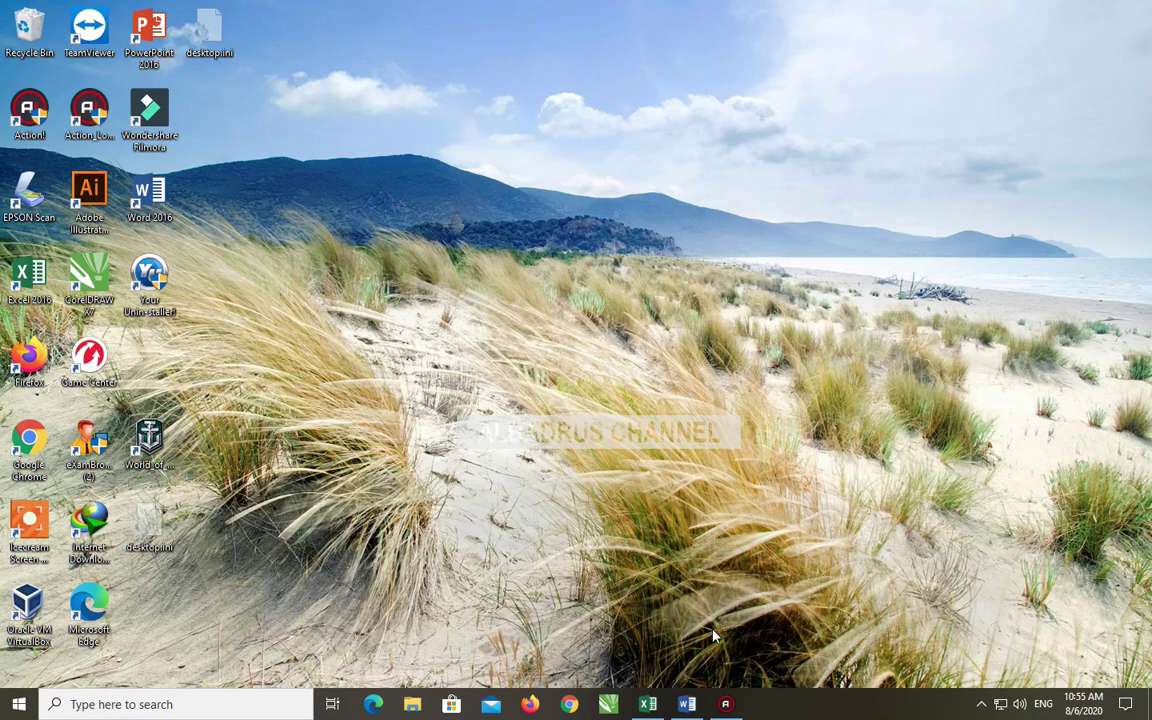
Step: Switch to the SUMIF.xlsx Excel window, which opens on Sheet2
left_click(649, 705)
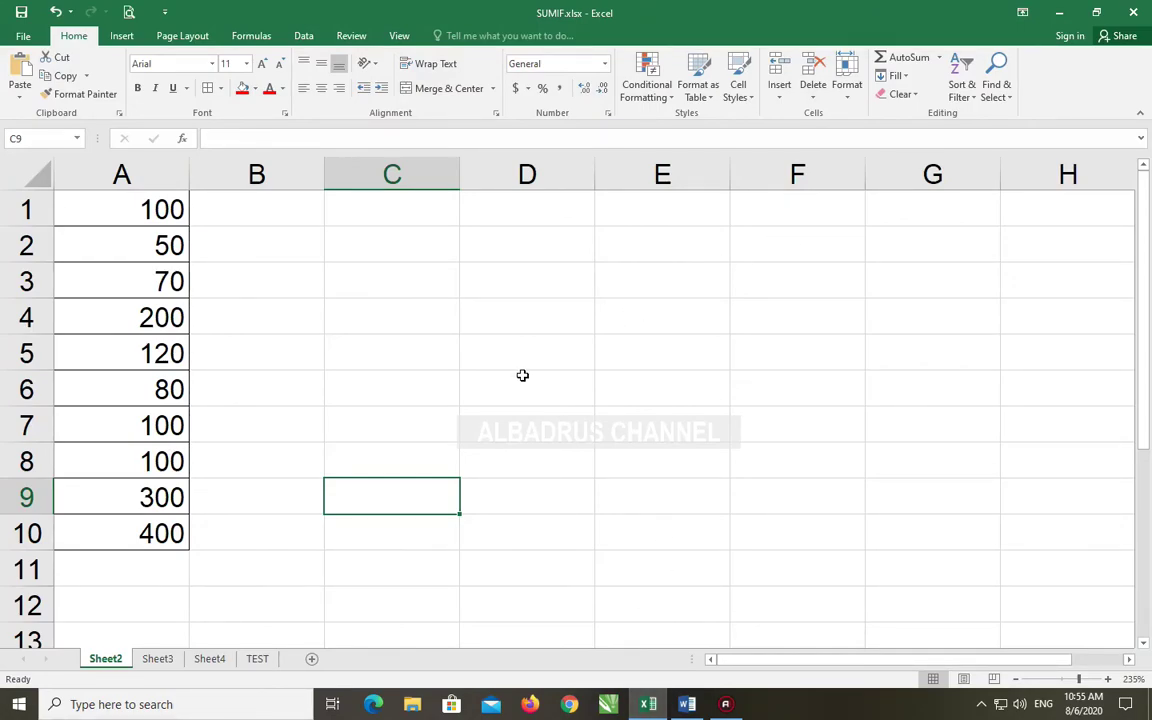
Step: Look over Sheet3, the Sheet4 item price list and the TEST sales report
left_click(154, 659)
left_click(208, 659)
left_click(106, 660)
left_click(156, 659)
left_click(206, 660)
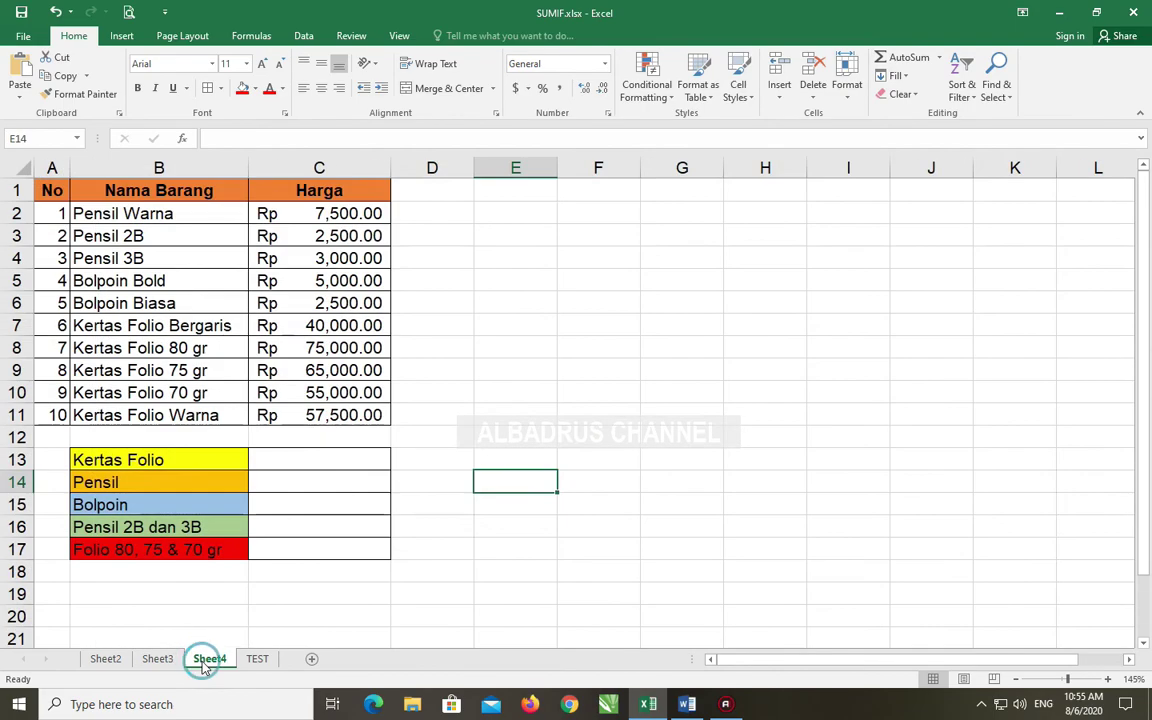
left_click(258, 659)
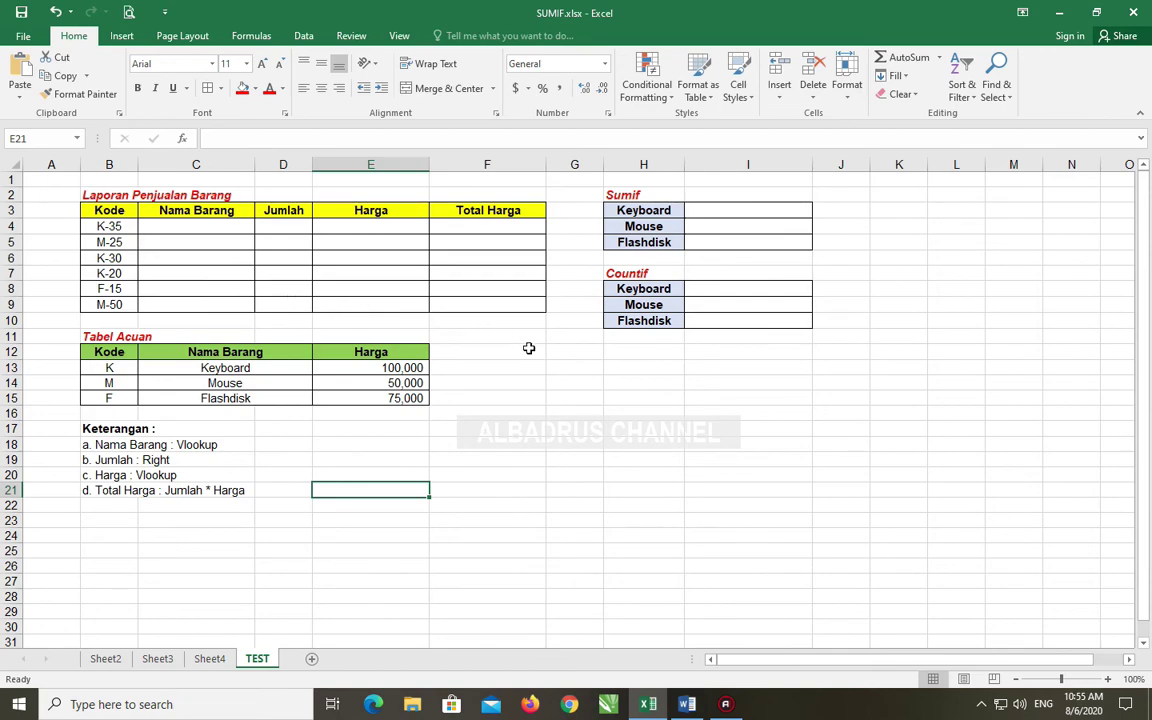
left_click(556, 366)
left_click(655, 368)
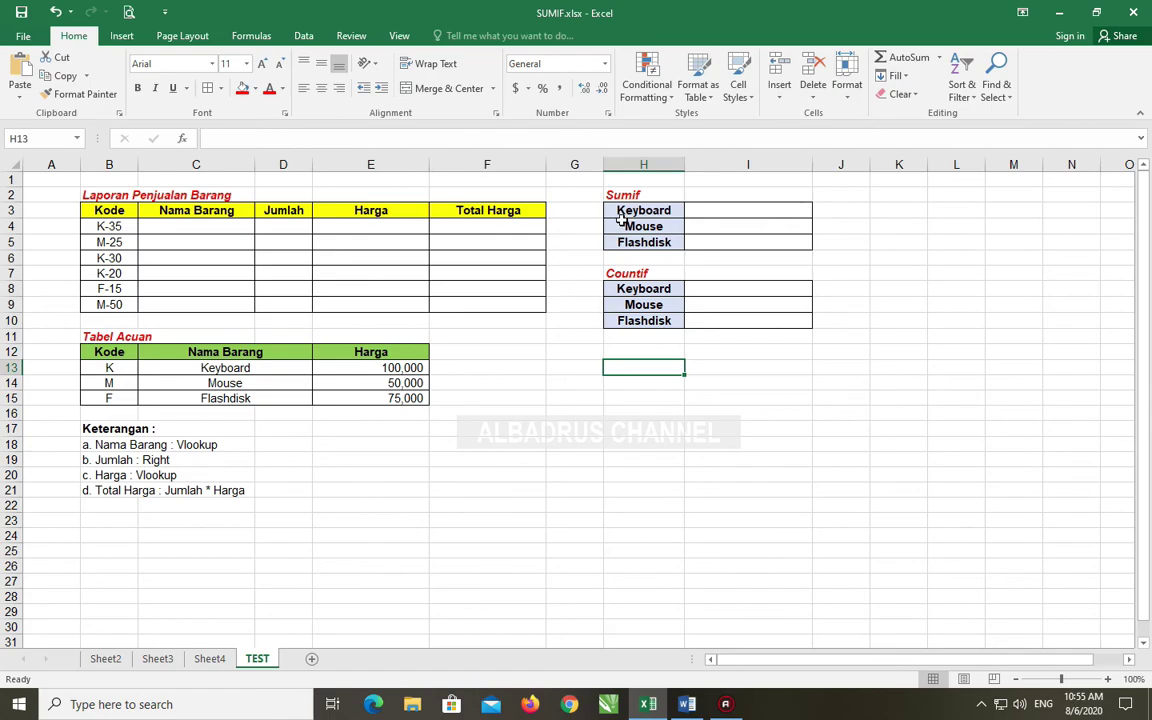
Step: Return to Sheet2's numbers, then bring up the Word document explaining SUMIF
left_click(105, 659)
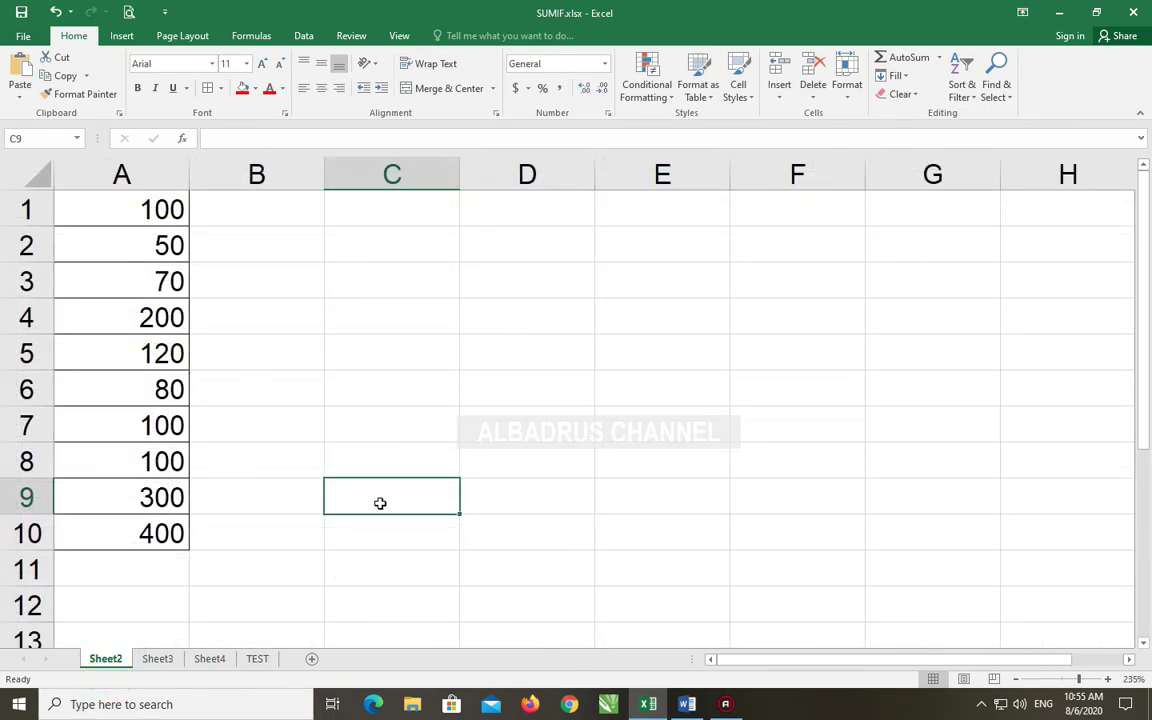
left_click(395, 428)
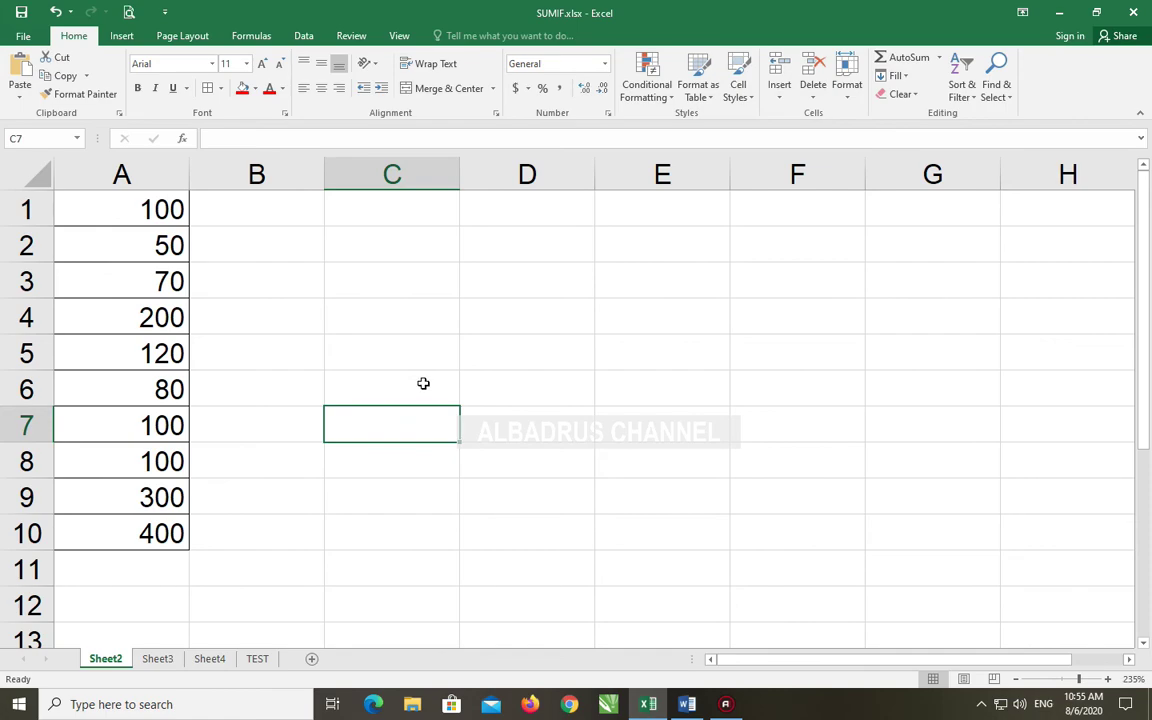
left_click(687, 704)
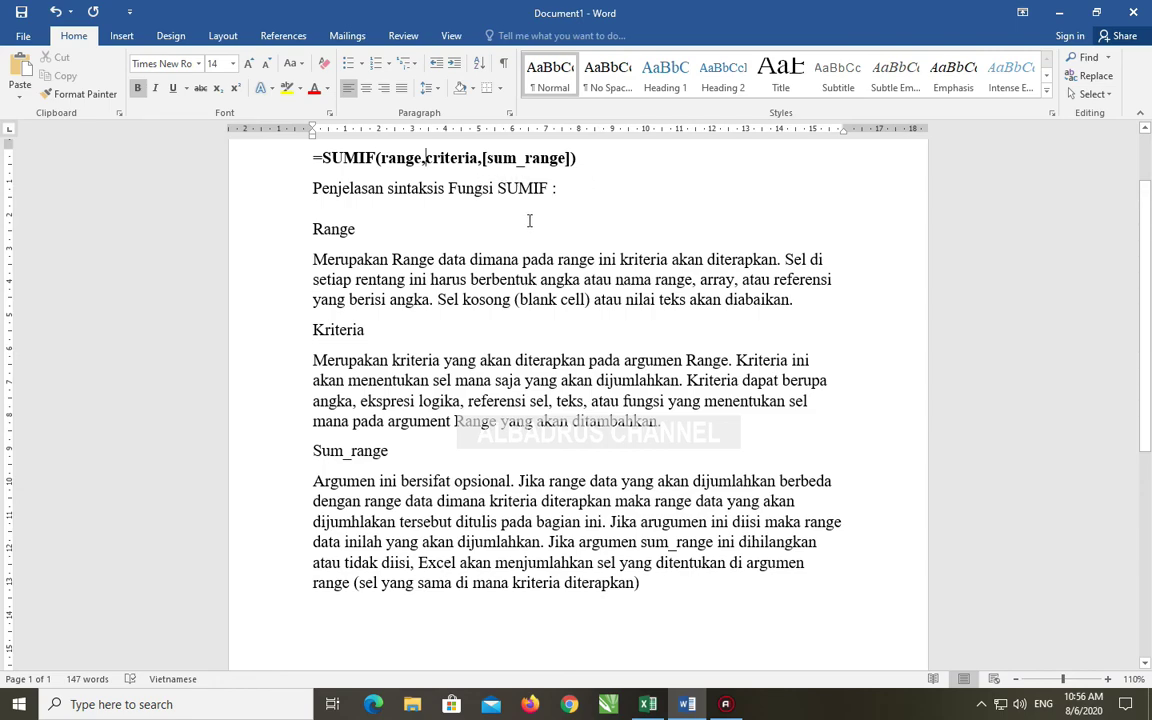
Step: Bold the word 'Range' in the Word SUMIF explanation
left_click_drag(306, 229, 368, 232)
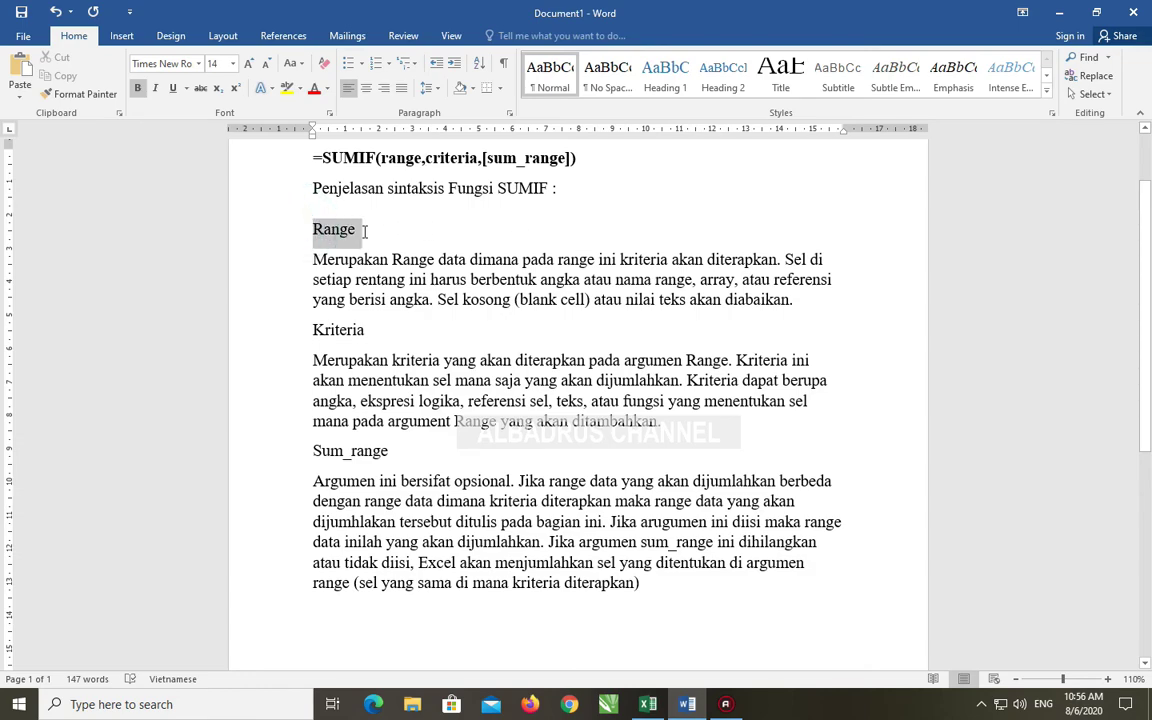
key("ctrl+b")
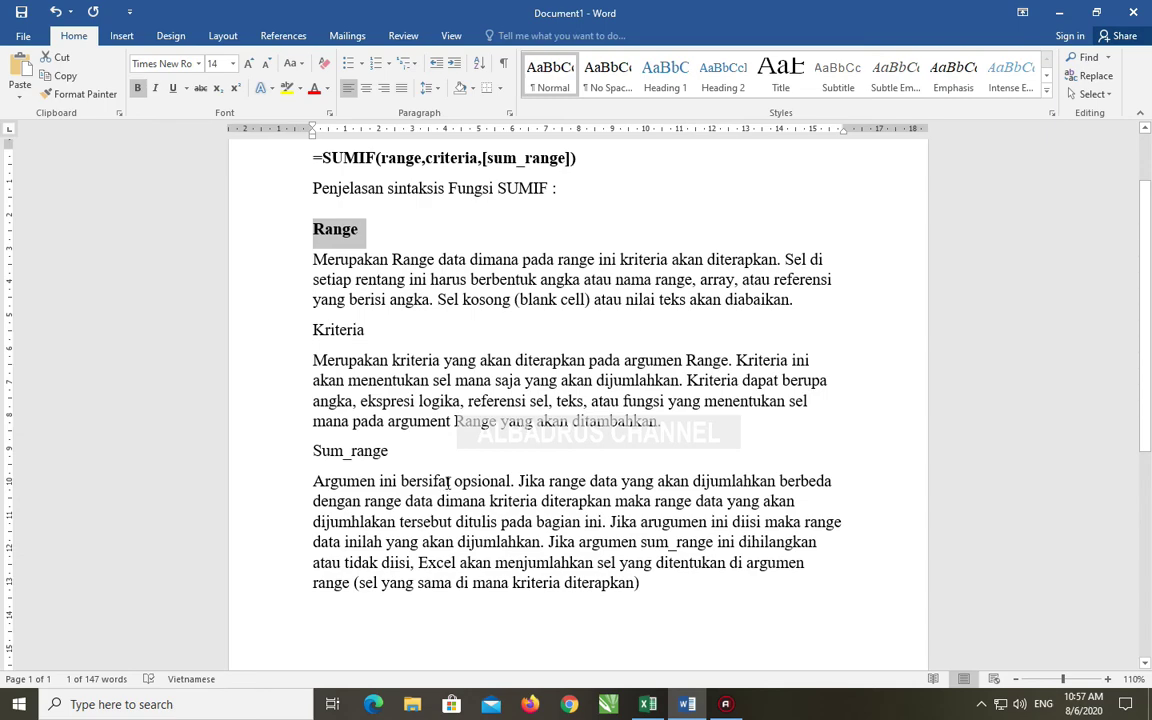
scroll(404, 433, "down", 2)
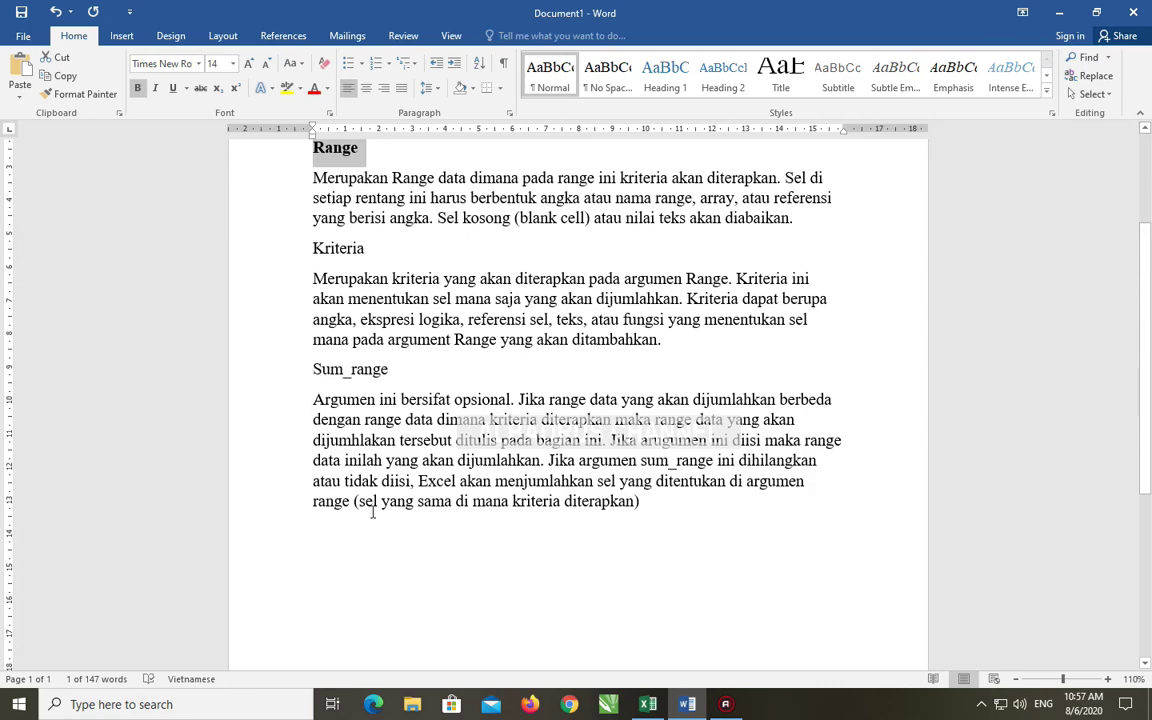
scroll(437, 399, "up", 1)
scroll(437, 399, "up", 2)
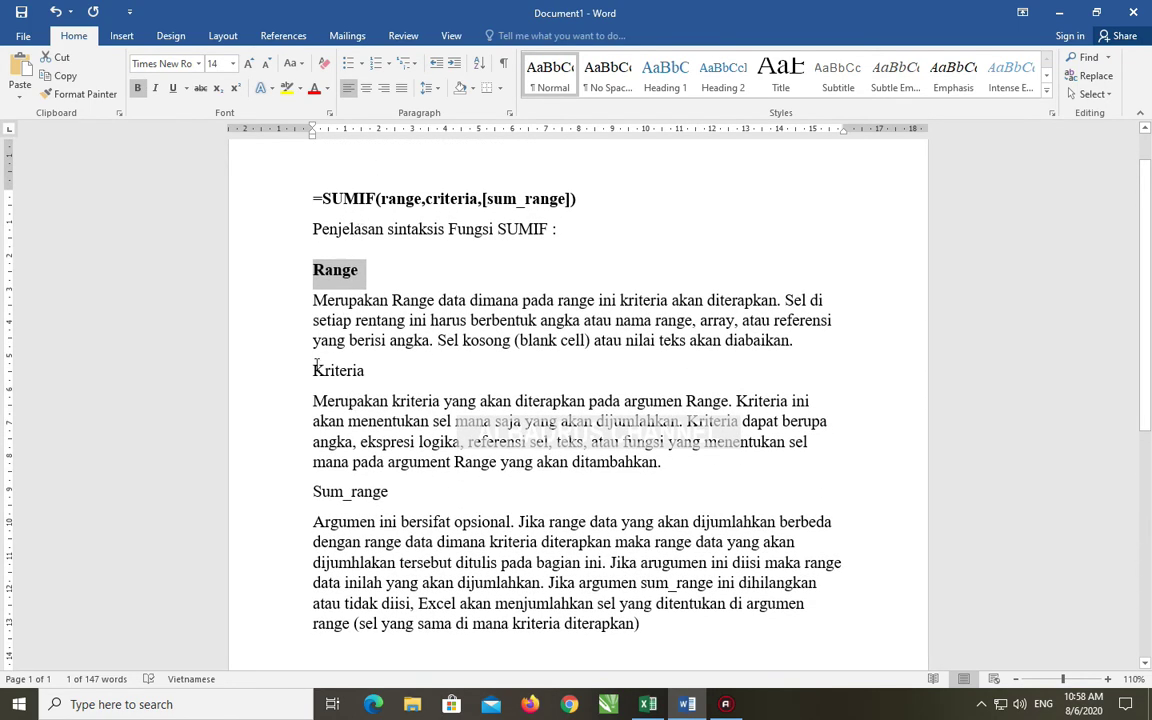
scroll(350, 507, "down", 2)
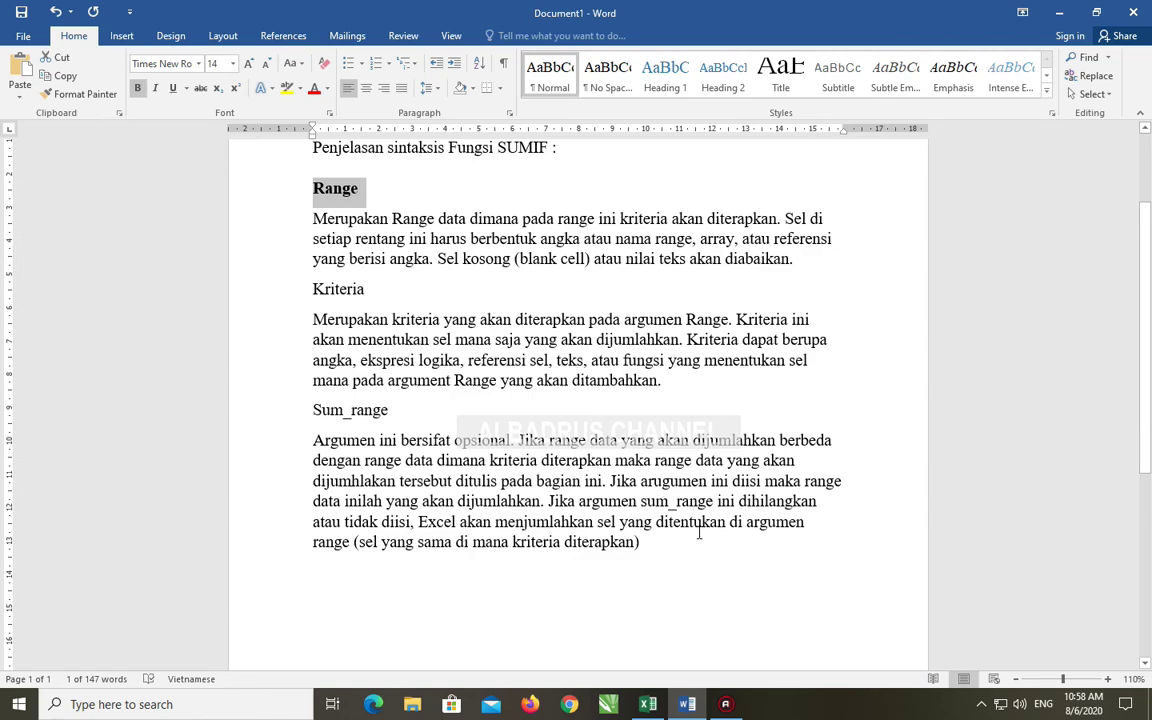
Step: Return to Sheet2 of the SUMIF.xlsx workbook in Excel
left_click(648, 704)
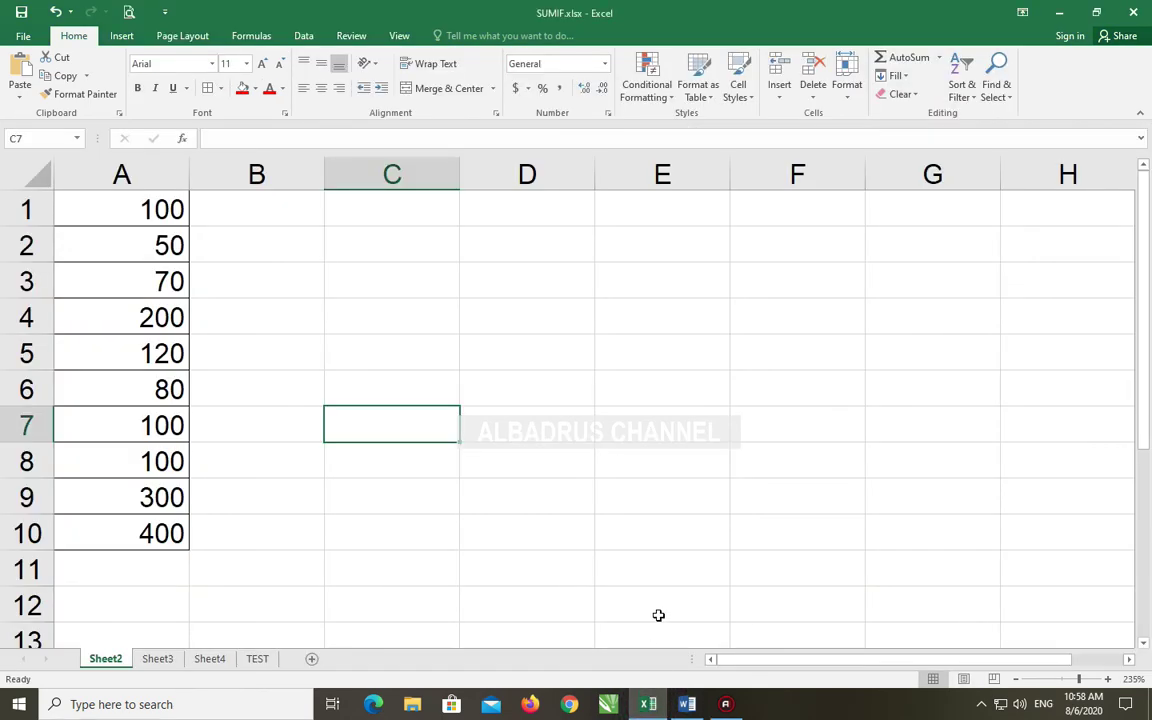
left_click(380, 387)
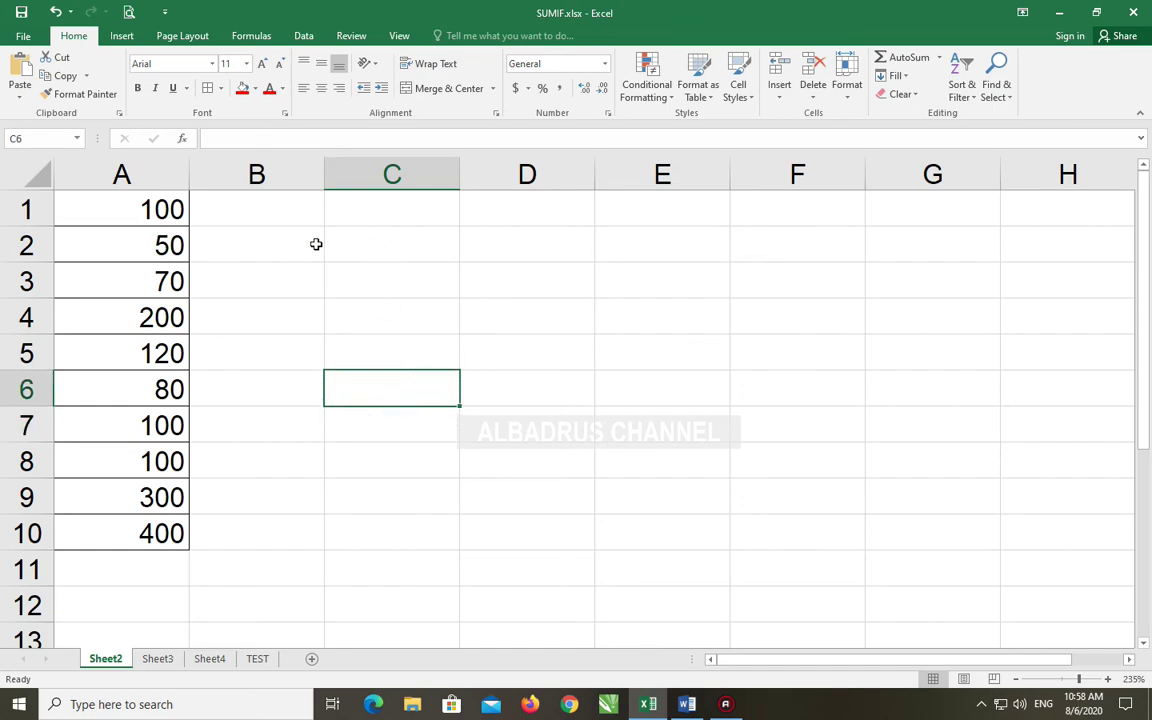
left_click(156, 209)
Step: Point out the values 50, 400 and 100 in column A, then select C1
left_click(167, 245)
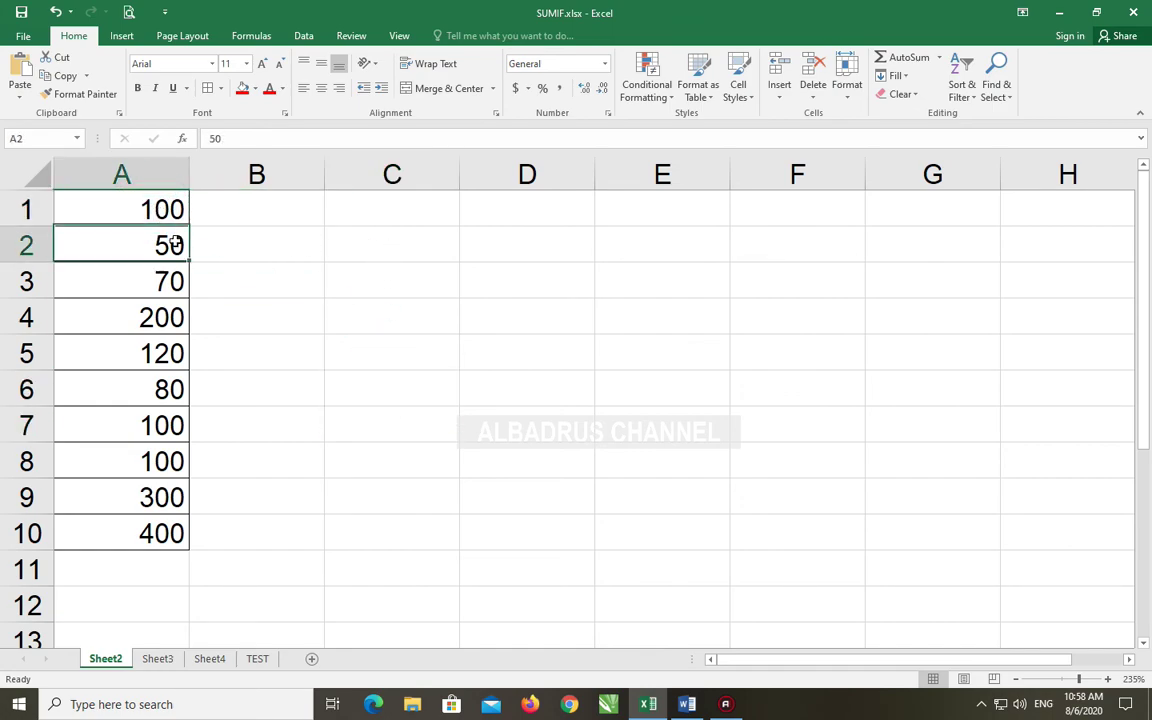
left_click(150, 208)
left_click(150, 528)
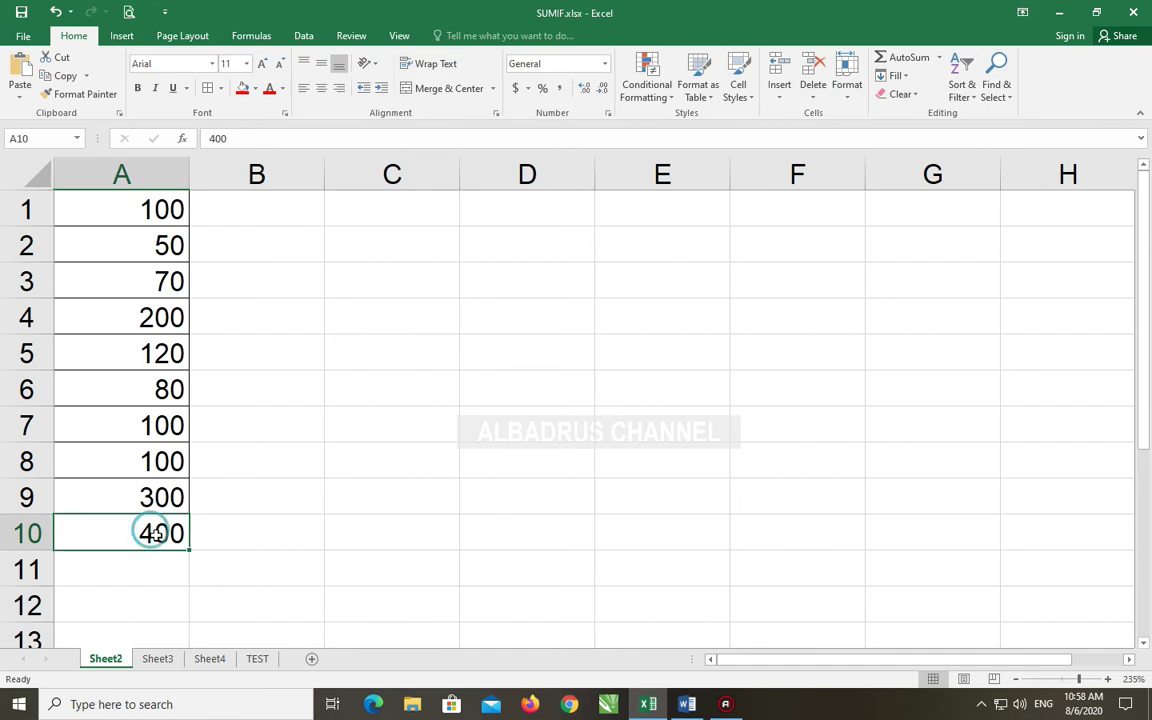
left_click(147, 422)
left_click(155, 460)
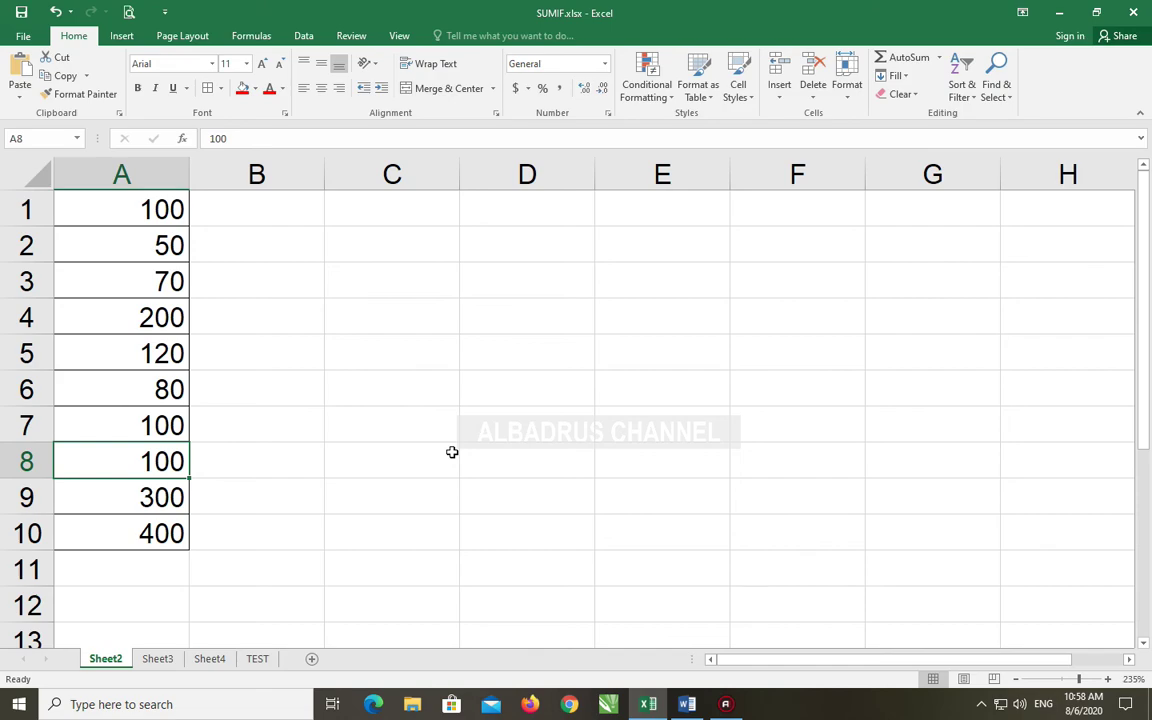
left_click(387, 214)
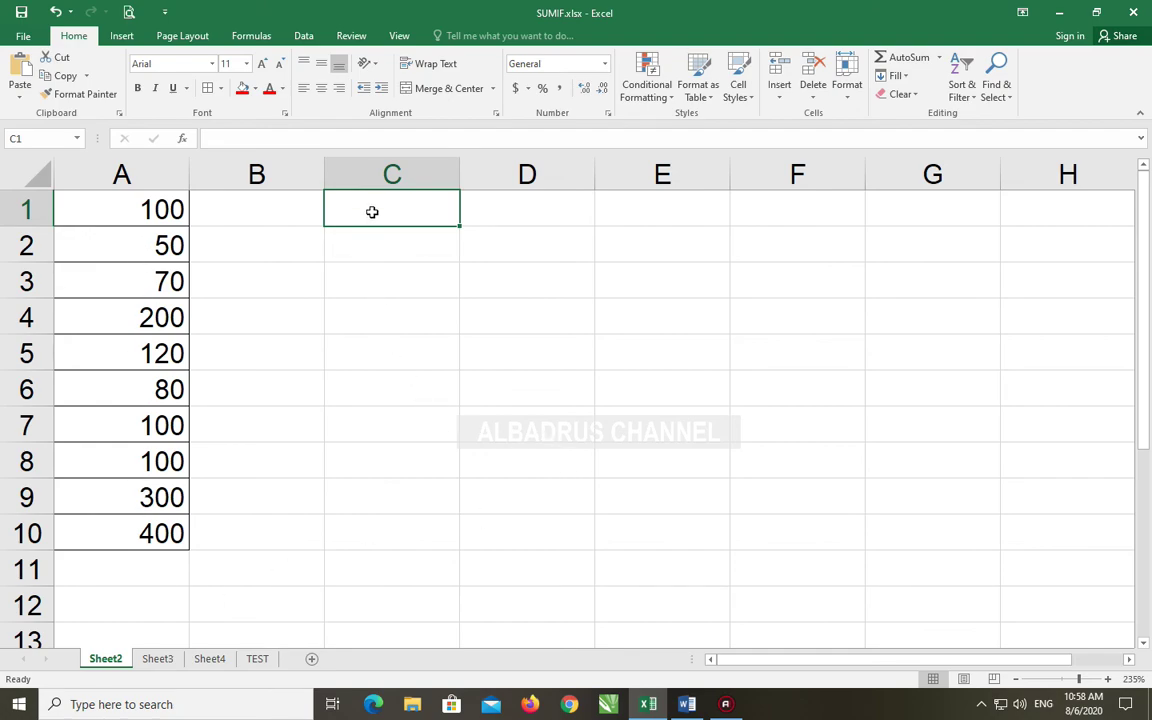
Step: Enter the criterion 100 in cell C1
type("100")
key("Return")
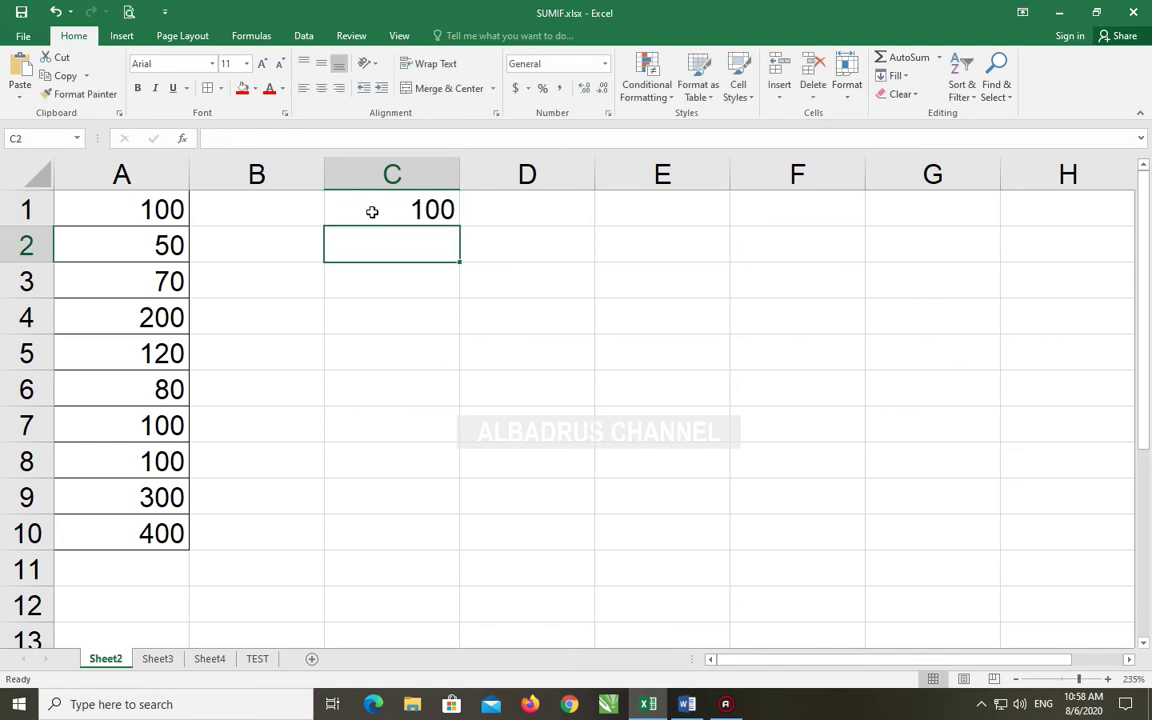
key("Return")
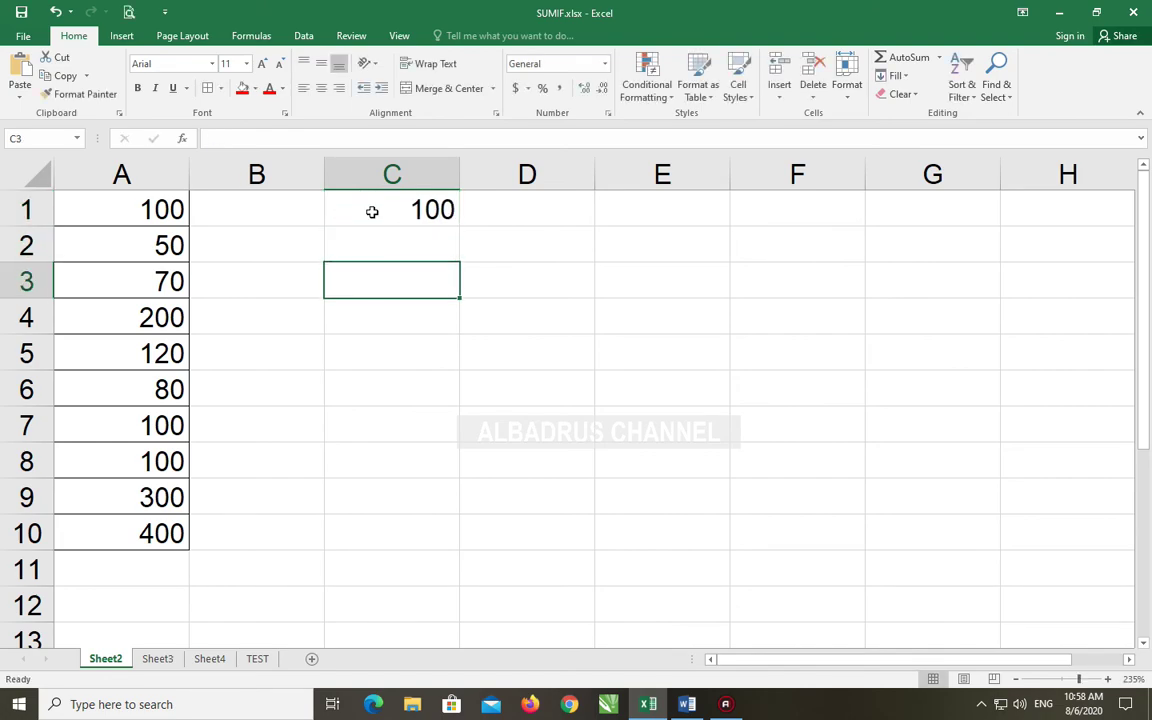
Step: In D1, write =SUMIF(A1:A10,100) to total the values equal to 100
key("Up")
key("Right")
key("Up")
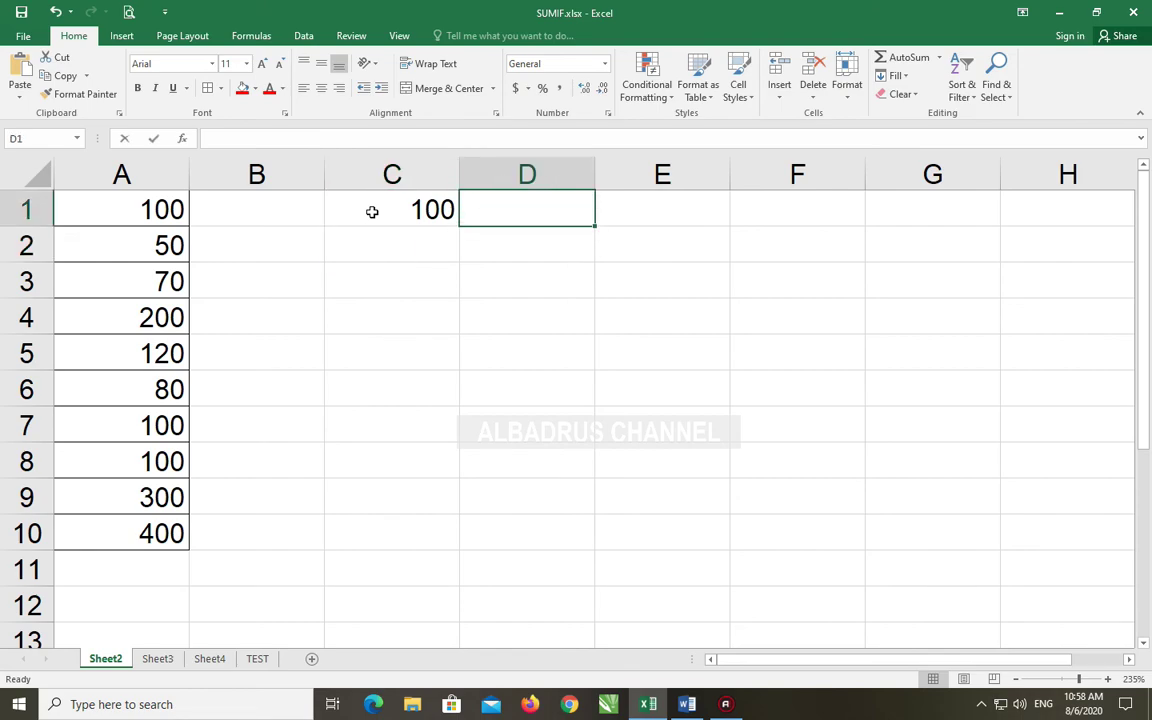
type("=SUMIF")
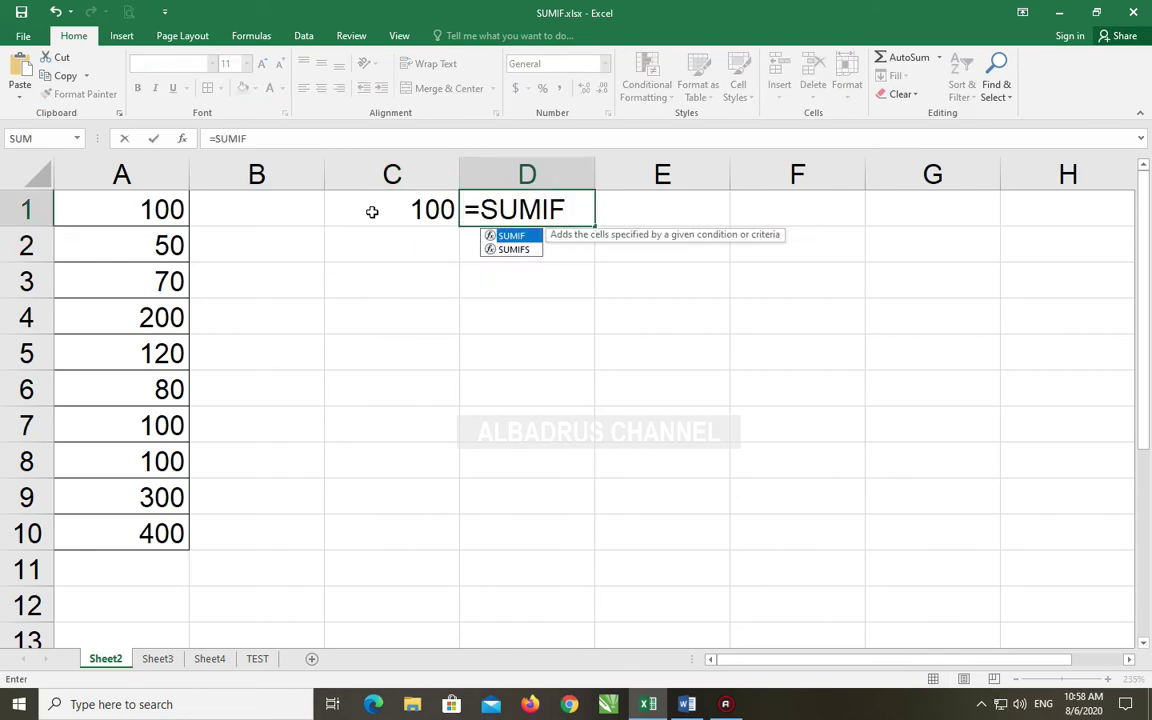
type("(")
key("Left")
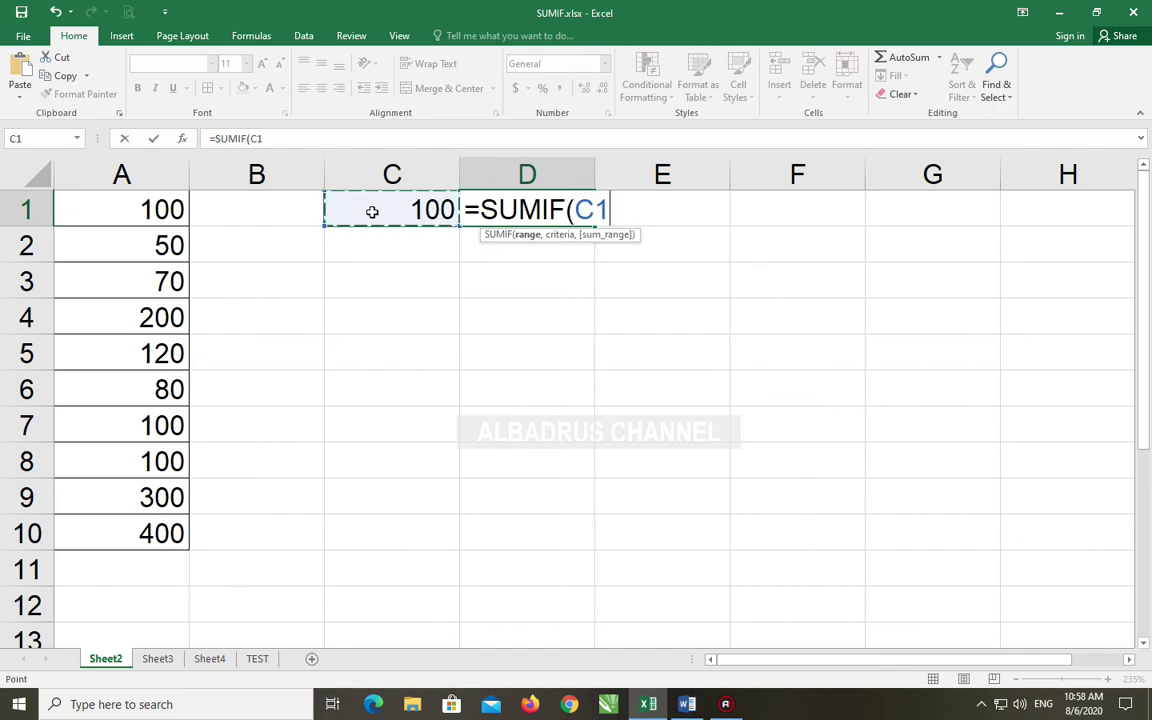
key("Left")
key("Left")
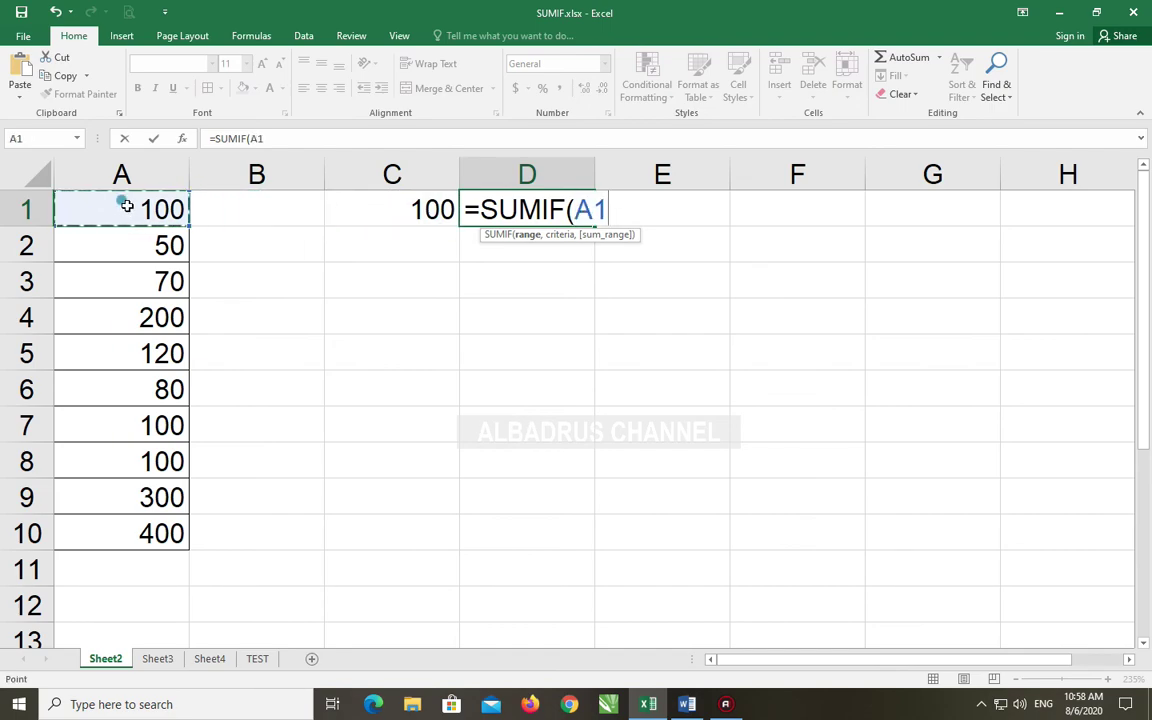
left_click_drag(152, 206, 140, 528)
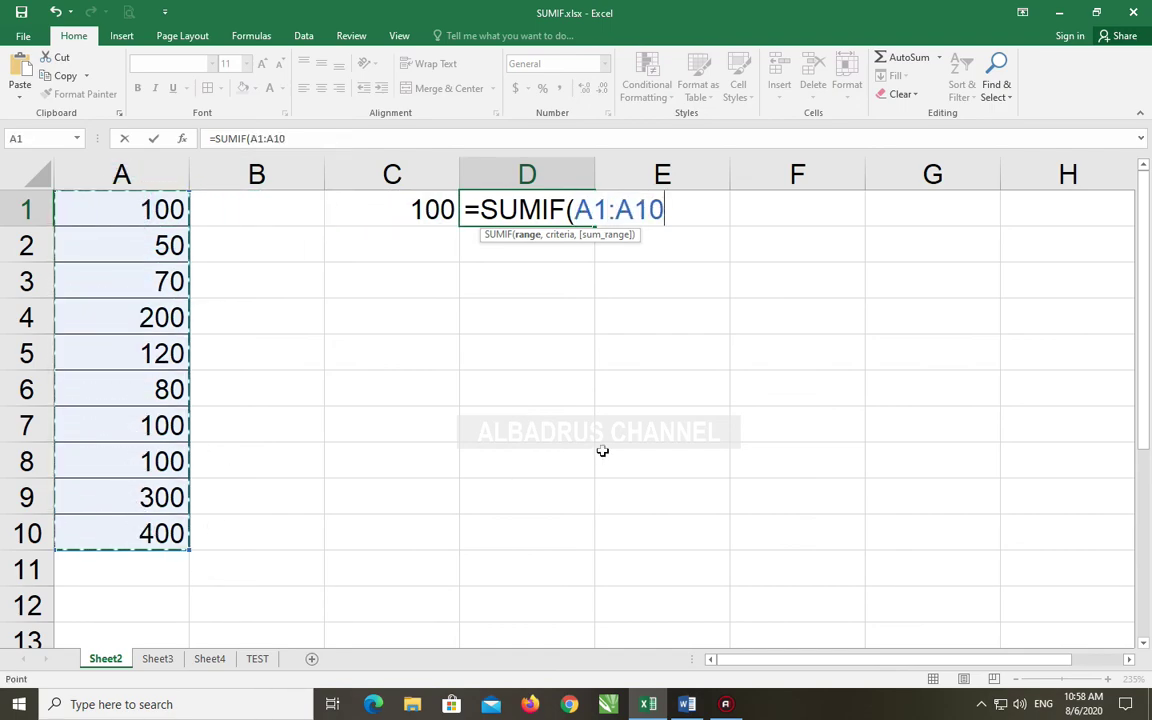
type(",")
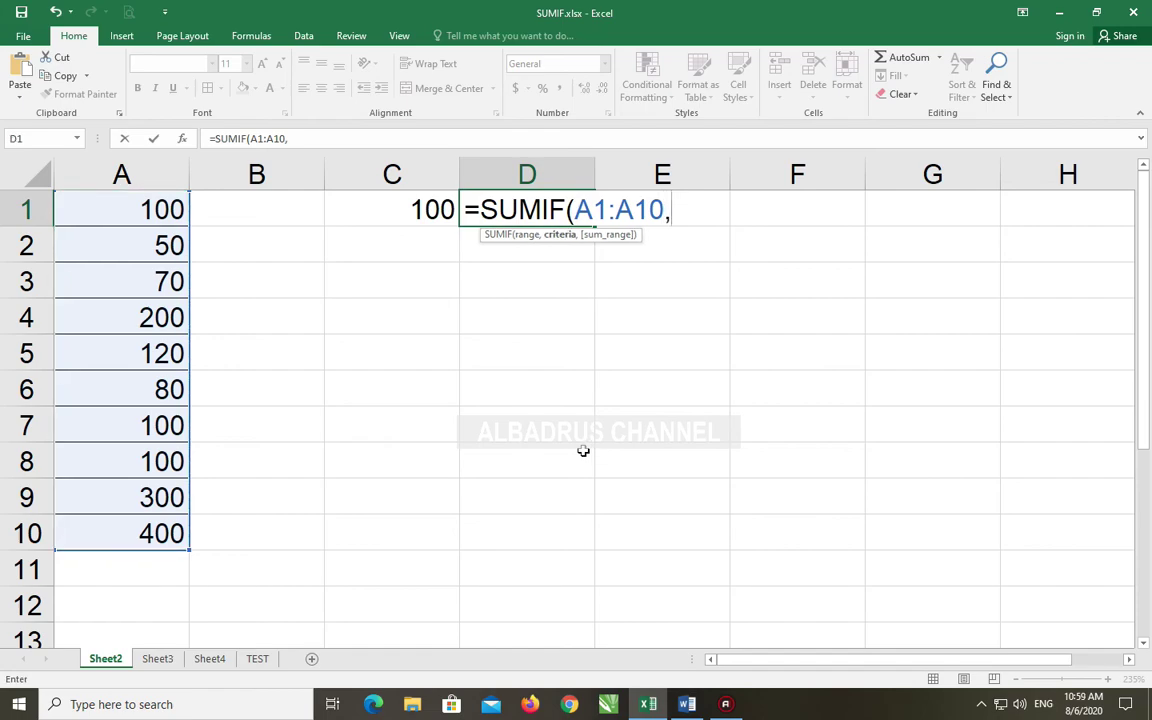
type("100")
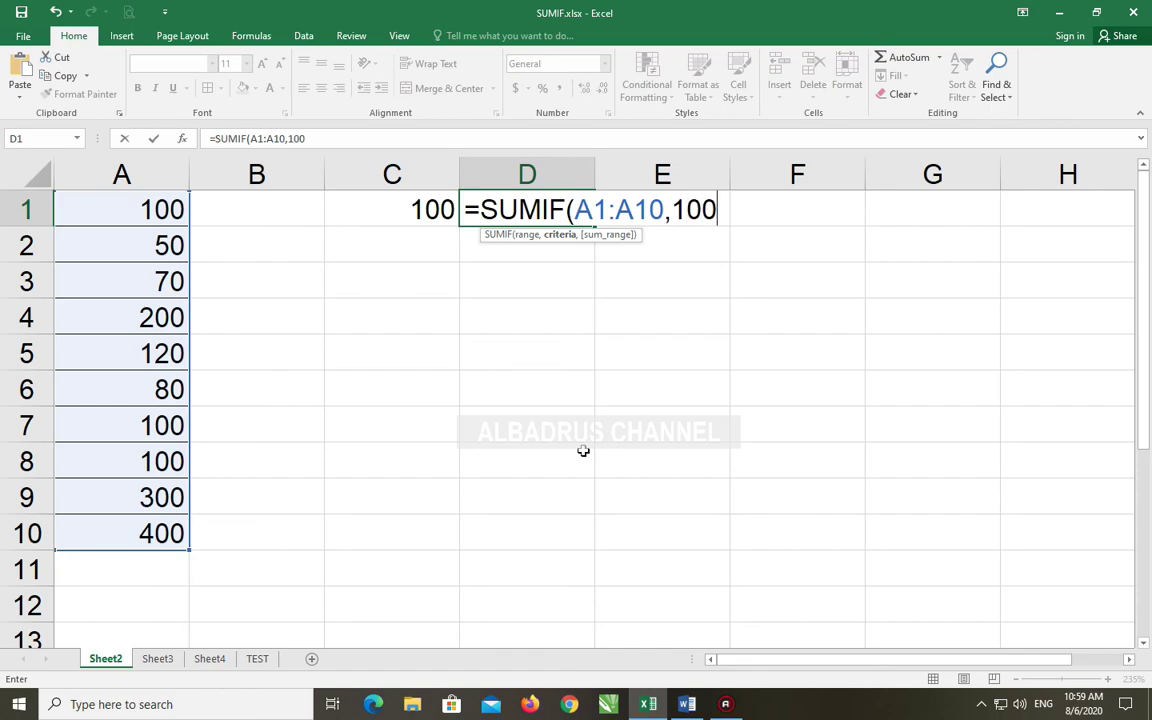
type(")")
key("Return")
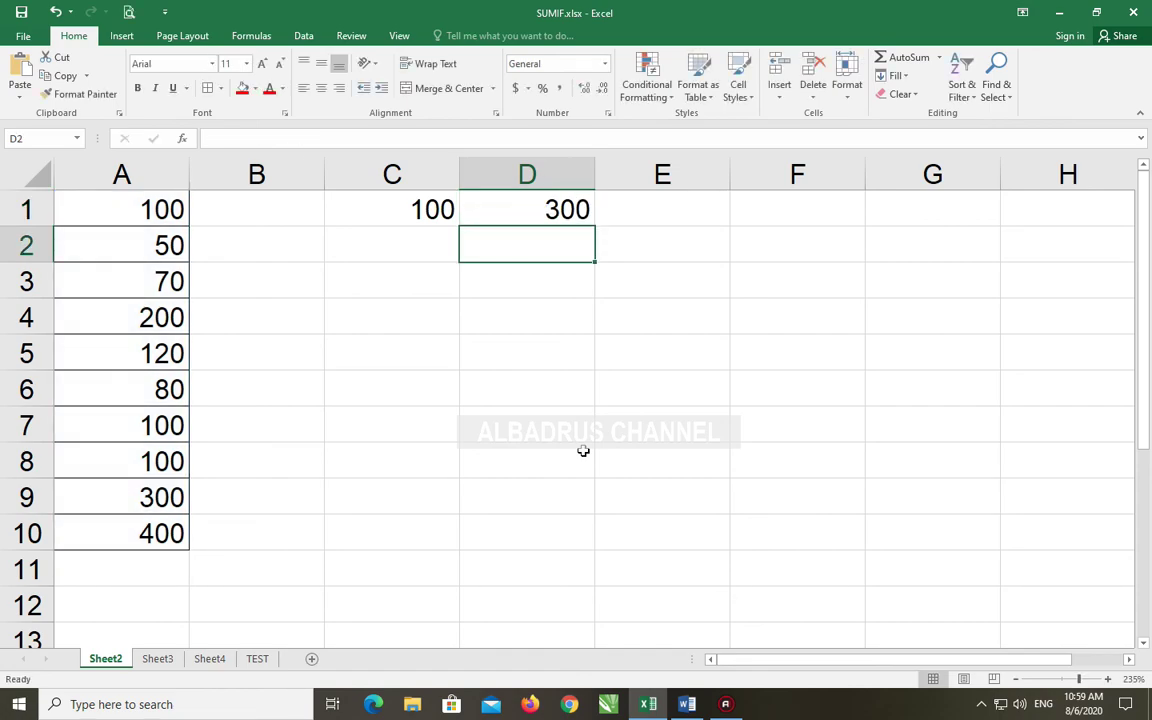
left_click(499, 197)
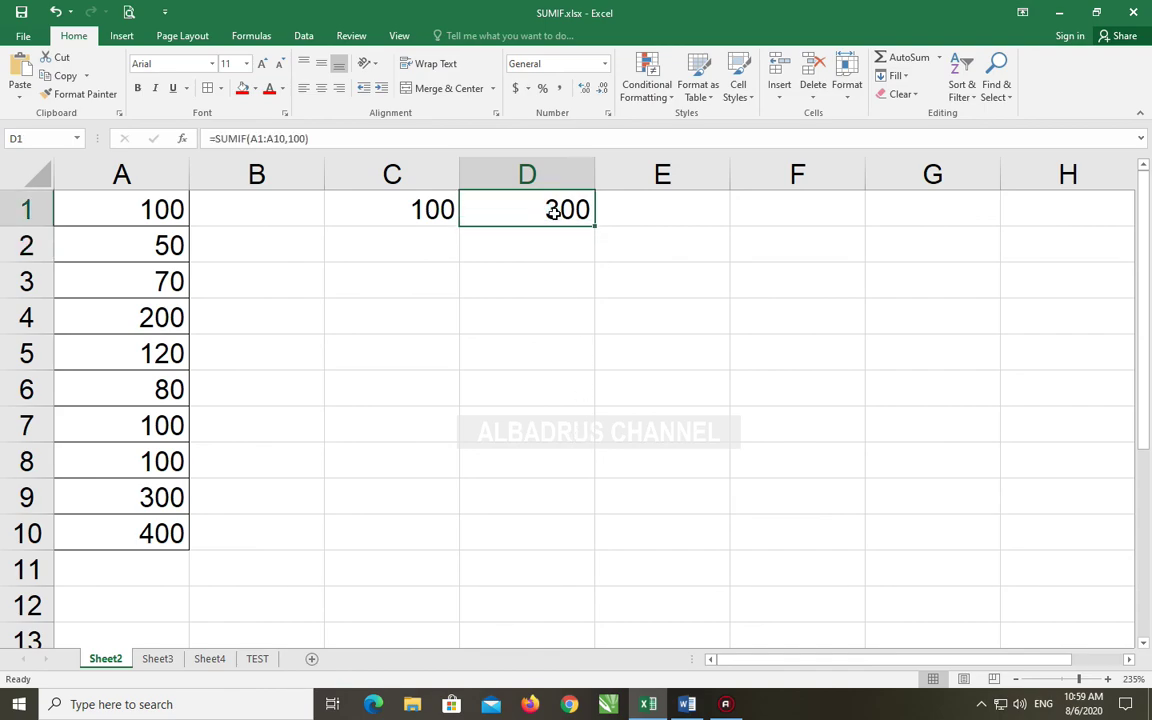
left_click_drag(146, 208, 160, 530)
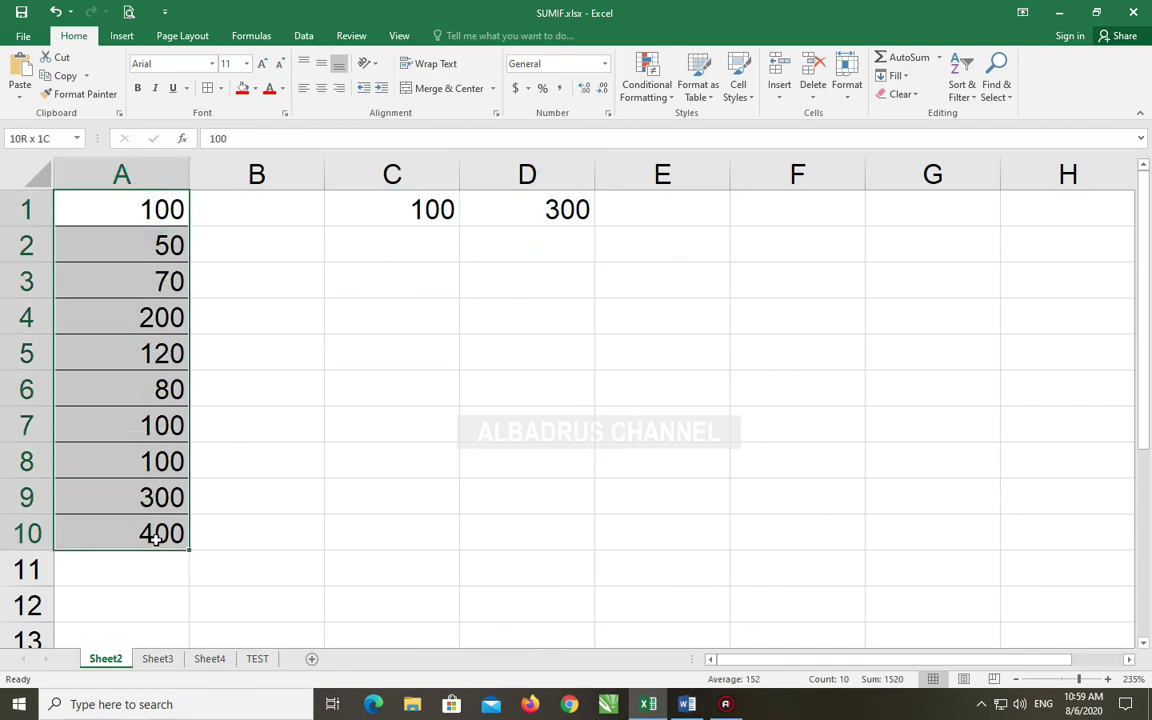
left_click(496, 200)
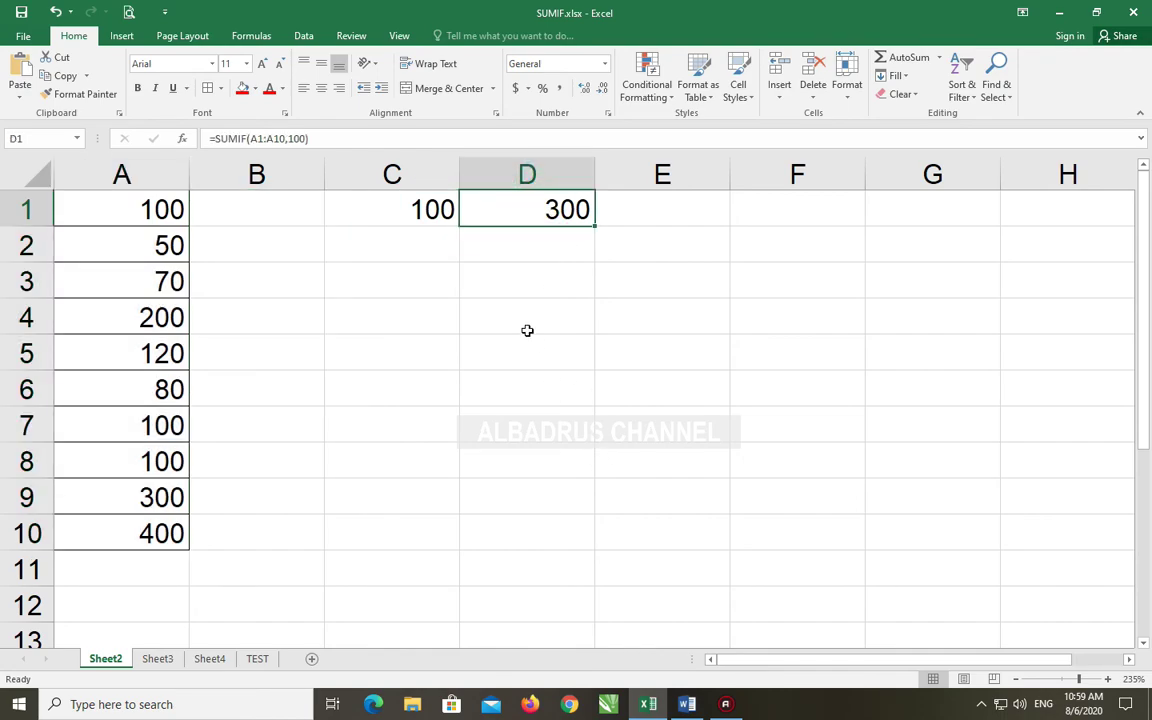
left_click(496, 244)
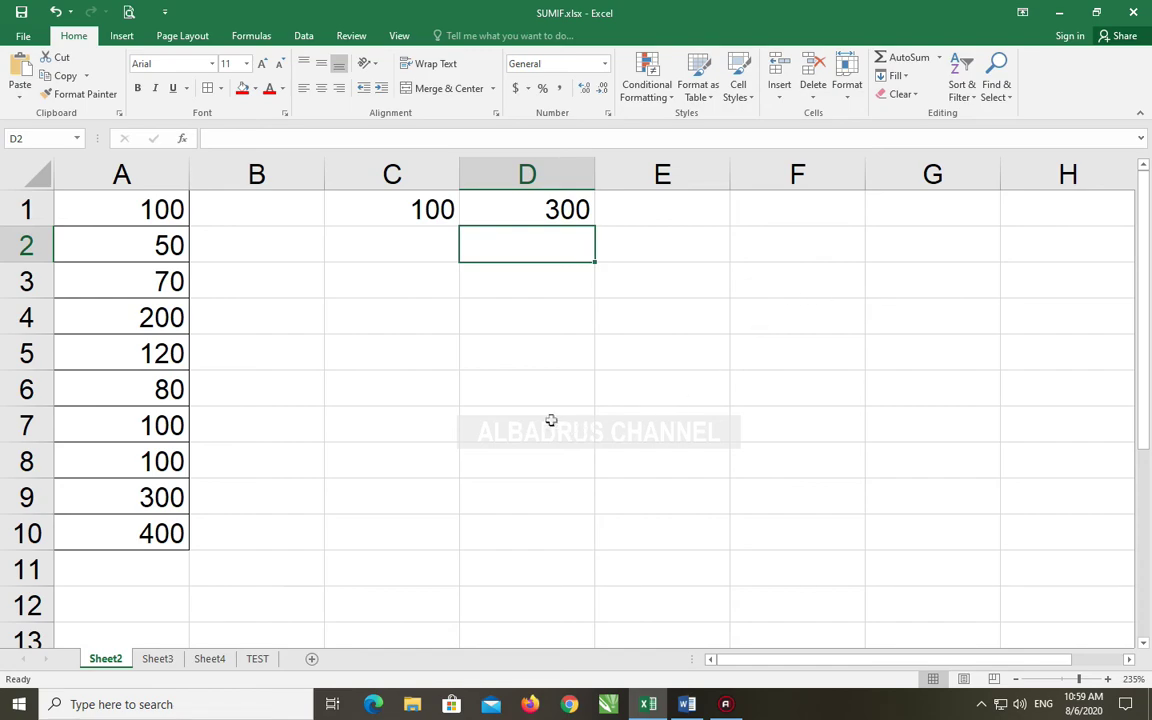
left_click(372, 205)
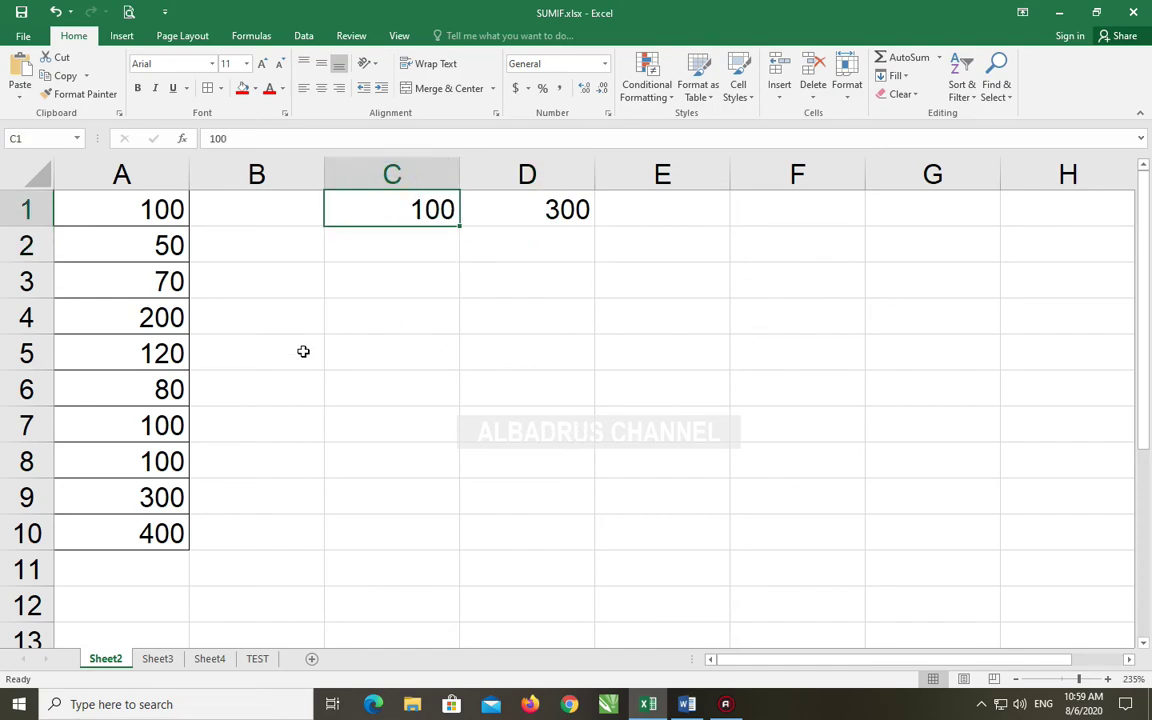
left_click(598, 458)
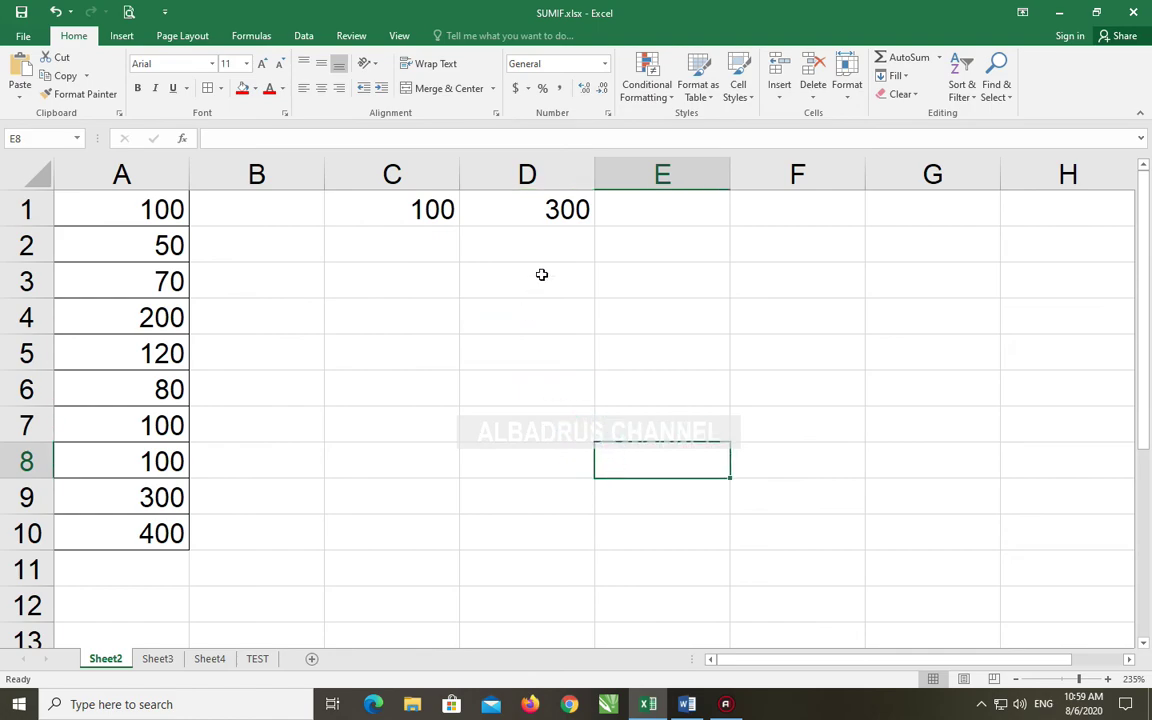
left_click(366, 216)
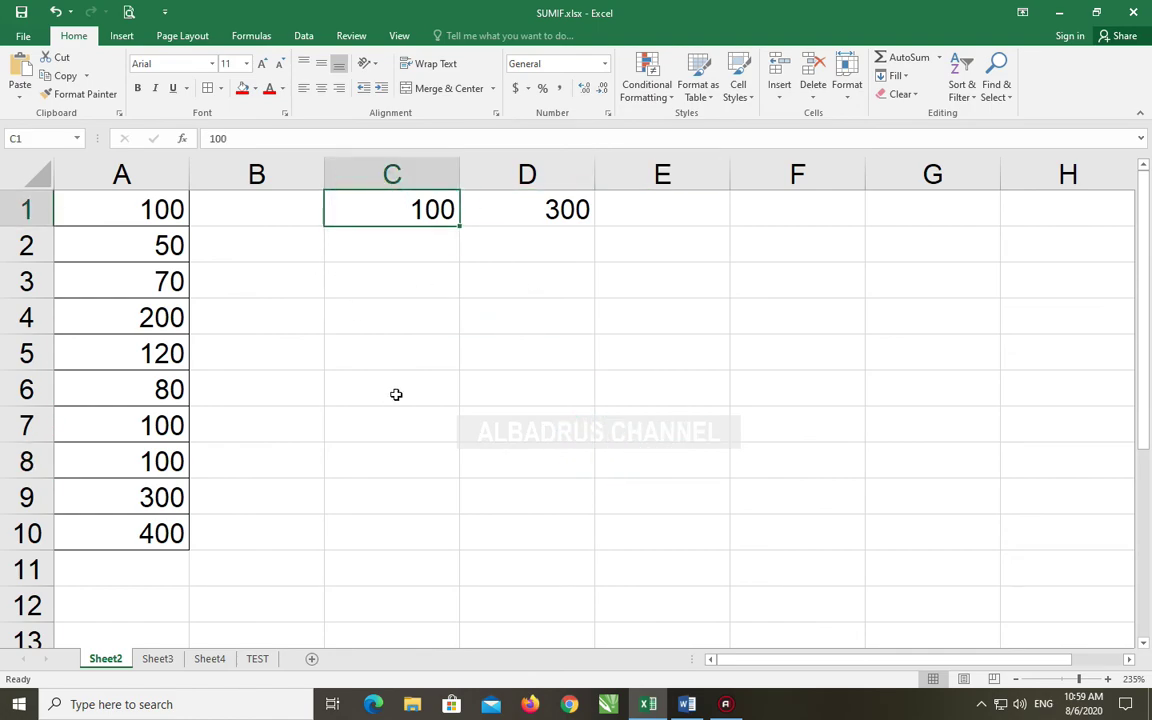
left_click(178, 428)
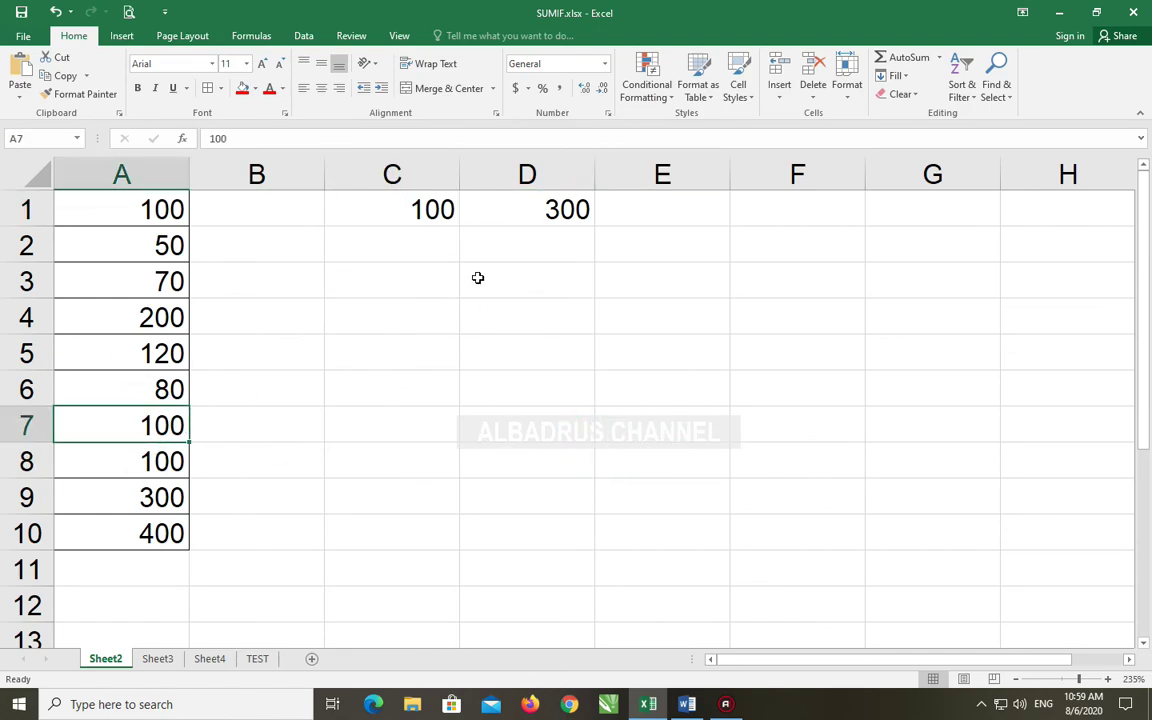
left_click(398, 206)
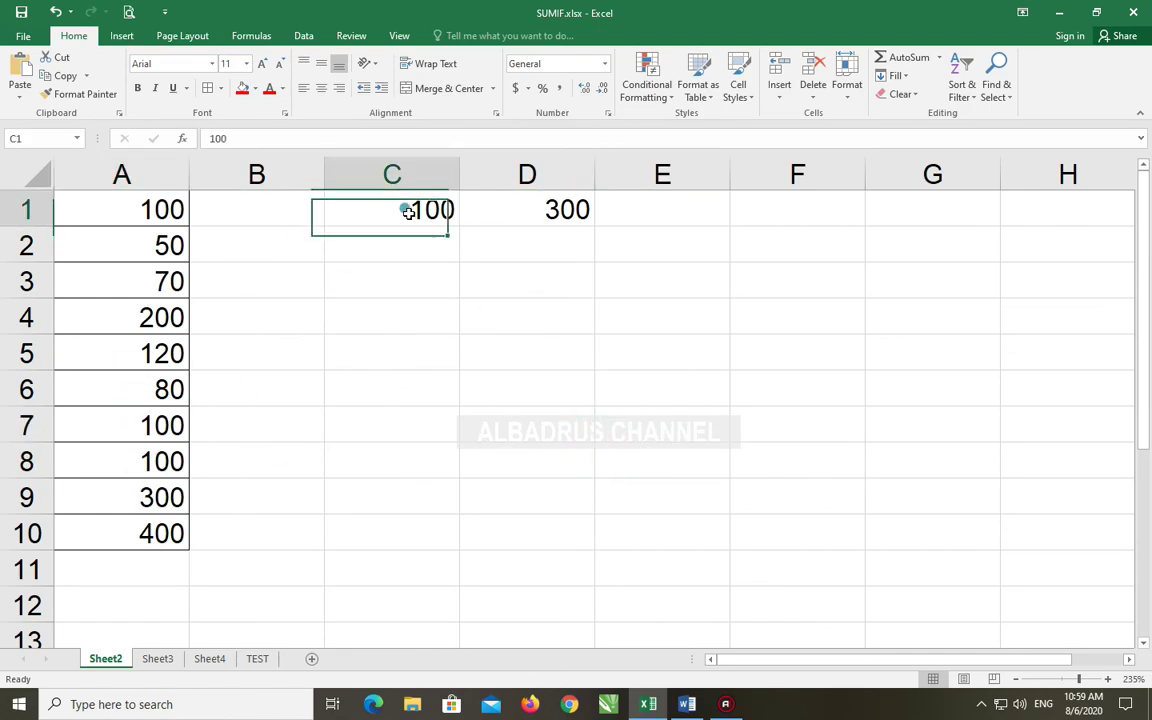
left_click(522, 242)
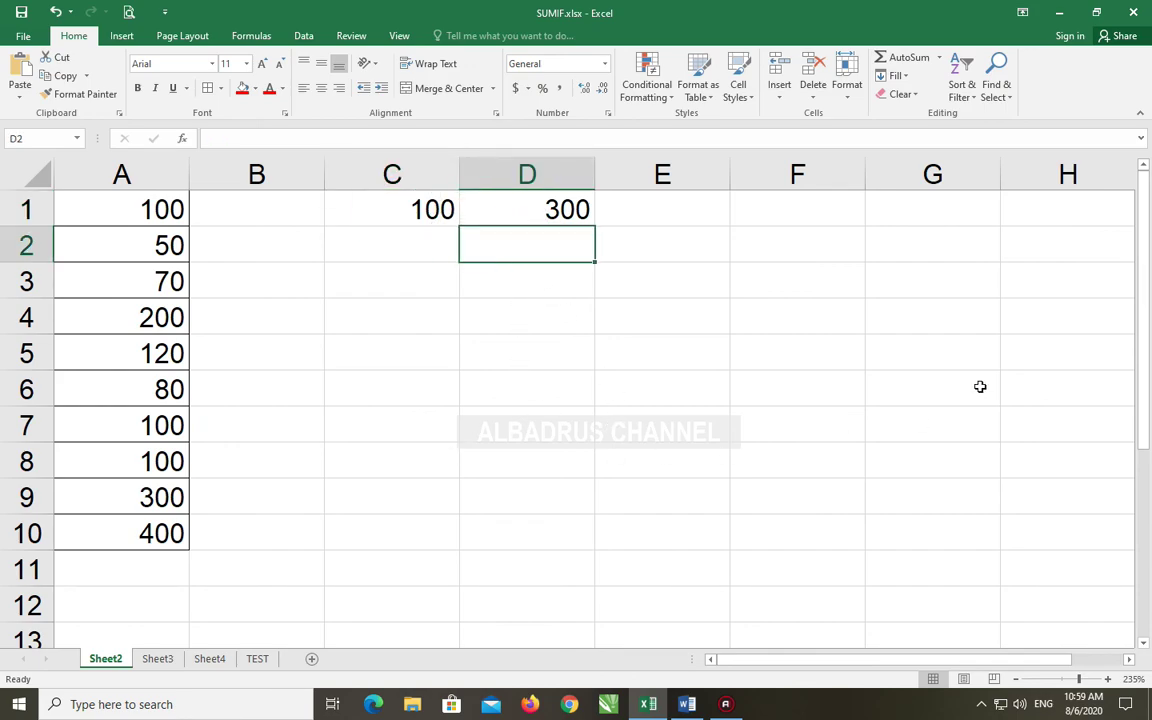
left_click(125, 424)
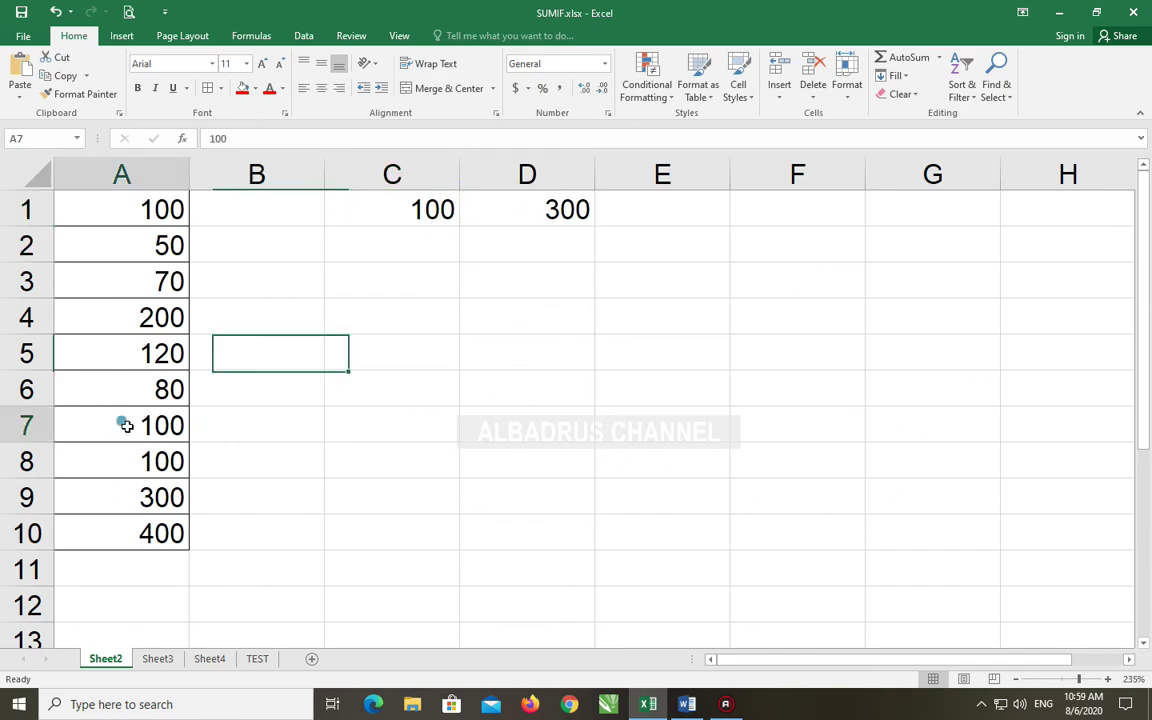
left_click(382, 208)
left_click(537, 253)
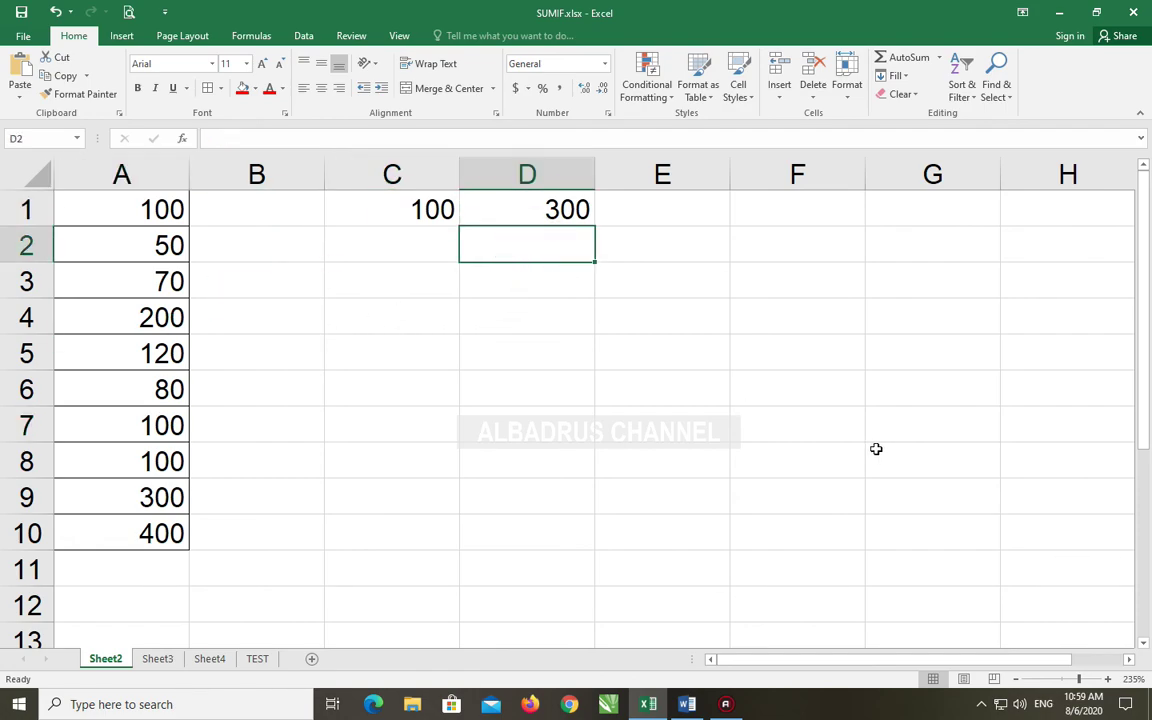
Step: Enter =SUMIF(A1:A10,C1) in D2, using C1's 100 as the criterion
type("=")
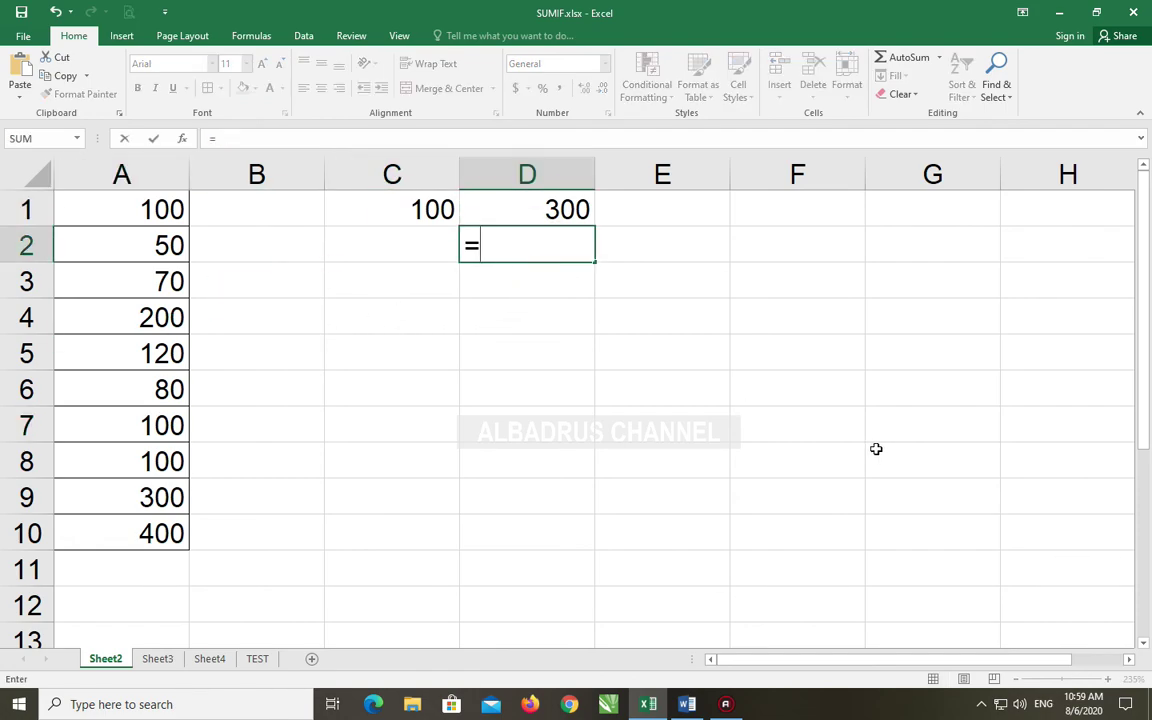
type("SUMFI")
key("BackSpace")
key("BackSpace")
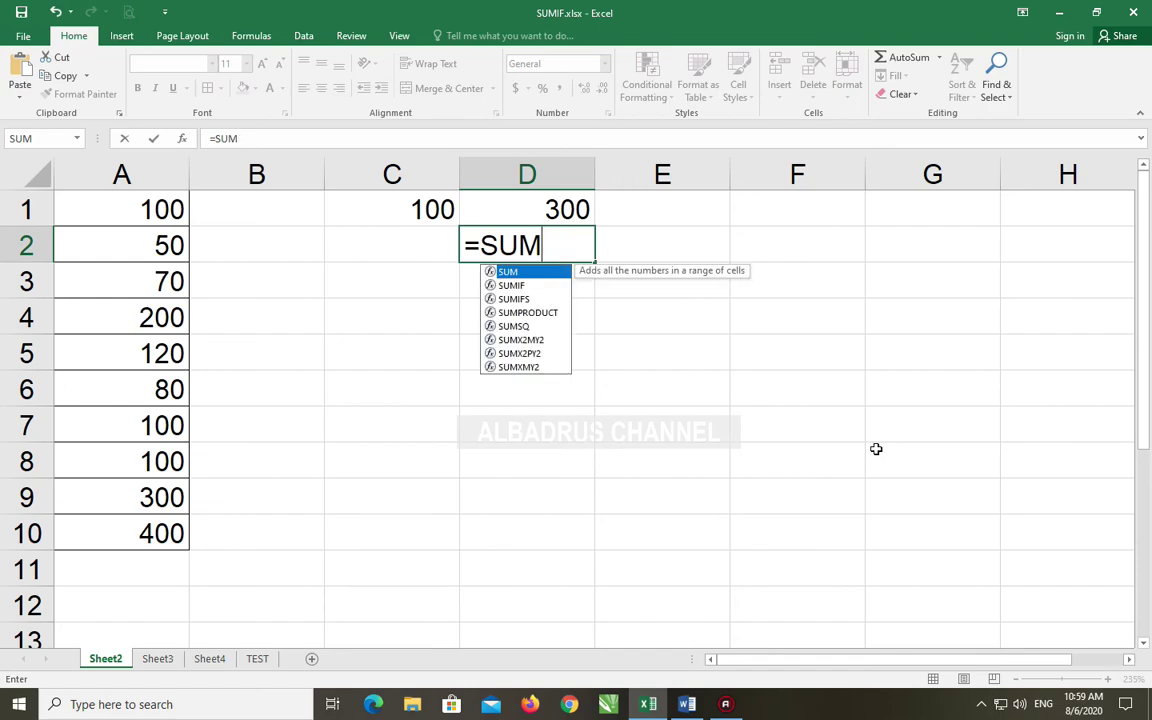
type("IF(")
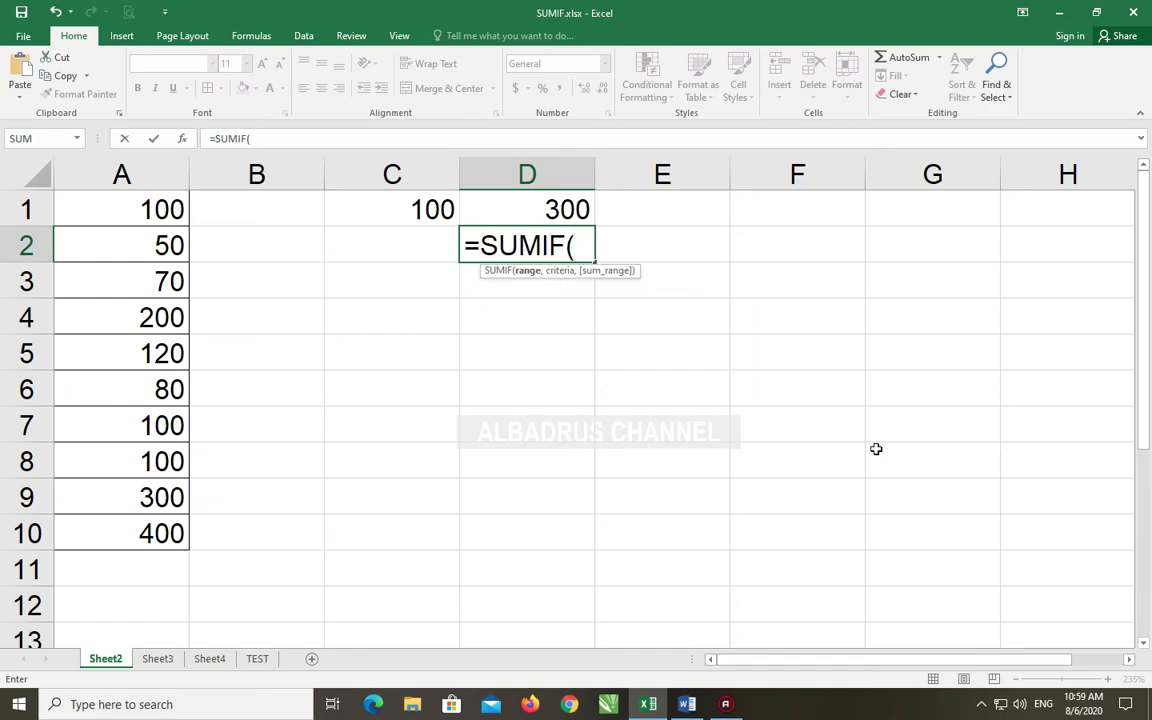
left_click_drag(133, 195, 147, 530)
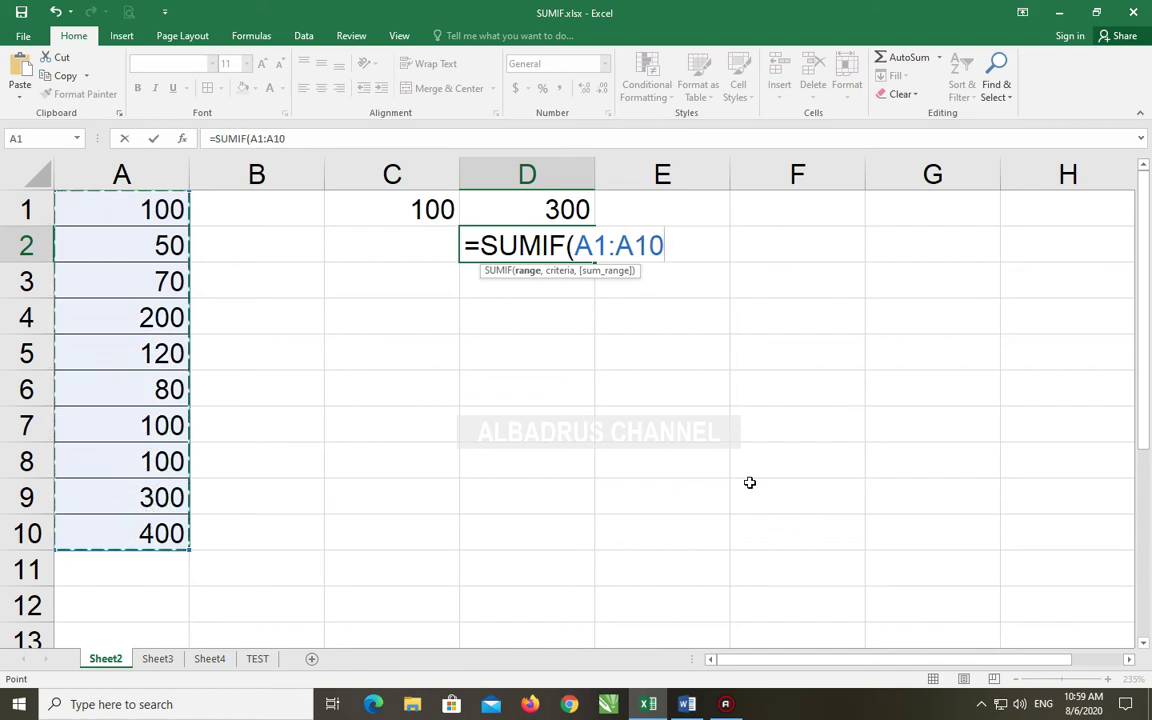
type(",")
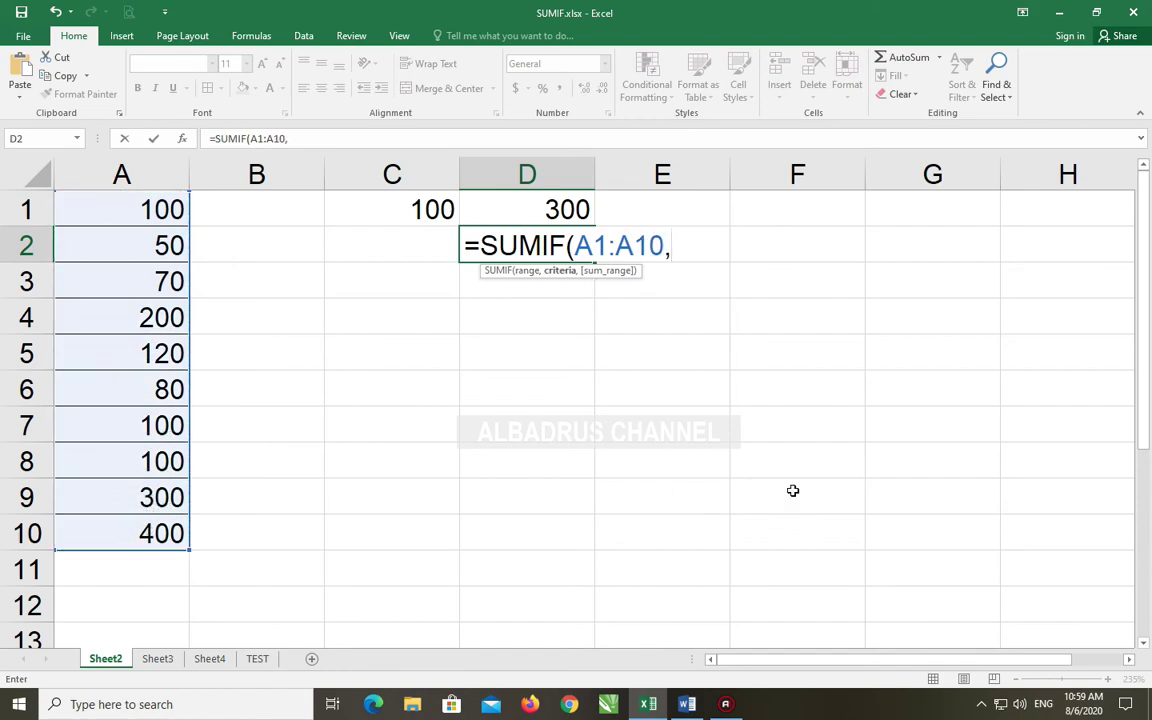
left_click(385, 207)
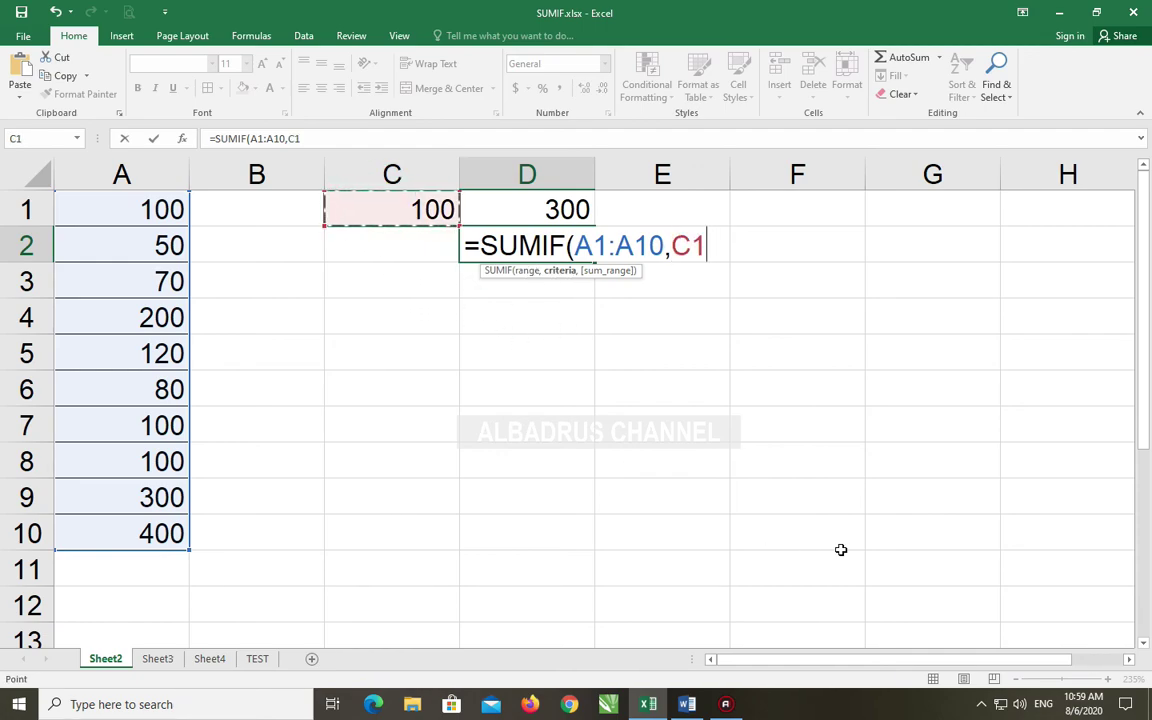
type(")")
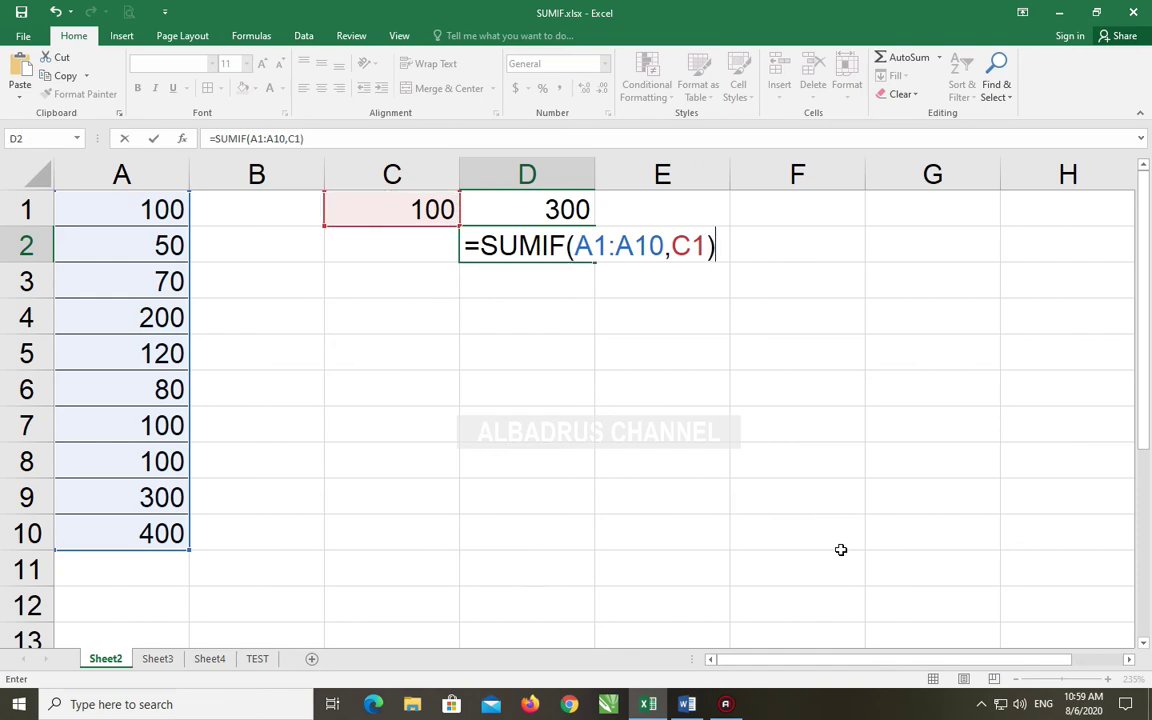
key("Return")
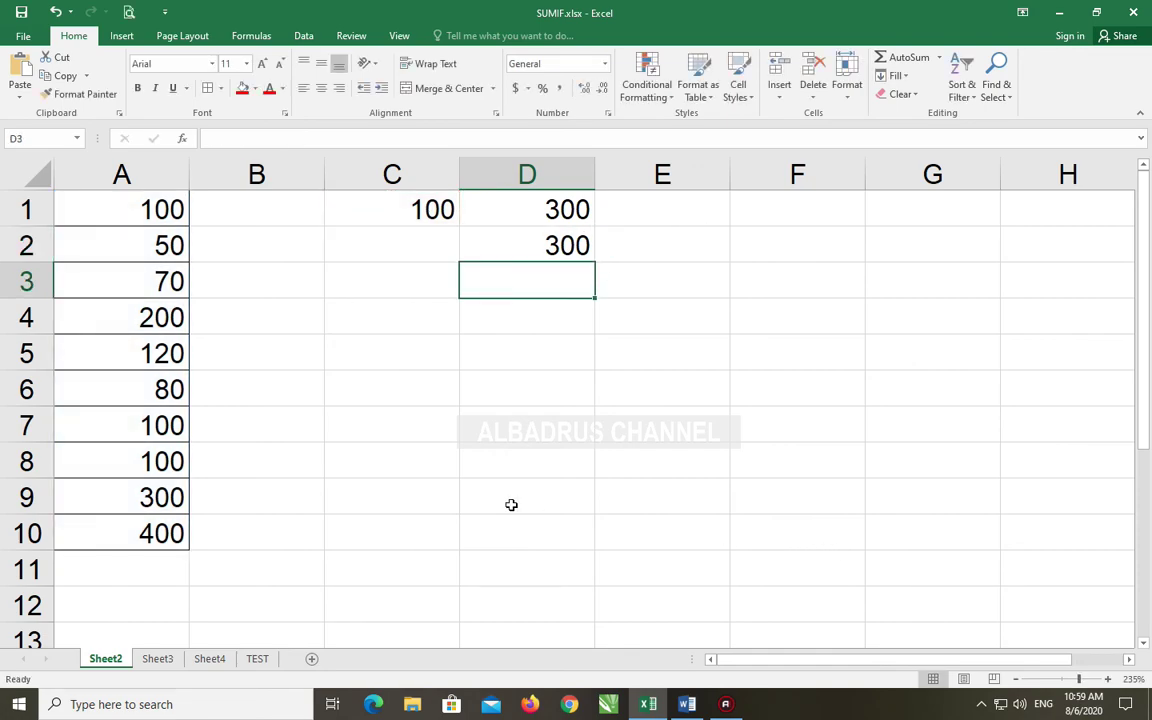
Step: Compare D2's formula against the C1 criterion, then select C3
left_click(512, 244)
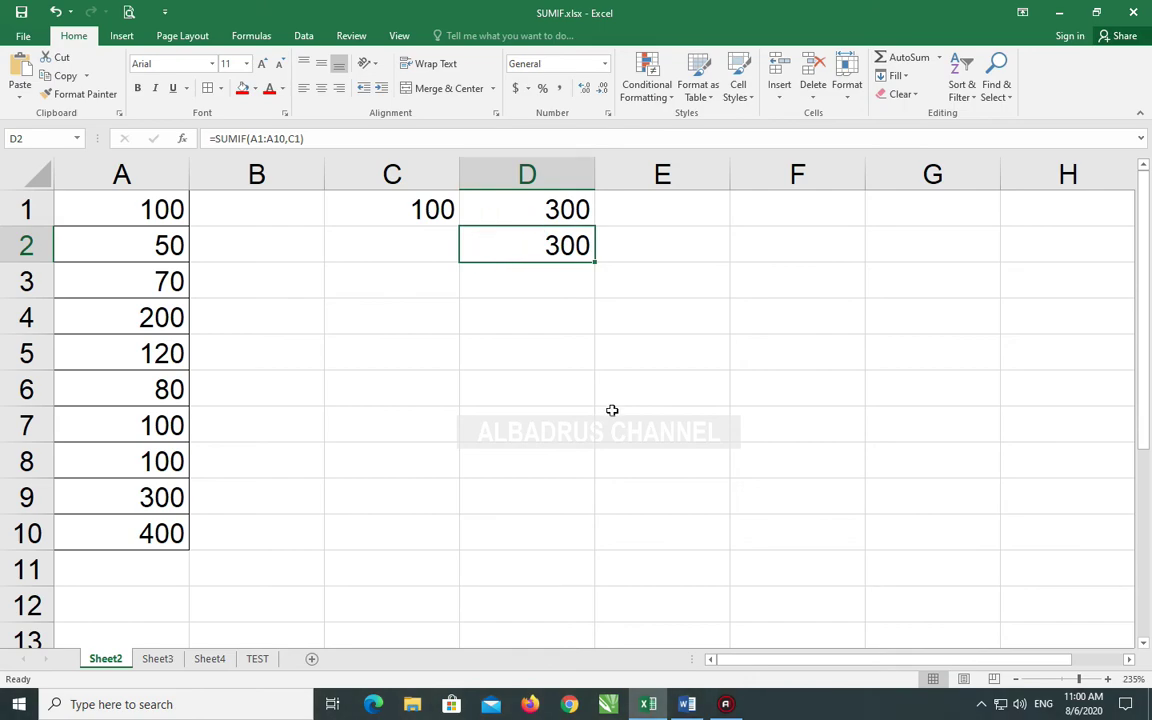
left_click(405, 214)
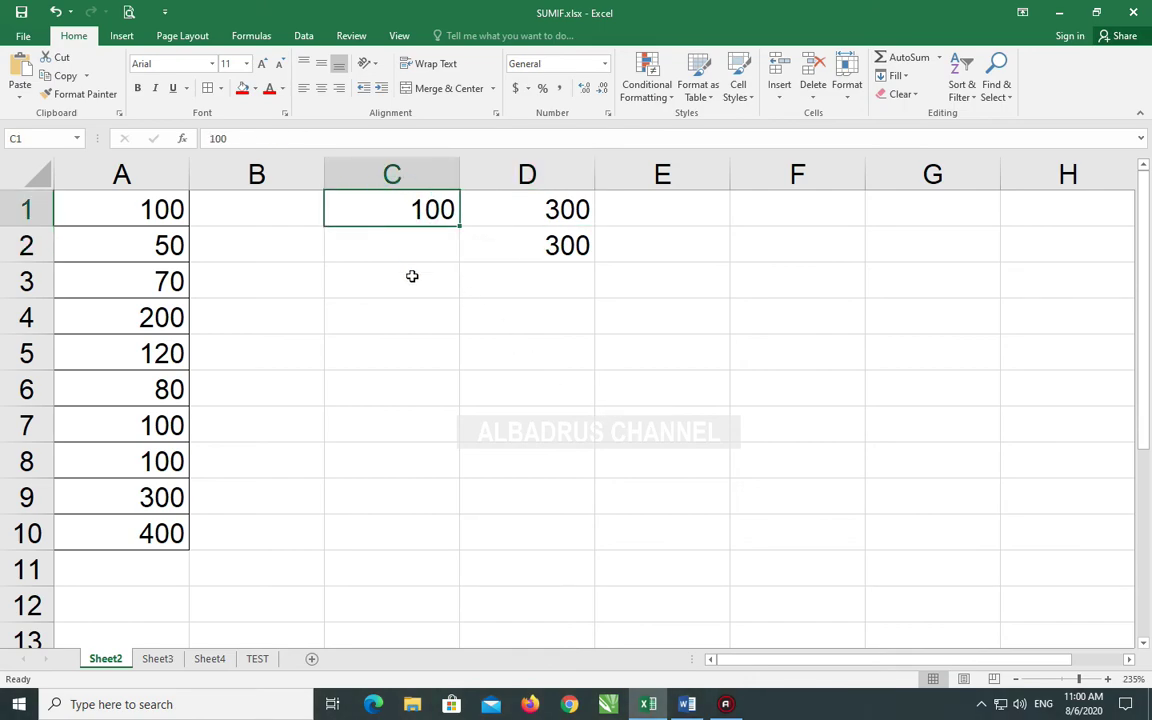
left_click(525, 253)
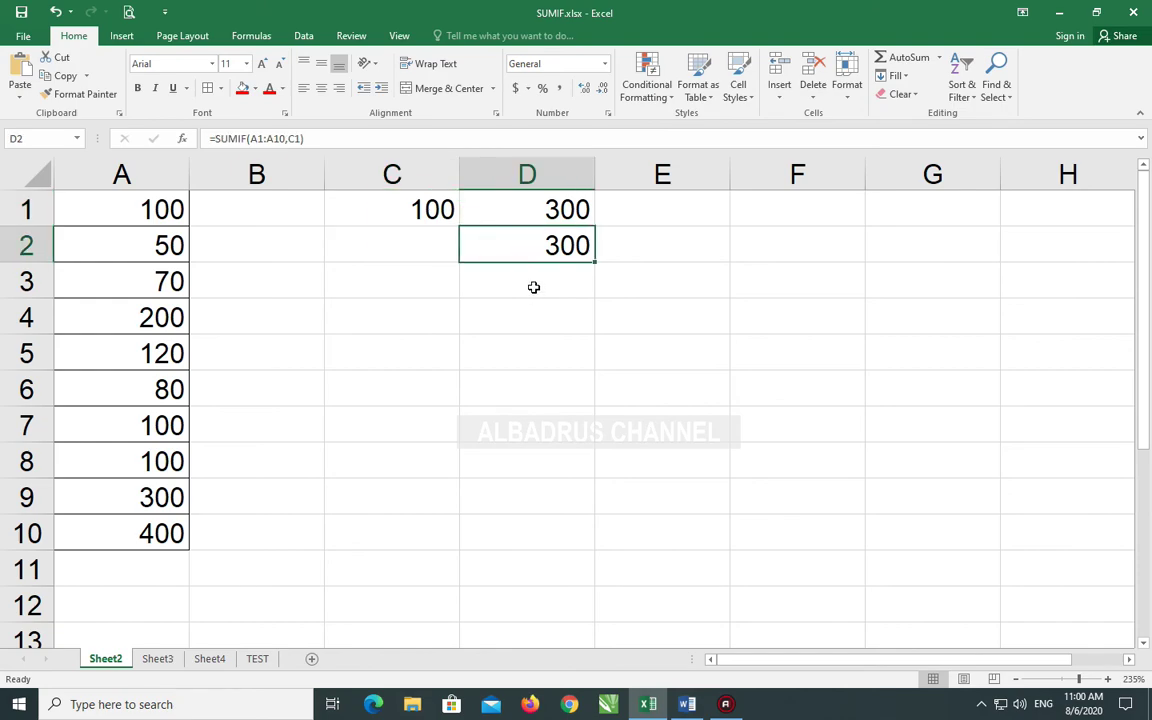
left_click(532, 284)
left_click(396, 276)
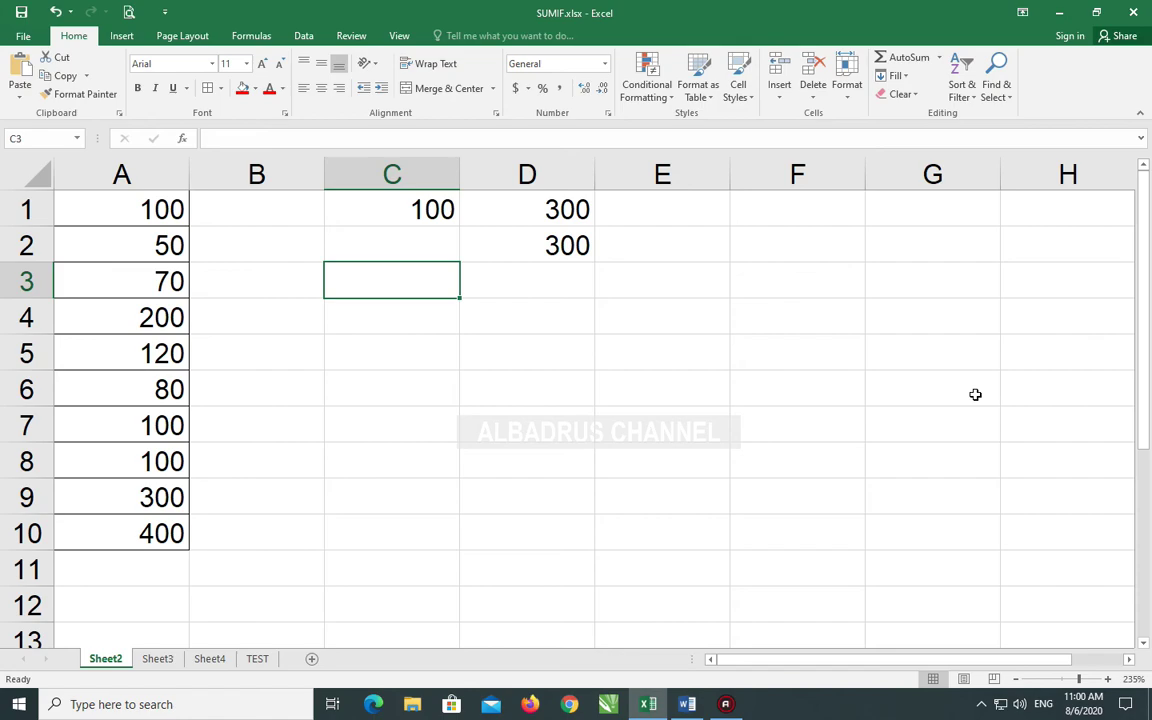
Step: Enter '>100 in C3 so the criterion is stored as text
type(">")
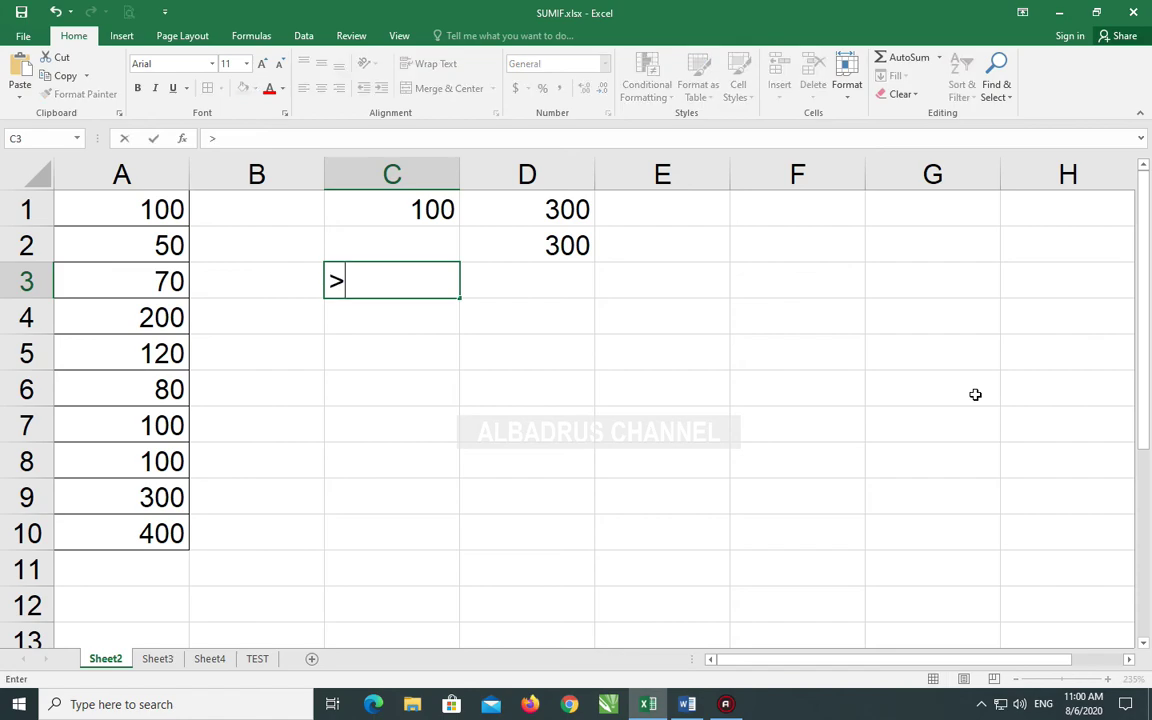
key("BackSpace")
type("'")
type(">100")
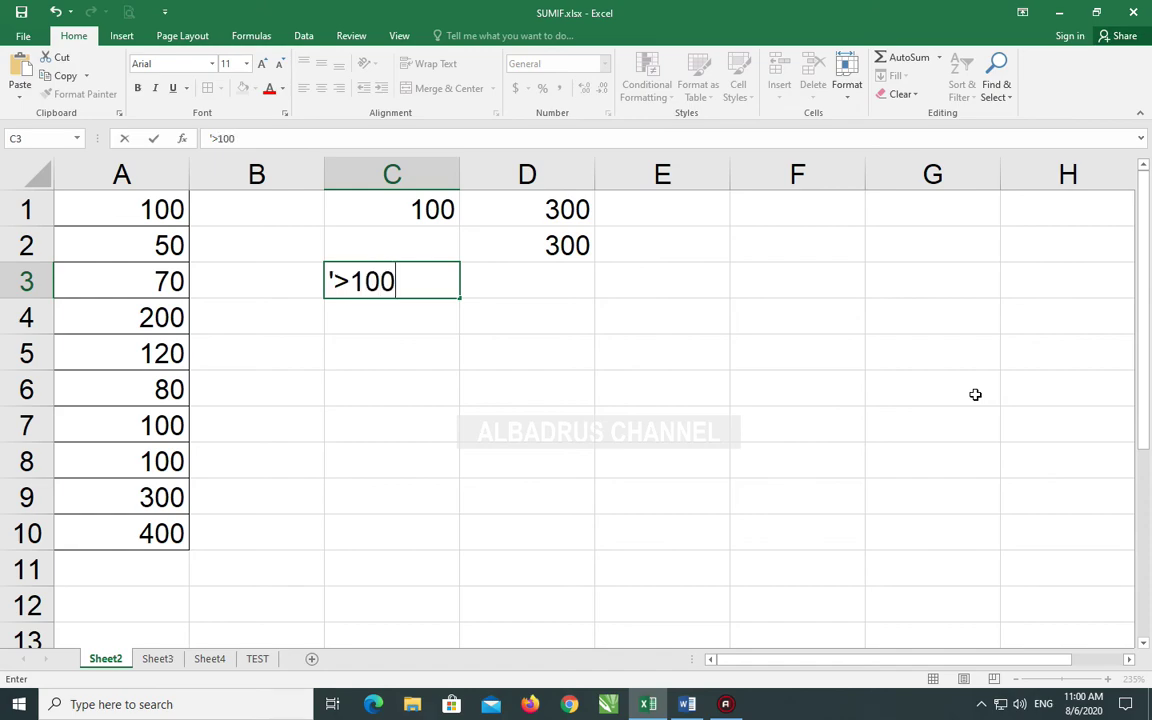
key("Return")
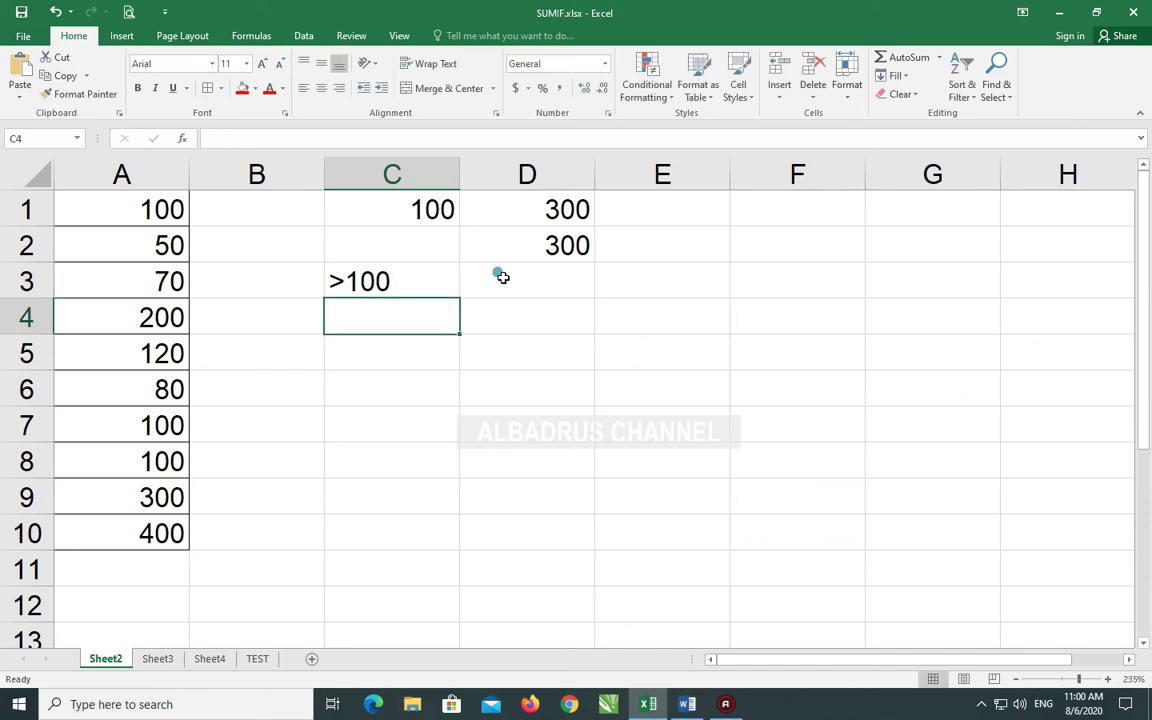
Step: Check the stored >100 text in C3 and settle on D3 for the next formula
left_click(501, 276)
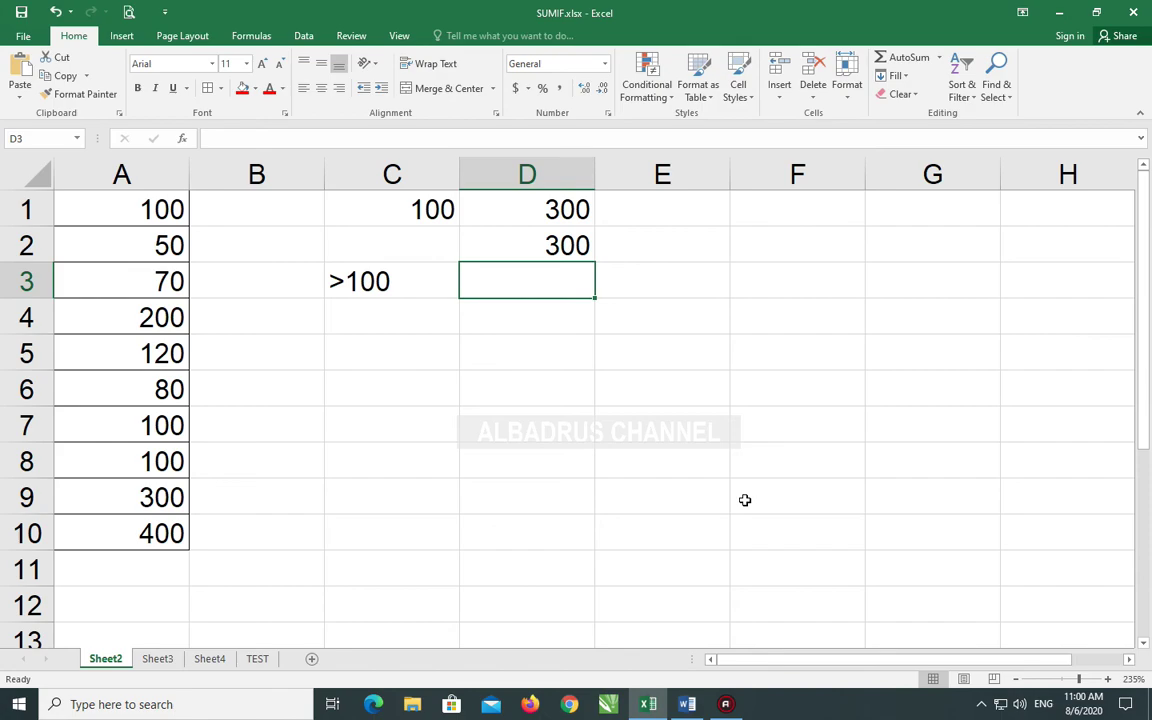
left_click(398, 283)
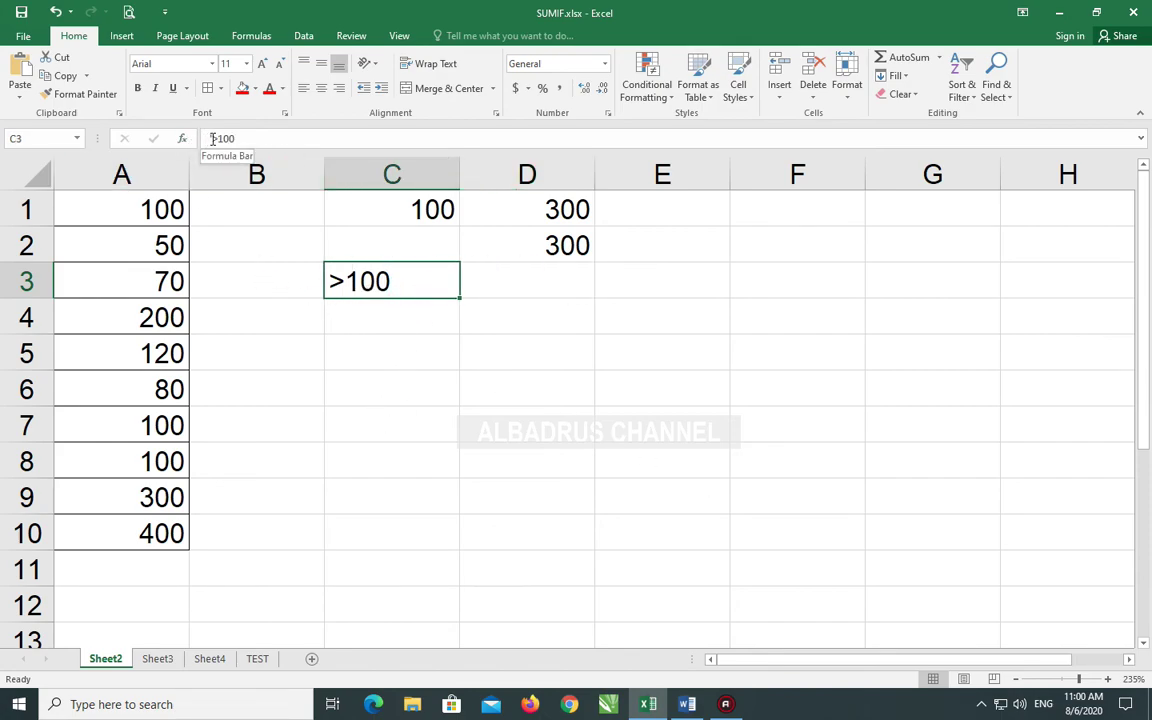
left_click(432, 318)
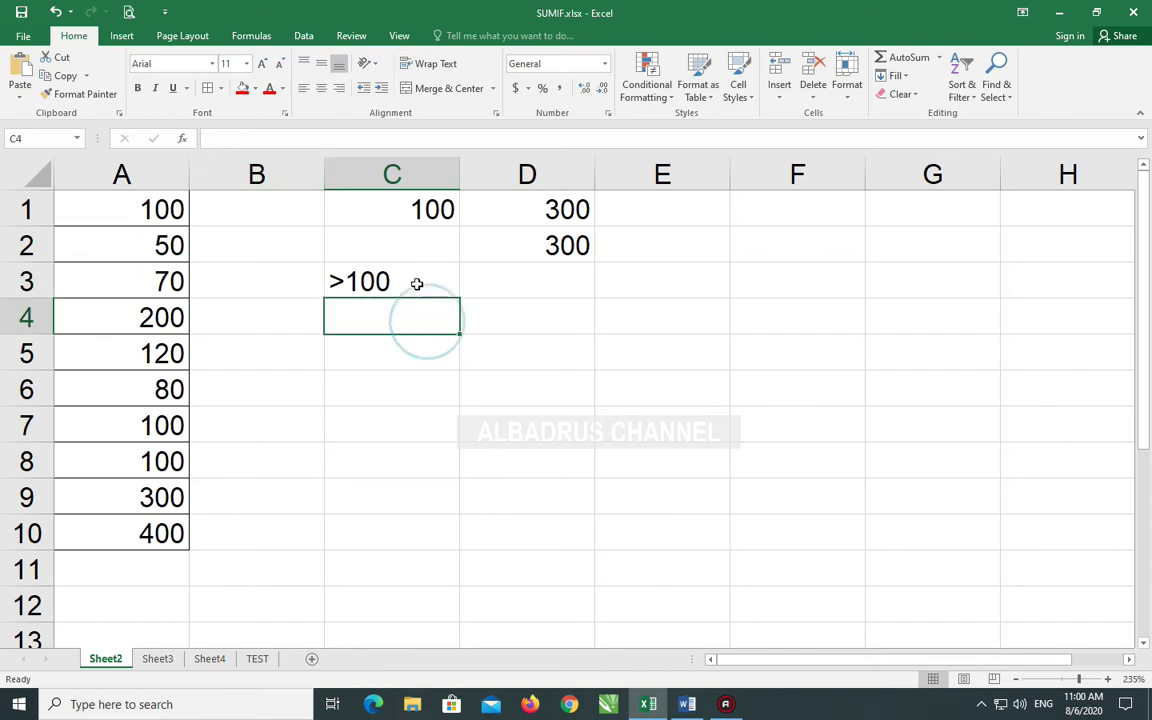
left_click(417, 283)
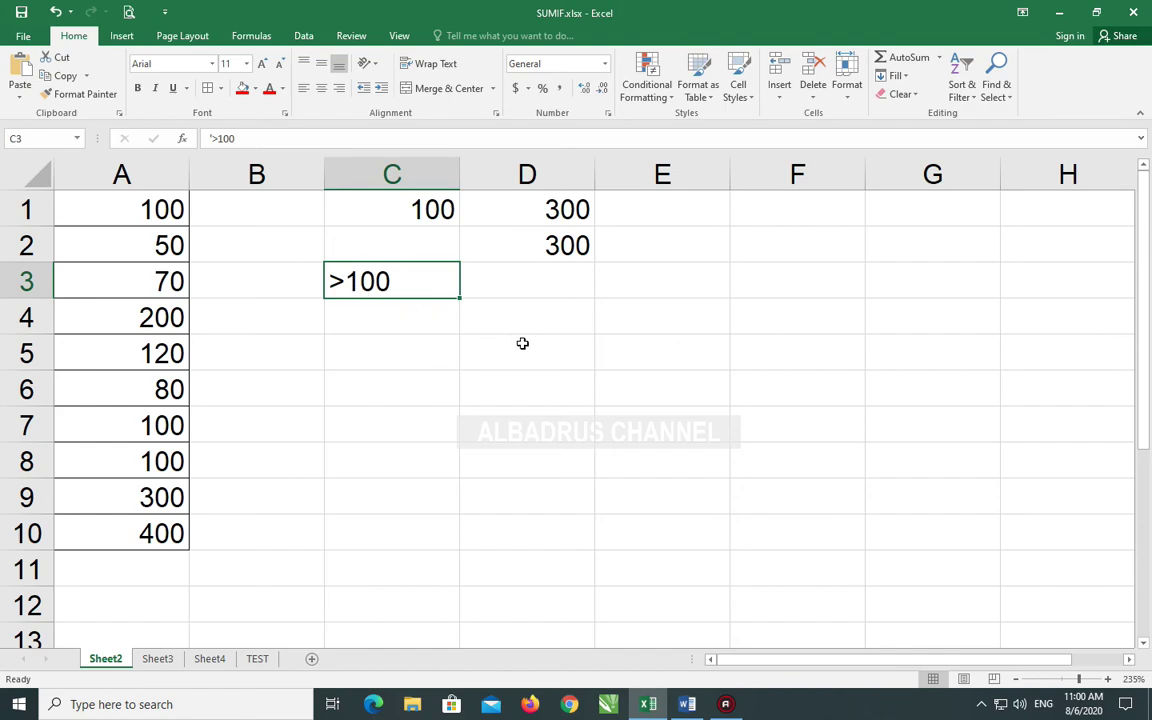
left_click(555, 280)
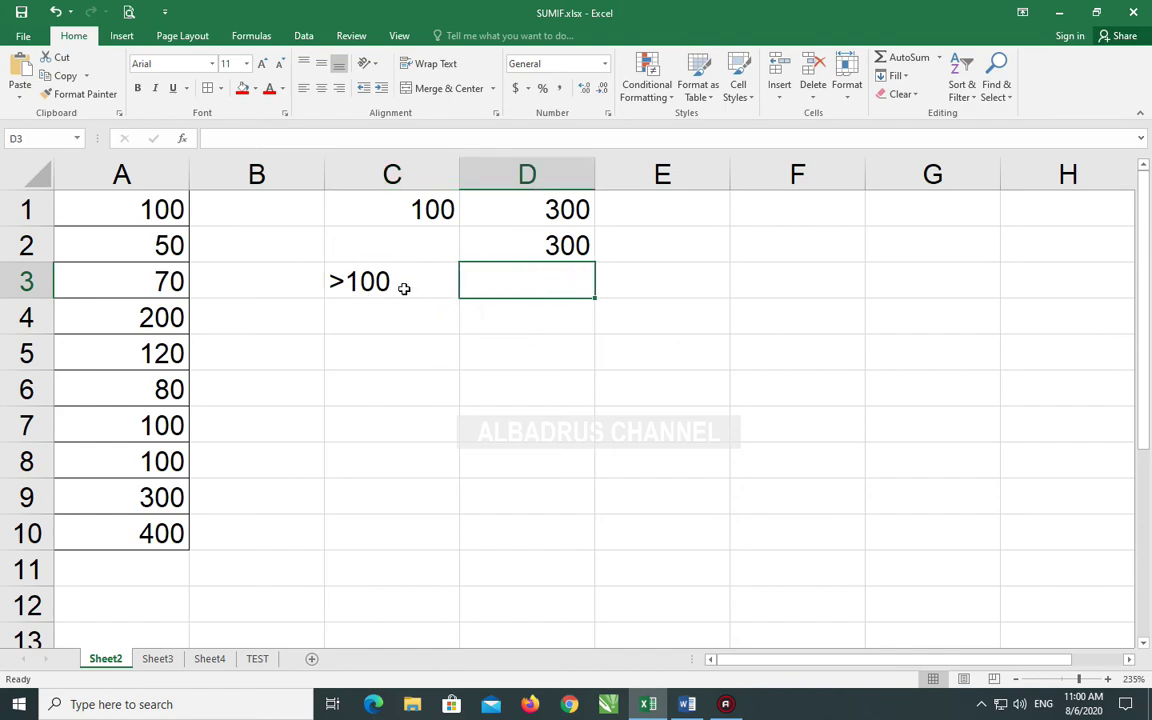
left_click(368, 288)
left_click(540, 296)
Step: Enter =SUMIF(A1:A10,">100") in D3 to total values above 100, giving 1020
type("=SUM")
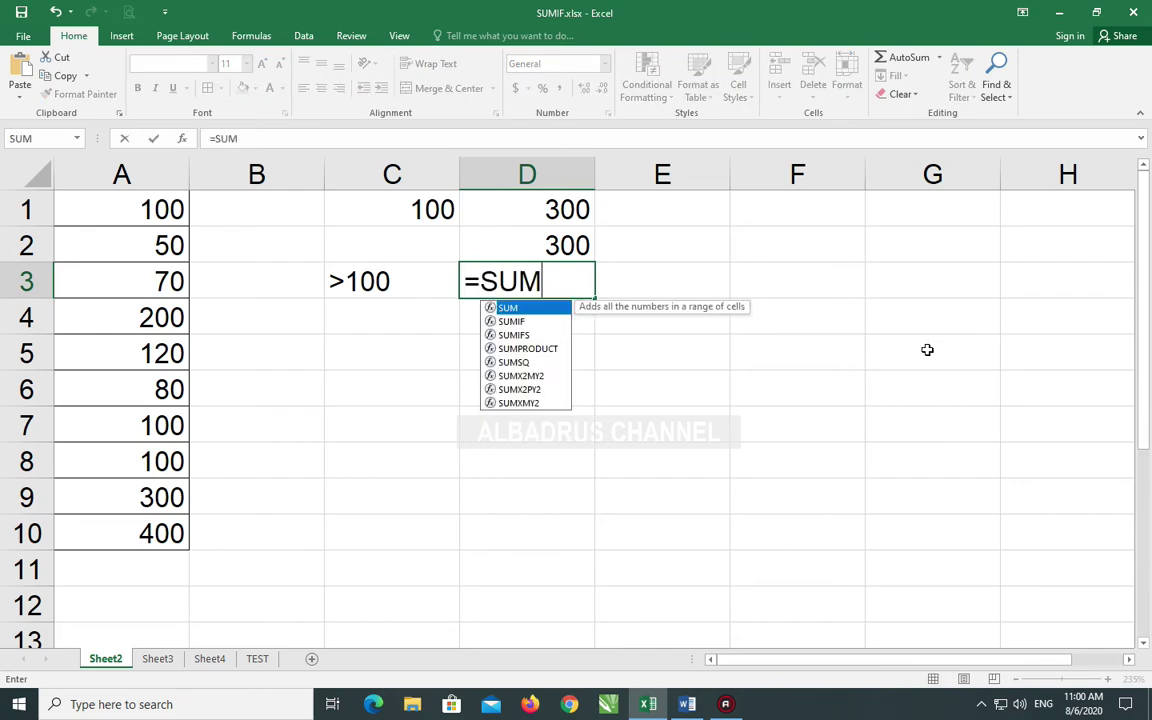
type("FI")
key("BackSpace")
key("BackSpace")
type("IF")
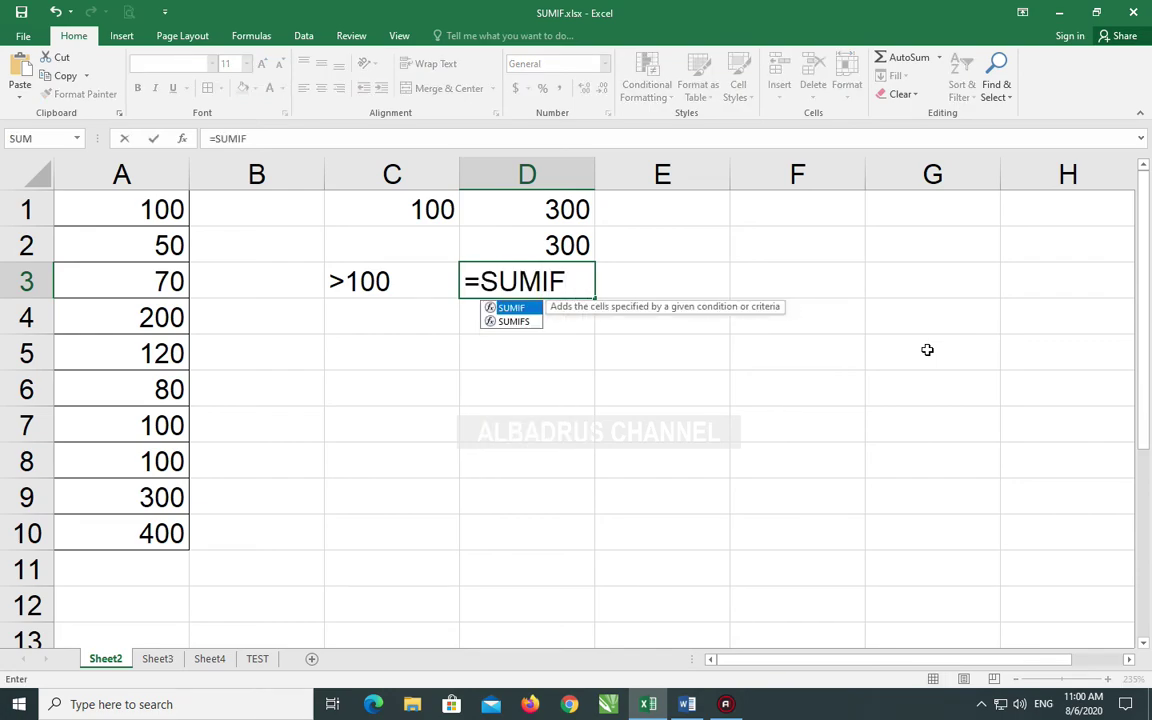
type("(")
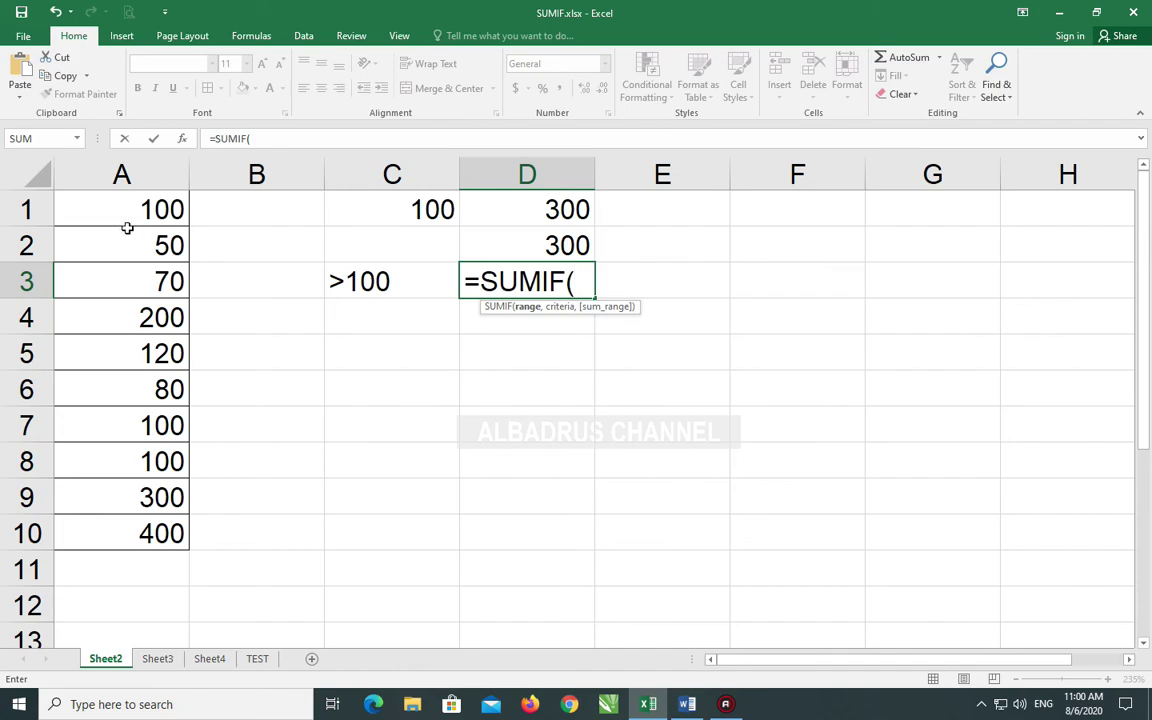
left_click_drag(121, 211, 122, 528)
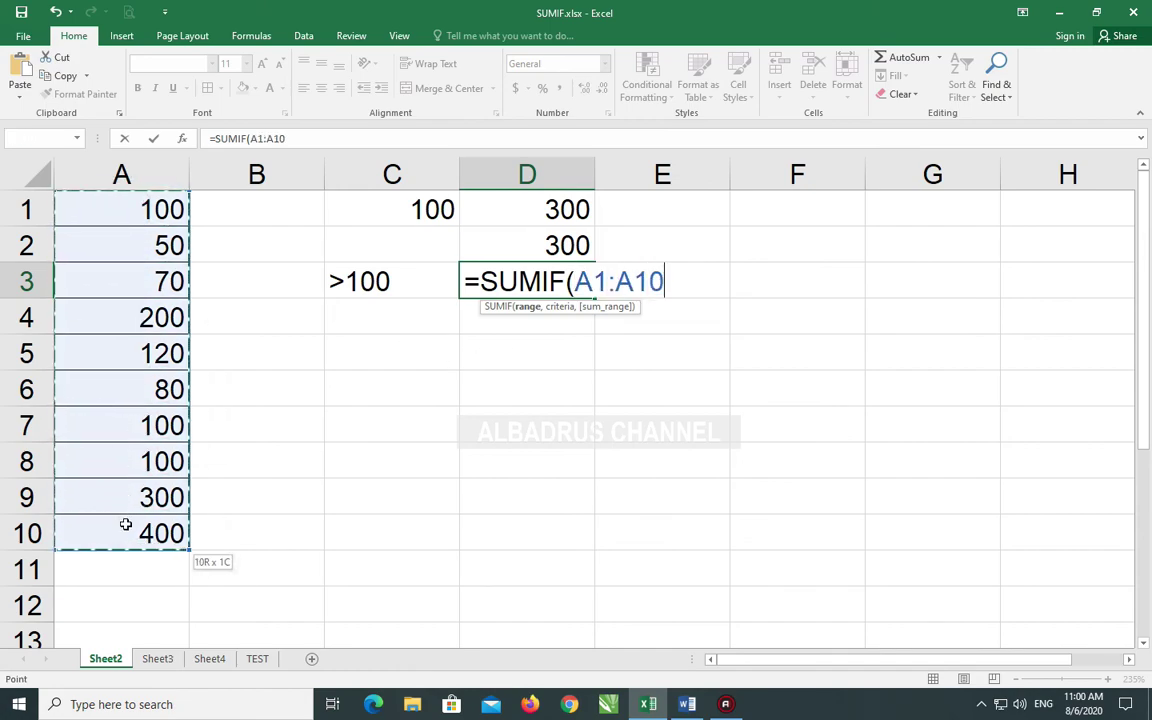
type(",\">")
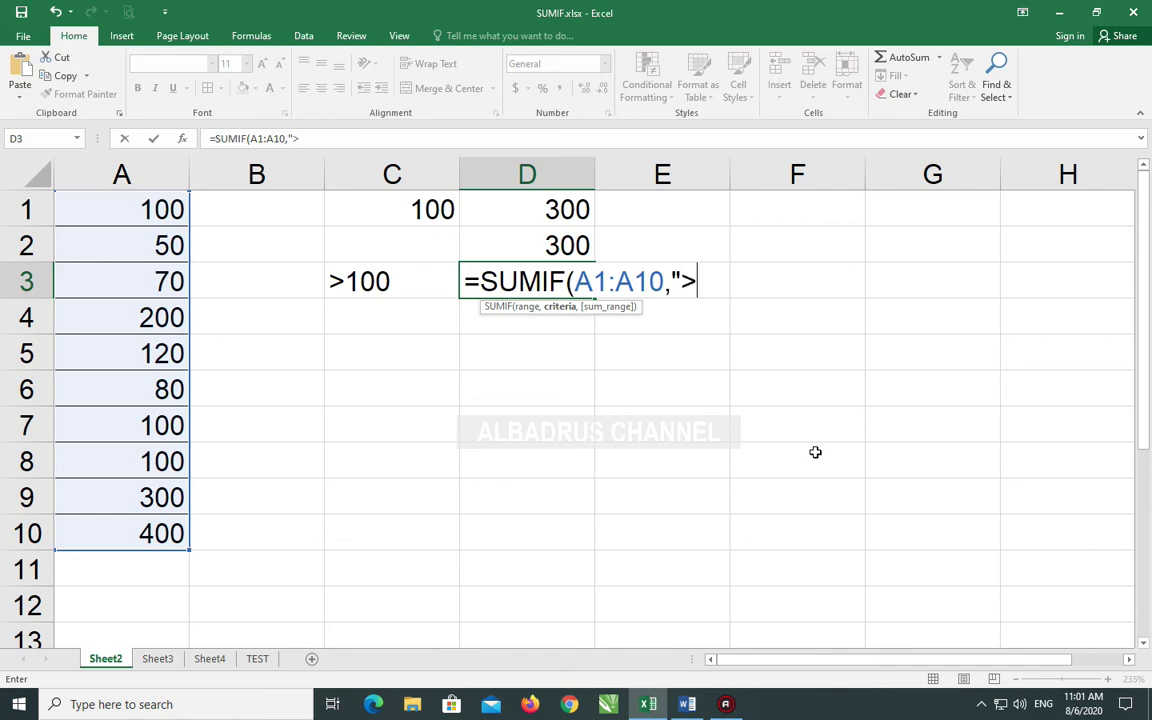
type("100")
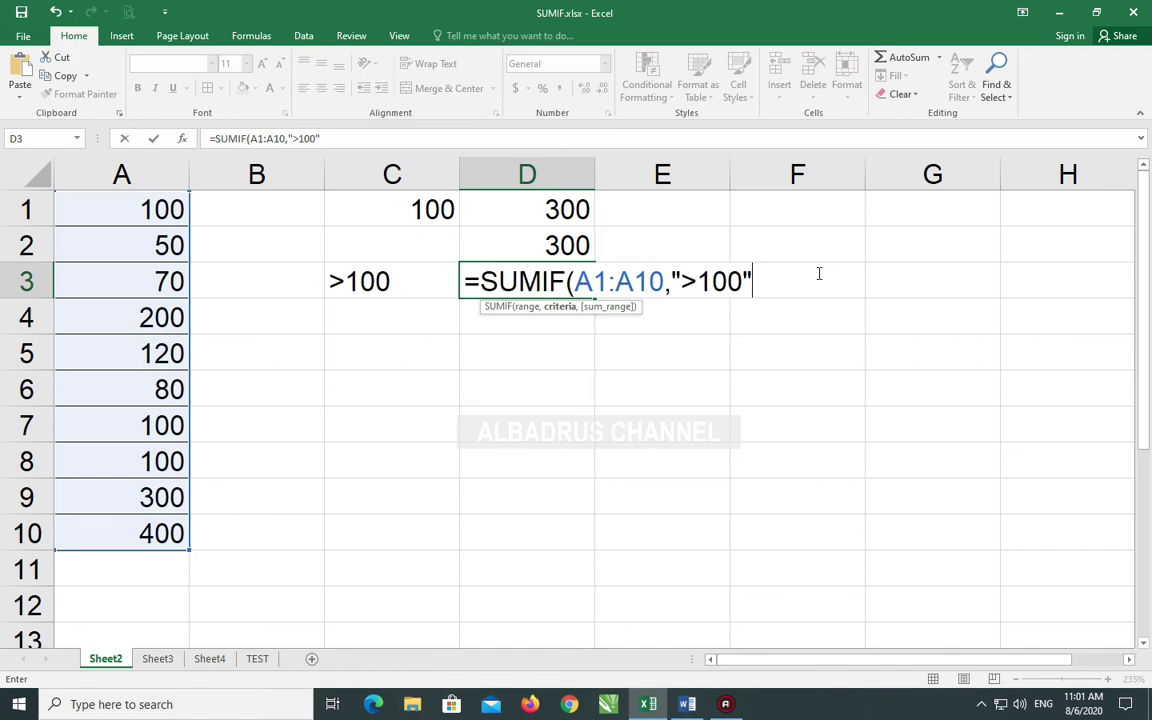
type(")")
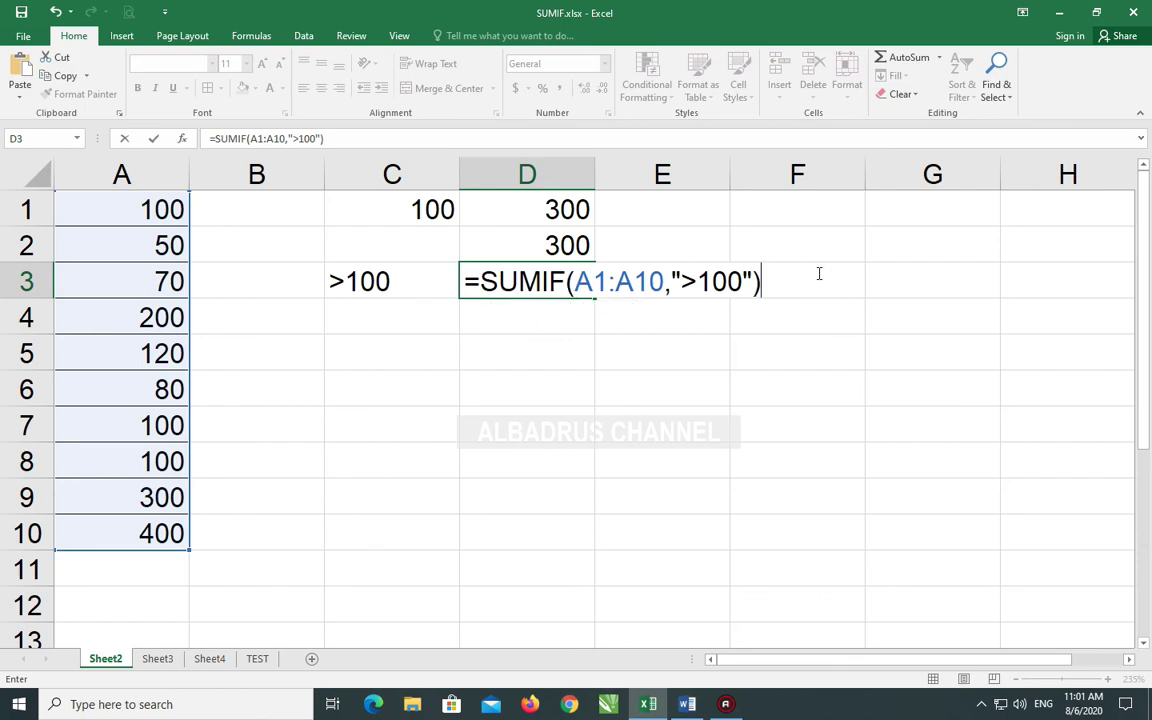
key("Return")
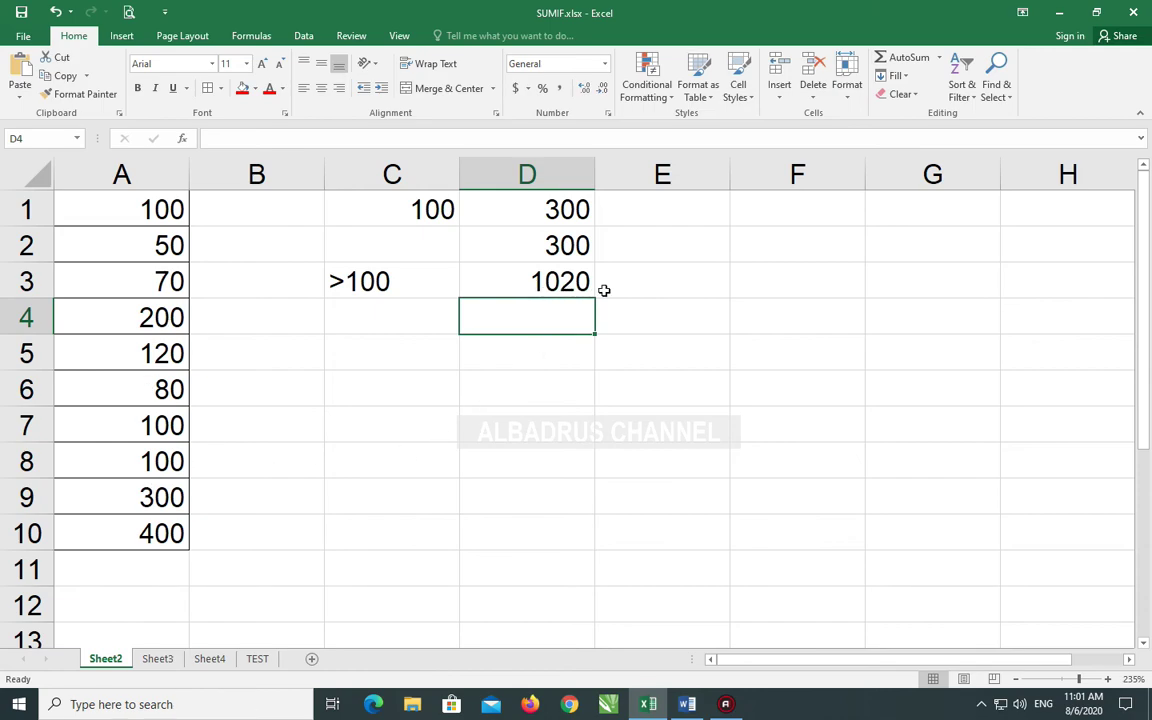
Step: Point out 200, 120, 300 and 400 above 100, select A1:A10, then go to Sheet3
left_click(160, 315)
left_click(160, 352, "ctrl")
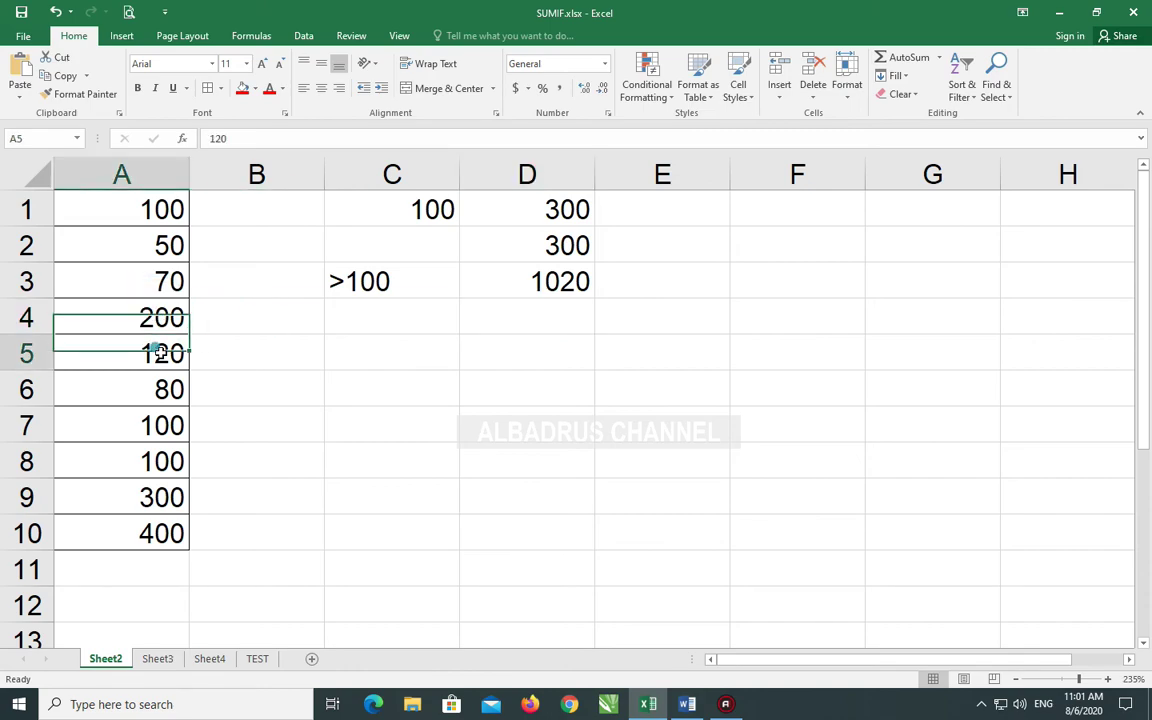
left_click(172, 488)
left_click(170, 535)
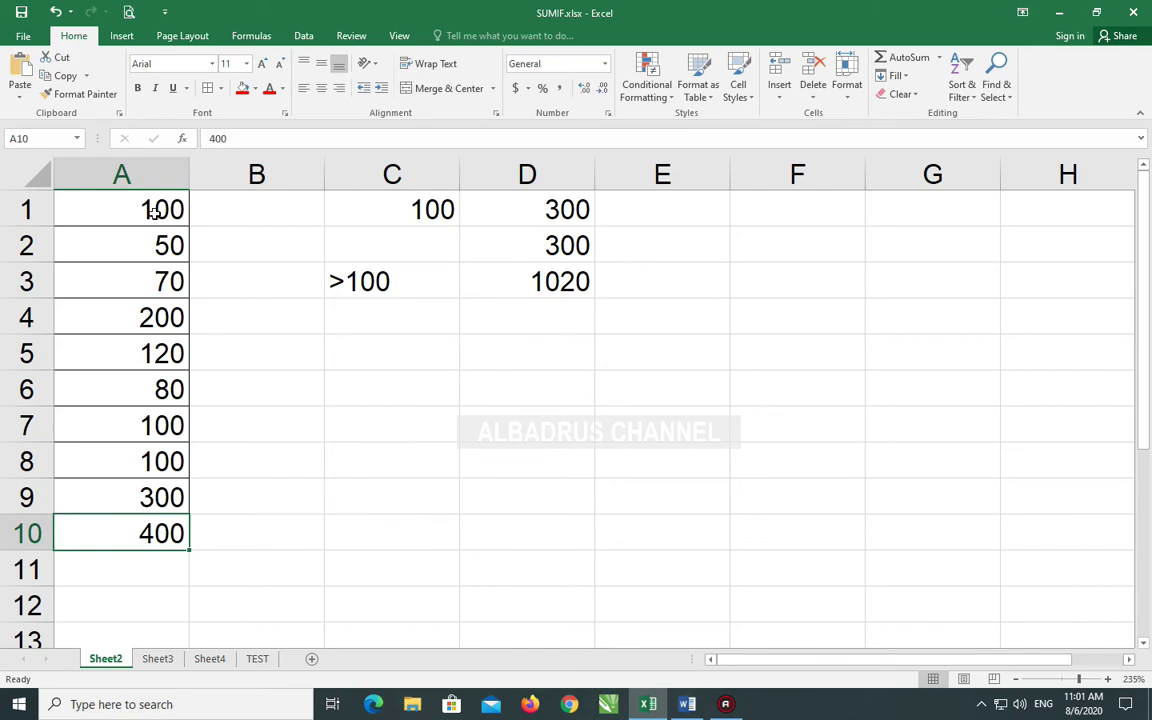
left_click_drag(152, 211, 146, 530)
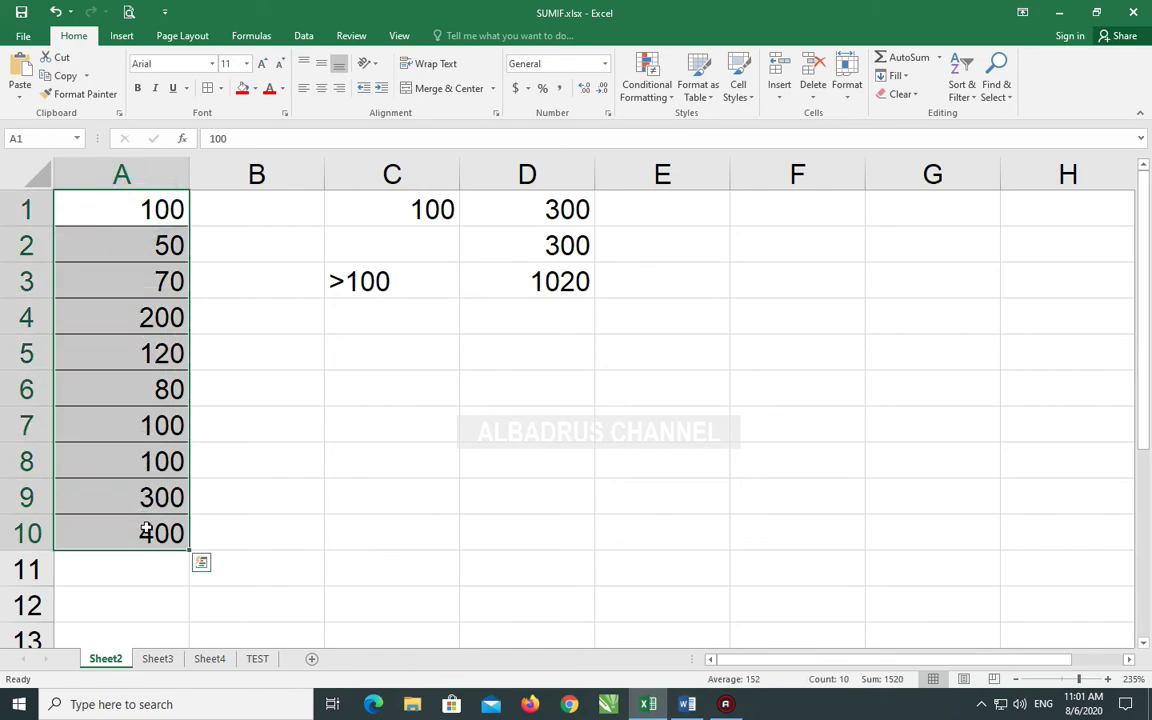
left_click(158, 660)
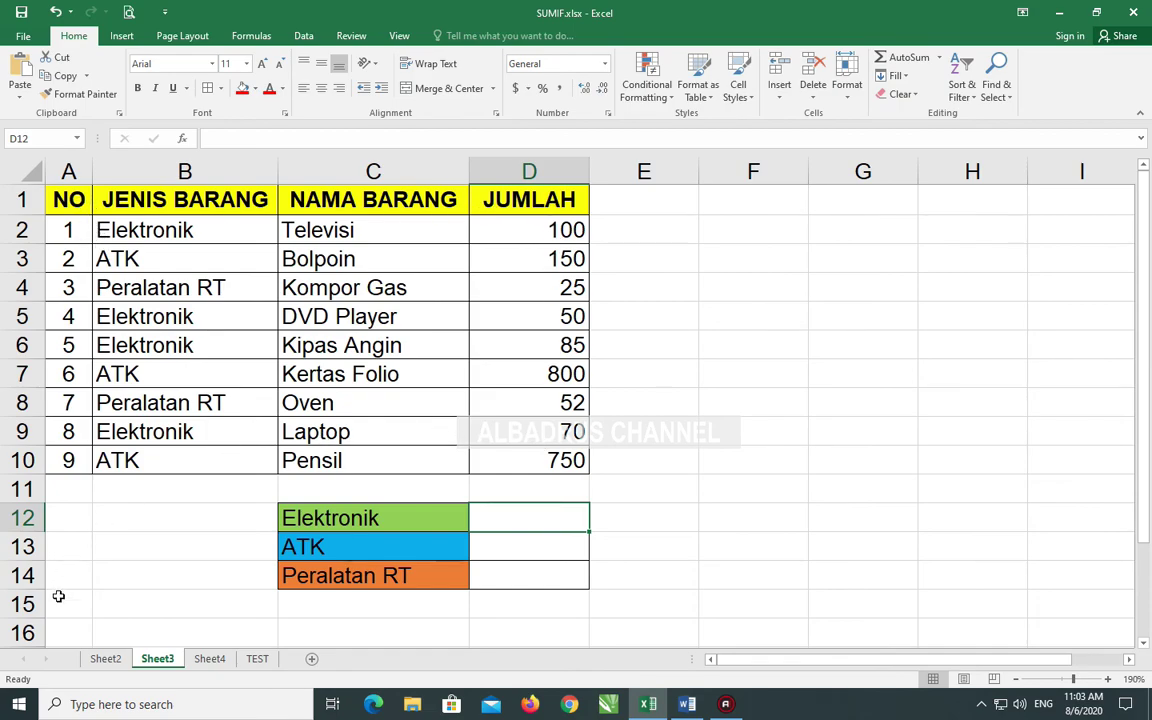
left_click(105, 659)
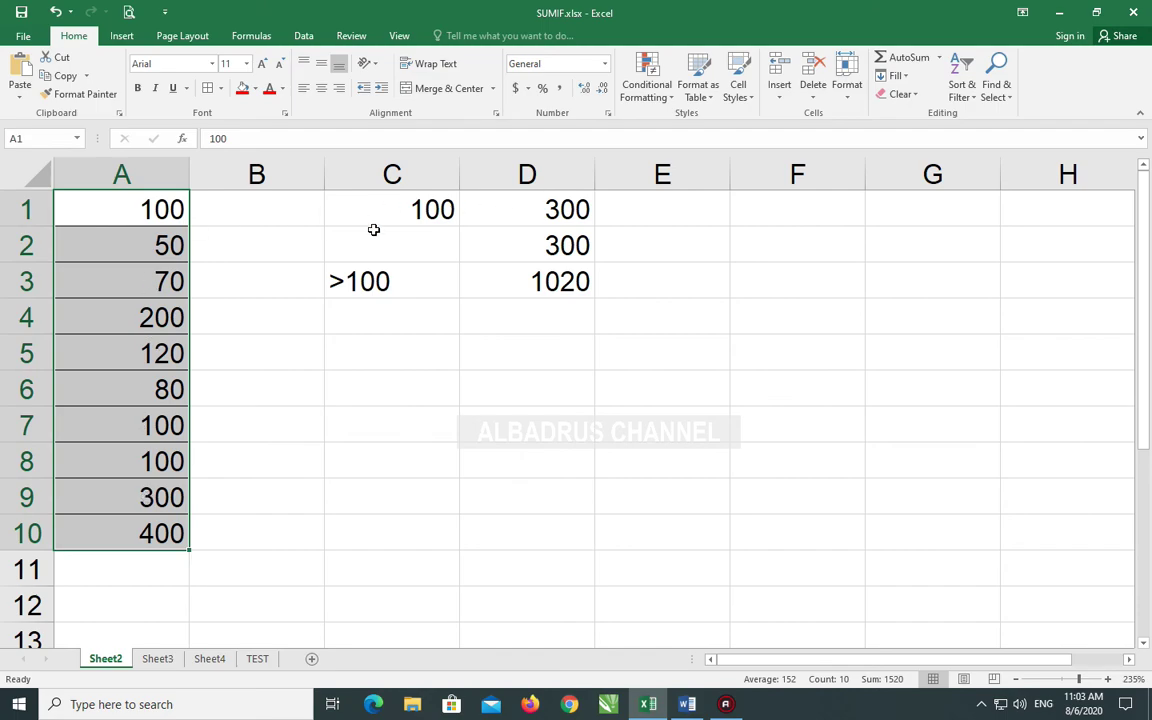
left_click(157, 659)
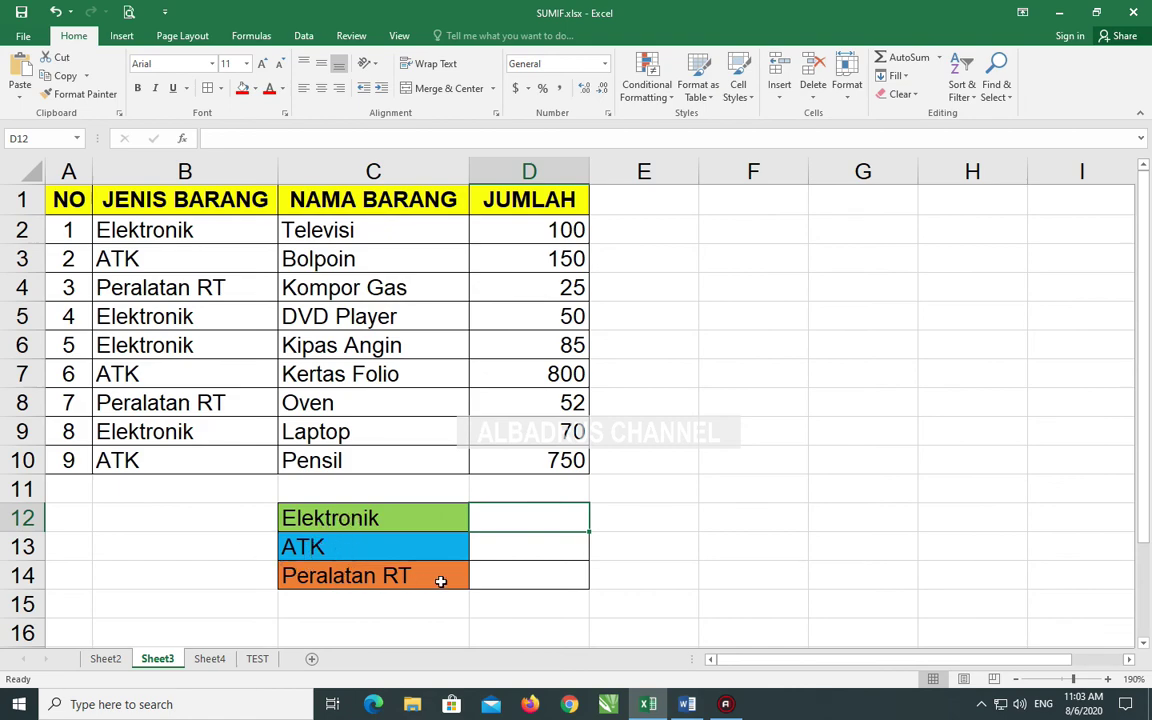
left_click(117, 221)
left_click(519, 227)
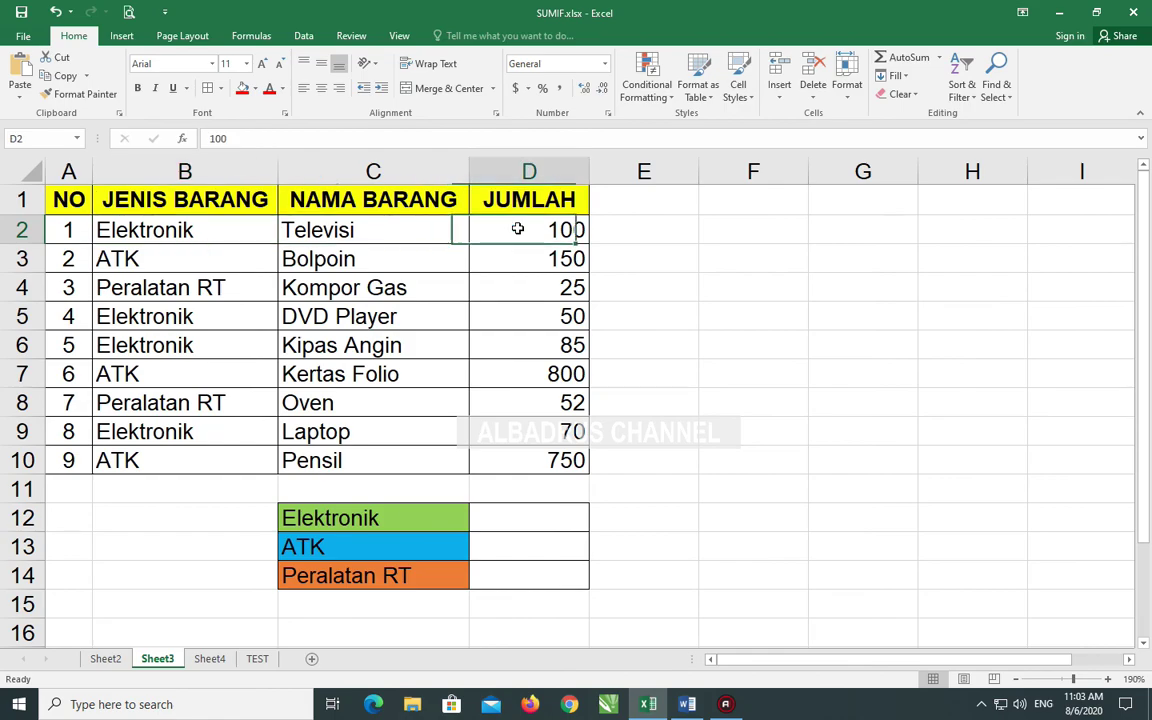
left_click(561, 316)
left_click(562, 345)
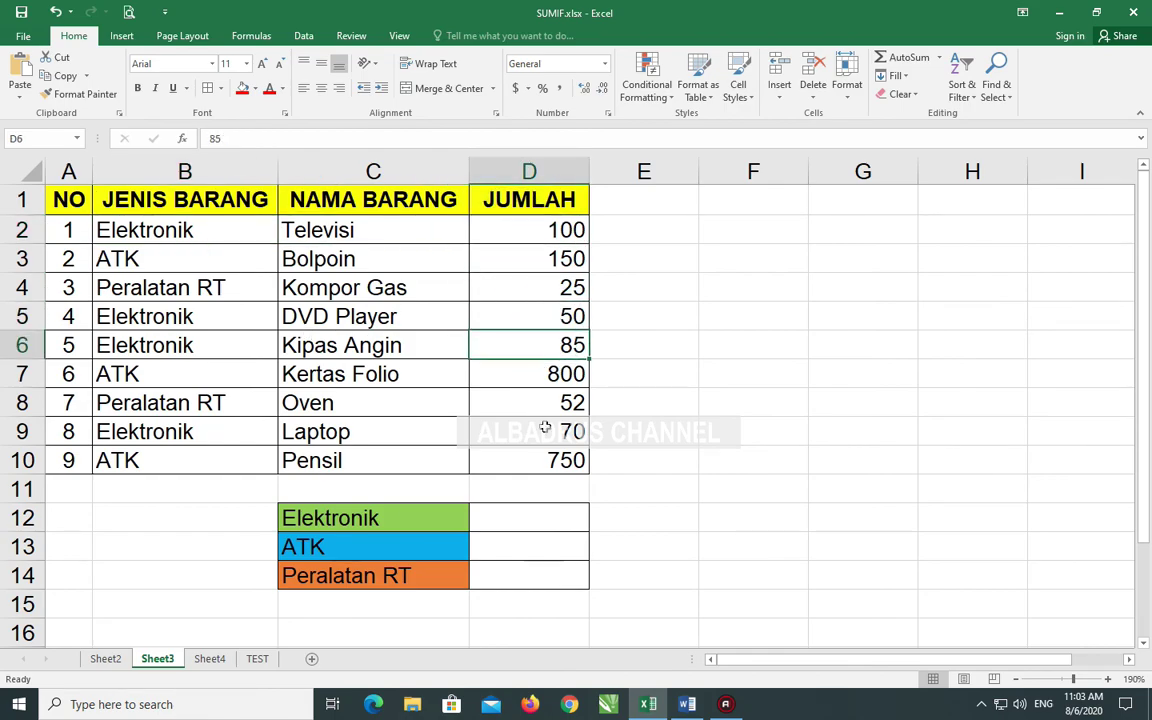
left_click(560, 430)
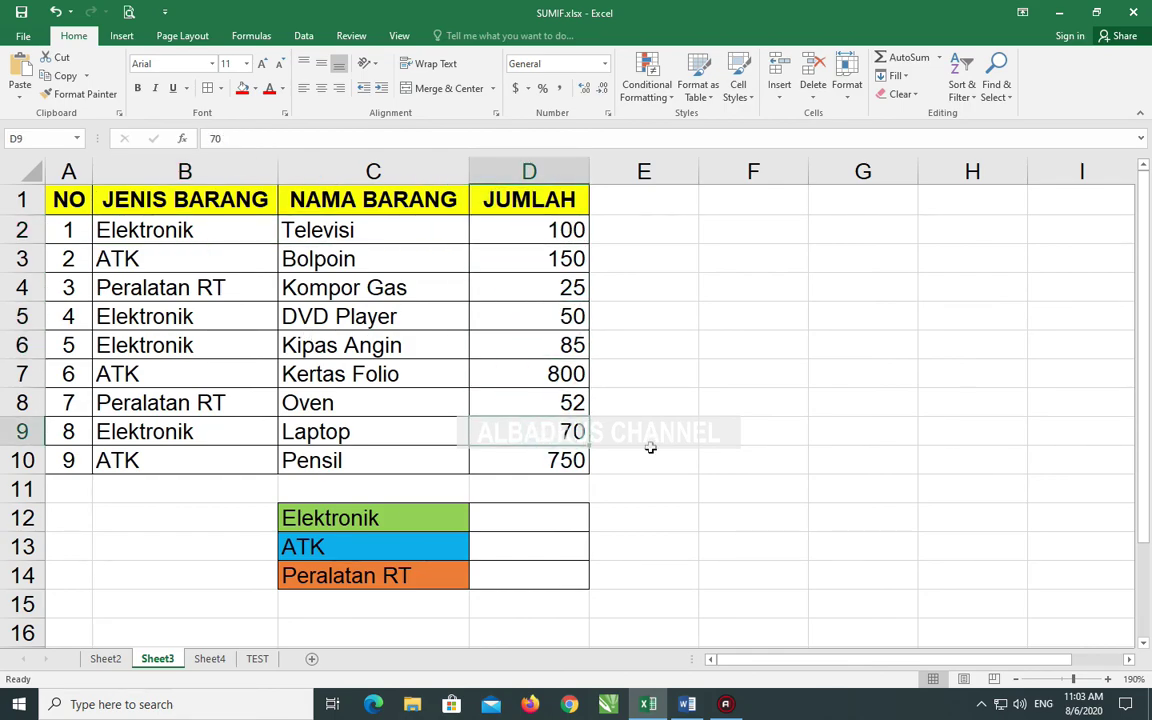
left_click(516, 521)
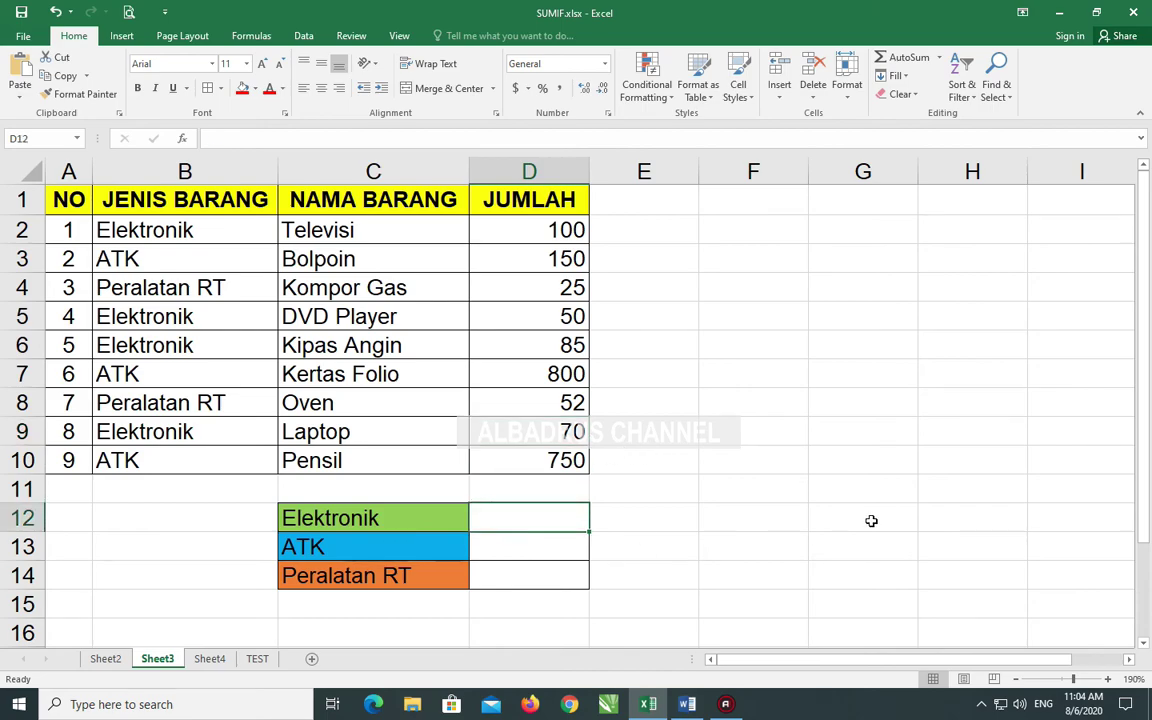
Step: Start a SUMIF in D12 over B2:B10 for "Elektronik", hitting a semicolon separator error
type("=su")
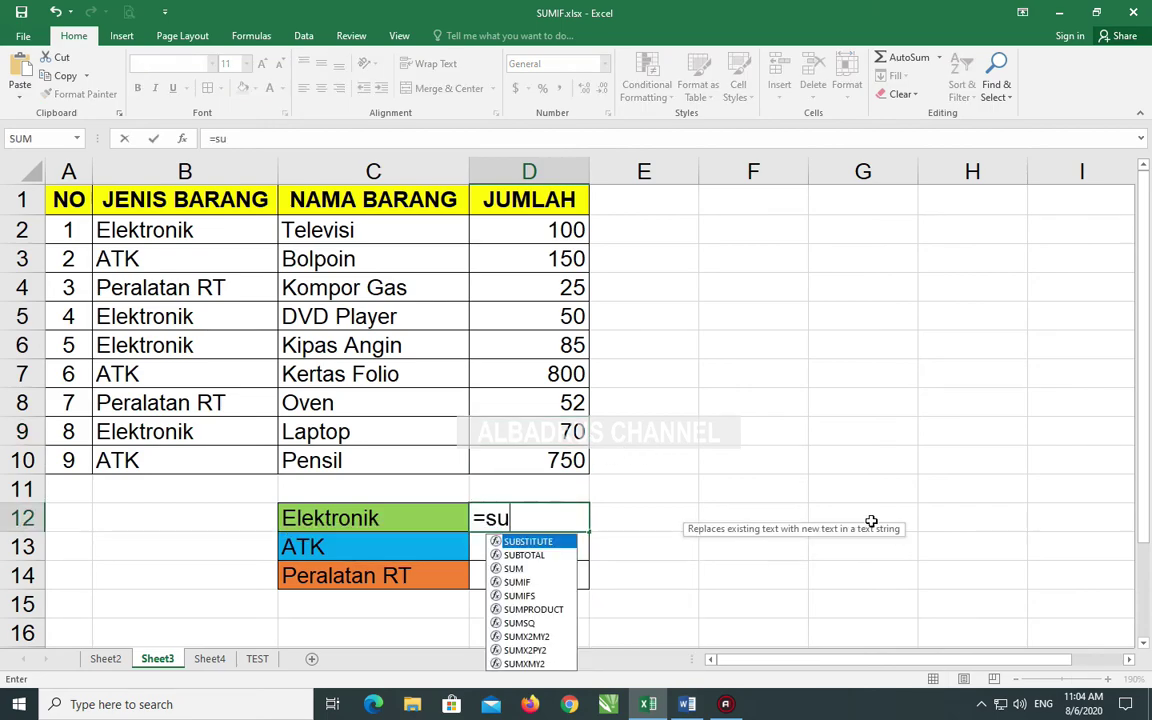
type("m")
key("BackSpace")
key("BackSpace")
key("BackSpace")
type("SU")
type("MIF(")
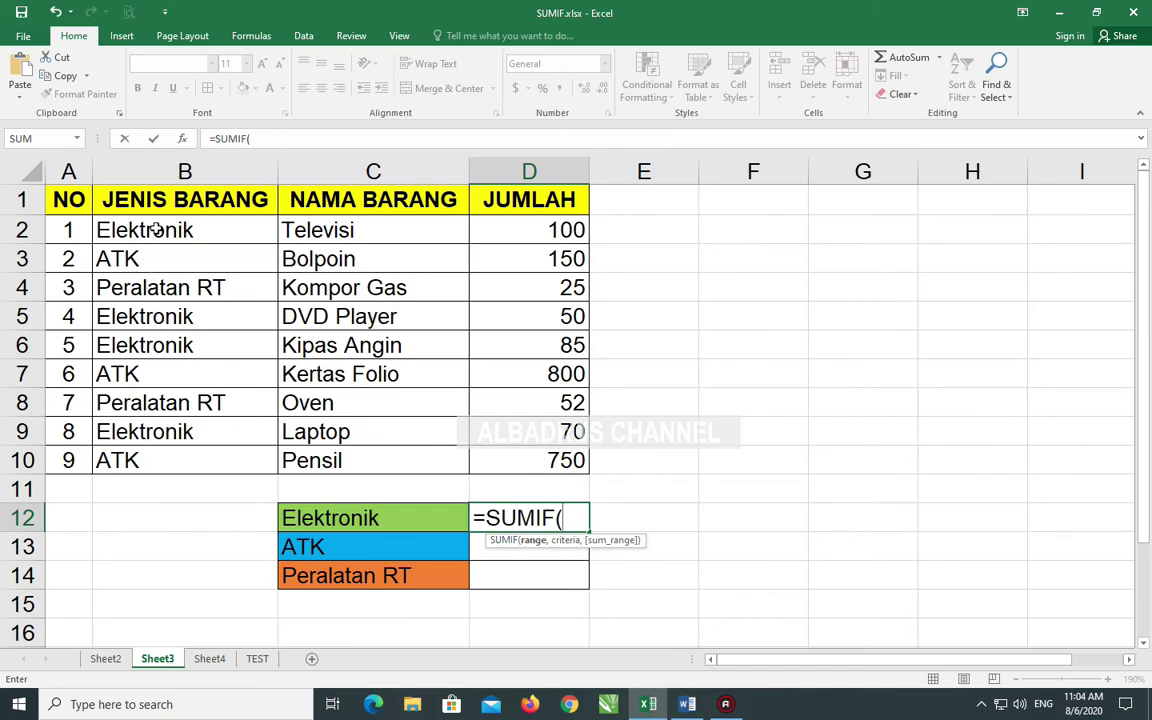
mouse_move(155, 229)
left_mouse_down()
mouse_move(174, 440)
mouse_move(244, 452)
left_mouse_up()
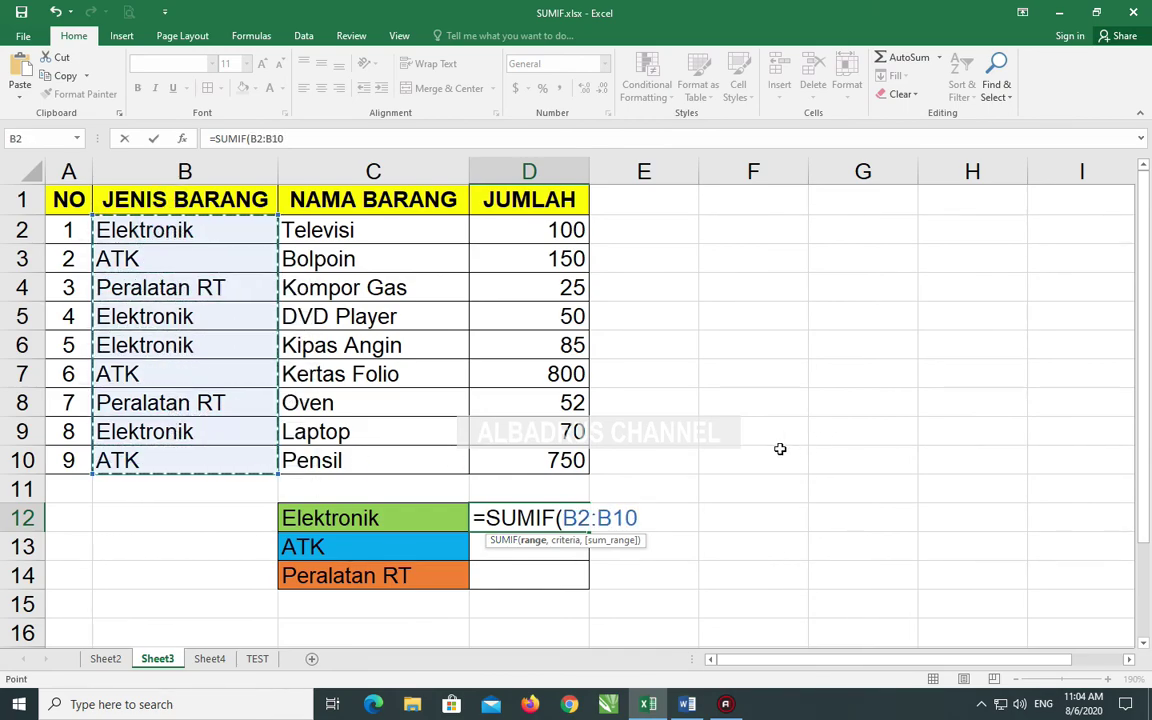
type(";")
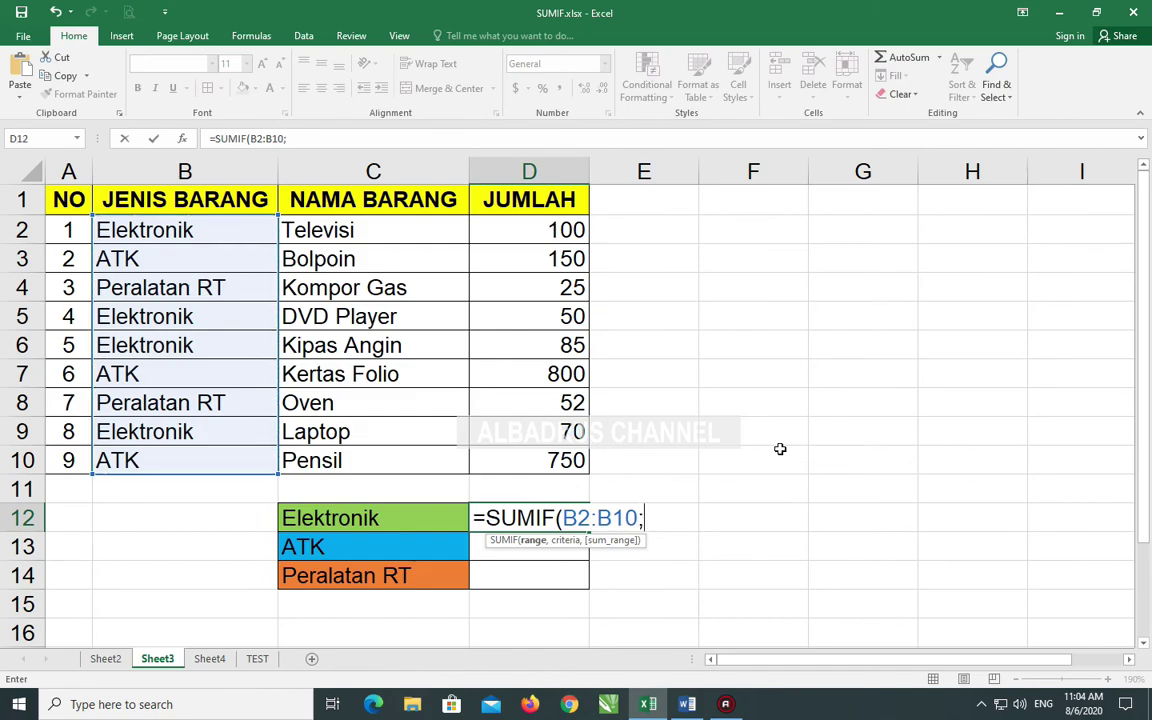
type("\"")
type("El")
type("ektronik\";")
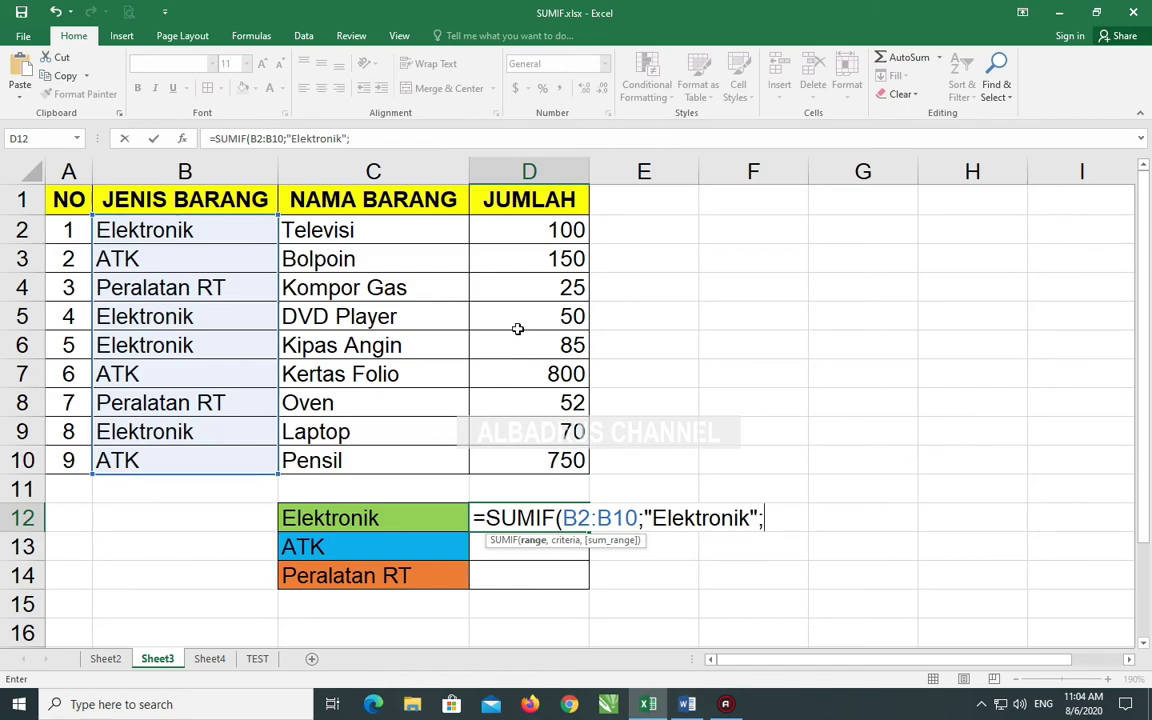
left_click(525, 232)
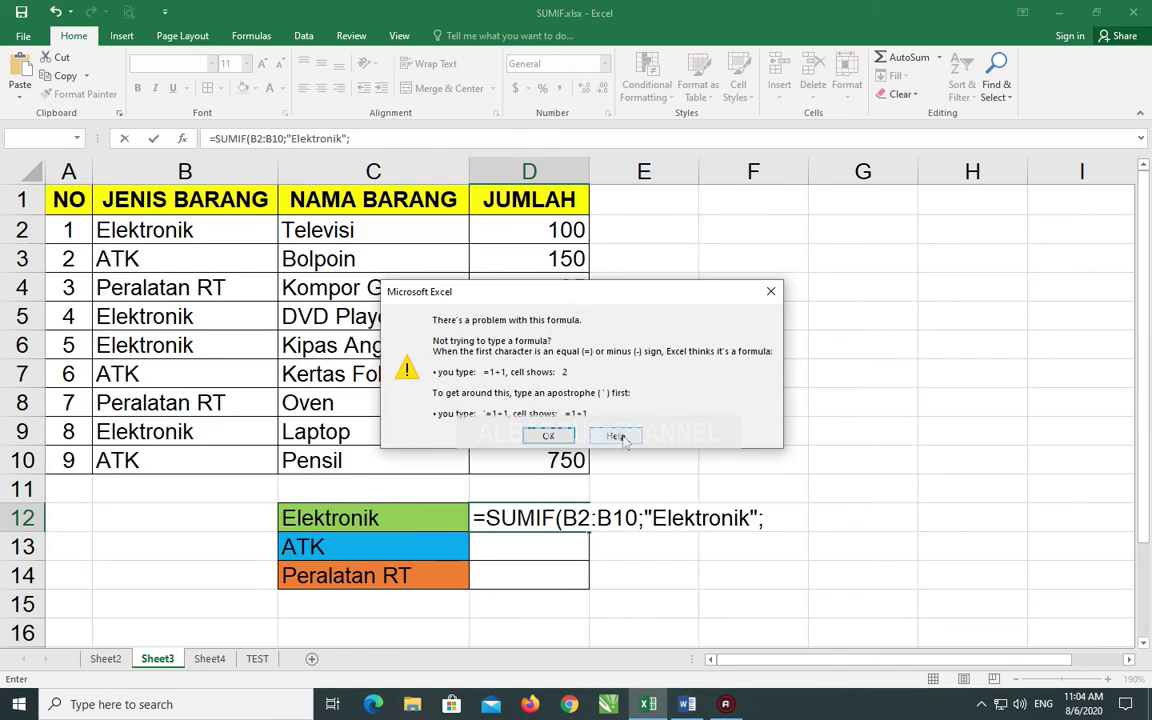
left_click(768, 292)
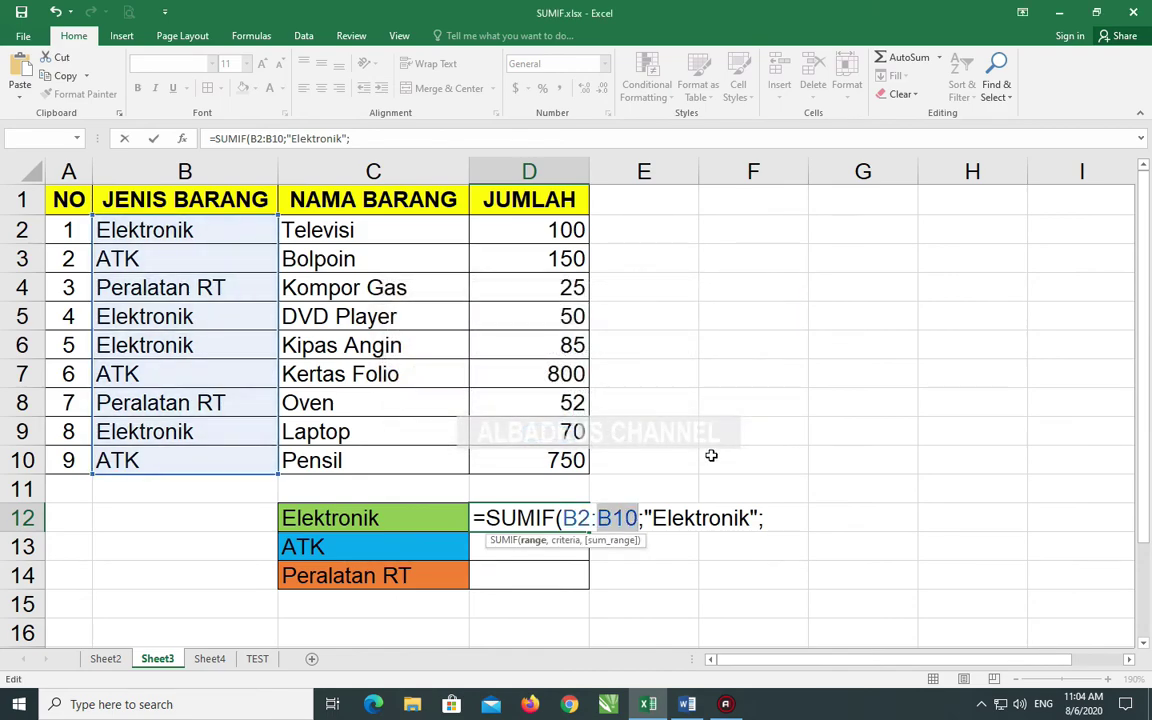
Step: Replace the semicolon with a comma, add D2:D10 as sum range, and commit for 305
left_click(644, 518)
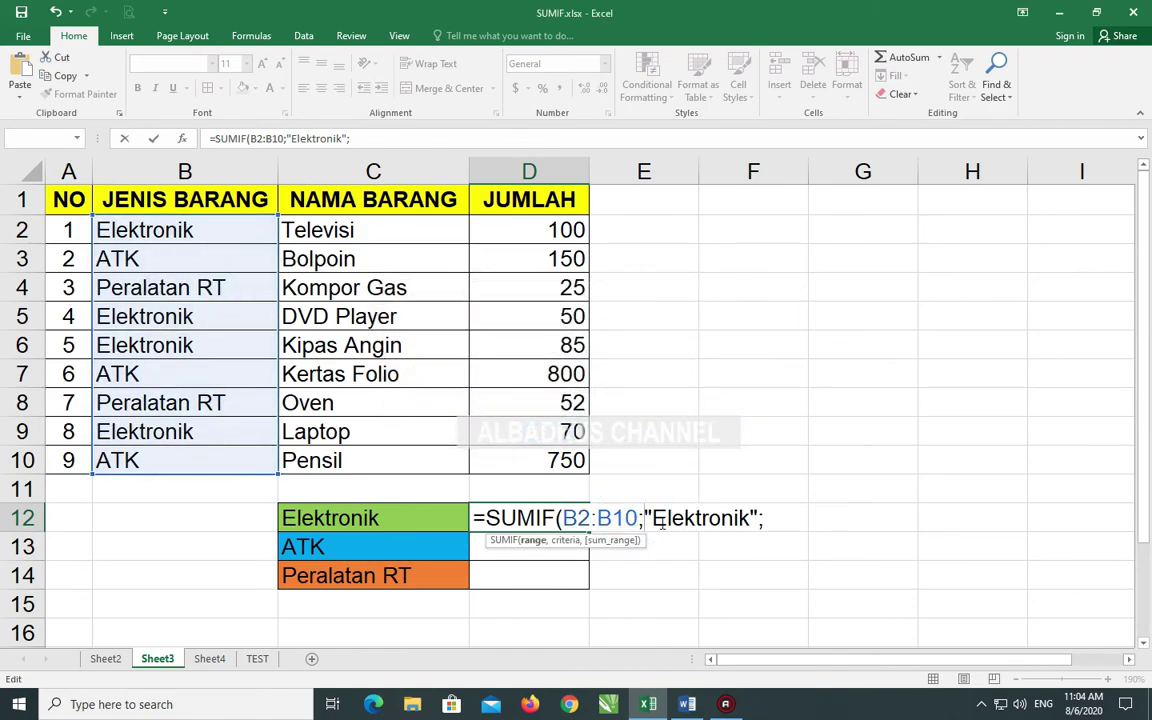
key("BackSpace")
type(",")
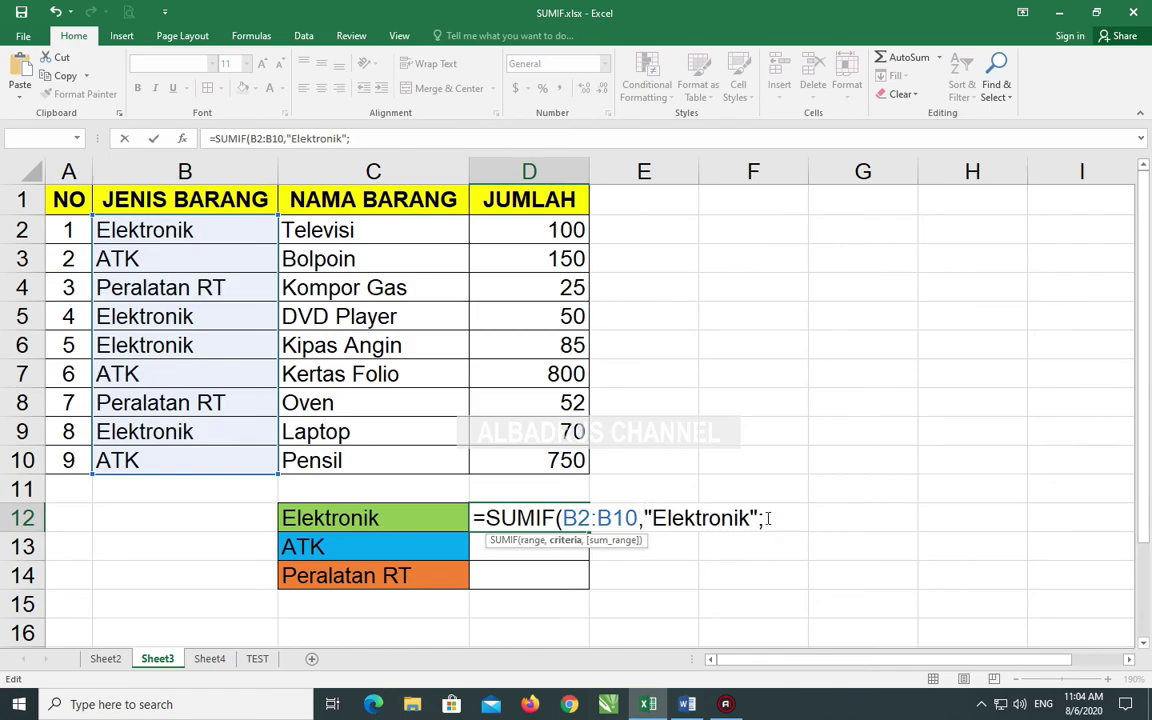
type(",")
left_click_drag(530, 228, 549, 459)
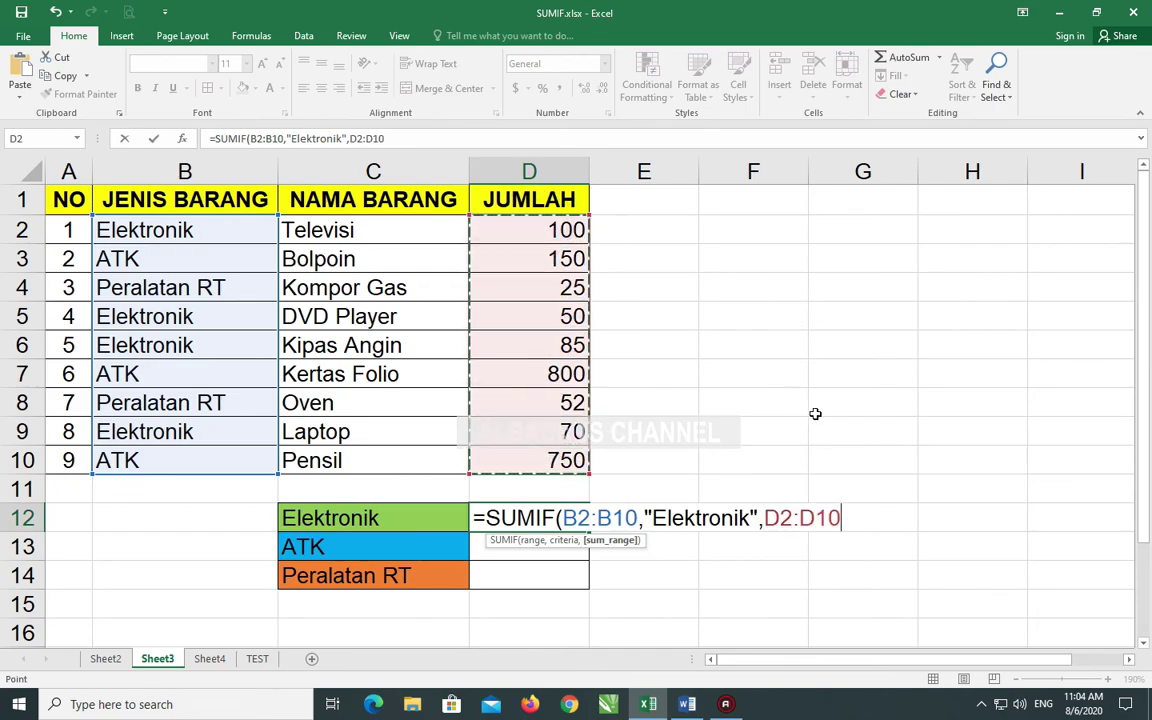
type(")")
key("Return")
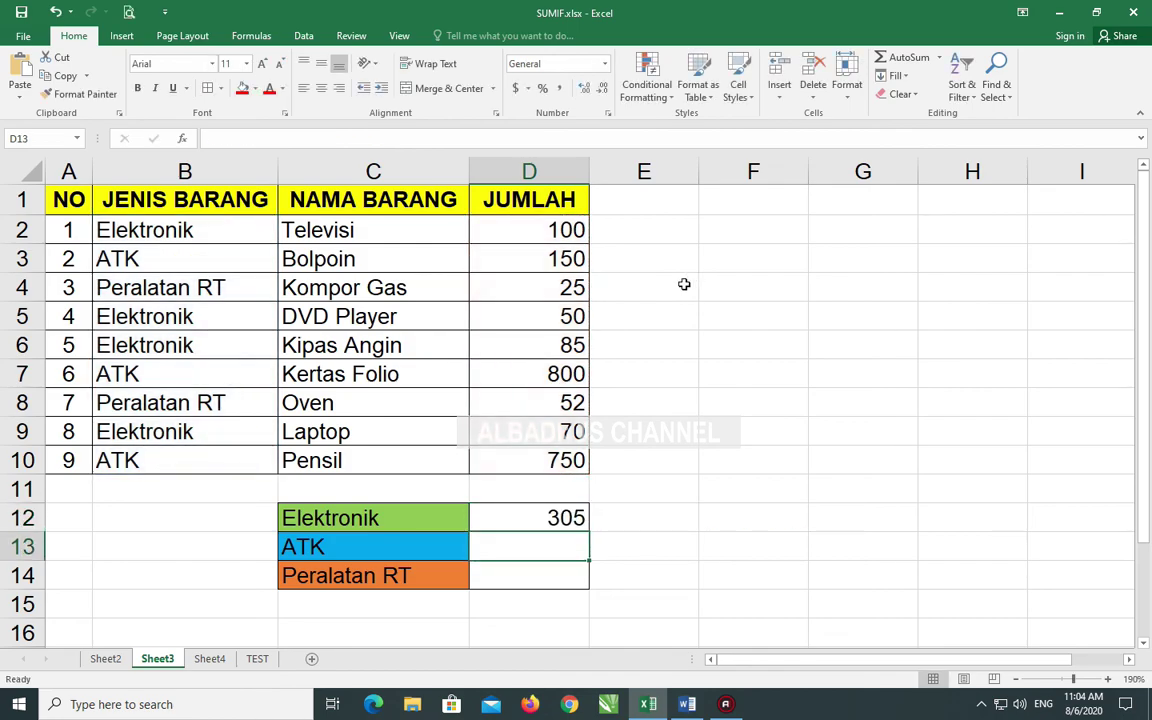
Step: Cancel the unfinished =sumif( entry in D12, then switch to Sheet2 and back to Sheet3
left_click(545, 518)
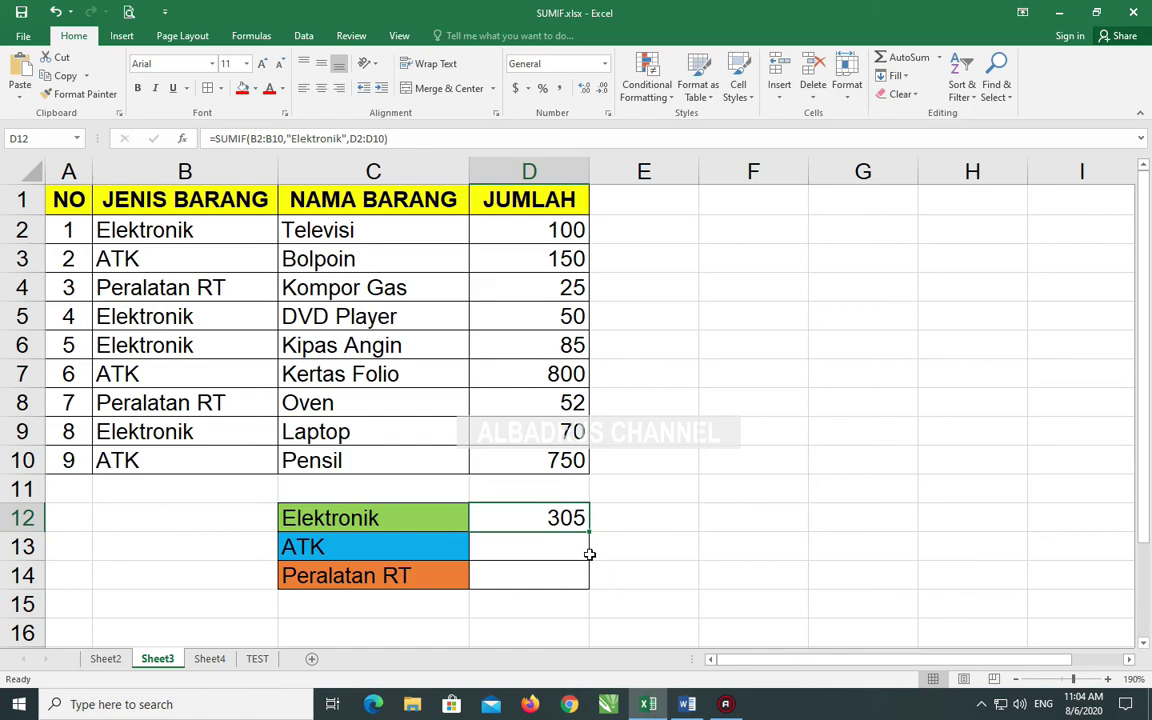
type("=")
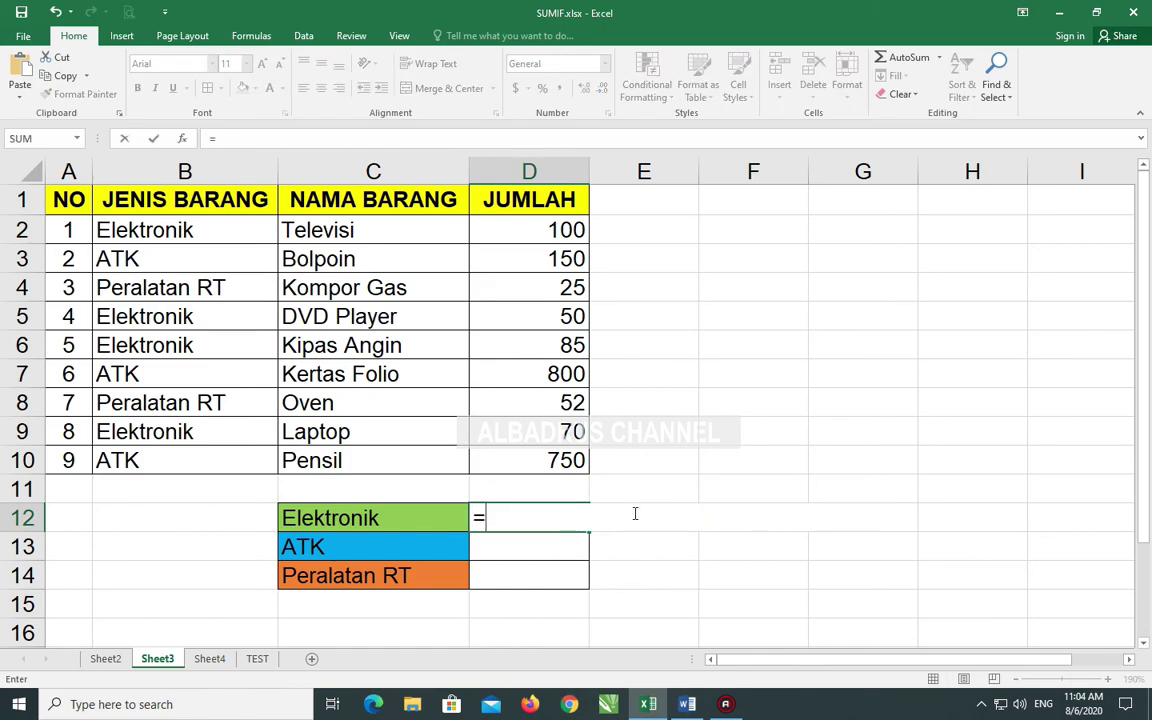
type("sumif")
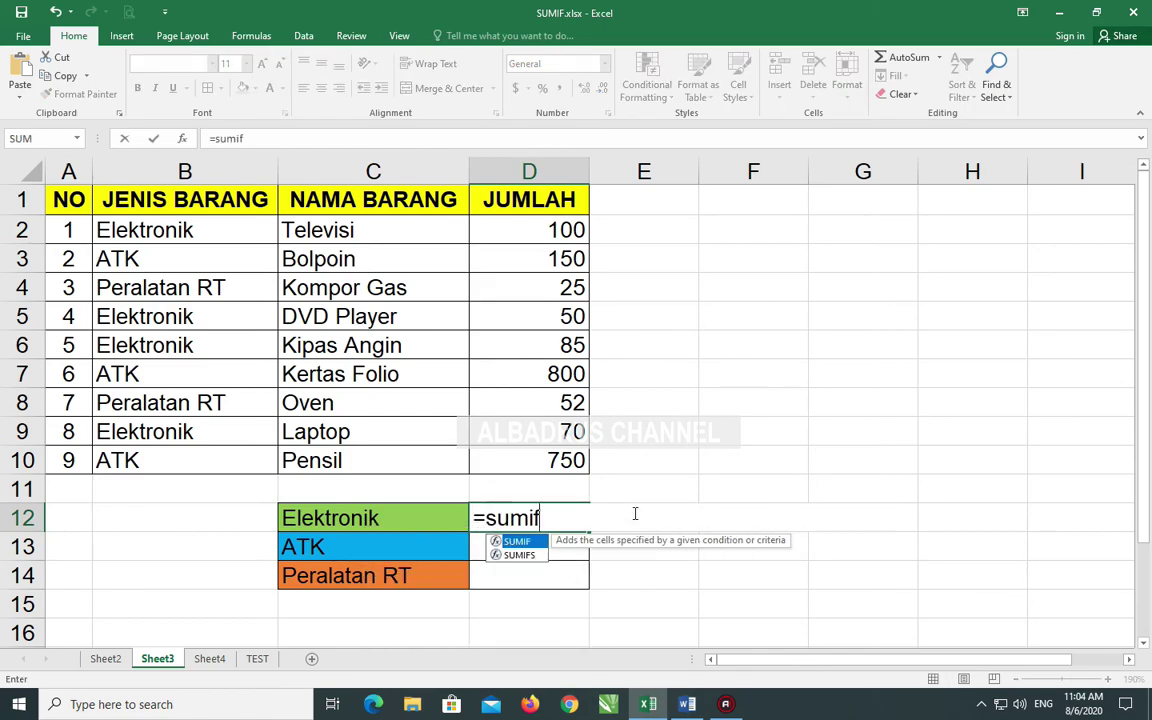
type("(")
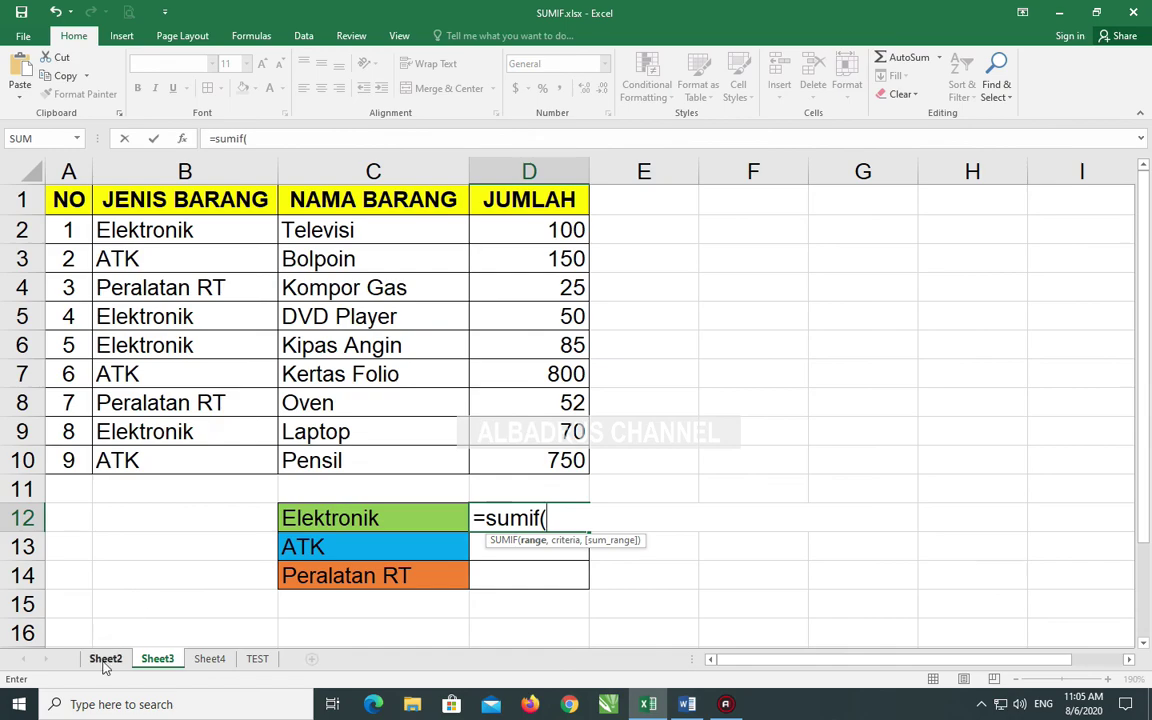
key("BackSpace")
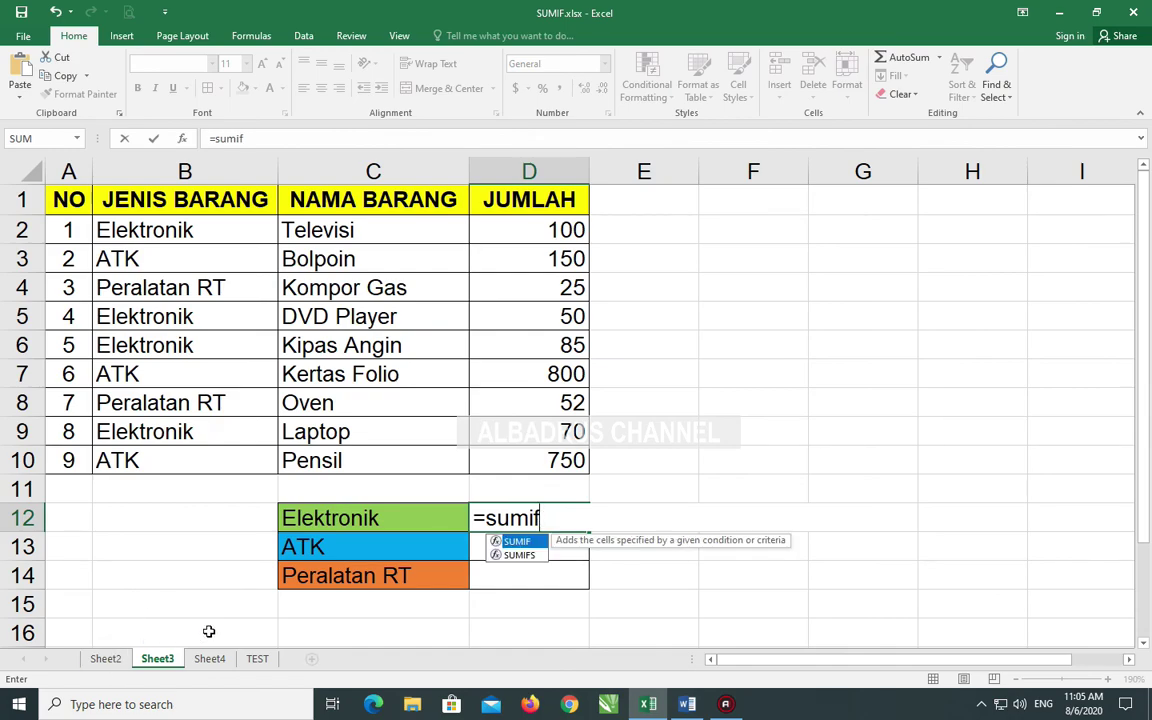
key("Escape")
left_click(115, 659)
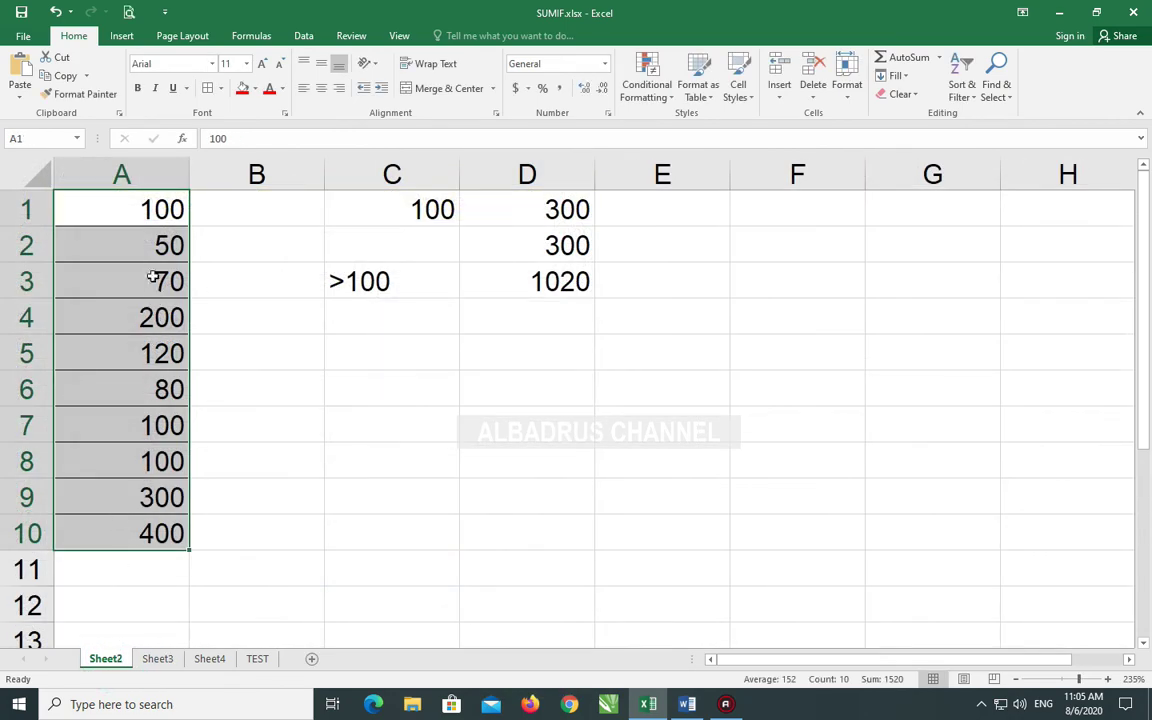
left_click(157, 659)
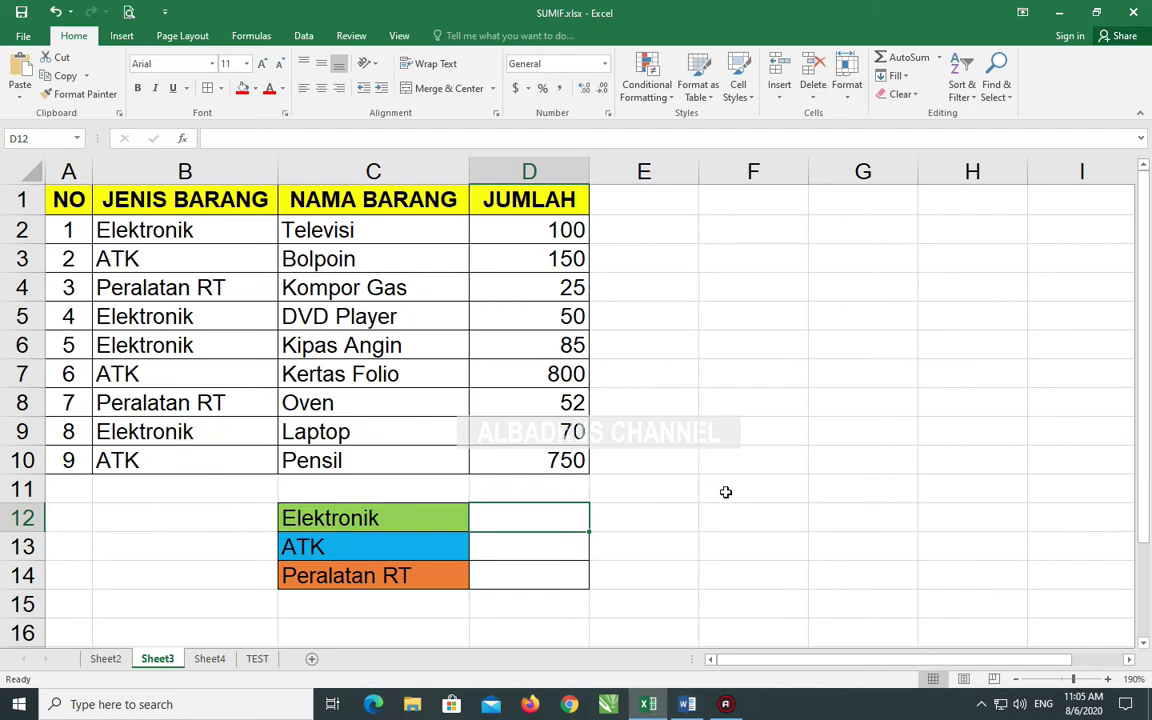
Step: Enter =sumif(B2:B10,"Elektronik",D2:D10) in D12 so the Elektronik JUMLAH total is 305
type("=sumif(")
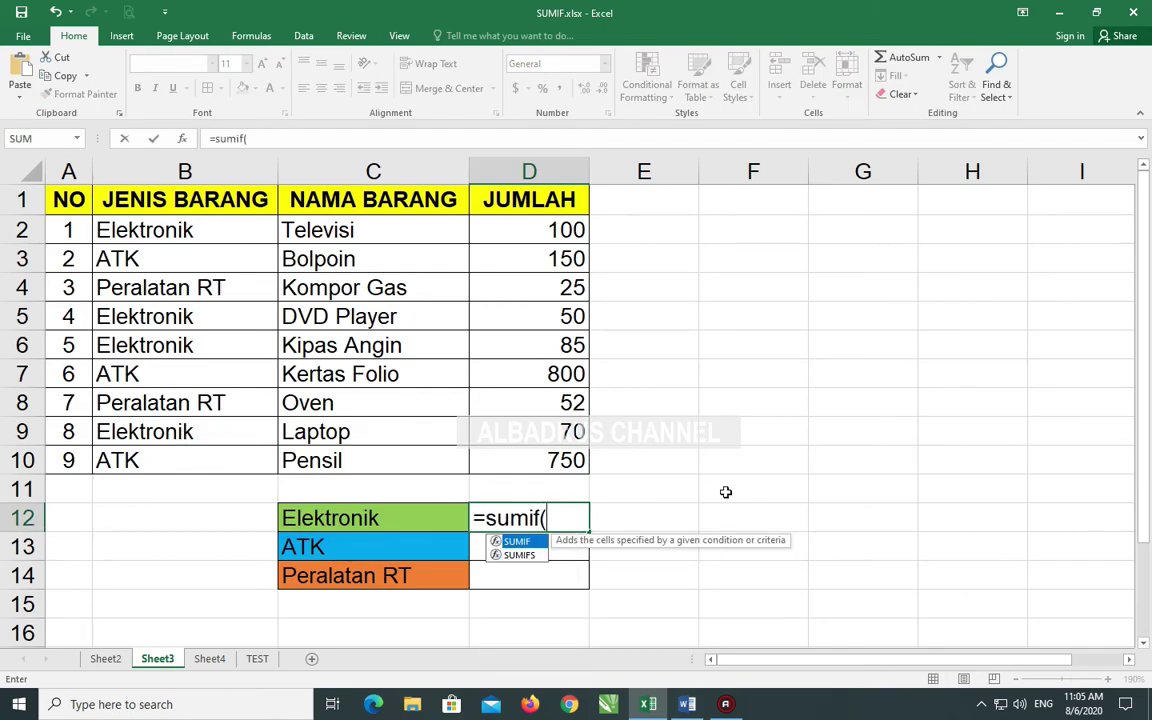
mouse_move(120, 228)
left_mouse_down()
mouse_move(146, 296)
mouse_move(149, 460)
left_mouse_up()
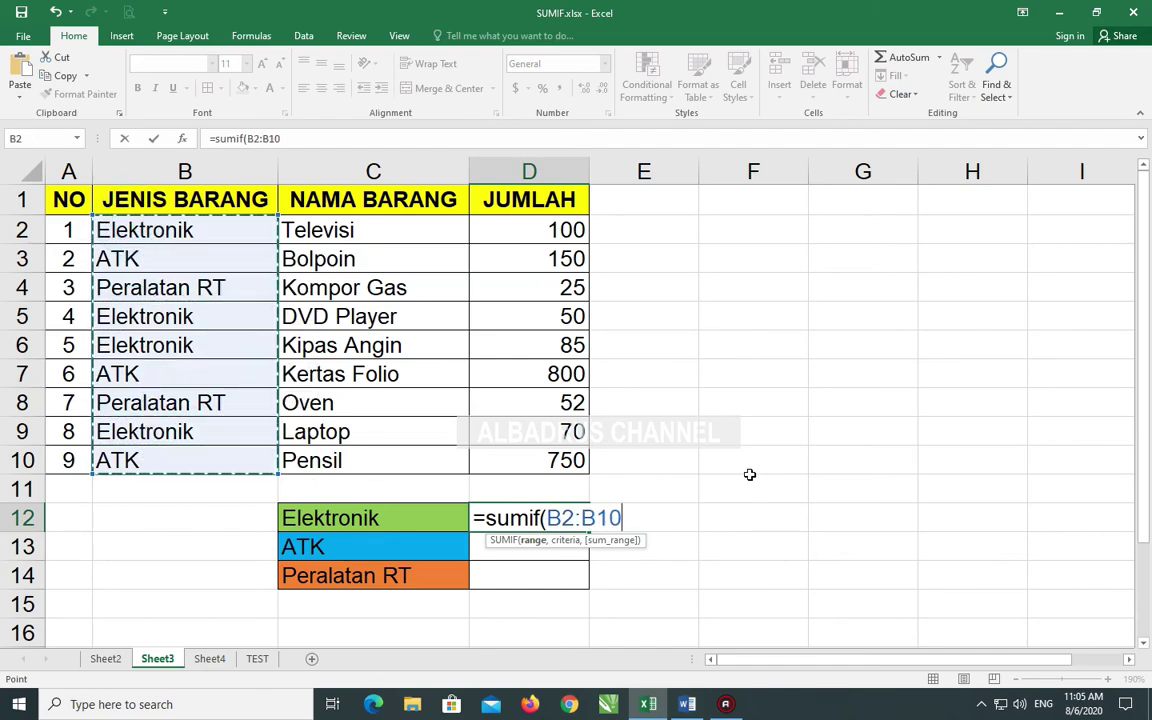
type(";\"")
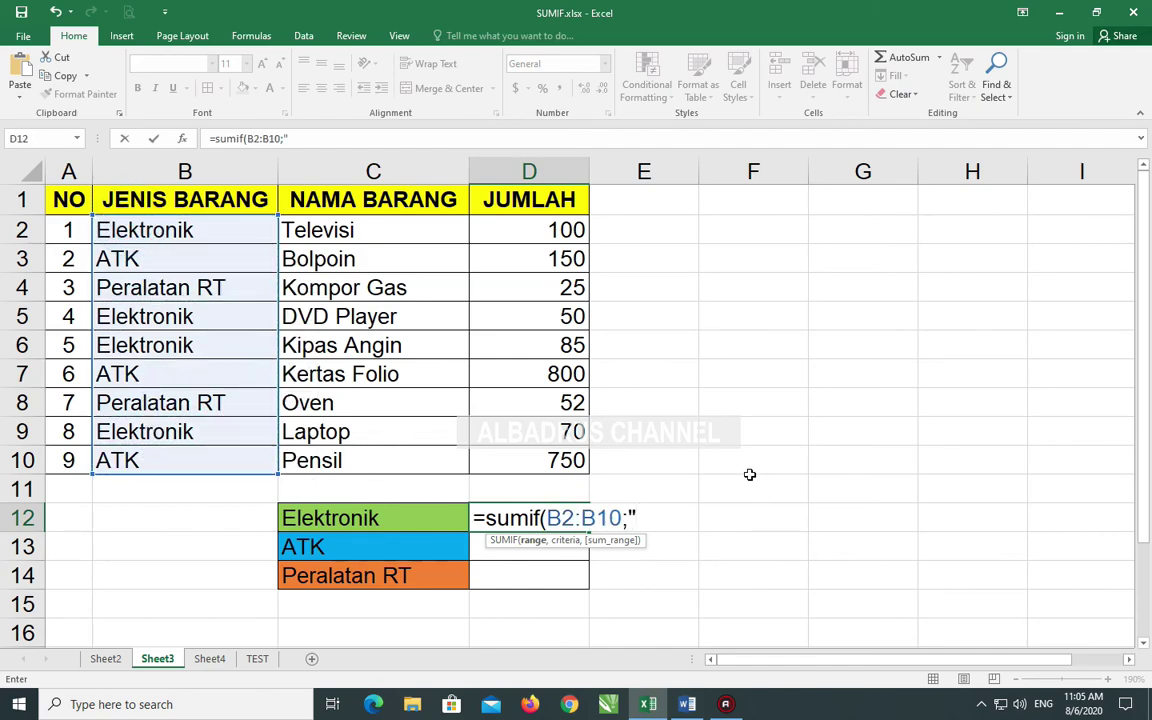
type("Elek")
type("troni")
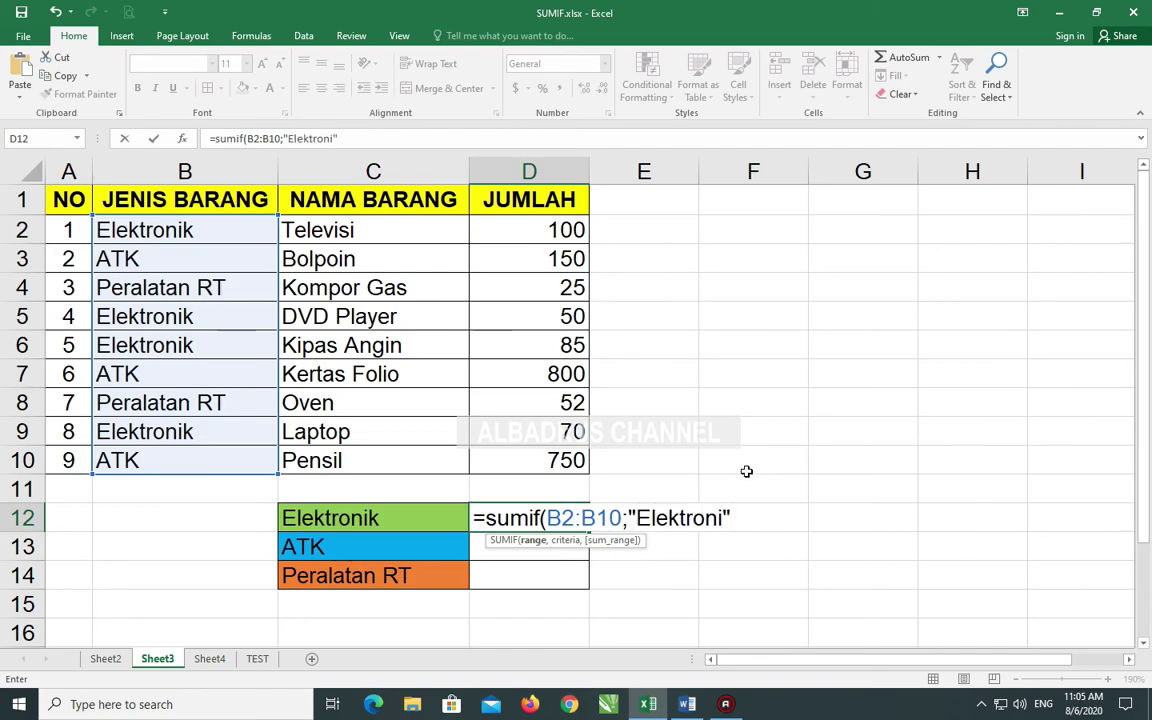
type("k")
key("BackSpace")
key("BackSpace")
key("BackSpace")
key("BackSpace")
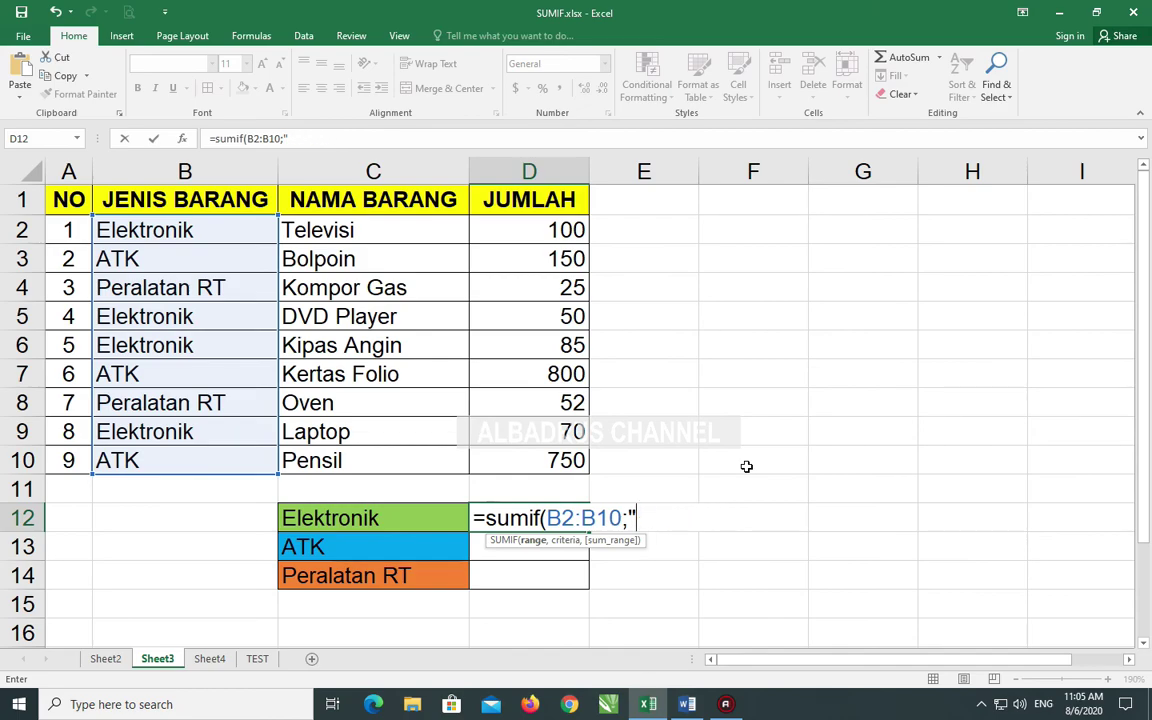
type(",")
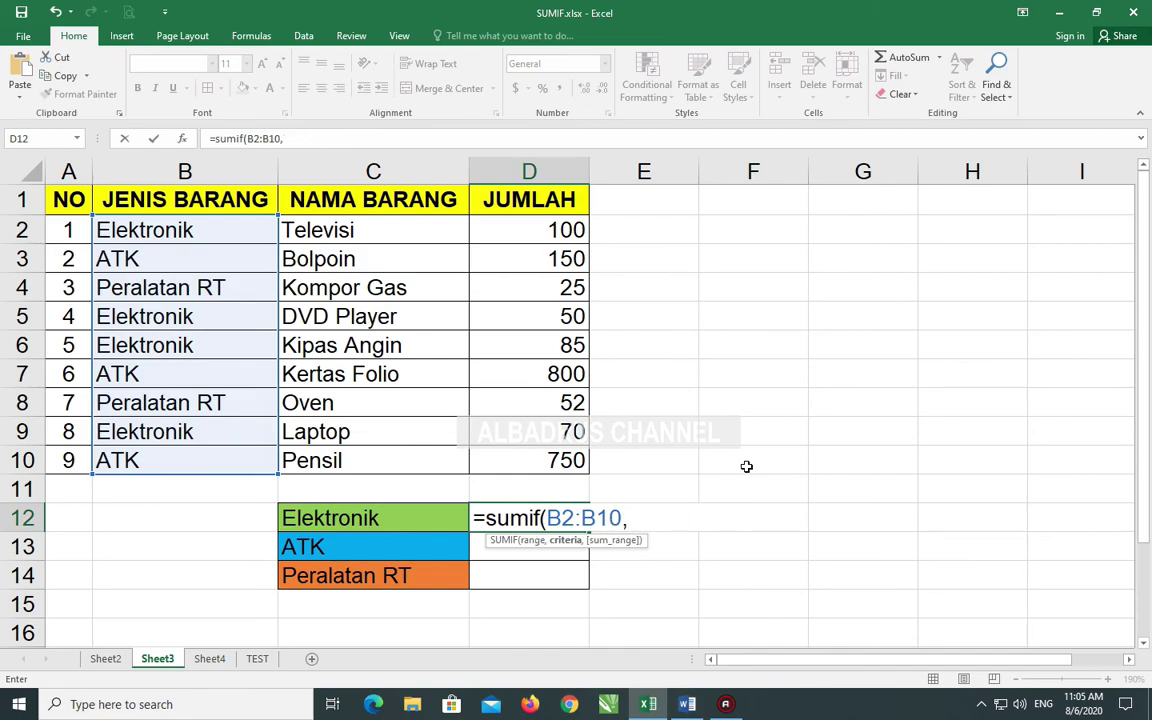
type("\"Elektro")
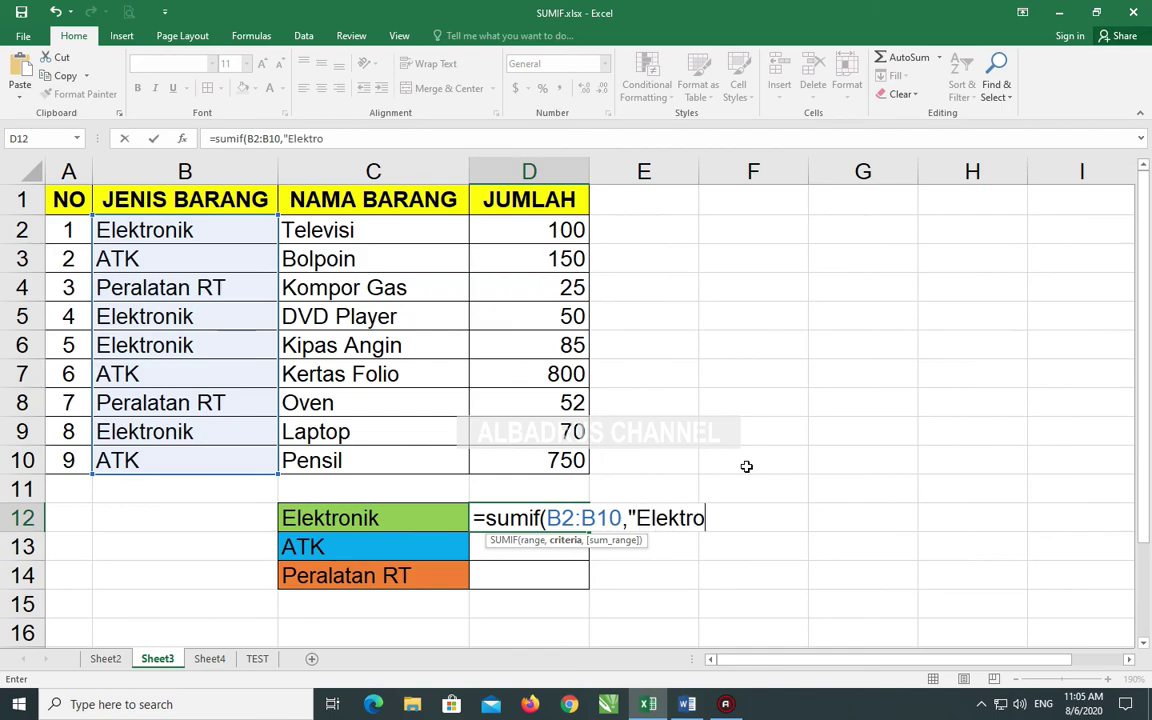
type("nik\",")
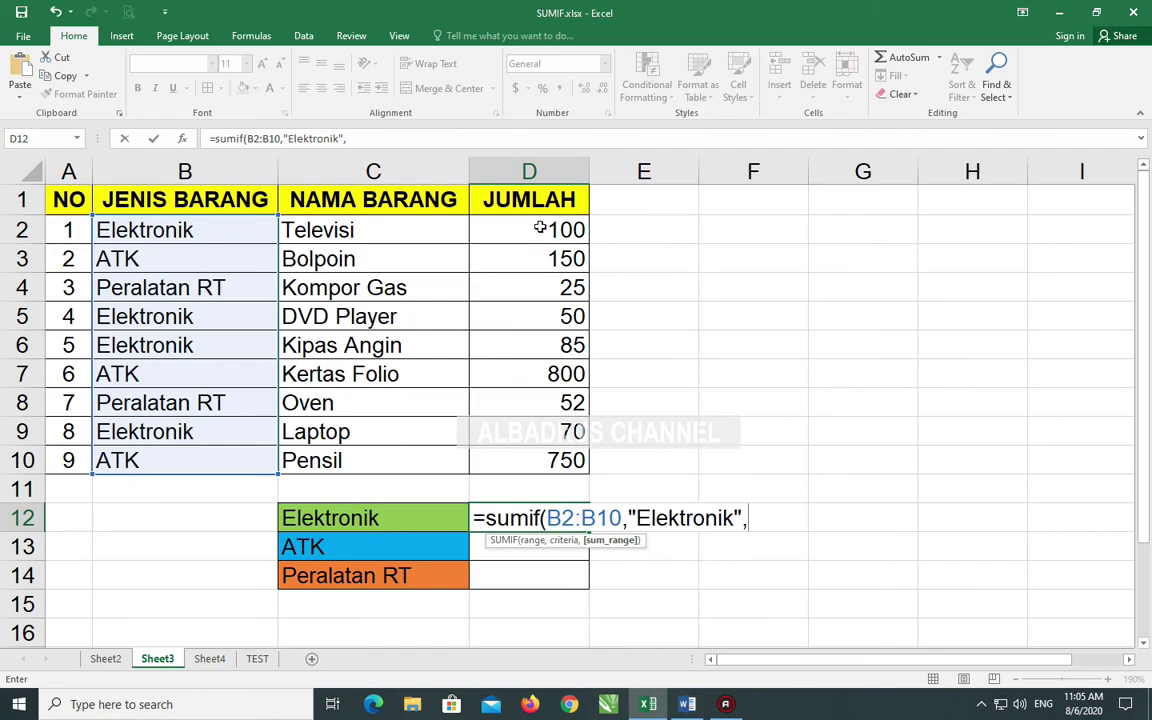
left_click_drag(518, 226, 535, 445)
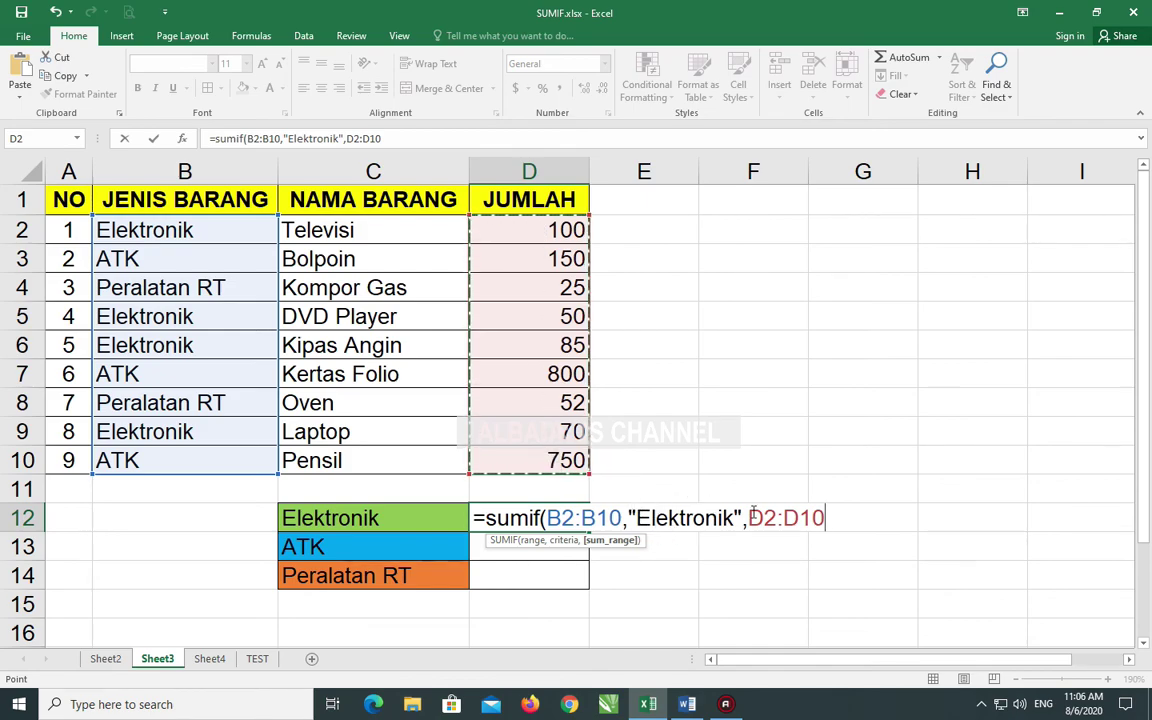
type(")")
key("Return")
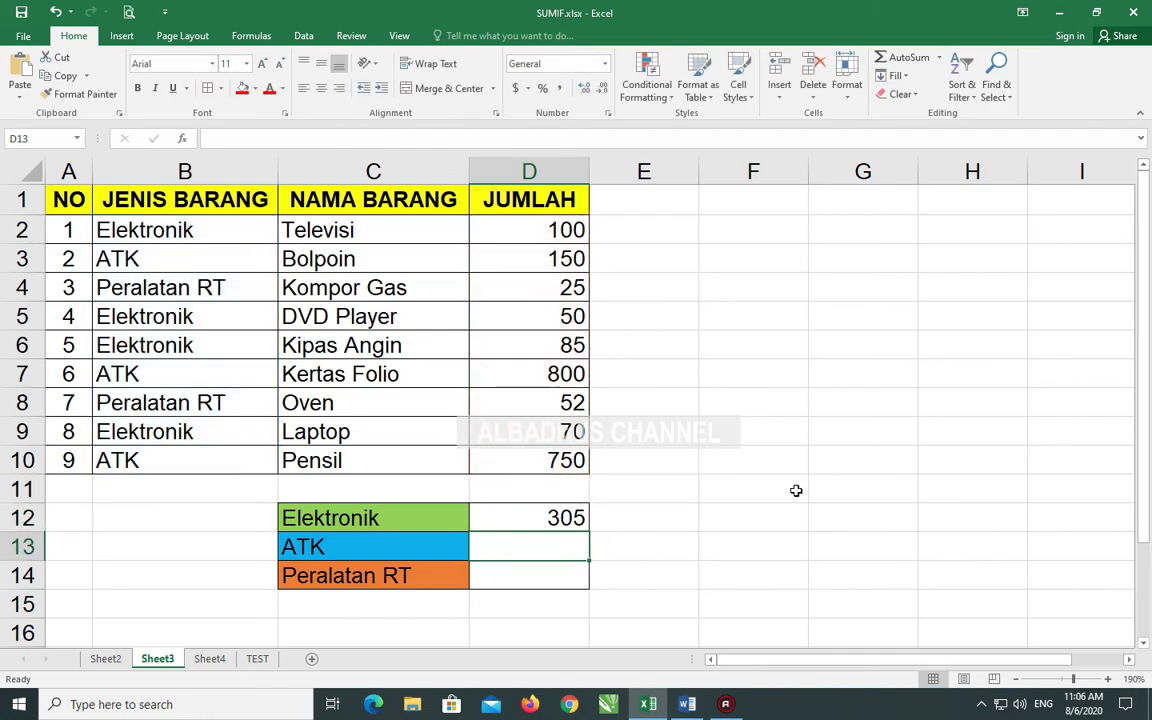
Step: Select D13 and enter =sumif(B2:B10,"ATK",D2:D10) for the ATK total
left_click(386, 553)
left_click(484, 546)
left_click(403, 580)
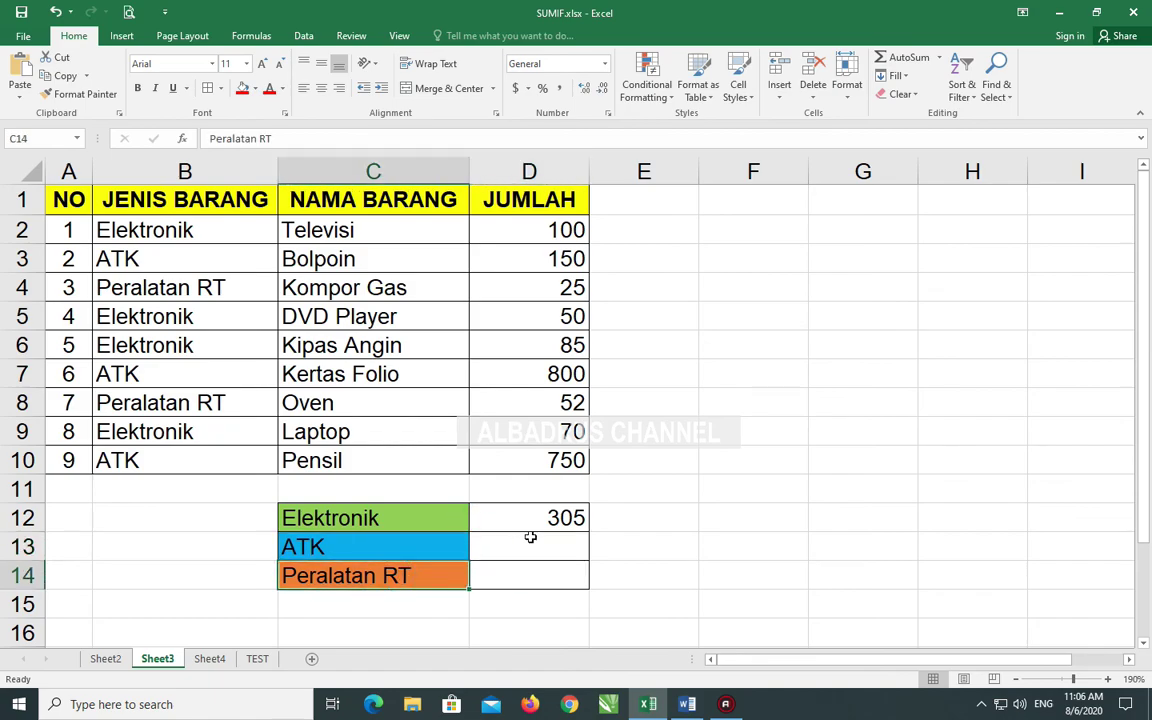
left_click(525, 542)
type("=su")
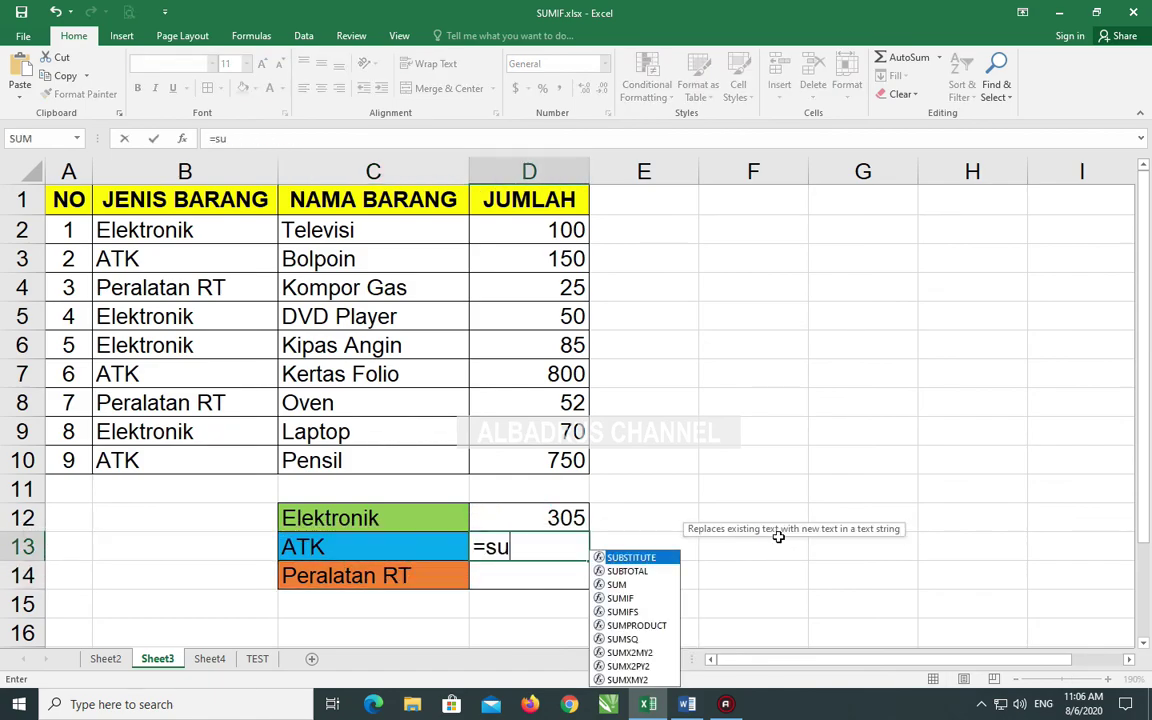
type("mif(")
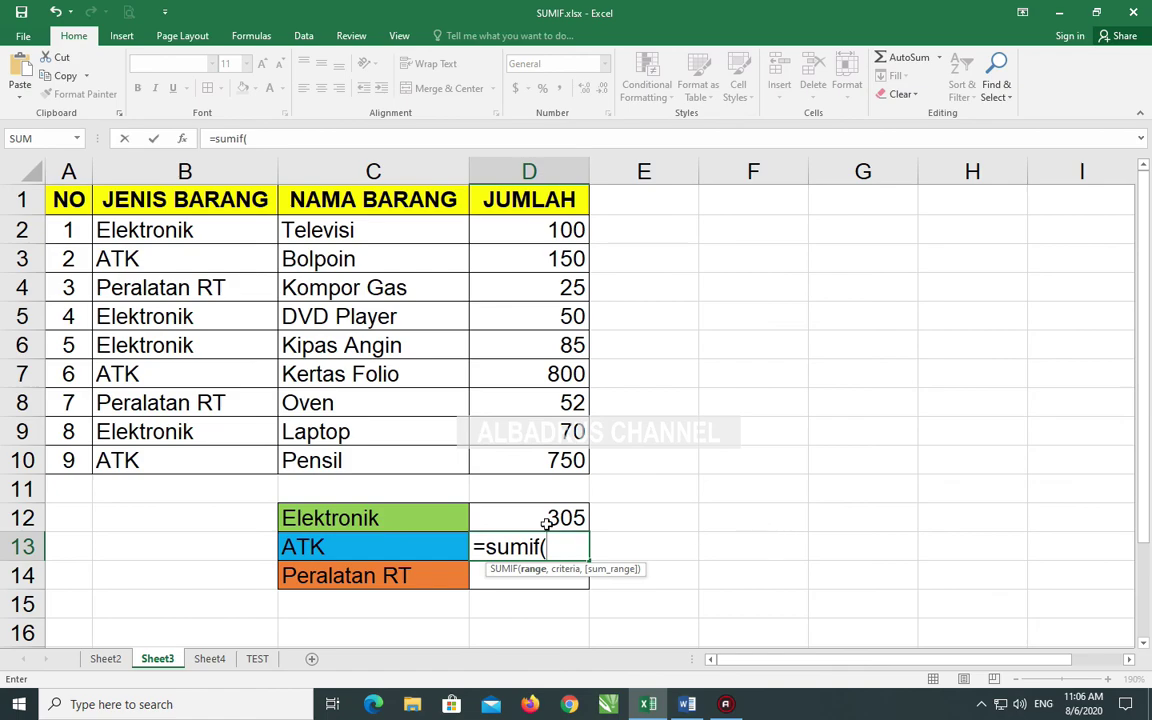
left_click_drag(185, 228, 185, 458)
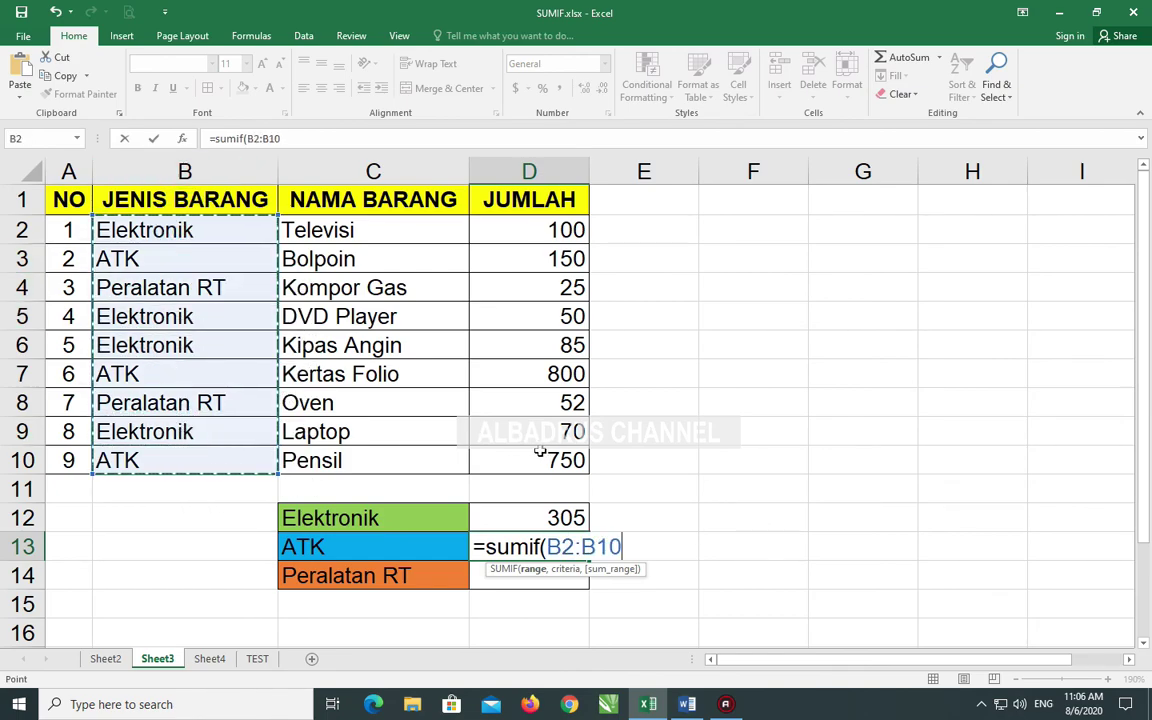
type(",\"")
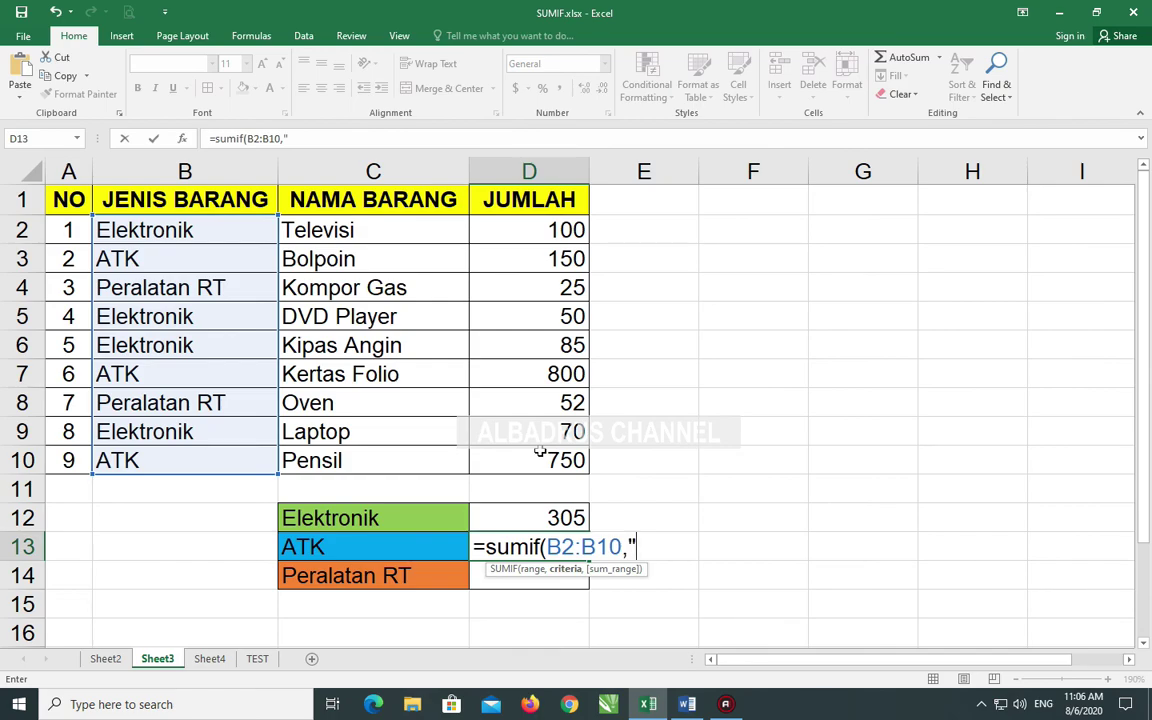
type("ATK")
type("\",")
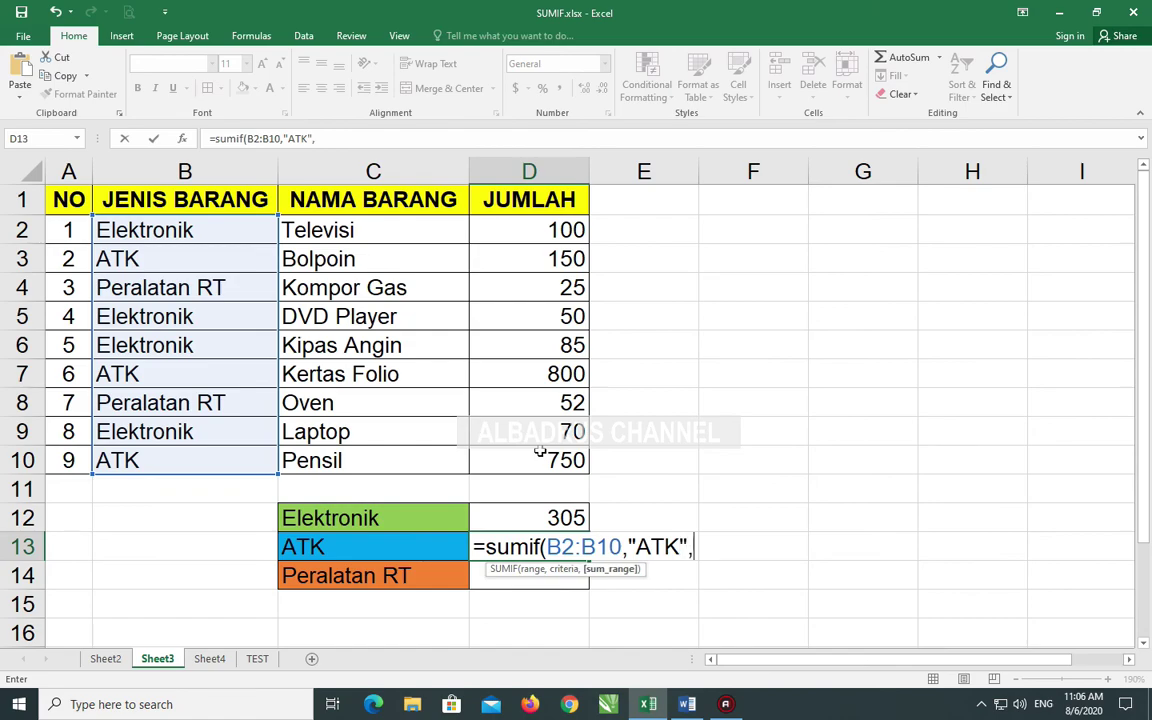
left_click_drag(518, 228, 529, 456)
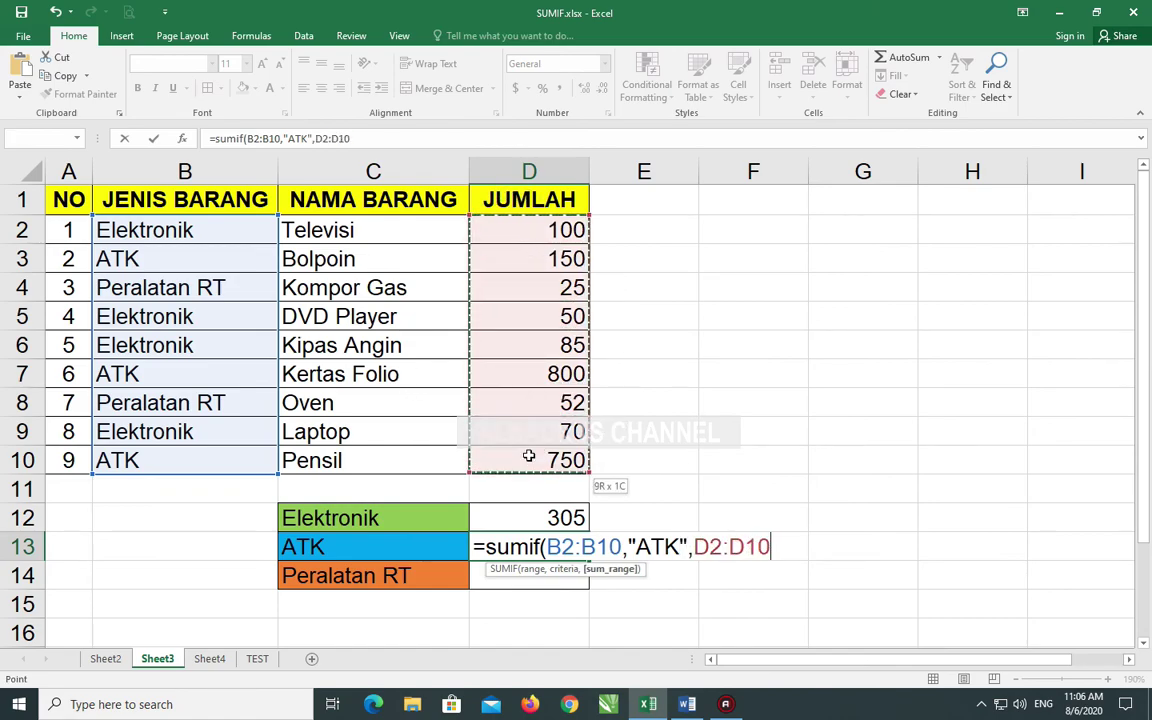
type(")")
key("Return")
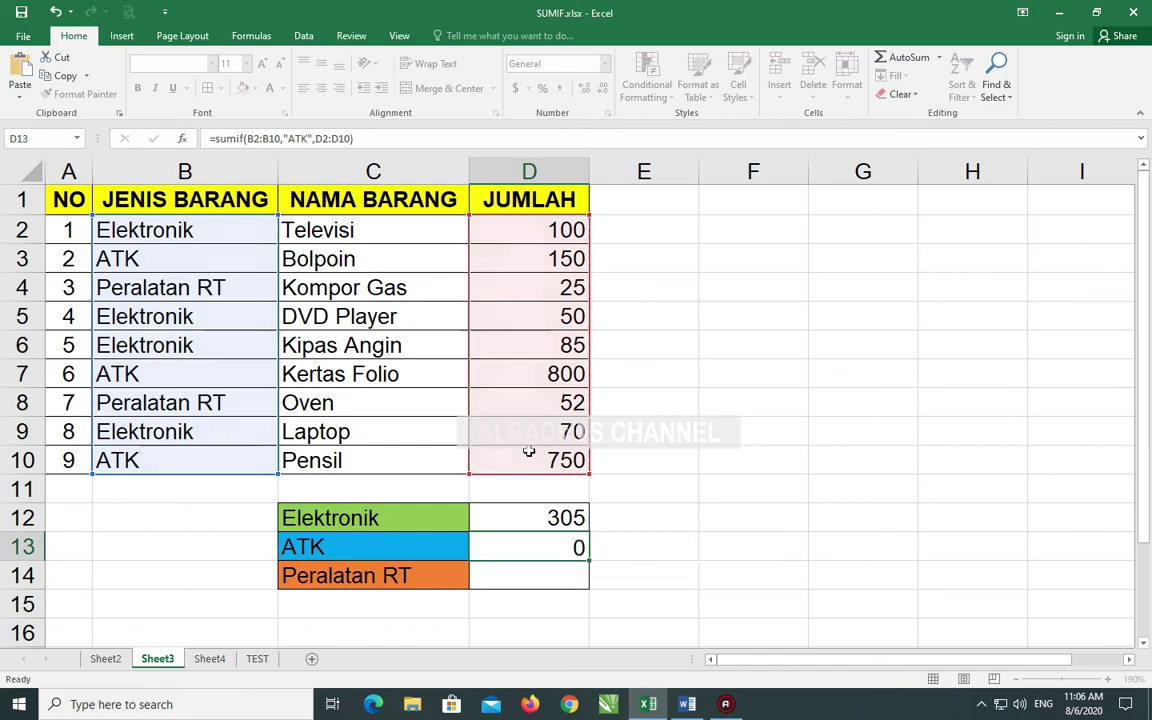
type("=")
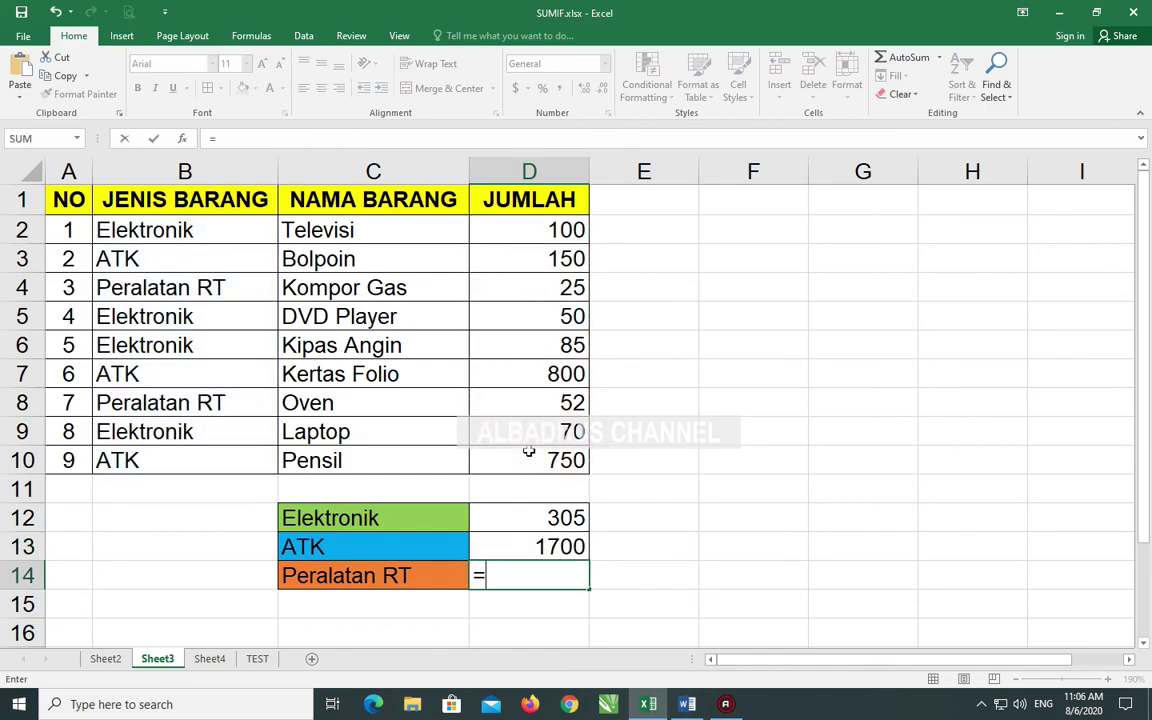
type("sum")
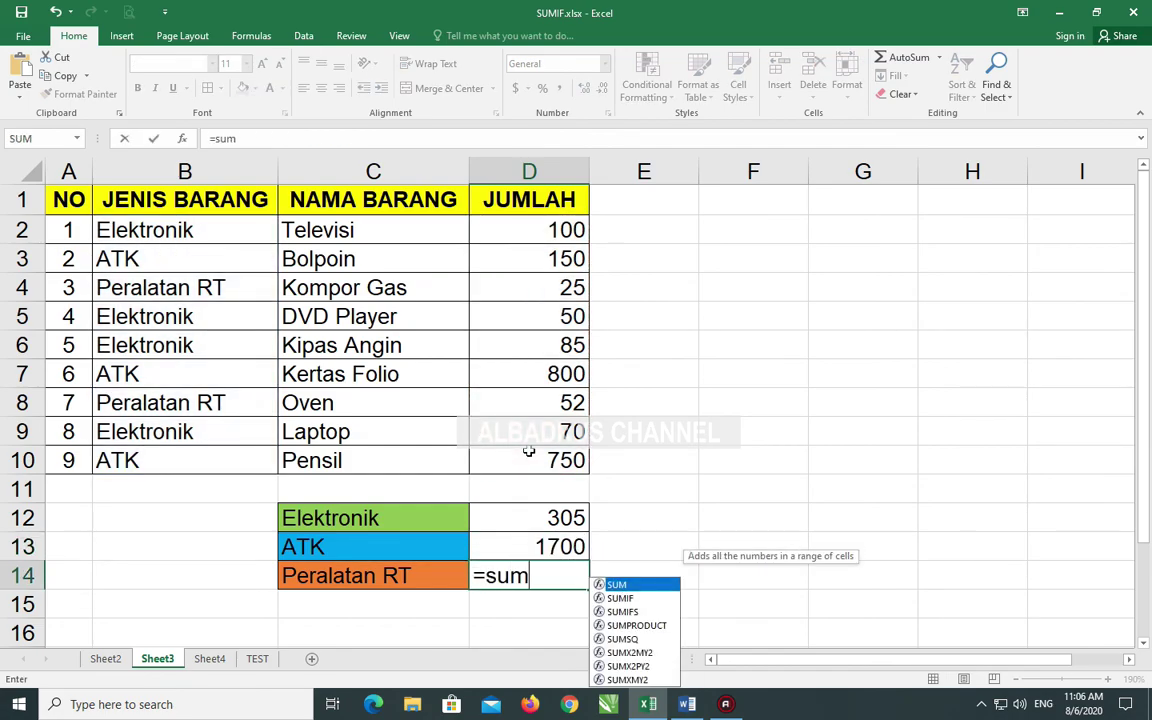
type("if(")
key("BackSpace")
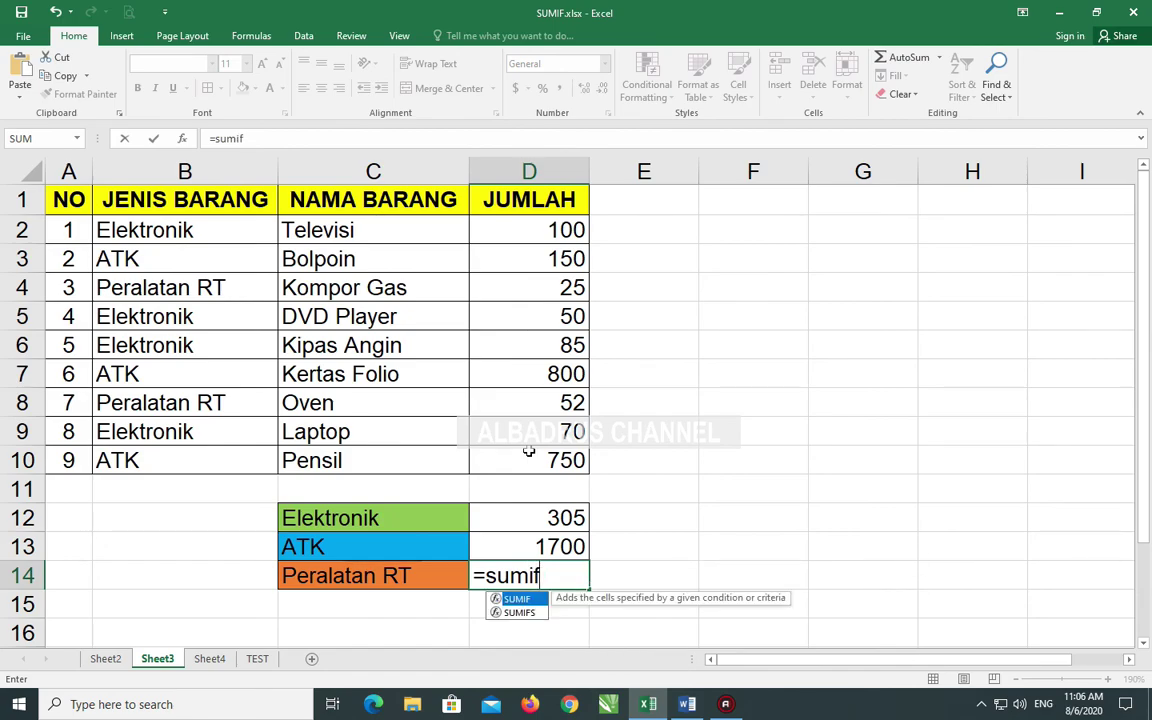
type("(")
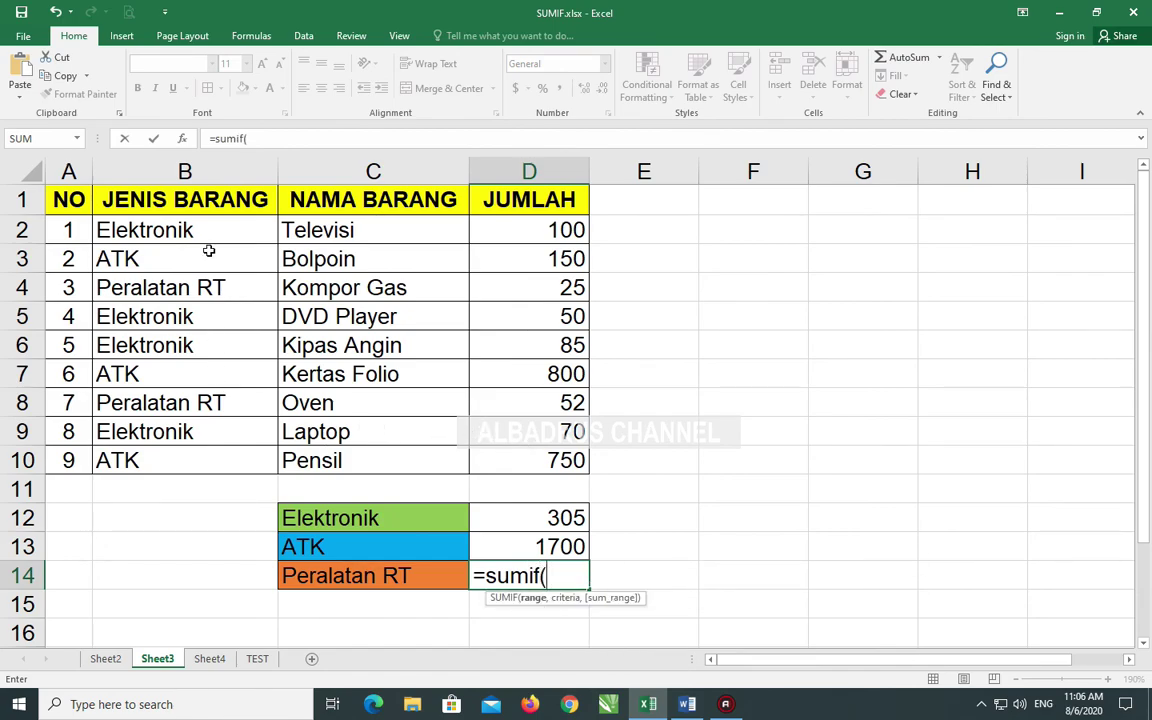
mouse_move(193, 229)
left_mouse_down()
mouse_move(207, 260)
mouse_move(207, 456)
left_mouse_up()
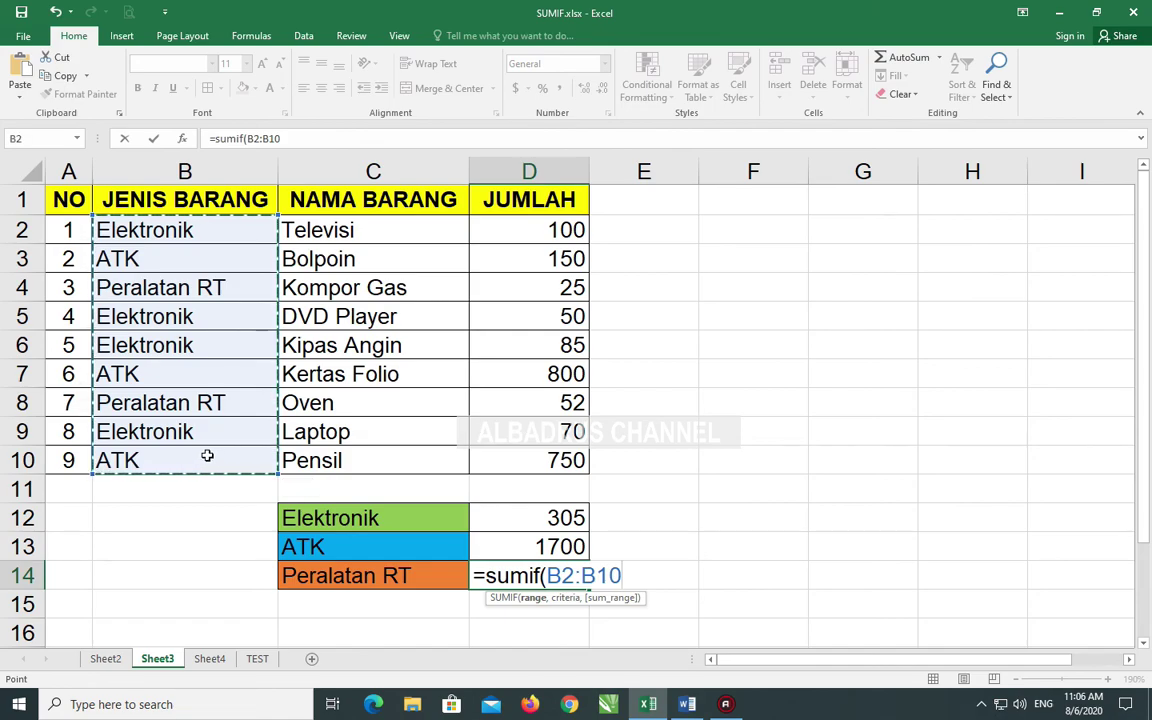
type(",\"")
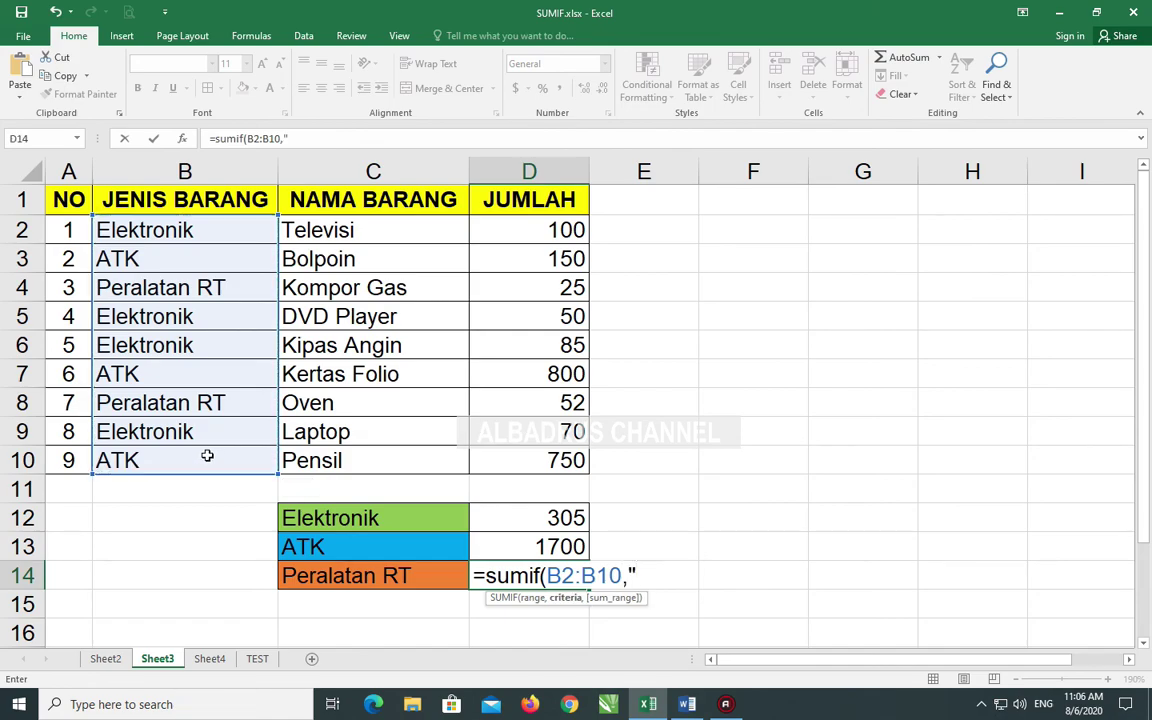
type("Pera")
type("latan R")
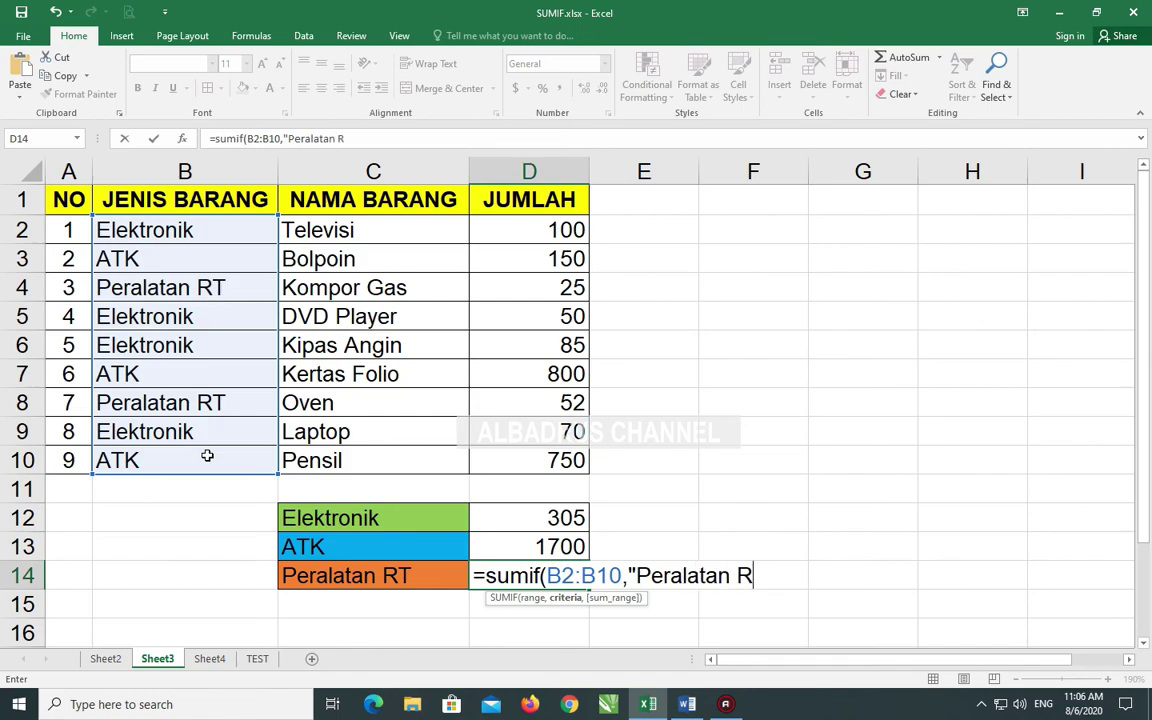
type("T\",")
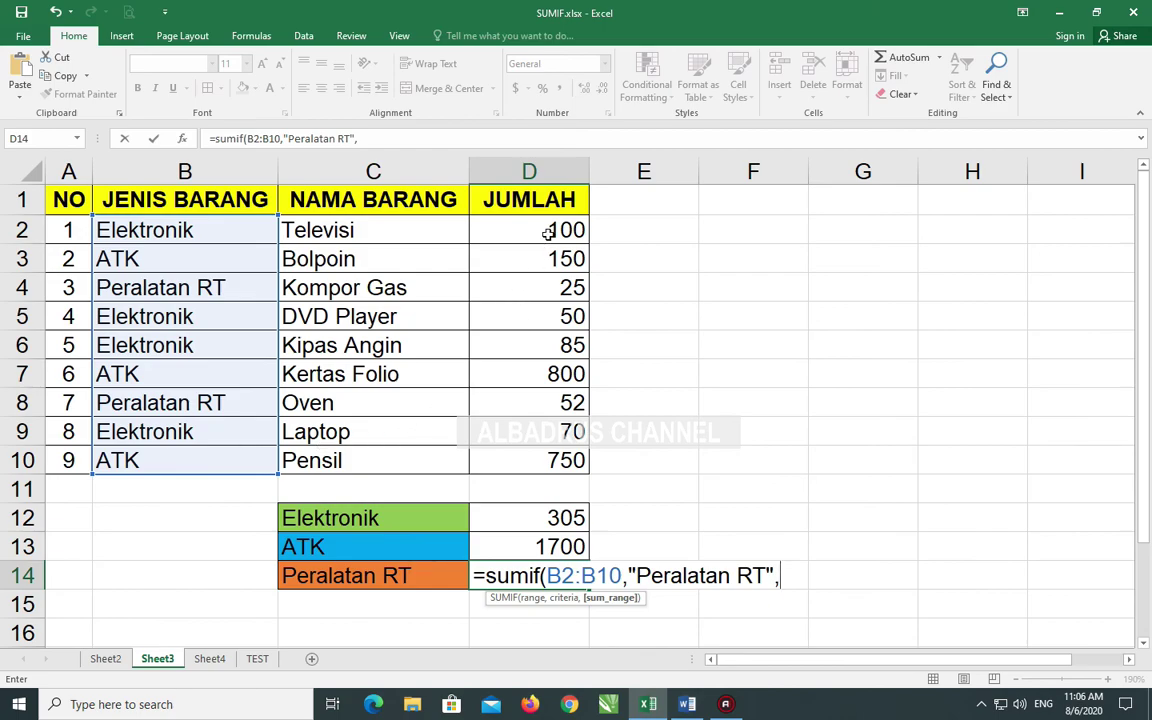
mouse_move(550, 229)
left_mouse_down()
mouse_move(549, 376)
mouse_move(532, 468)
left_mouse_up()
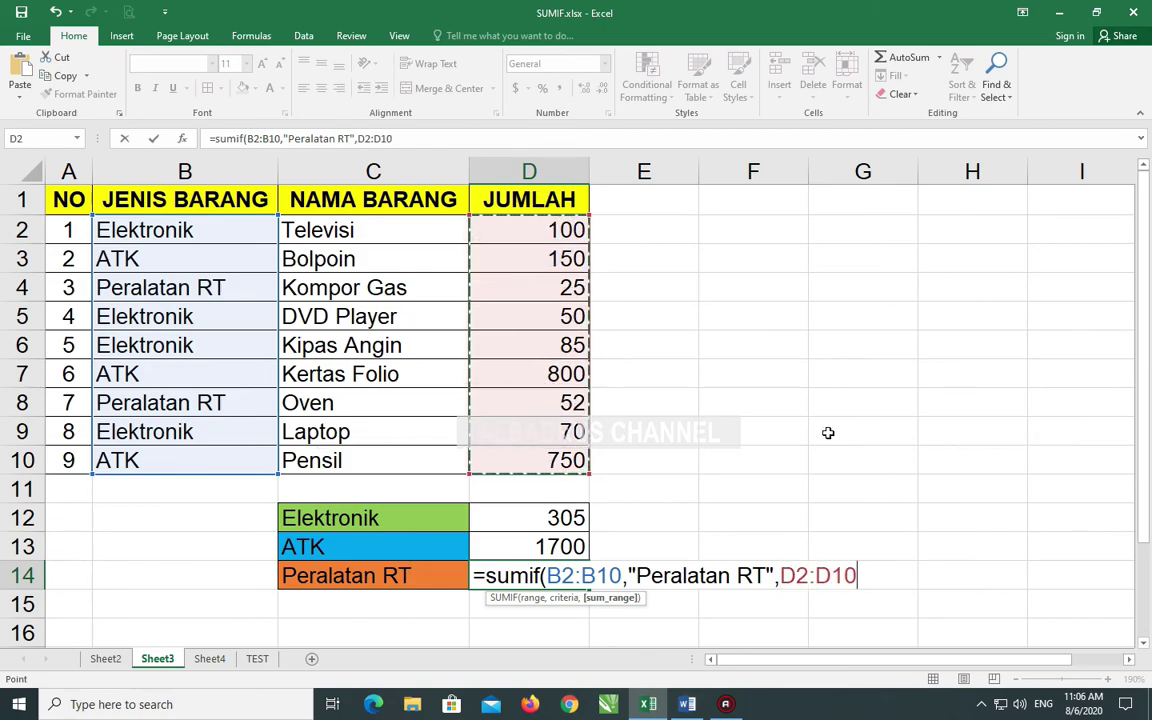
type(")")
key("Return")
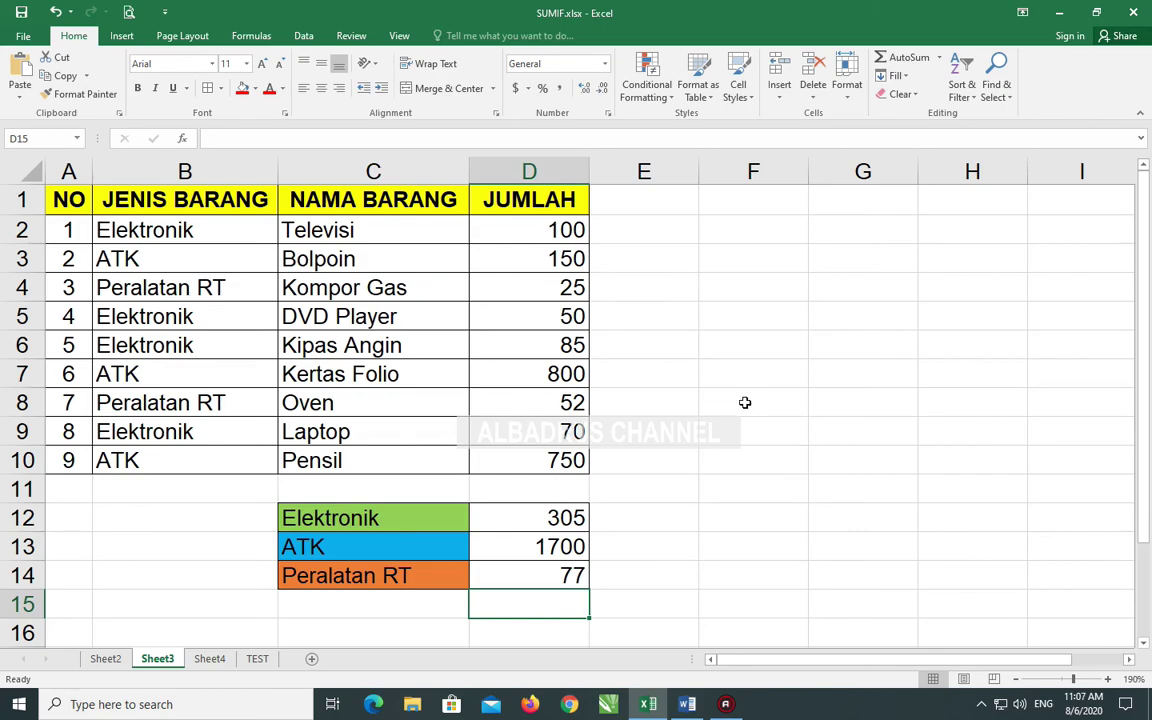
Step: Go to Sheet4, review the criteria labels Kertas Folio through Folio 80, 75 & 70 gr, and select C13
left_click(668, 489)
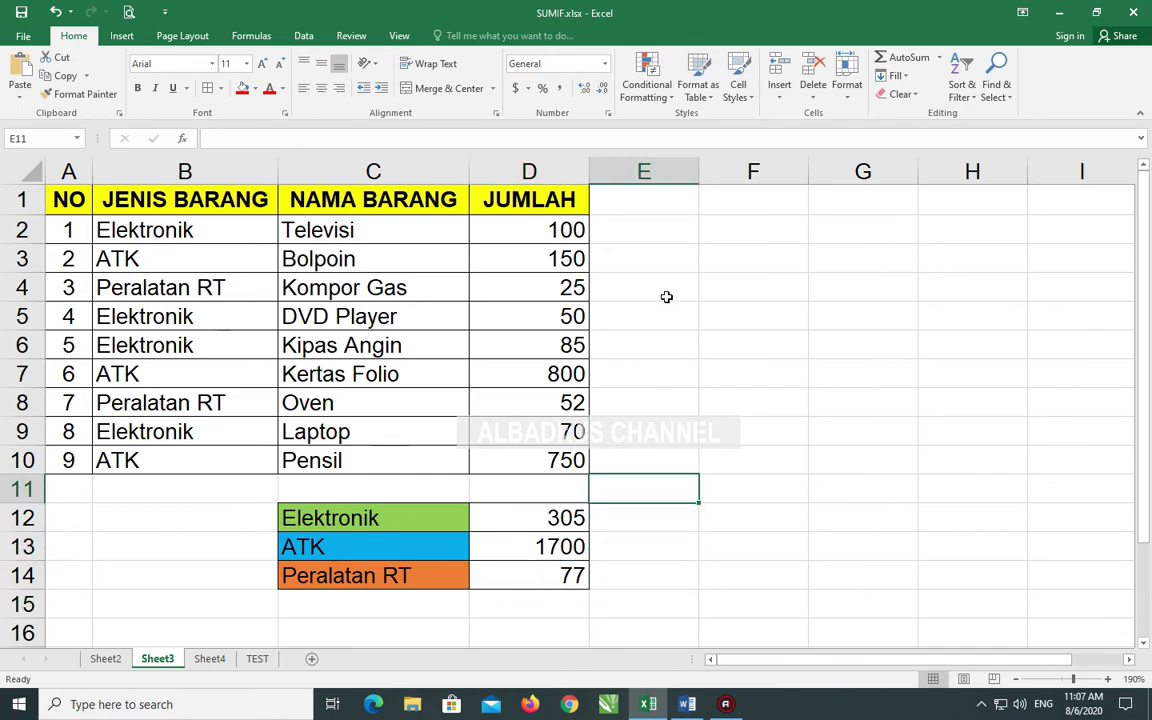
left_click(210, 659)
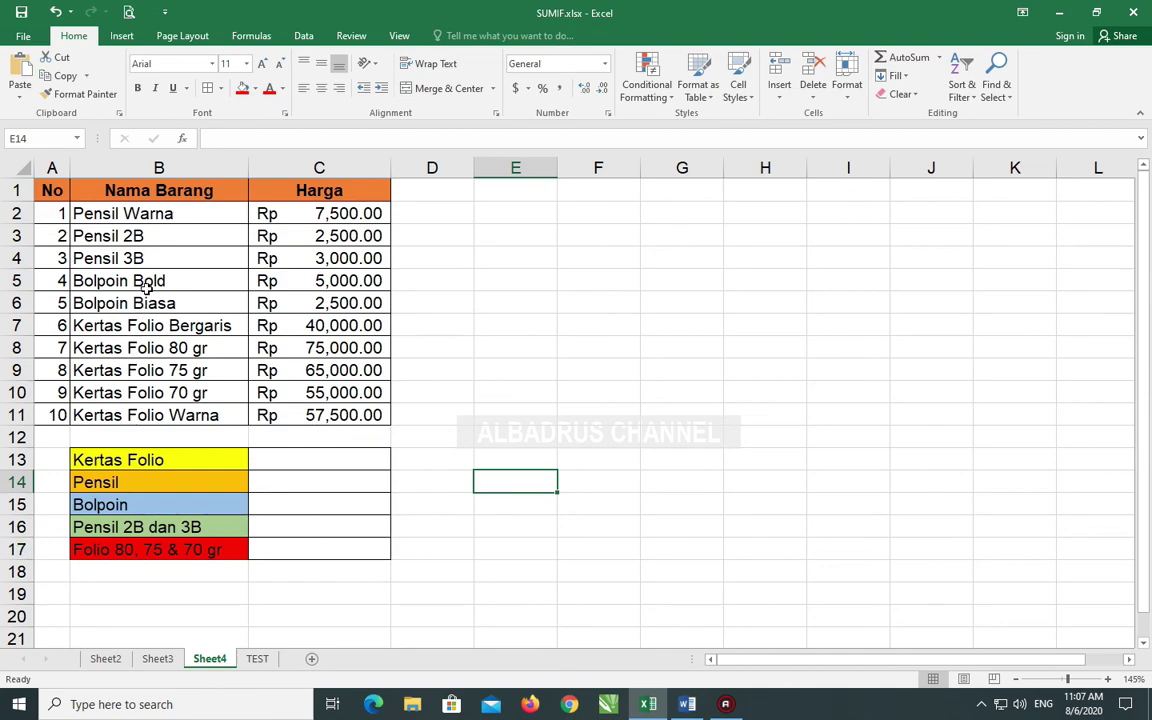
left_click(180, 459)
left_click(154, 505)
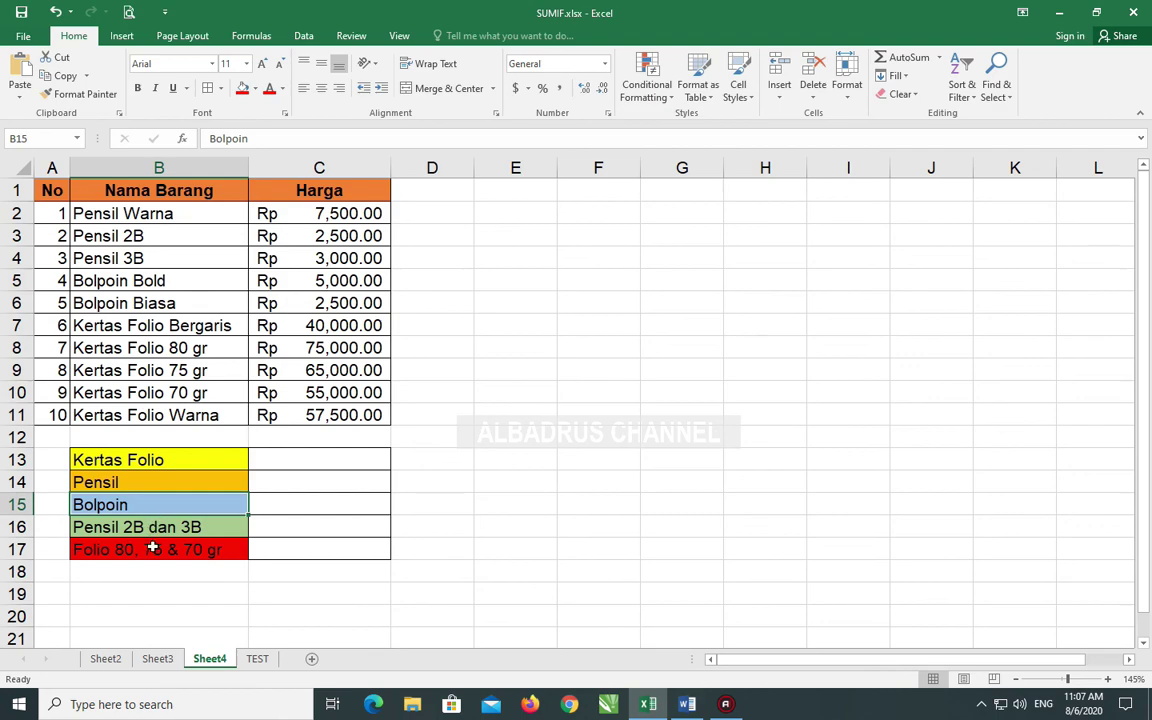
left_click(160, 527)
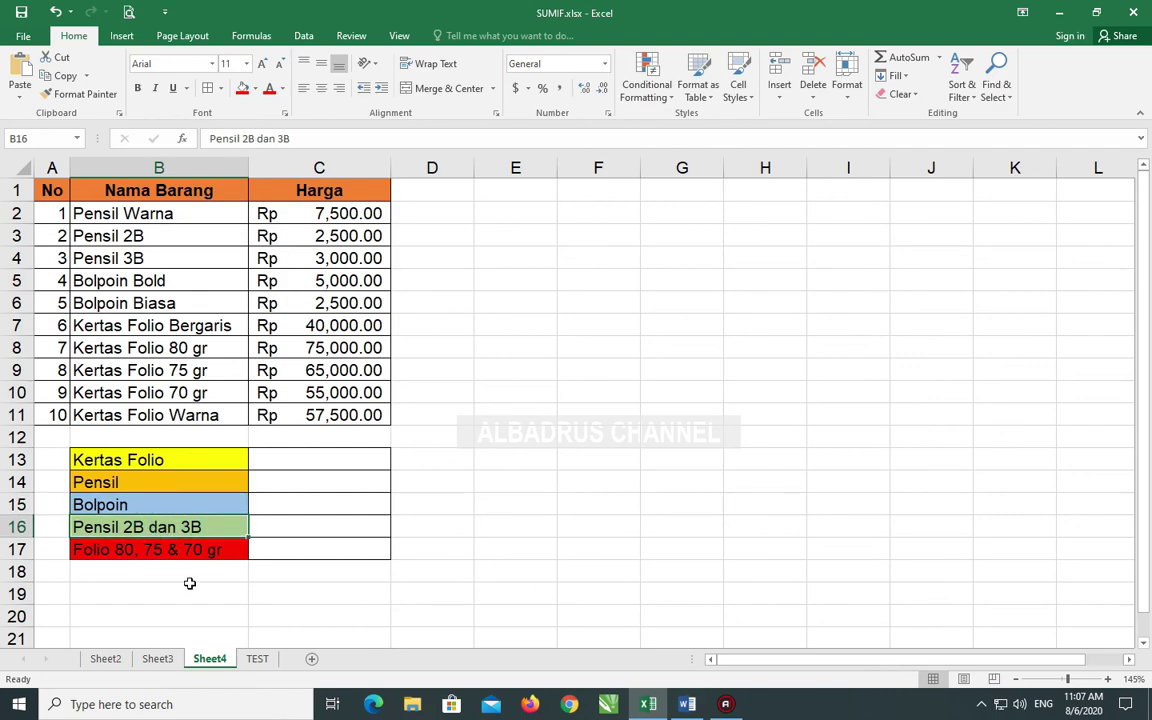
left_click(176, 551)
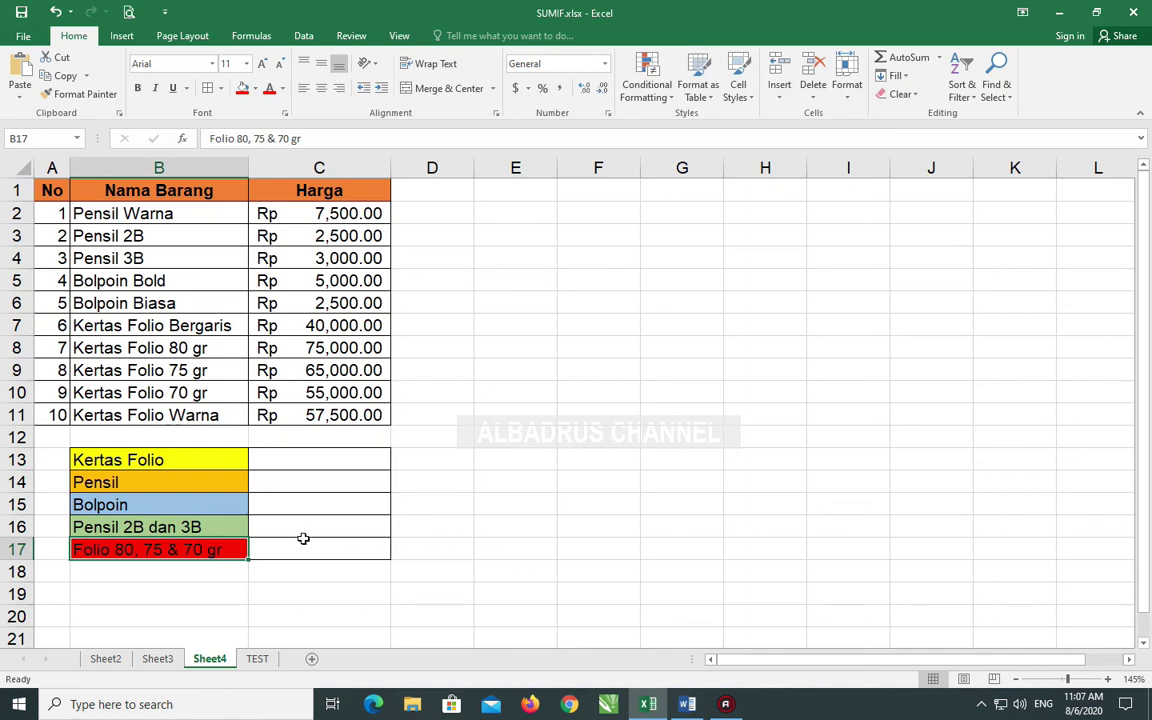
left_click(157, 459)
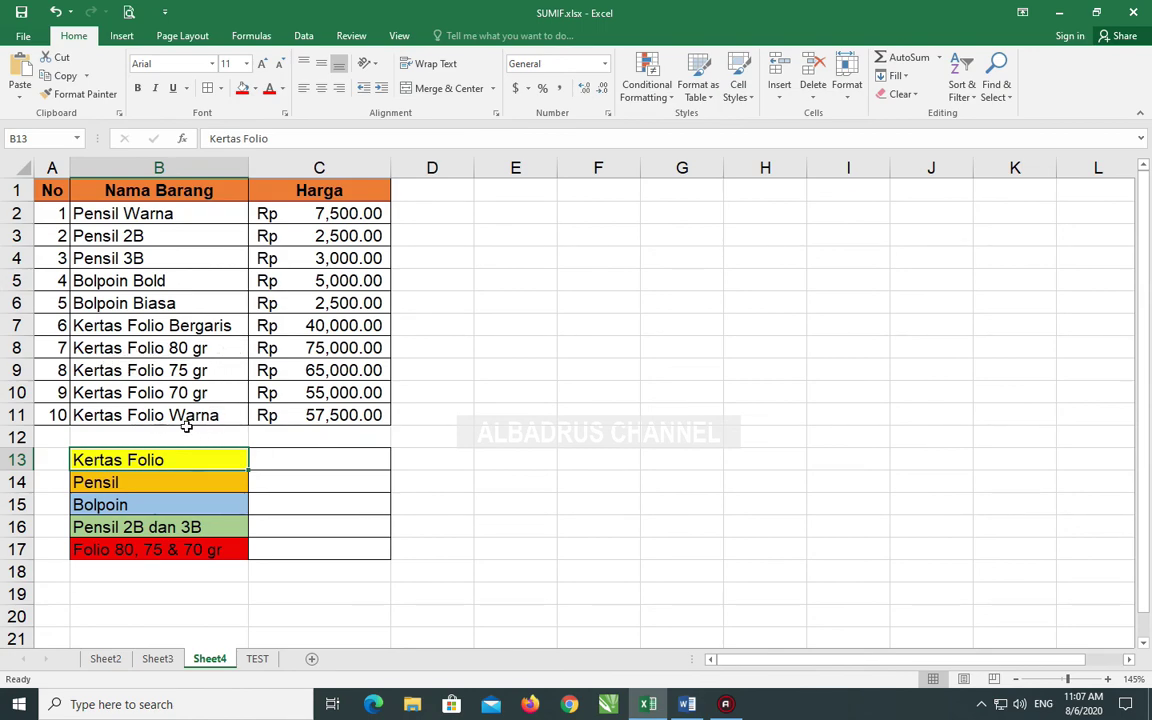
left_click(311, 545)
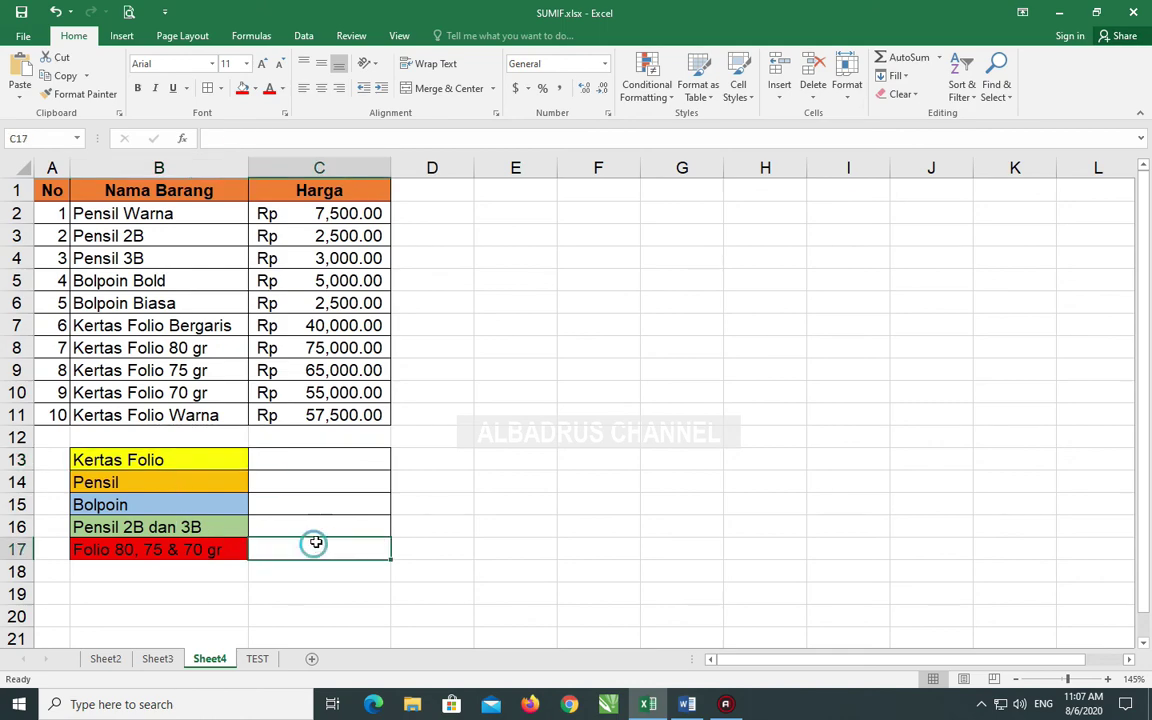
left_click(327, 457)
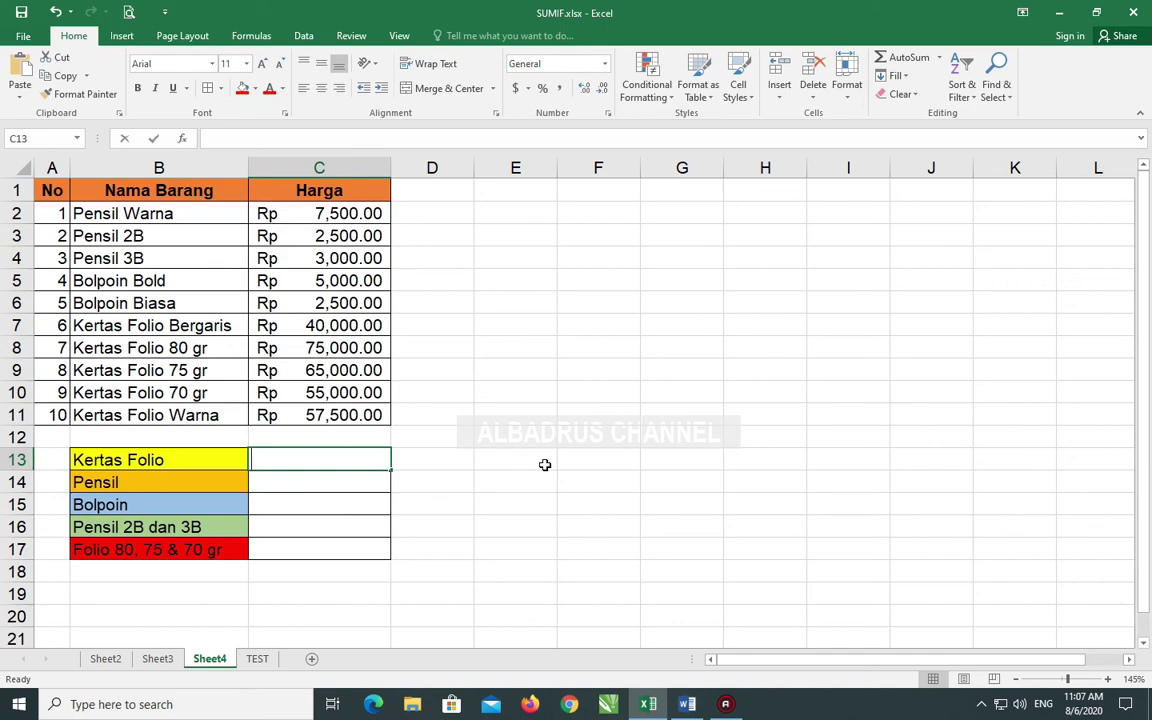
Step: Start a SUMIF in C13 using the item names B2:B11 as the range
type("=SUMFI")
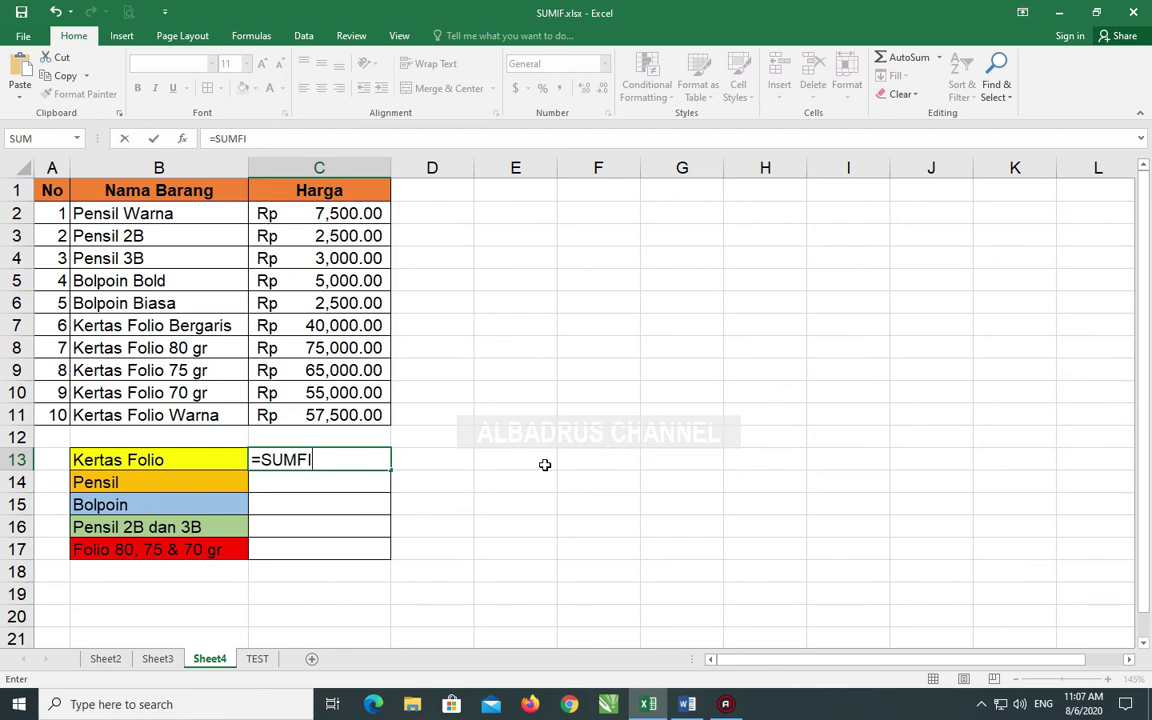
key("BackSpace")
key("Escape")
type("IF")
key("Escape")
type("(")
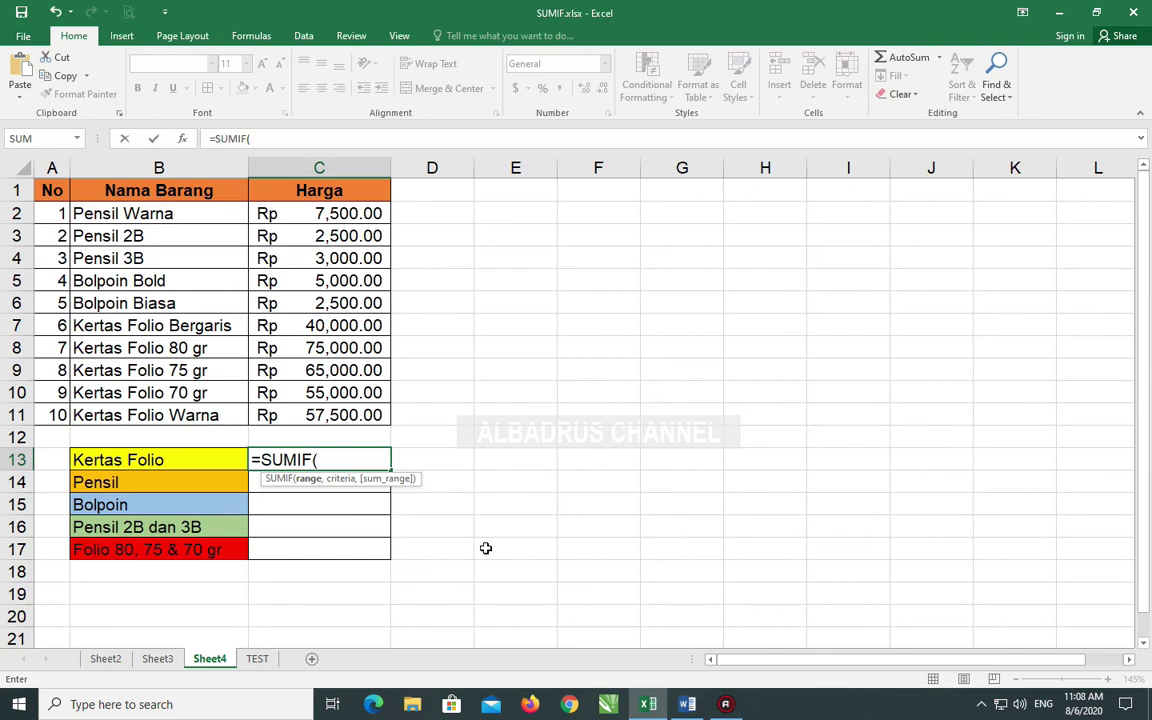
left_click_drag(130, 213, 130, 415)
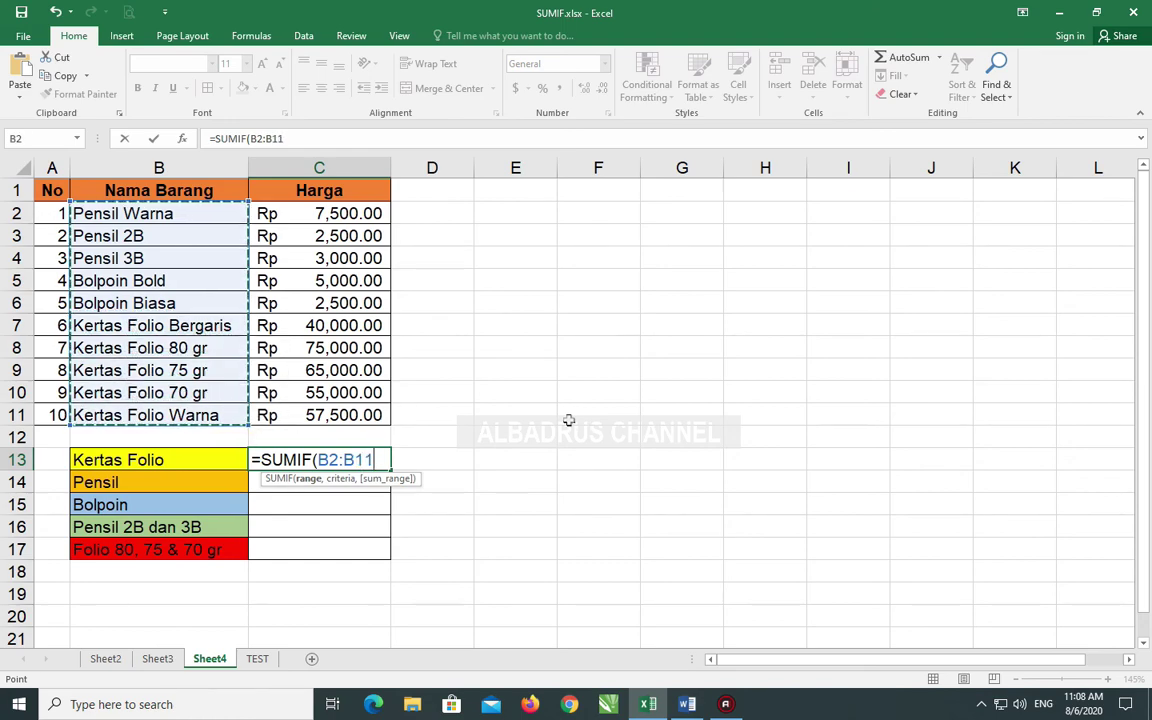
Step: Finish it with criteria "*Folio*" and sum range C2:C11, giving 292500
type(",l")
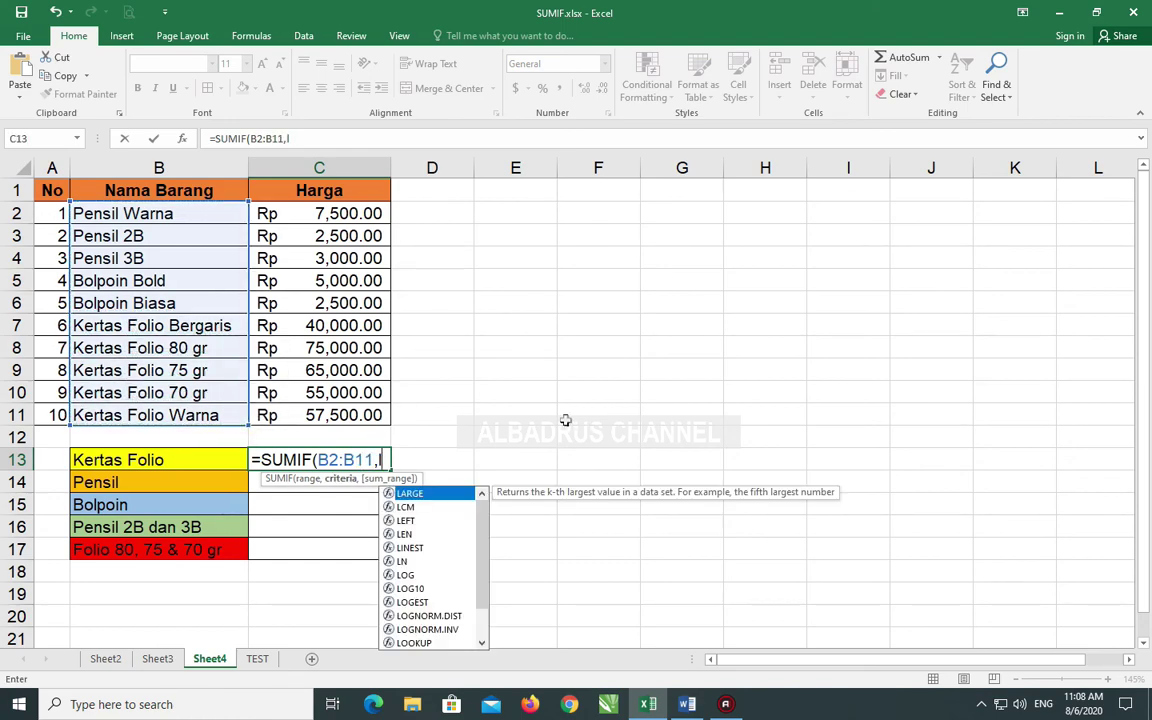
key("BackSpace")
type("\"*F")
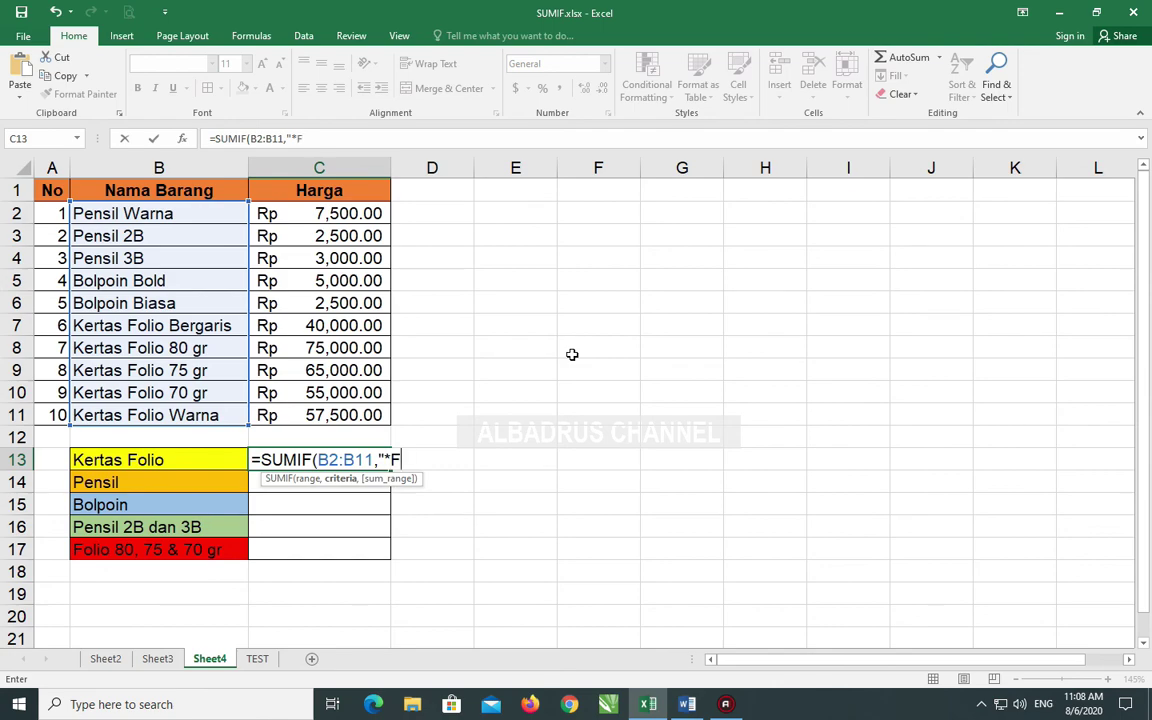
type("ol")
type("io*")
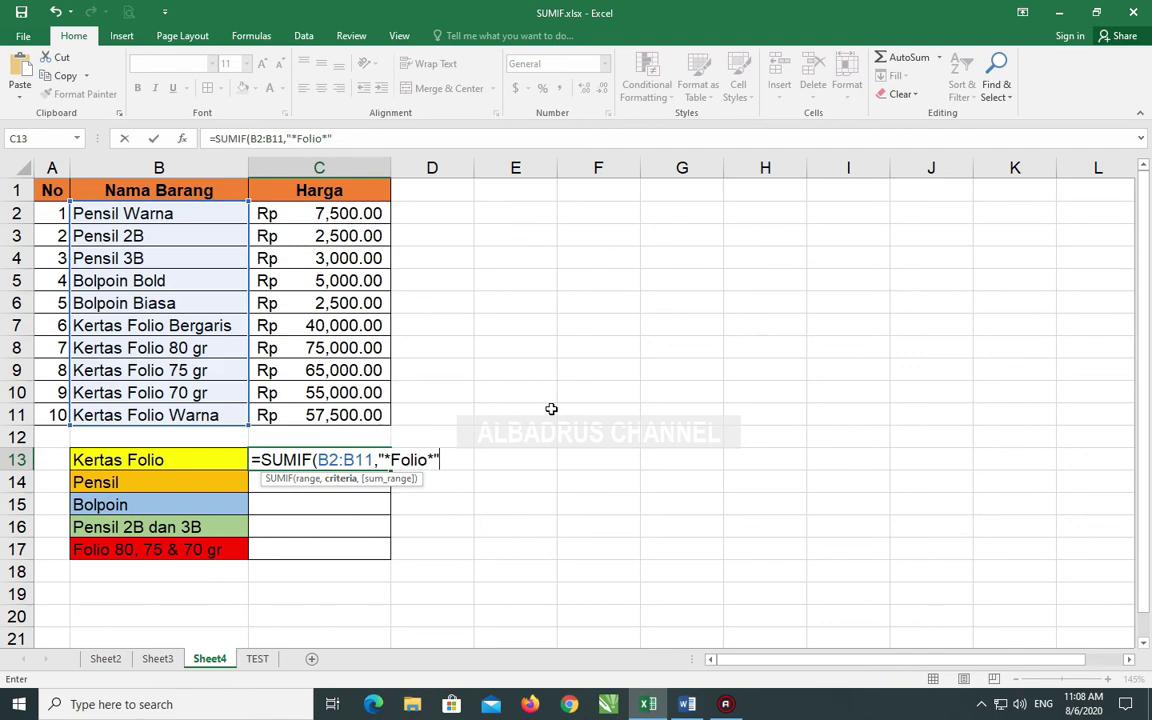
type(",")
left_click_drag(305, 214, 333, 417)
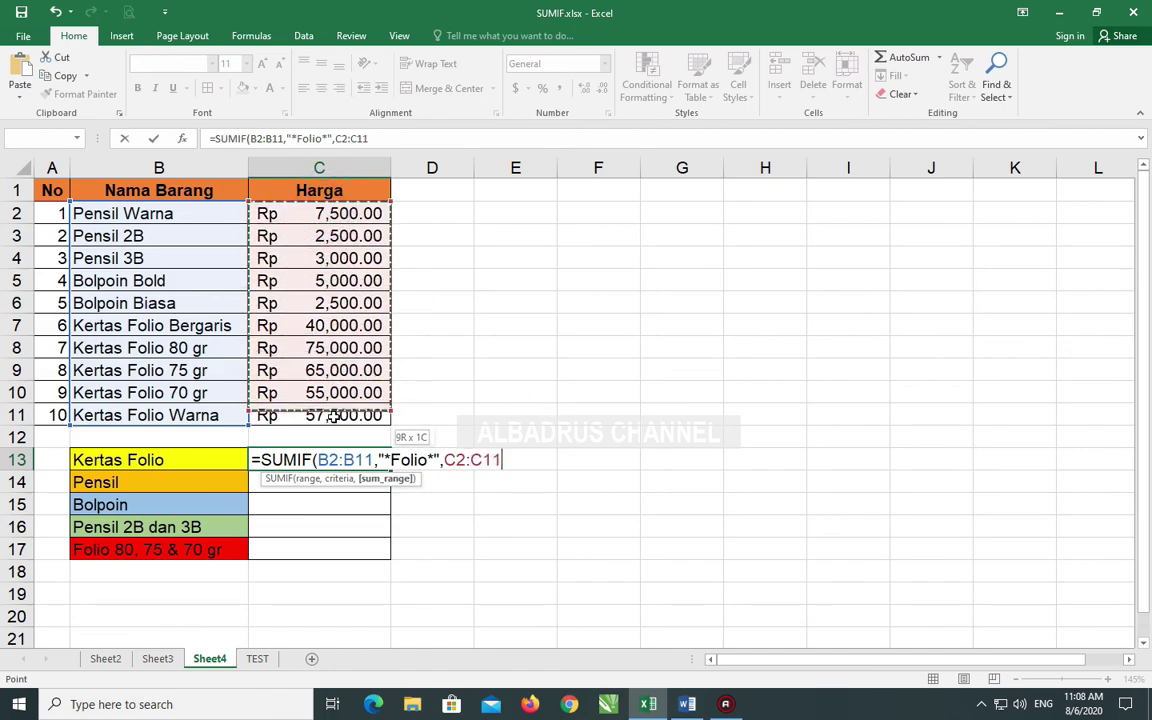
type(")")
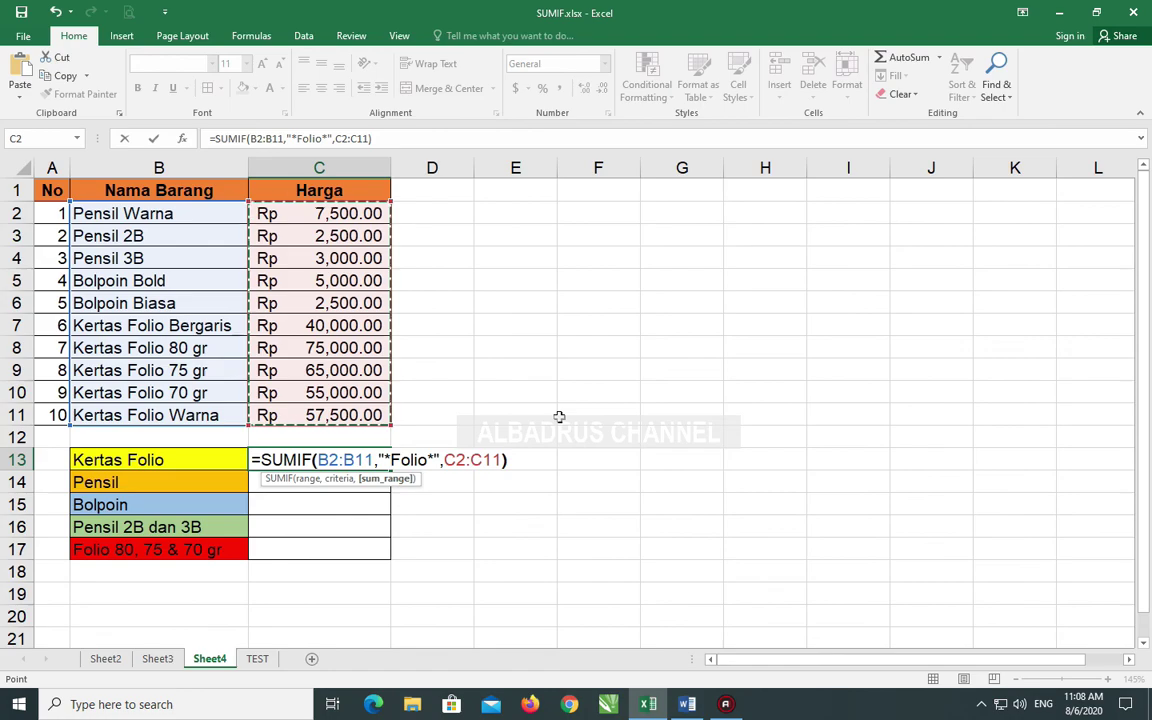
key("Return")
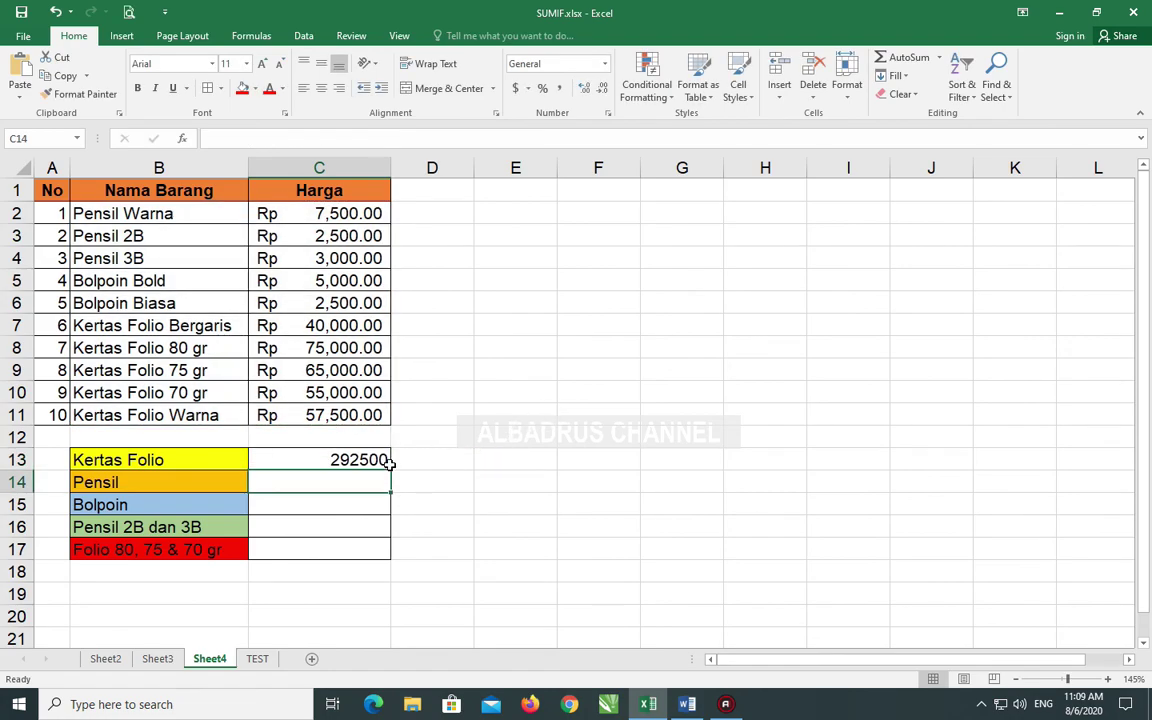
left_click(382, 461)
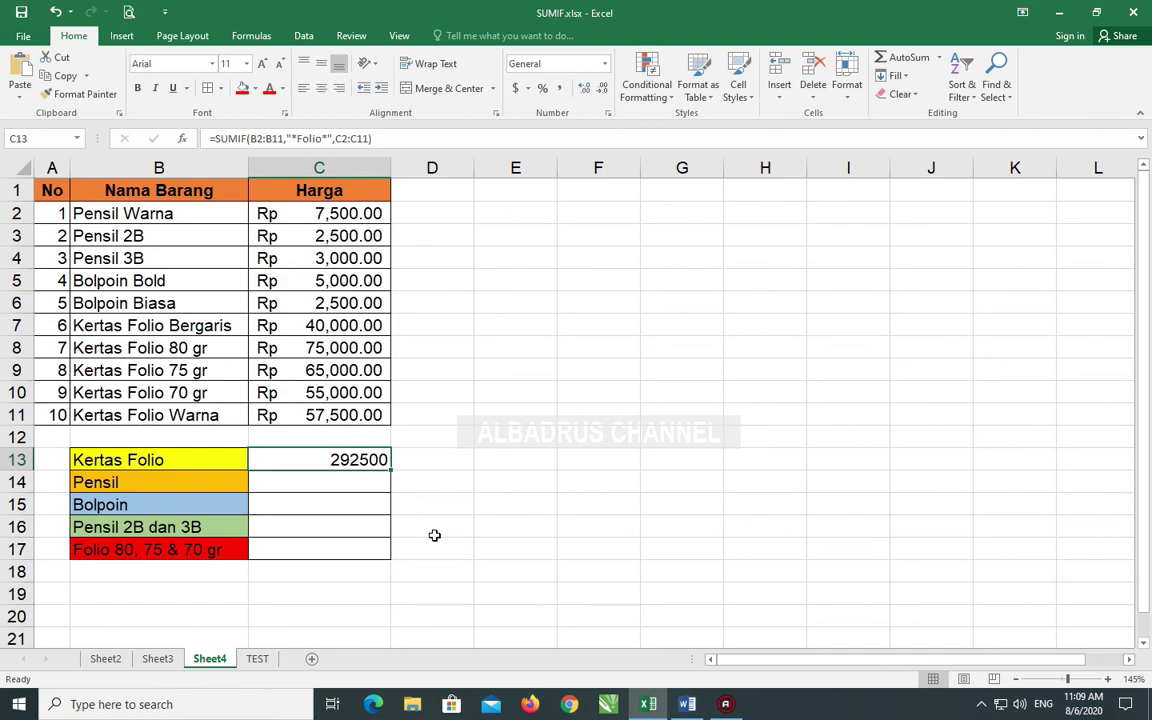
Step: In C14 enter =SUMIF(B2:B11,"Pensil*",C2:C11) for a Pensil total of 13000
left_click(322, 483)
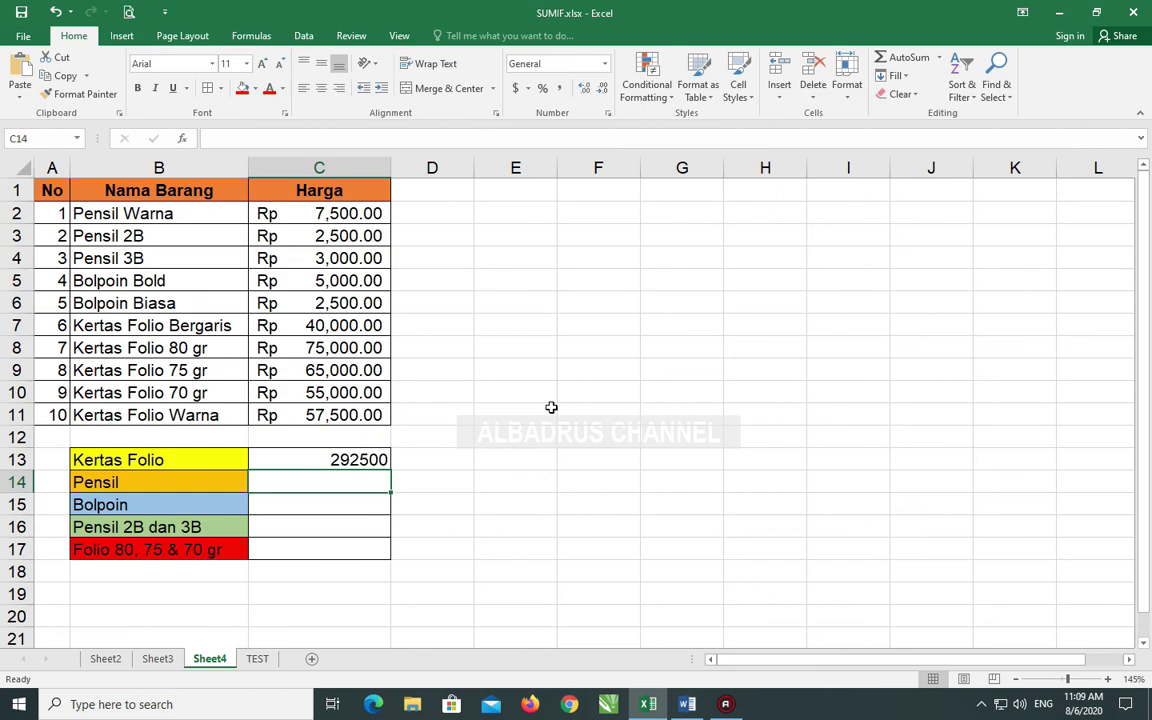
type("=SUMIF")
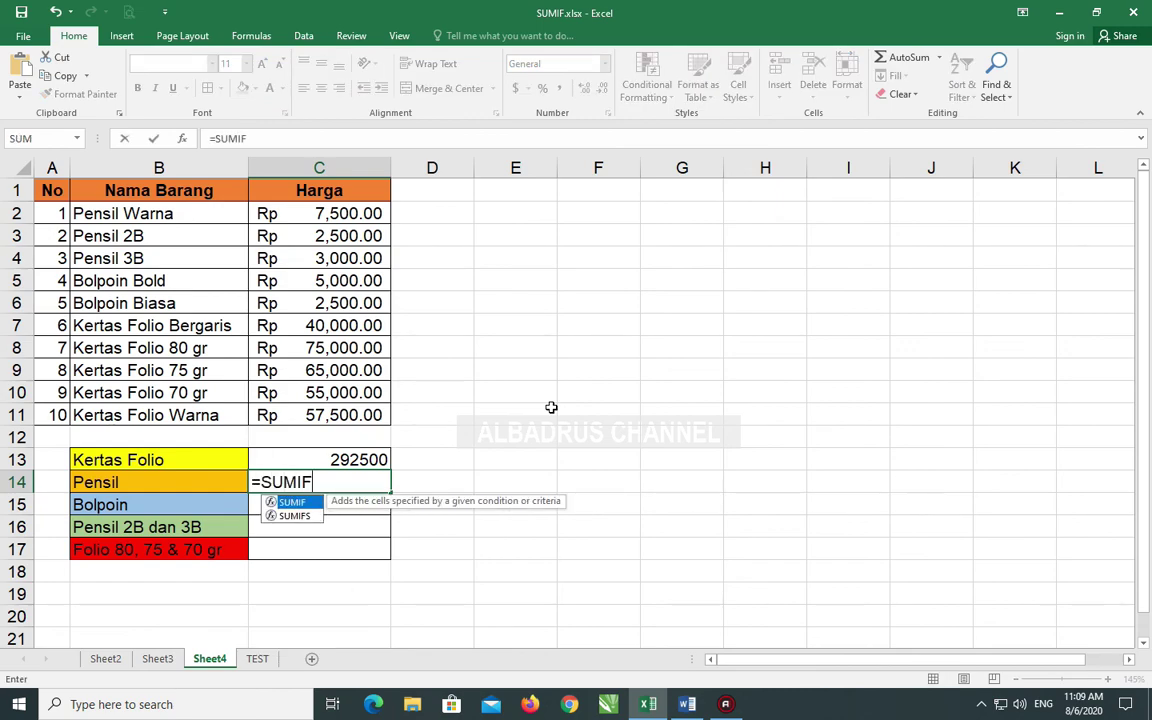
type("(")
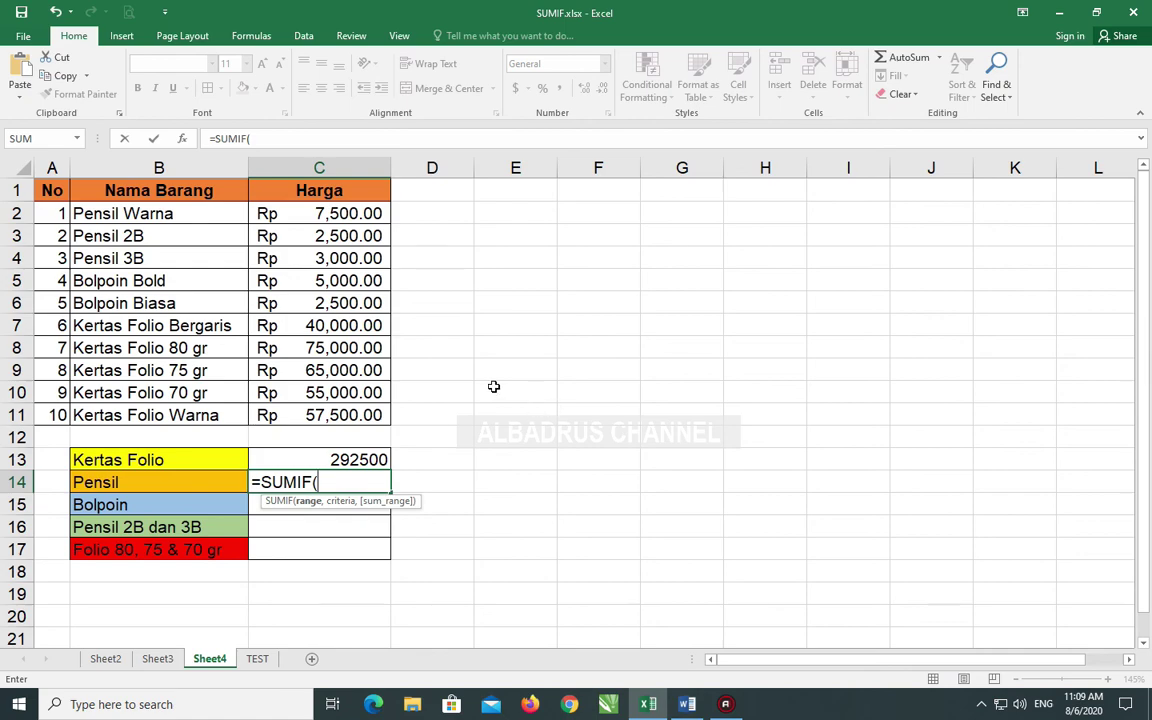
mouse_move(155, 213)
left_mouse_down()
mouse_move(174, 393)
mouse_move(195, 412)
left_mouse_up()
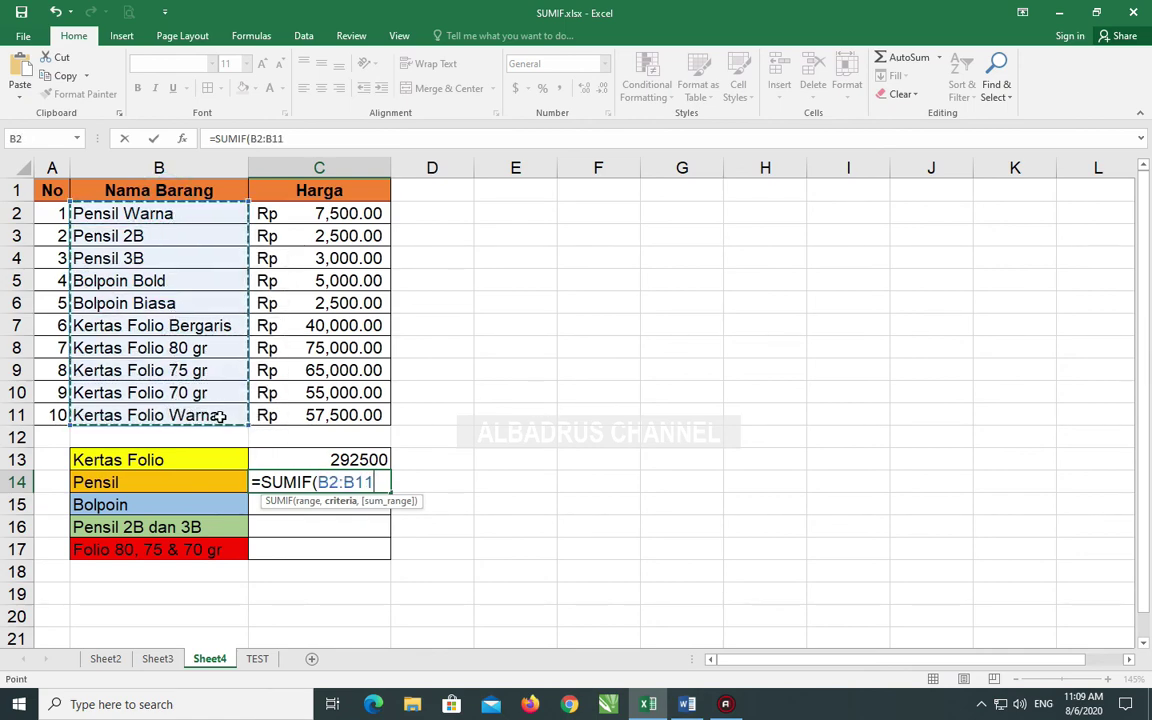
type(",\"")
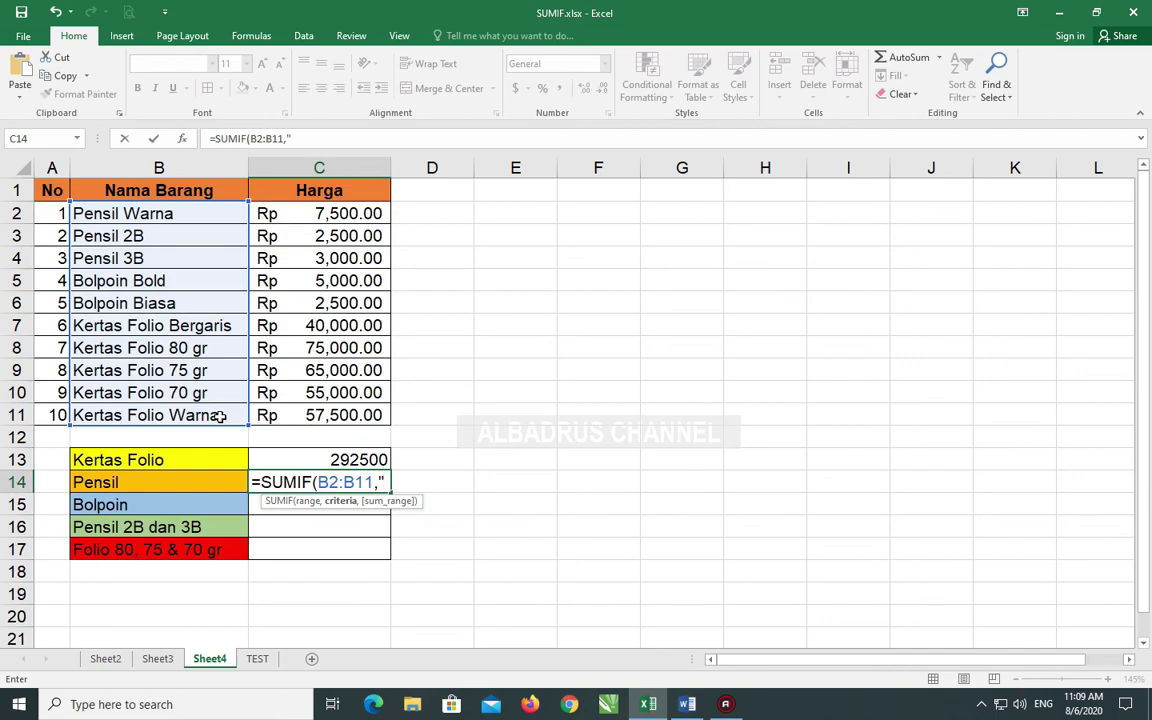
type("Pensil")
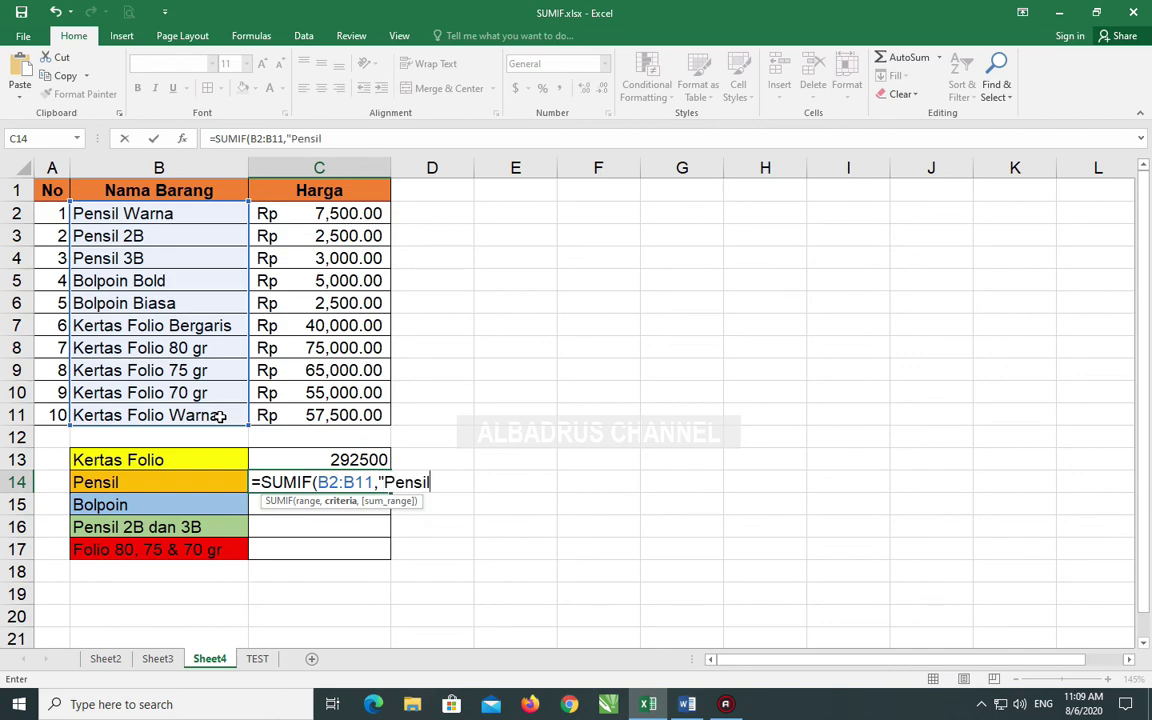
type("*")
type("\"")
type(",")
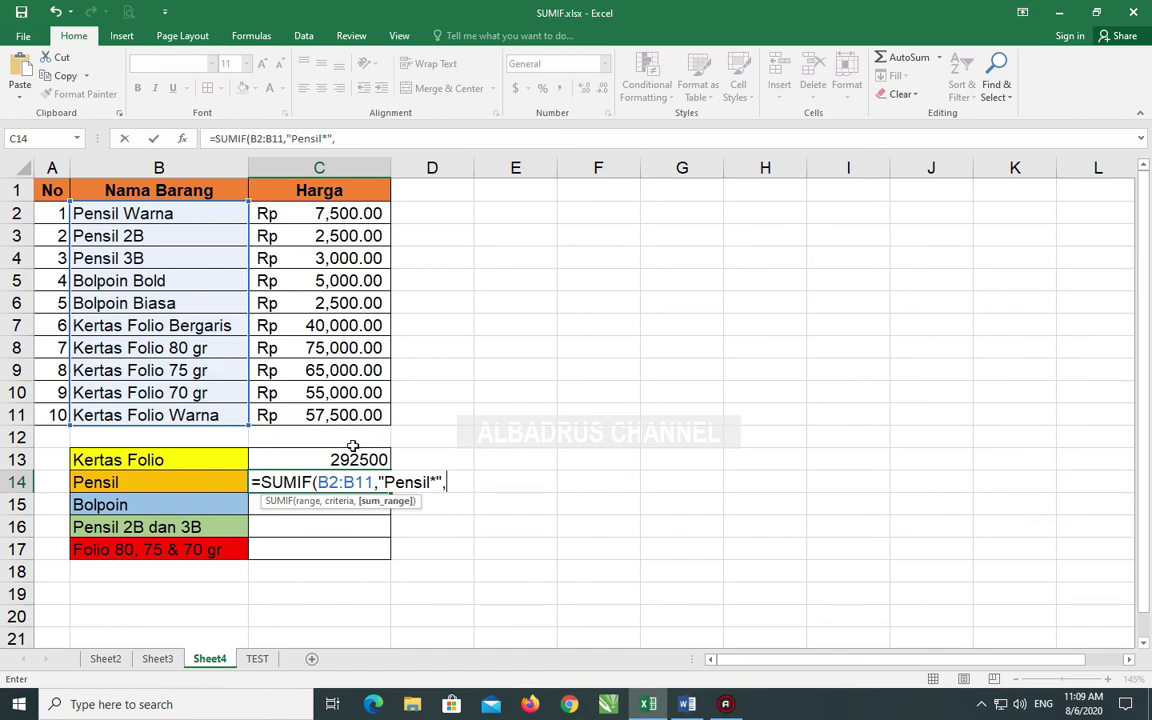
left_click_drag(295, 210, 344, 410)
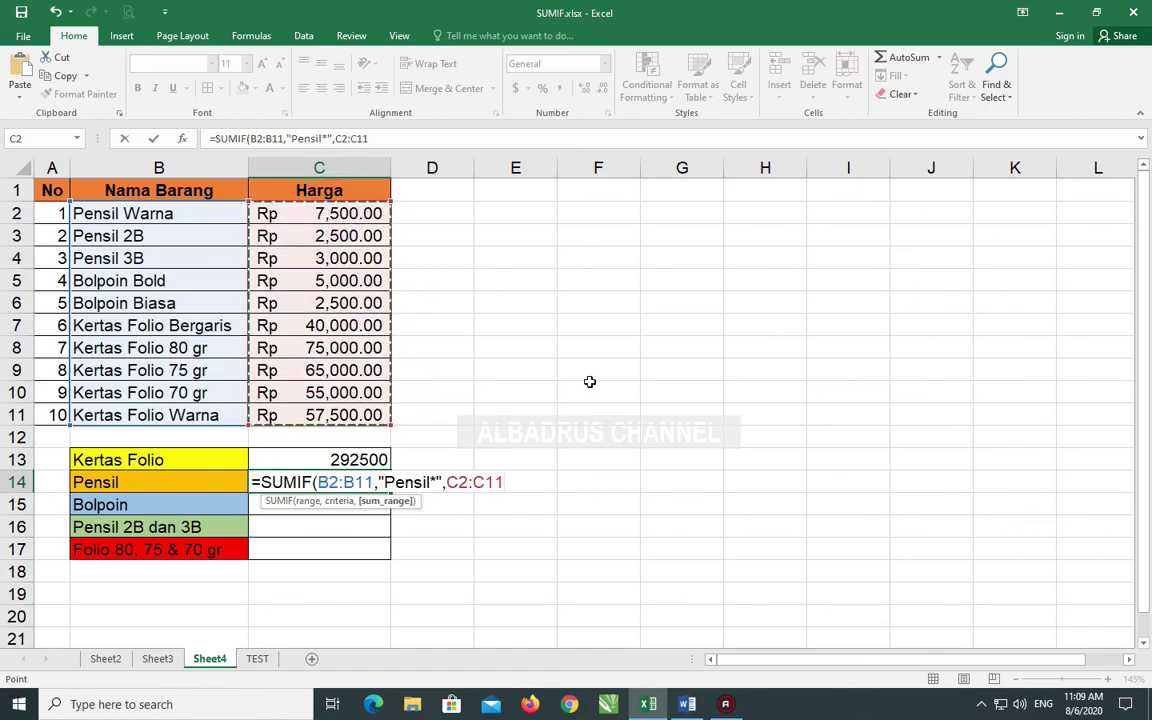
type(")")
key("Return")
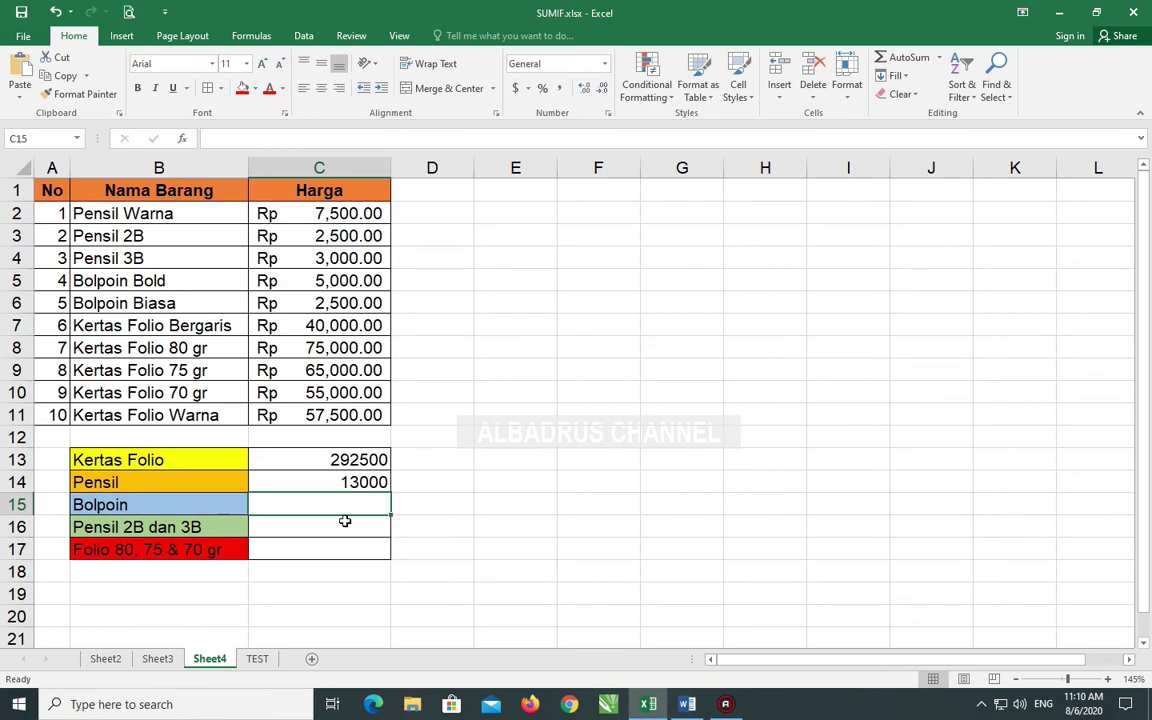
Step: Enter =SUMIF(B2:B11,"Bolpoin*",C2:C11) in C15 for a Bolpoin total of 7500
type("=")
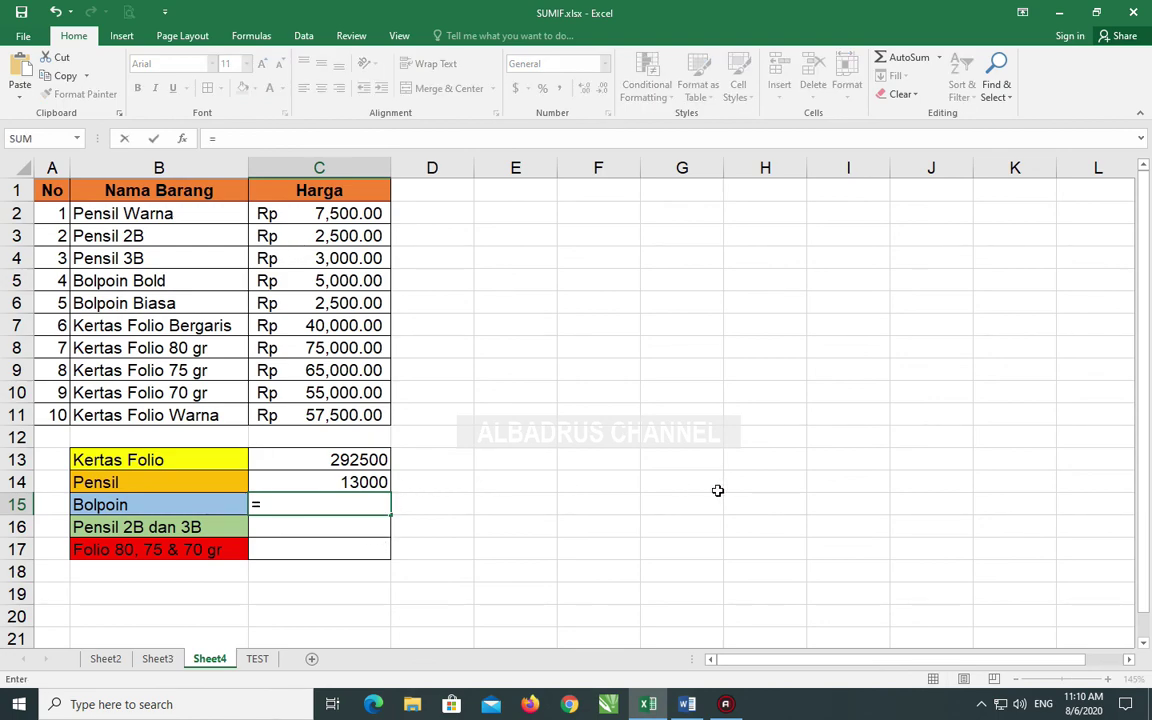
type("SUMIF(")
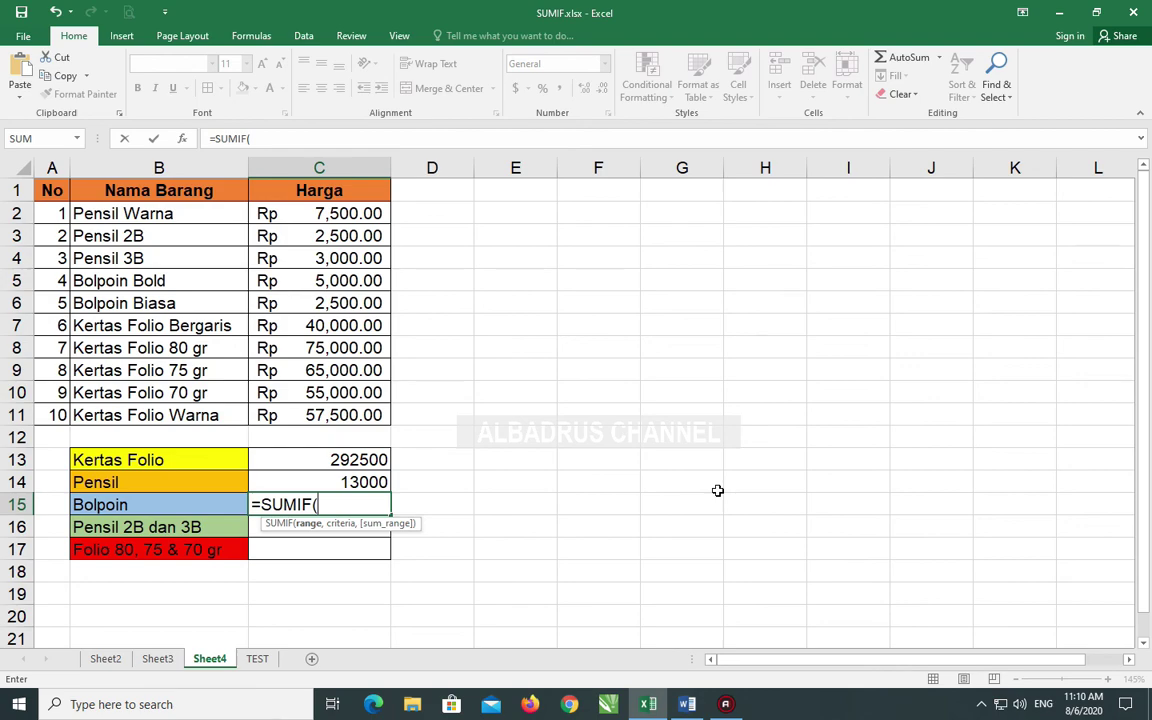
left_click_drag(124, 206, 153, 413)
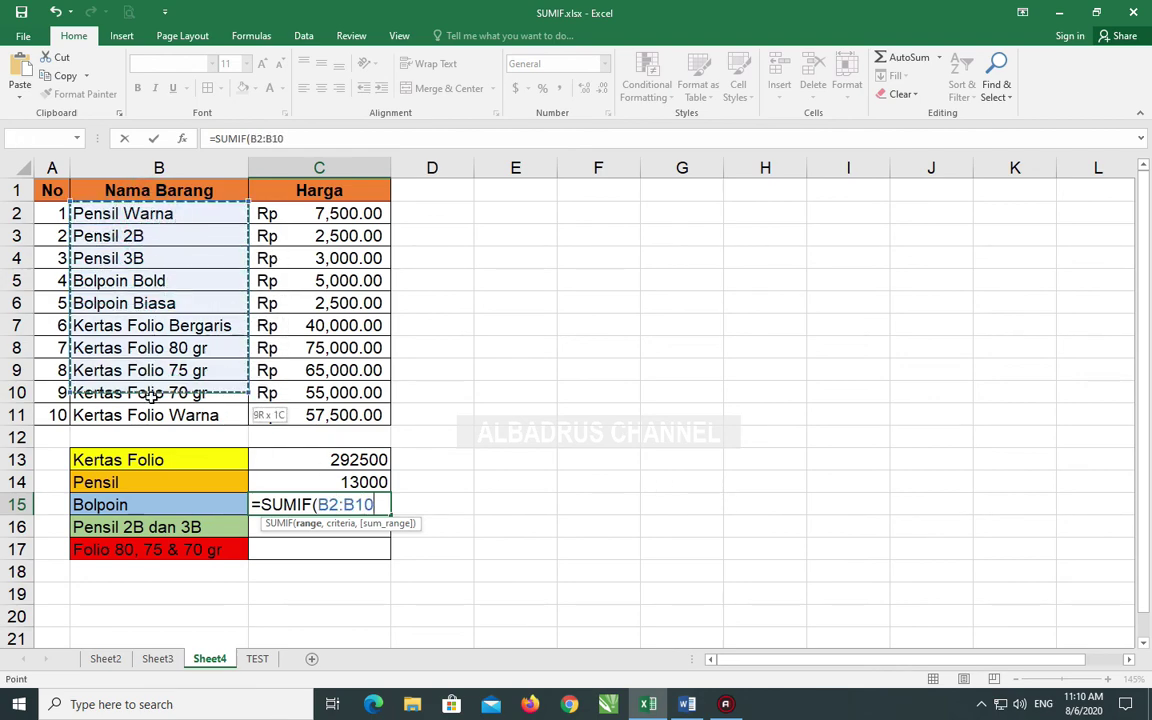
type(",")
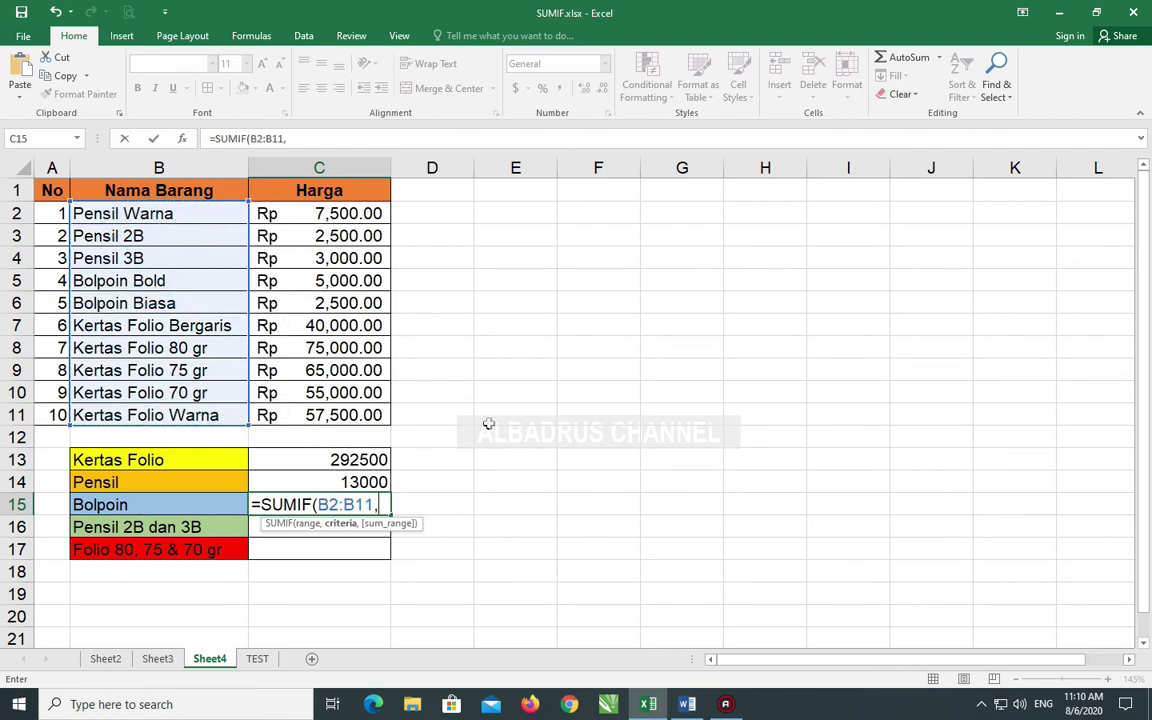
type("\"")
type("B")
type("olpoin")
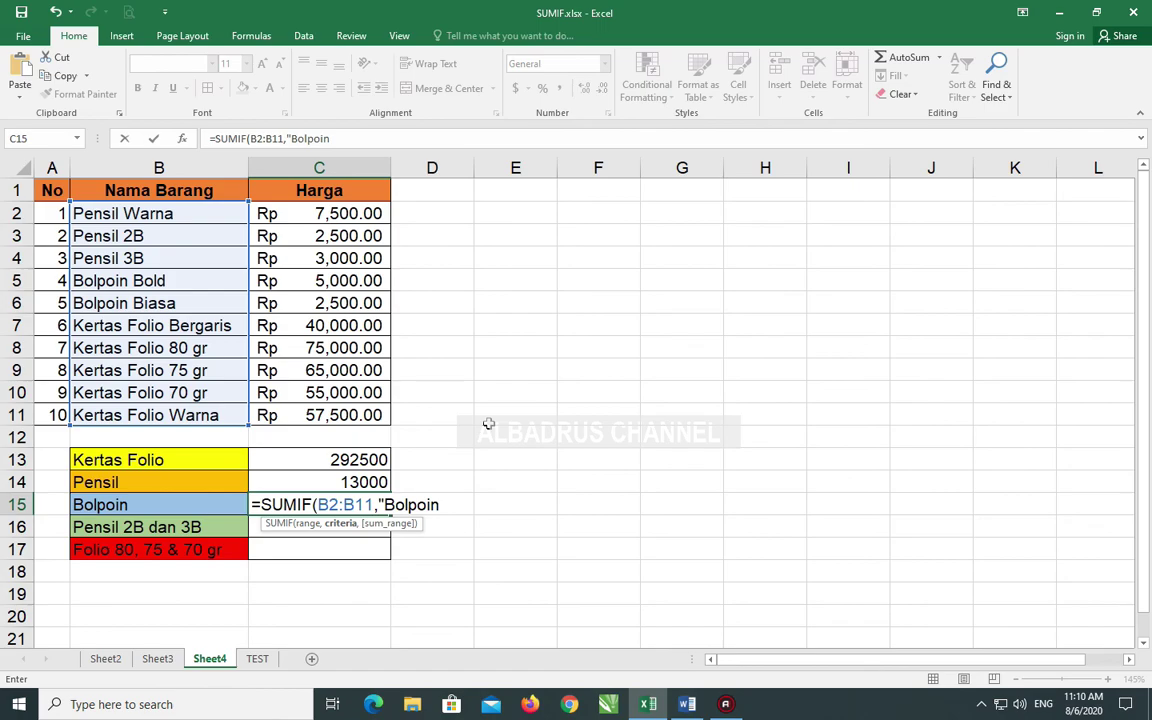
type("*\"")
type(",")
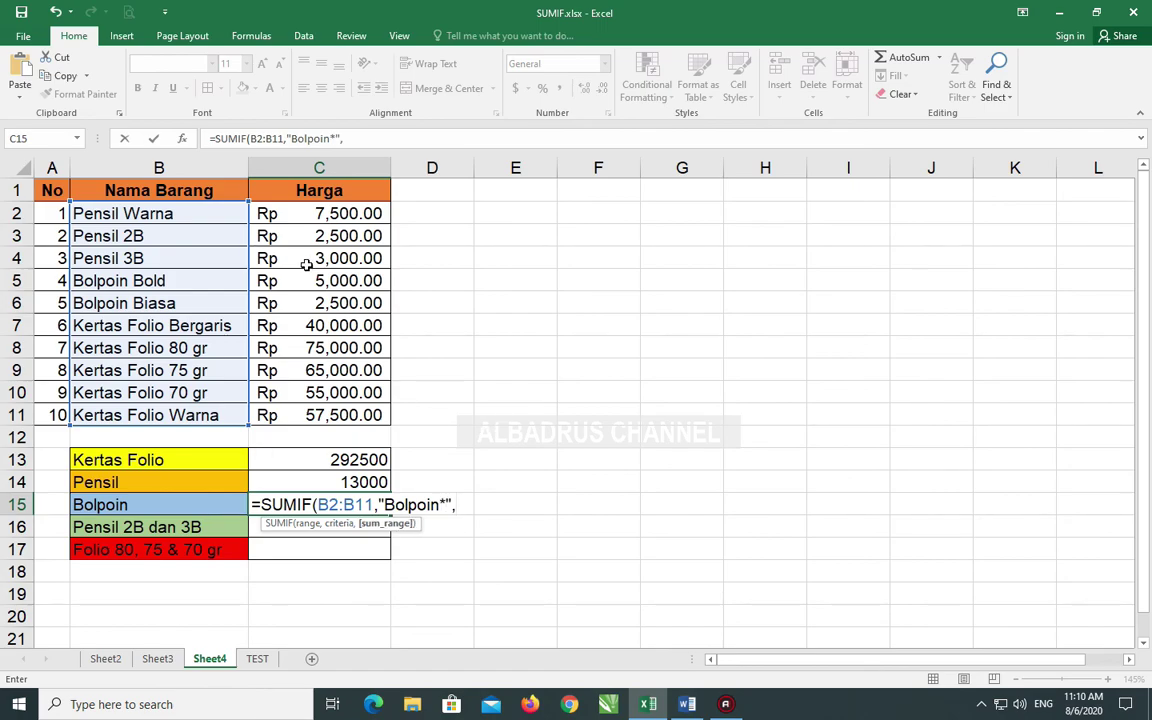
left_click_drag(329, 213, 335, 410)
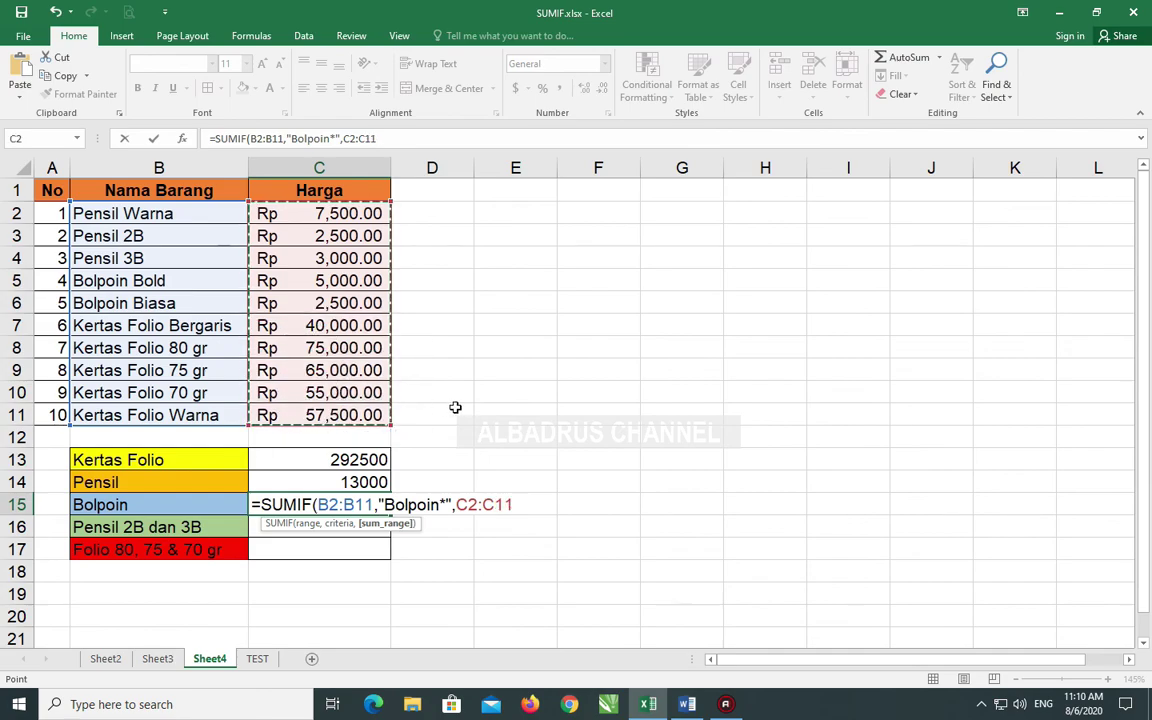
type(")")
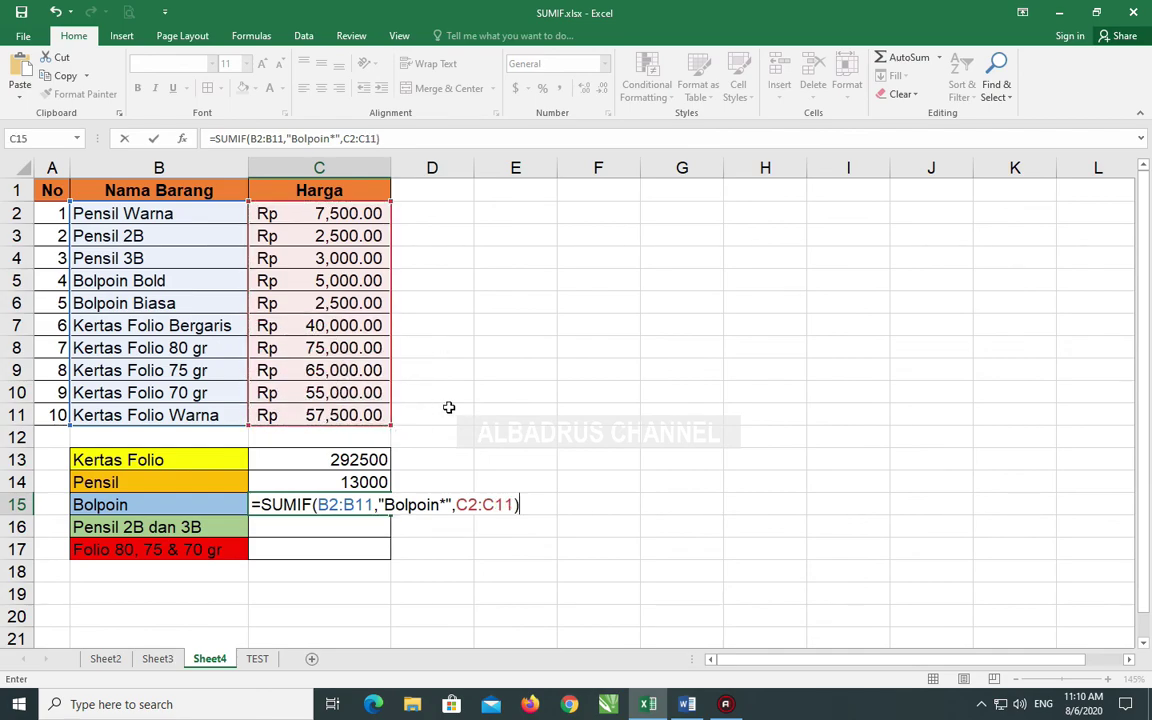
key("Return")
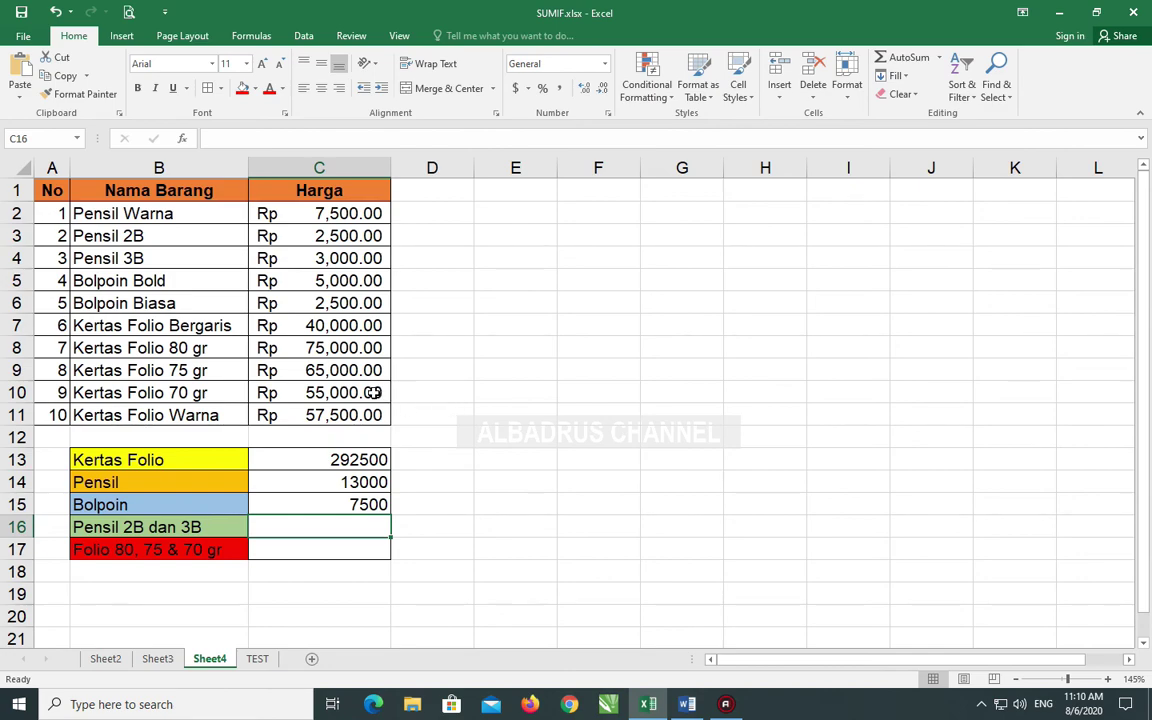
left_click(320, 483)
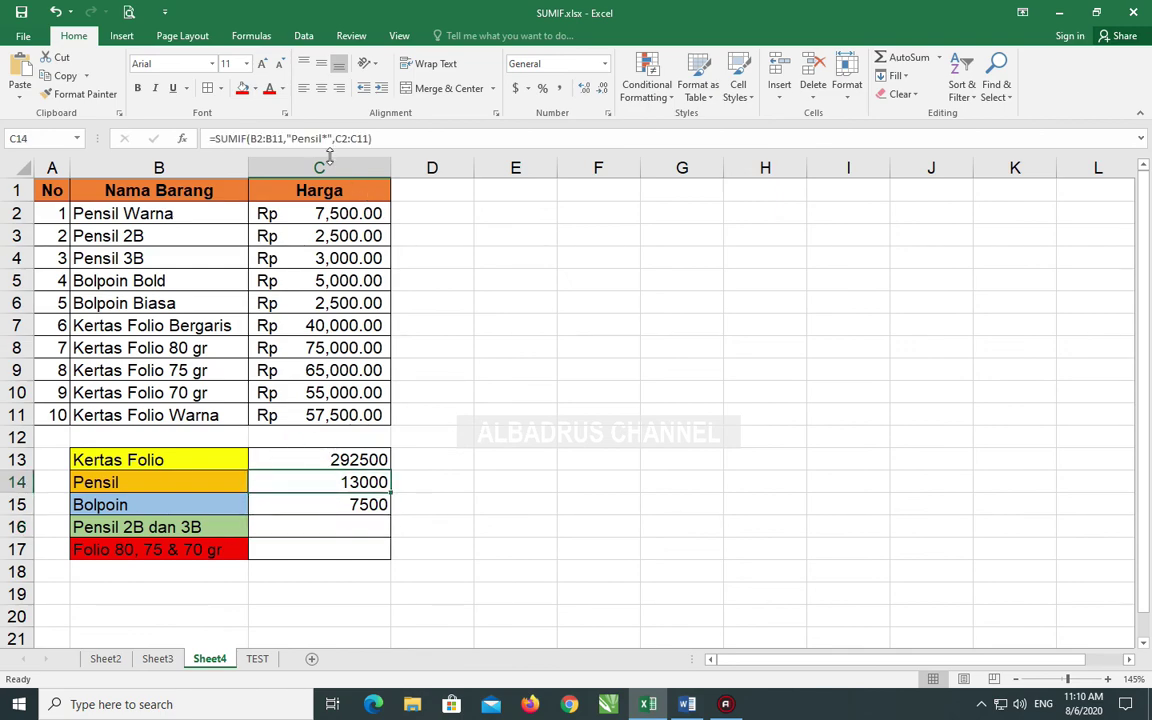
key("F2")
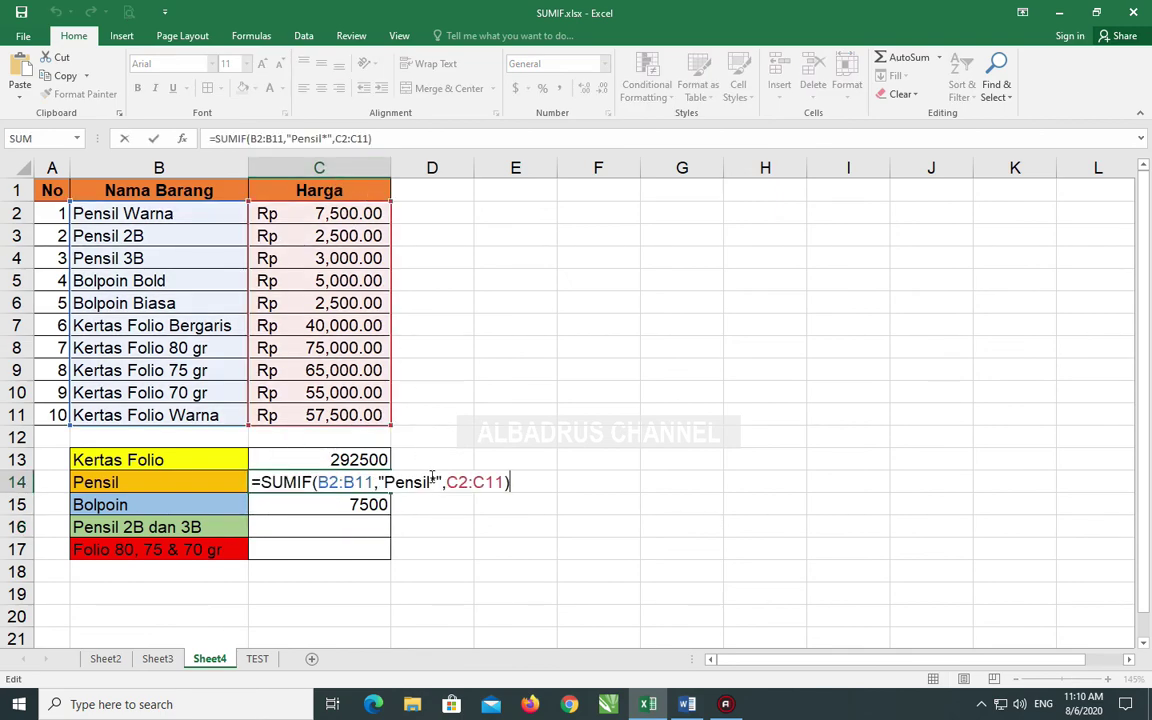
left_click(430, 482)
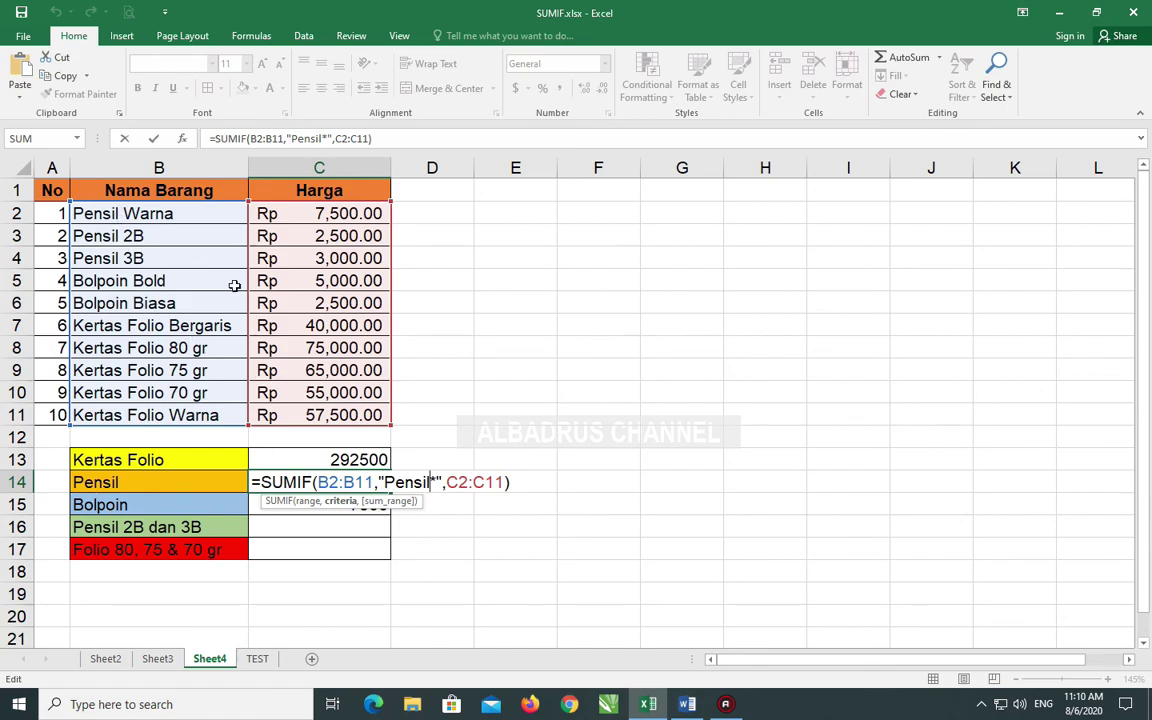
left_click(305, 526)
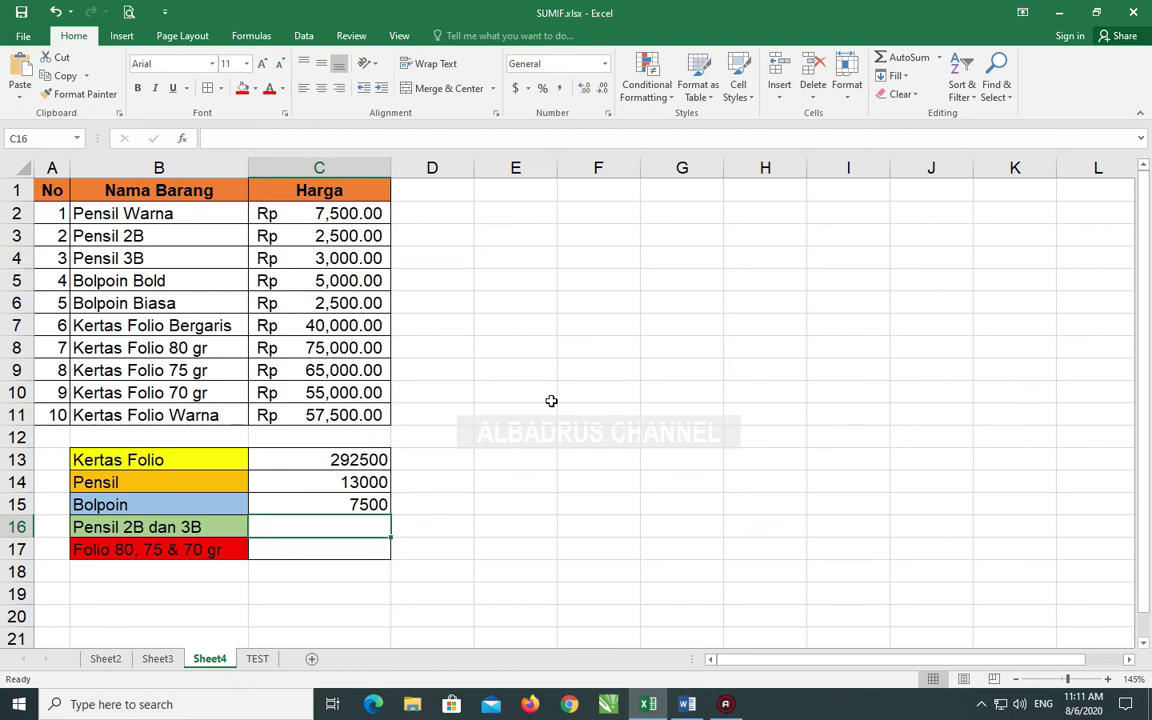
Step: Enter a SUMIF in C16 over B2:B11 with criteria "Pensil???" summing the Harga prices, giving 5500
type("=sum")
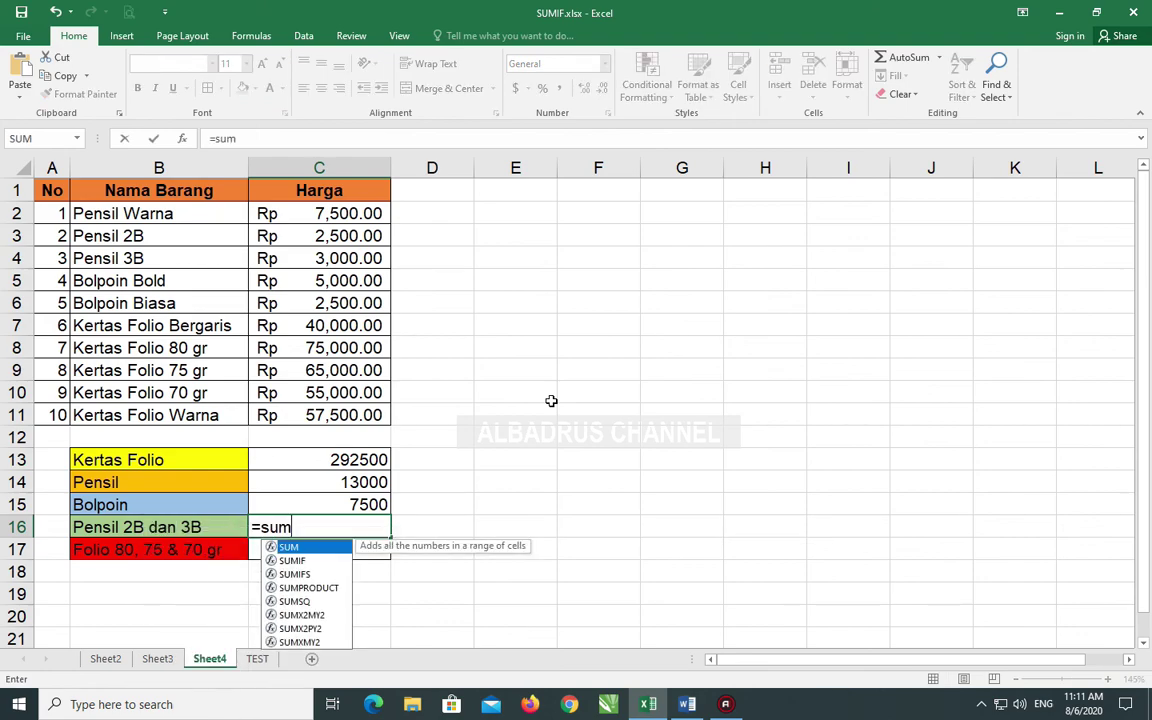
type("fi")
key("BackSpace")
key("BackSpace")
type("if")
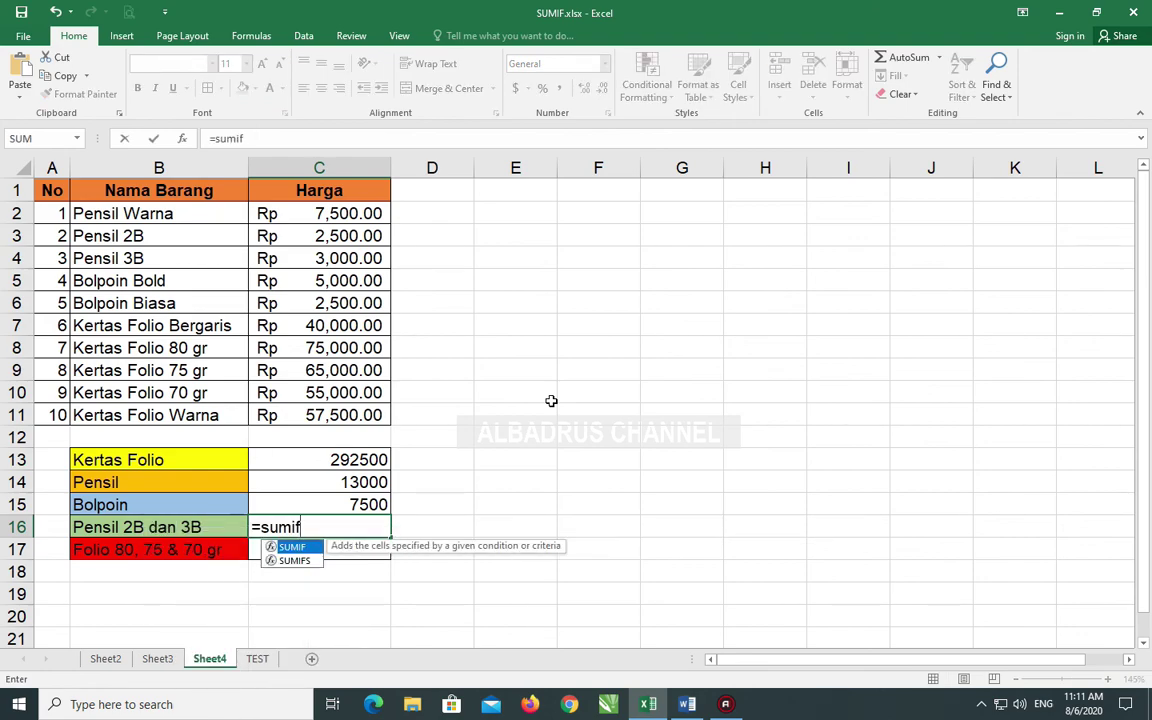
type("(")
left_click_drag(105, 213, 146, 407)
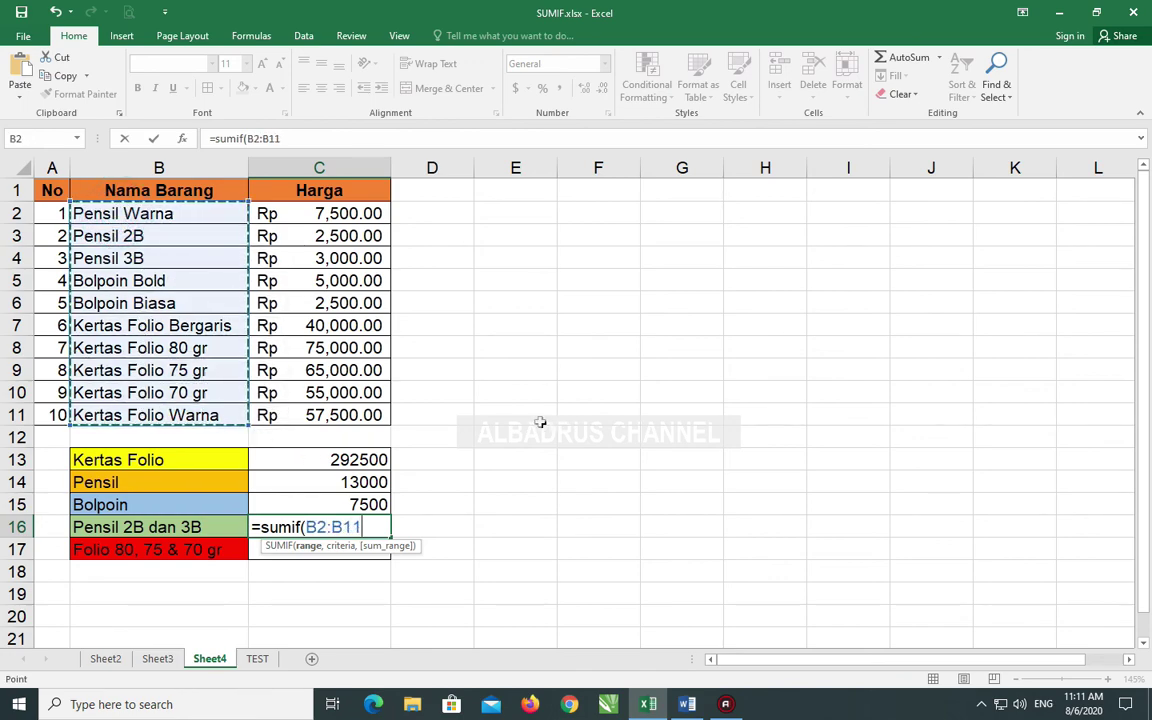
type(",")
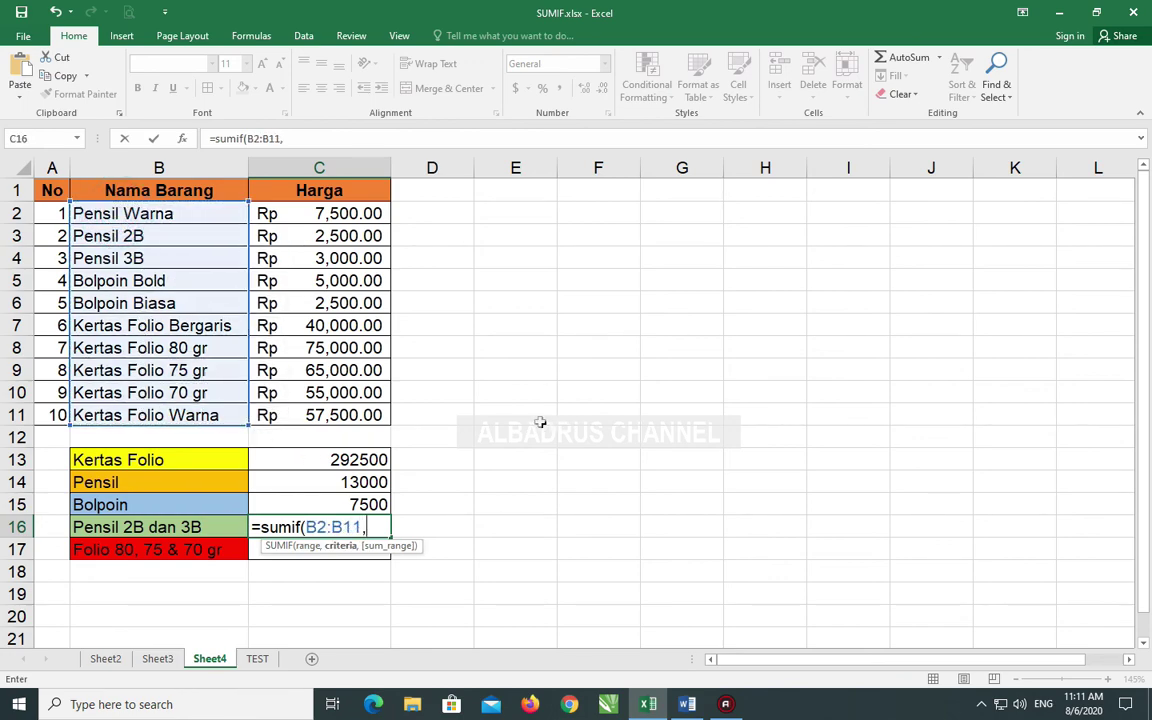
type("\"")
type("Pensil")
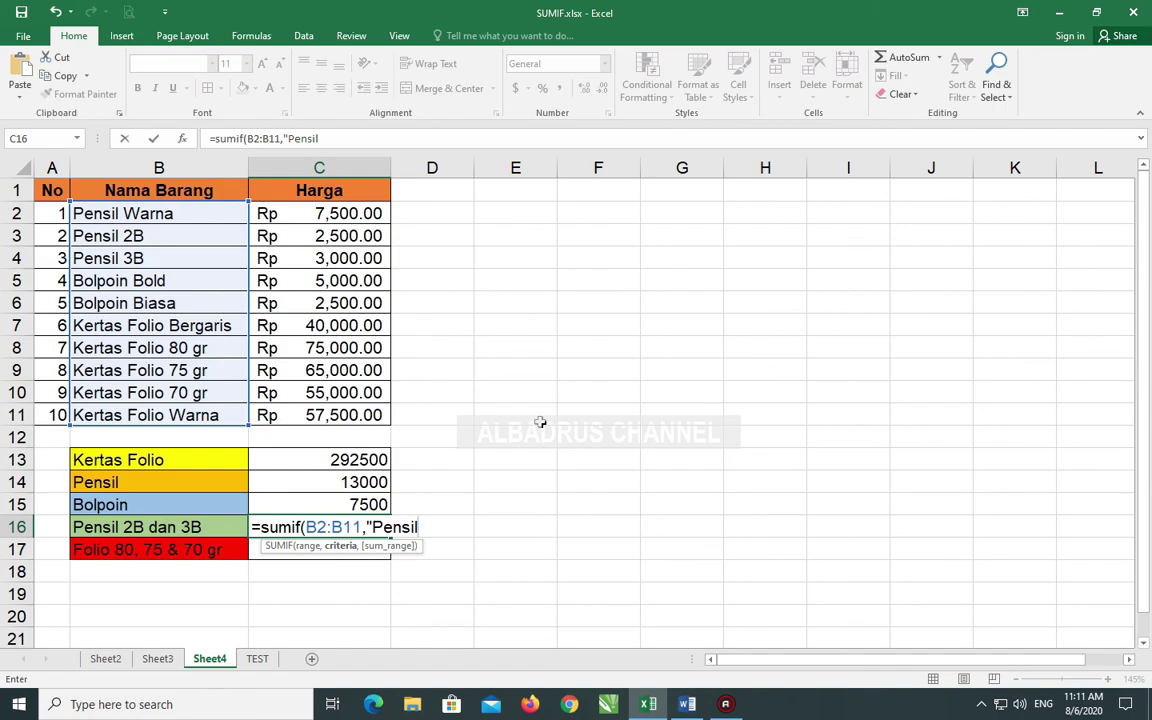
type("??")
type("?")
type("\"")
type(",")
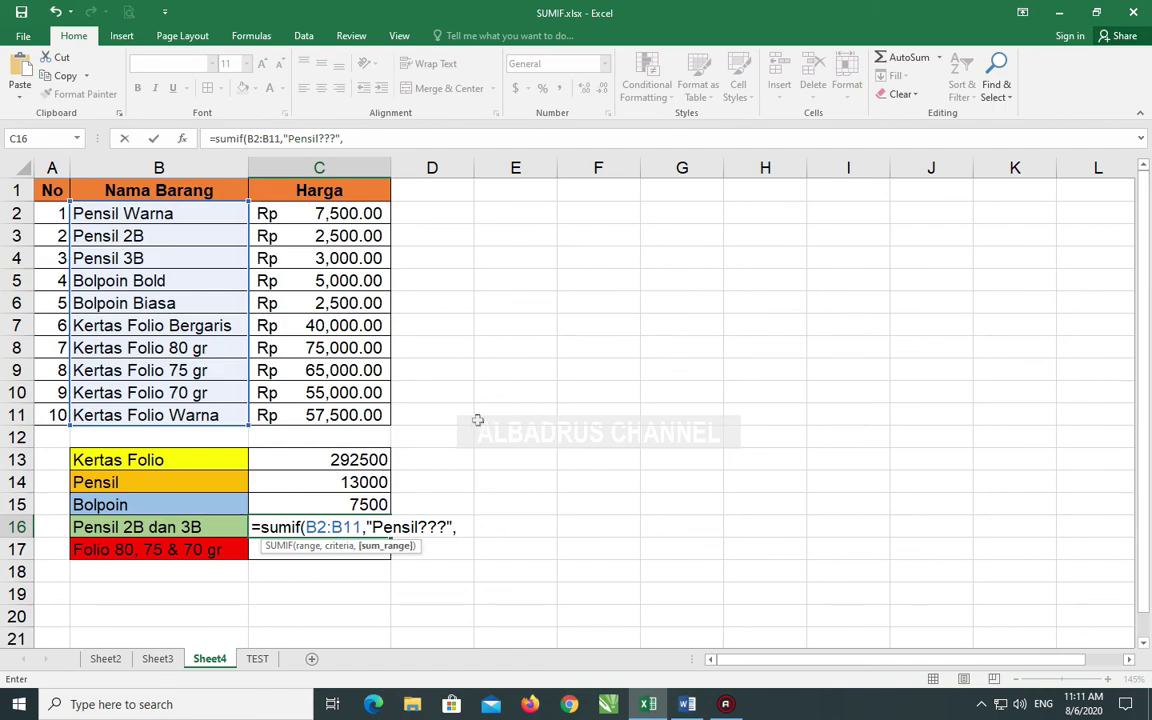
mouse_move(314, 211)
left_mouse_down()
mouse_move(351, 314)
mouse_move(329, 414)
left_mouse_up()
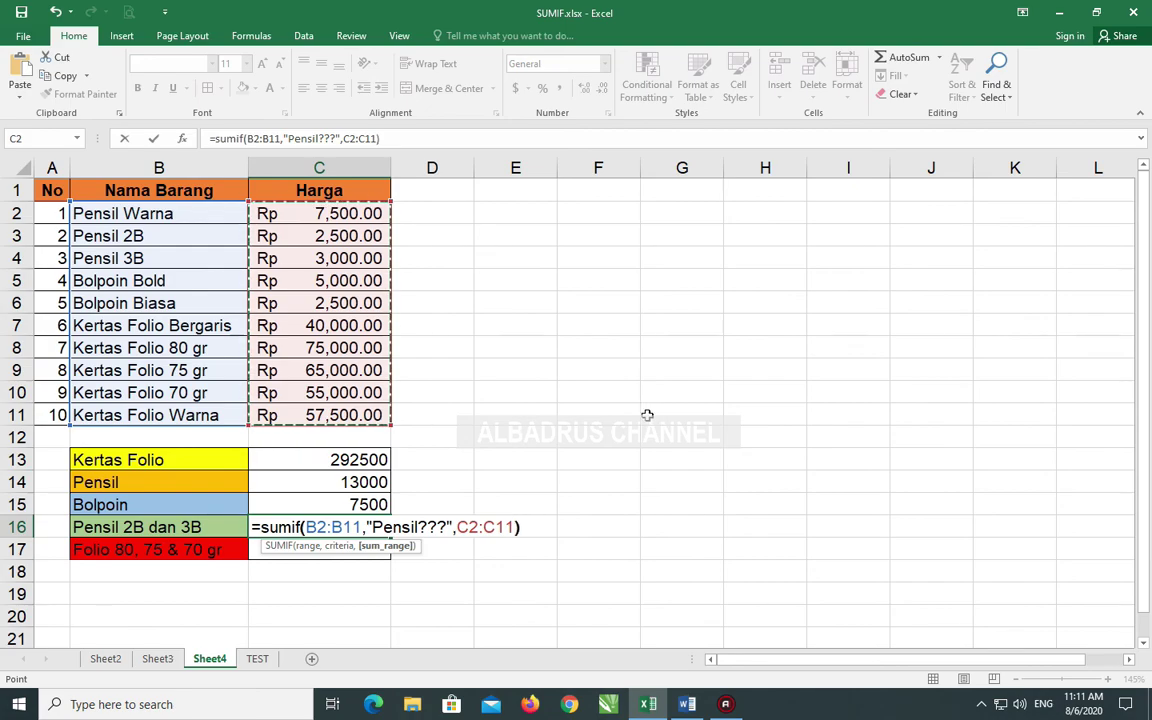
key("Return")
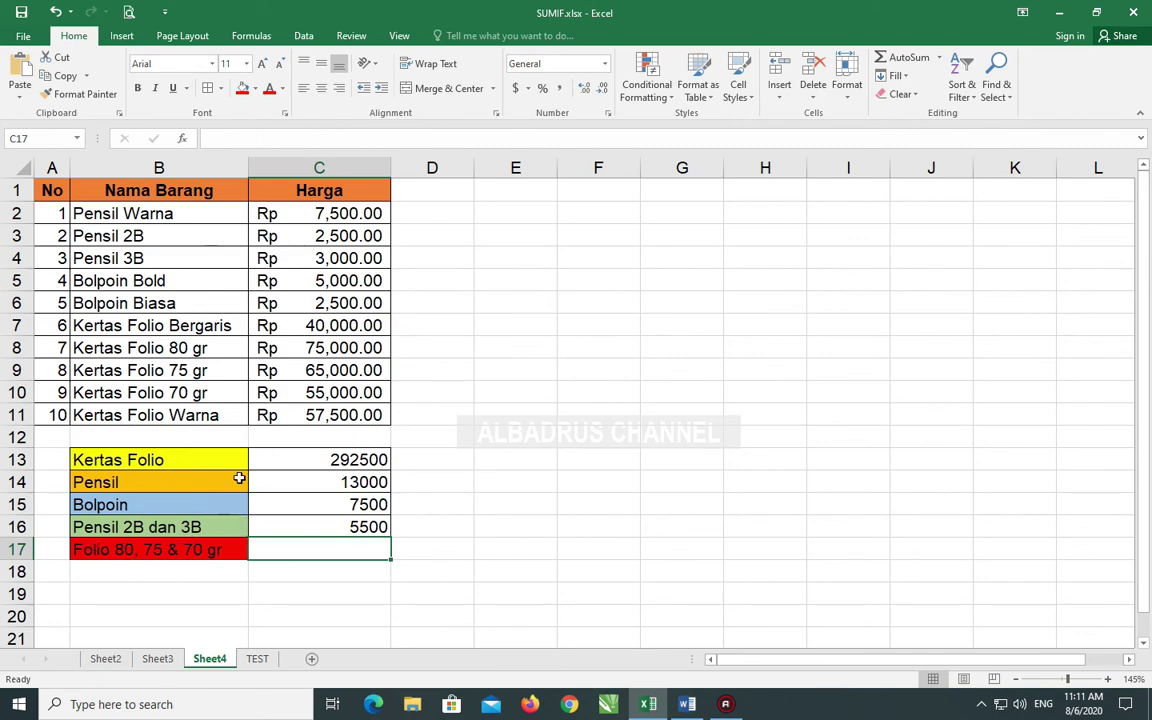
Step: Select C17 and enter =SUMIF(B2:B11,"*Folio??????",C2:C11), giving 252500
left_click(108, 549)
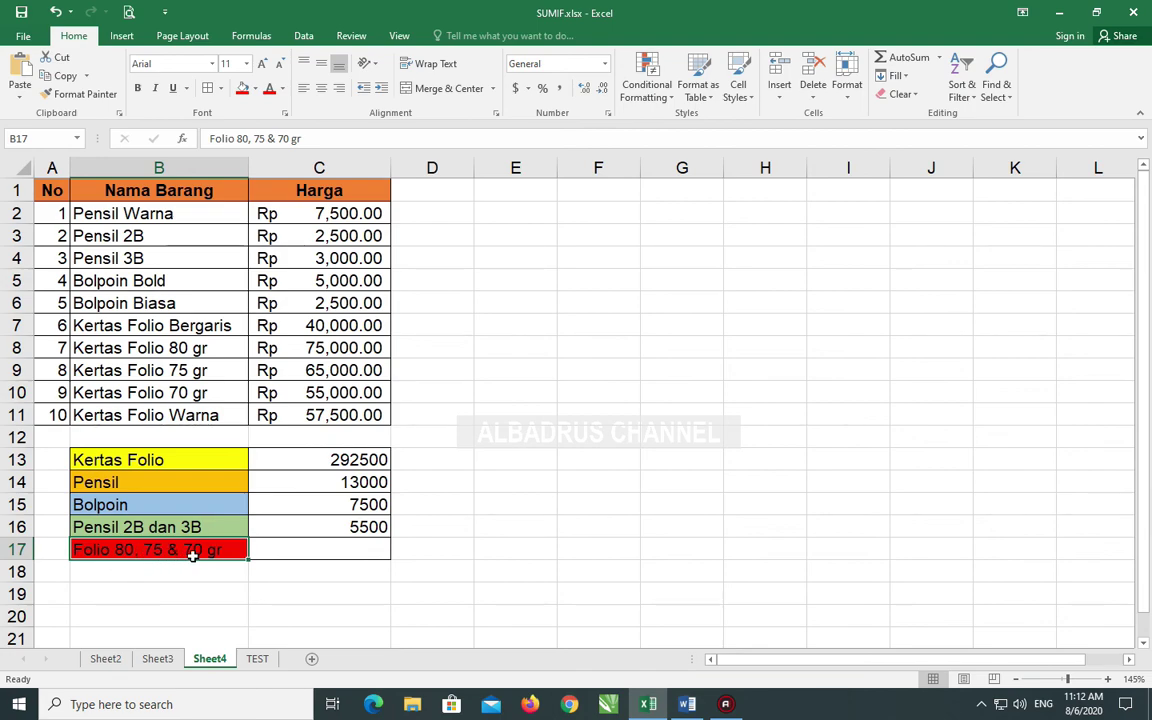
left_click(160, 529)
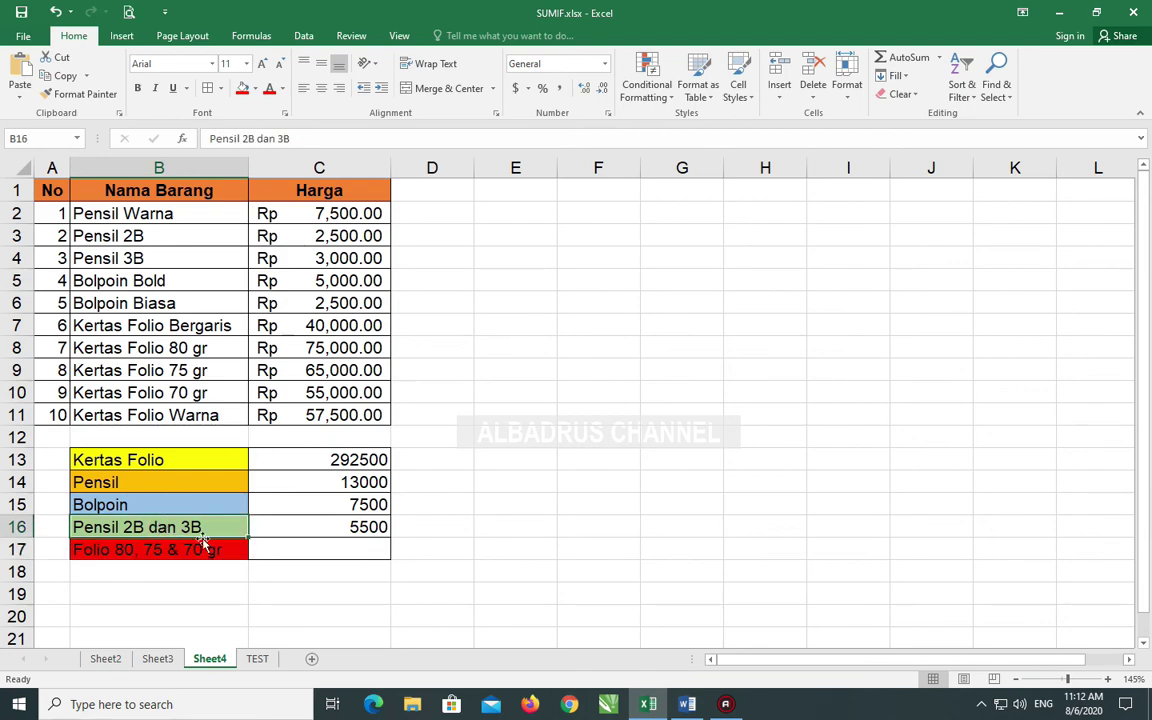
left_click(303, 551)
type("=")
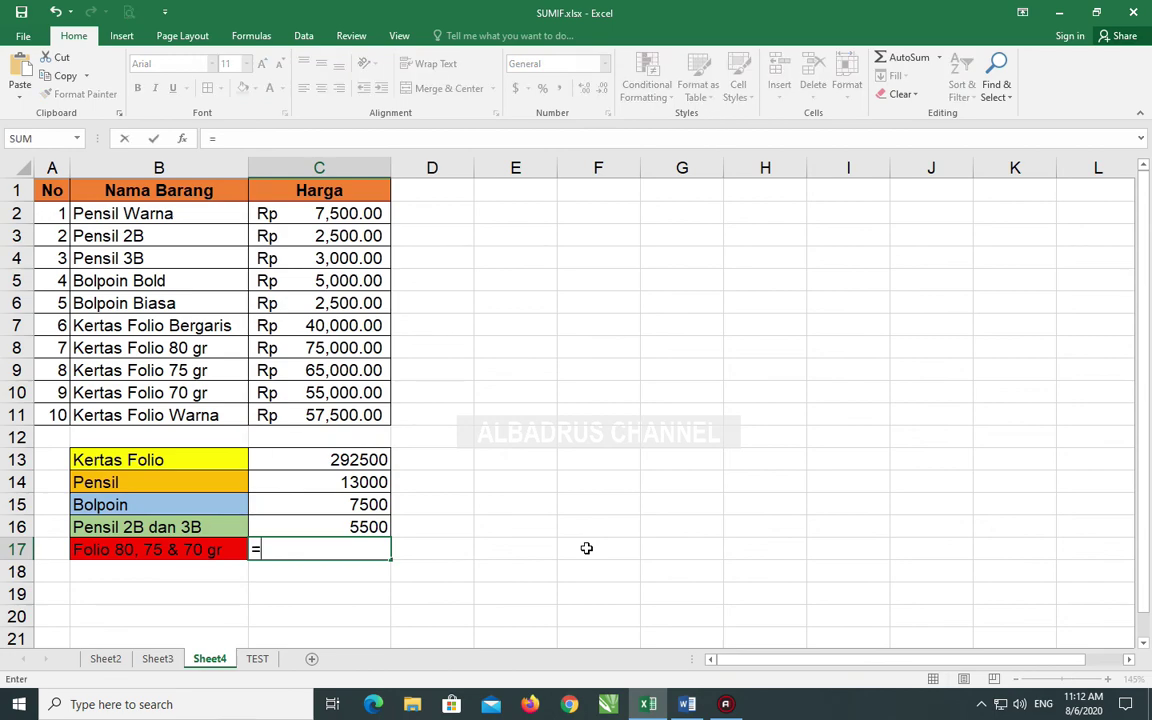
type("sumif")
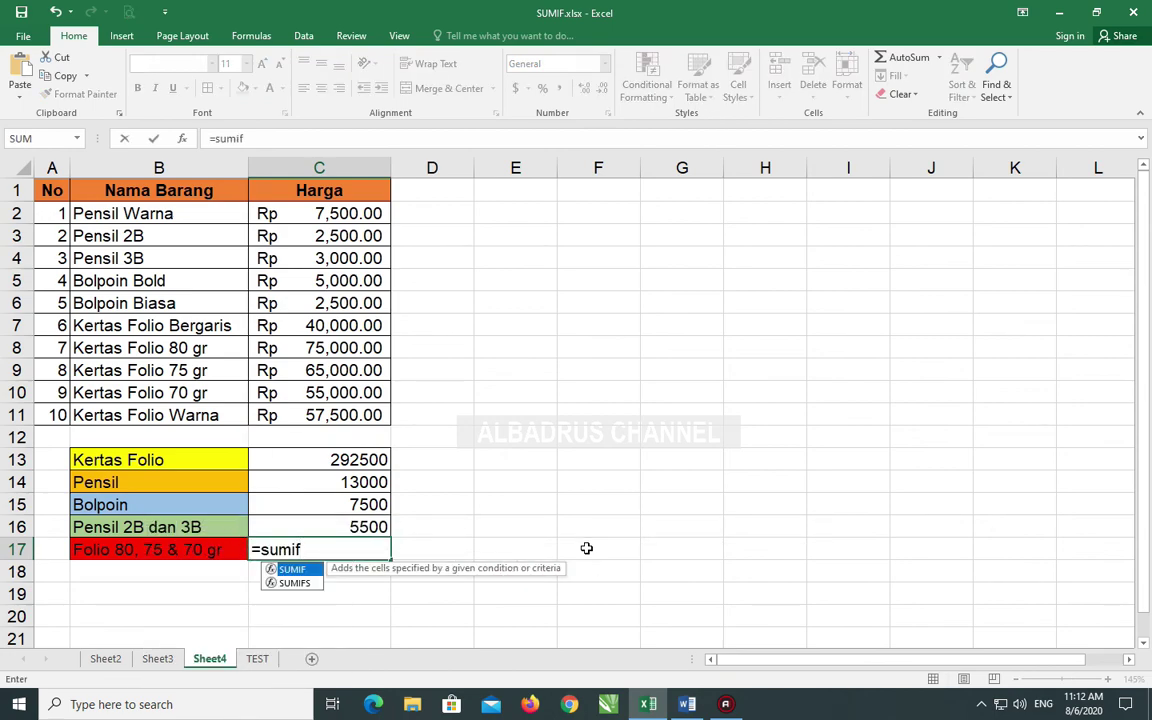
type("(")
left_click_drag(105, 210, 130, 410)
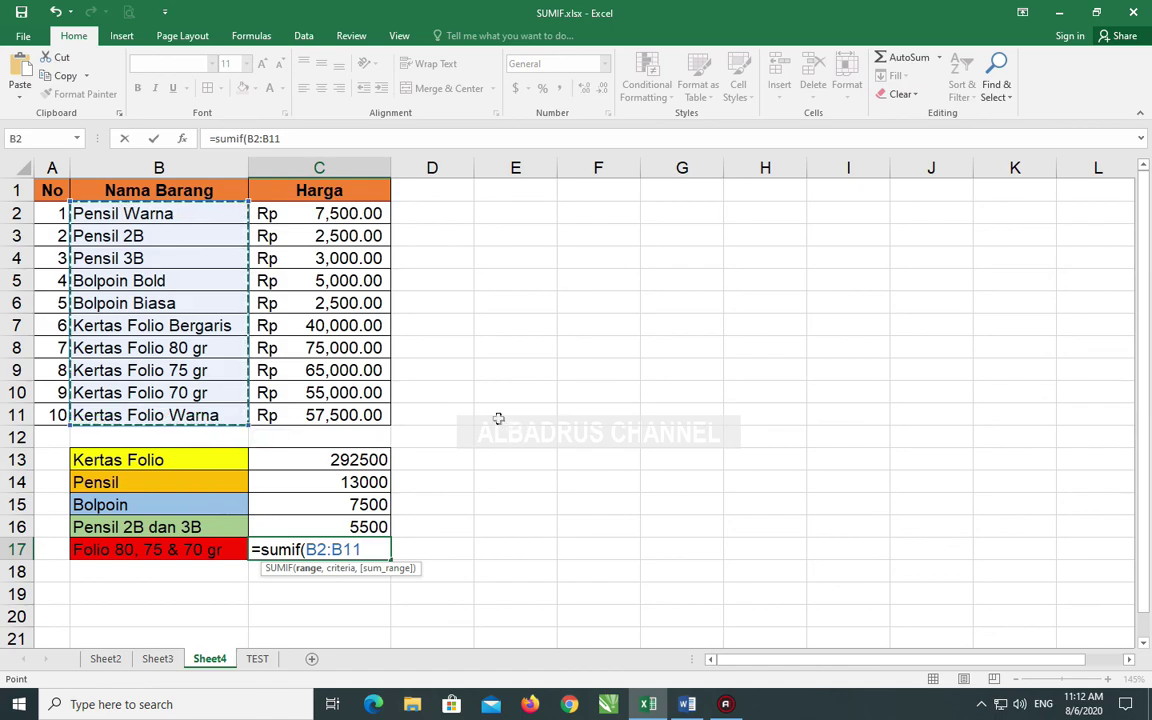
type(",\"")
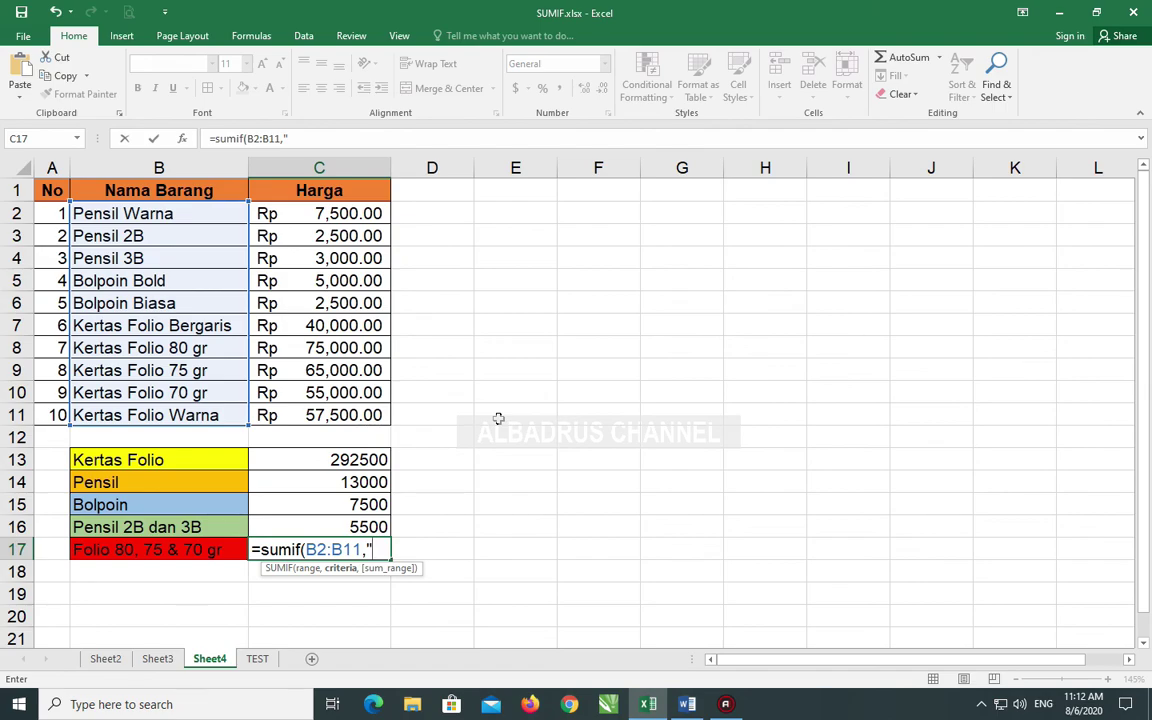
type("*")
type("Folio")
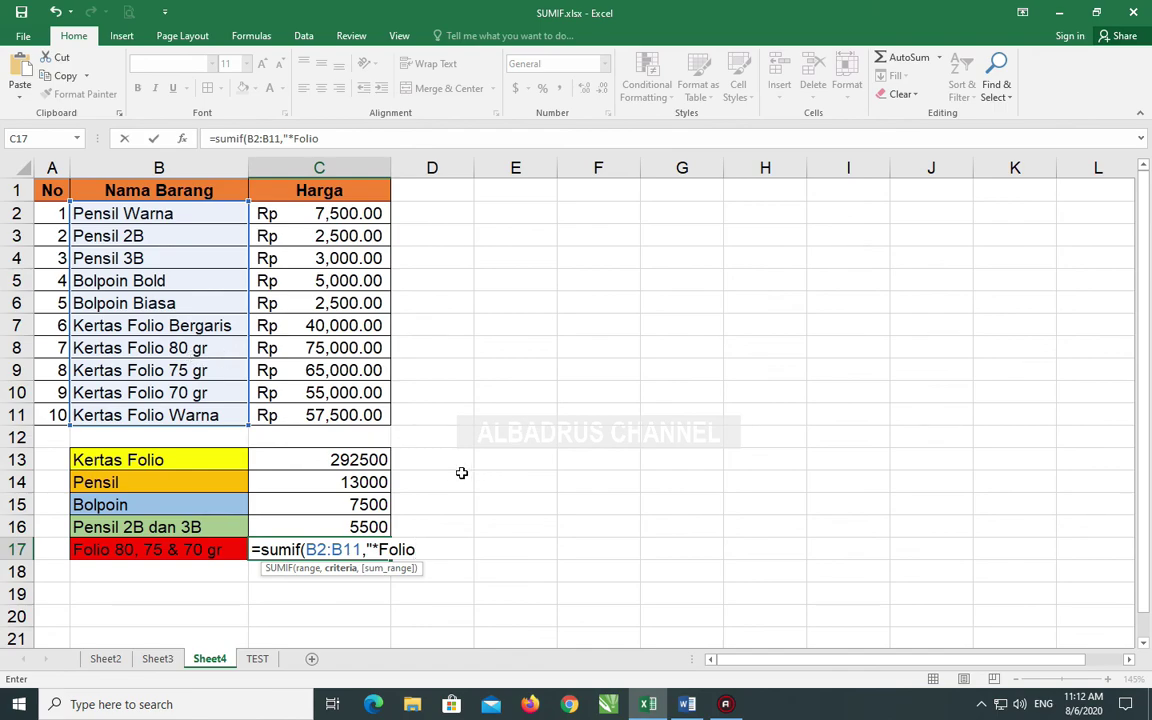
type("????")
type("??\"")
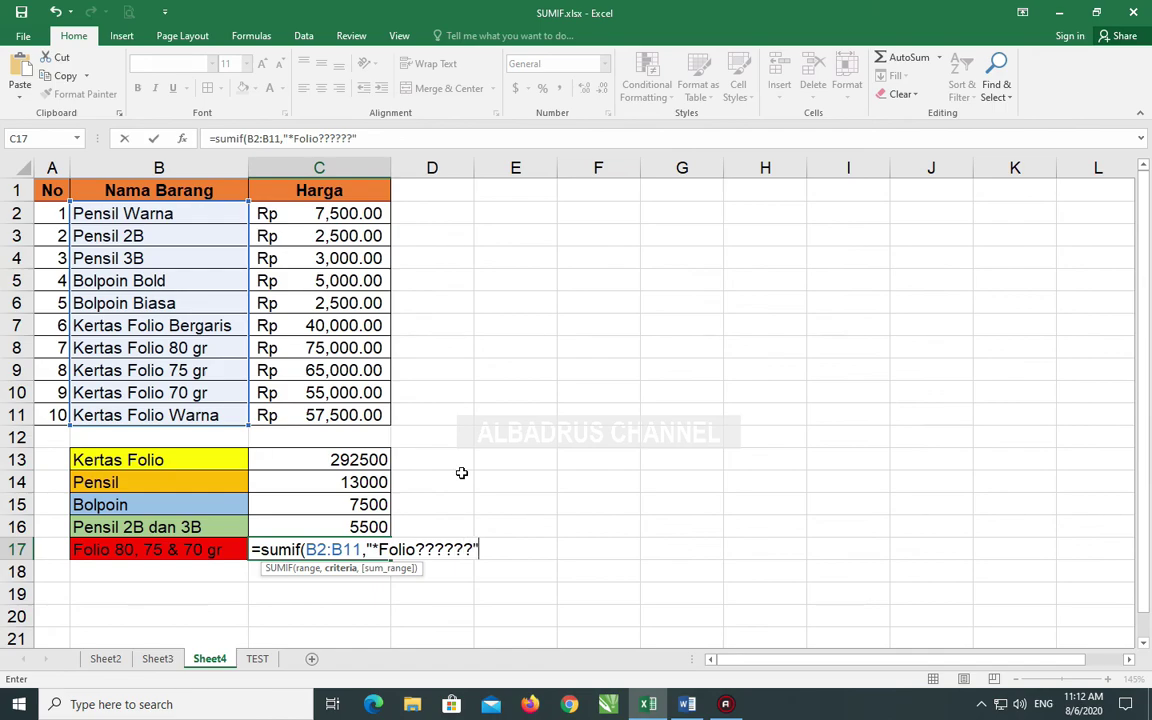
type(",")
left_click(343, 213)
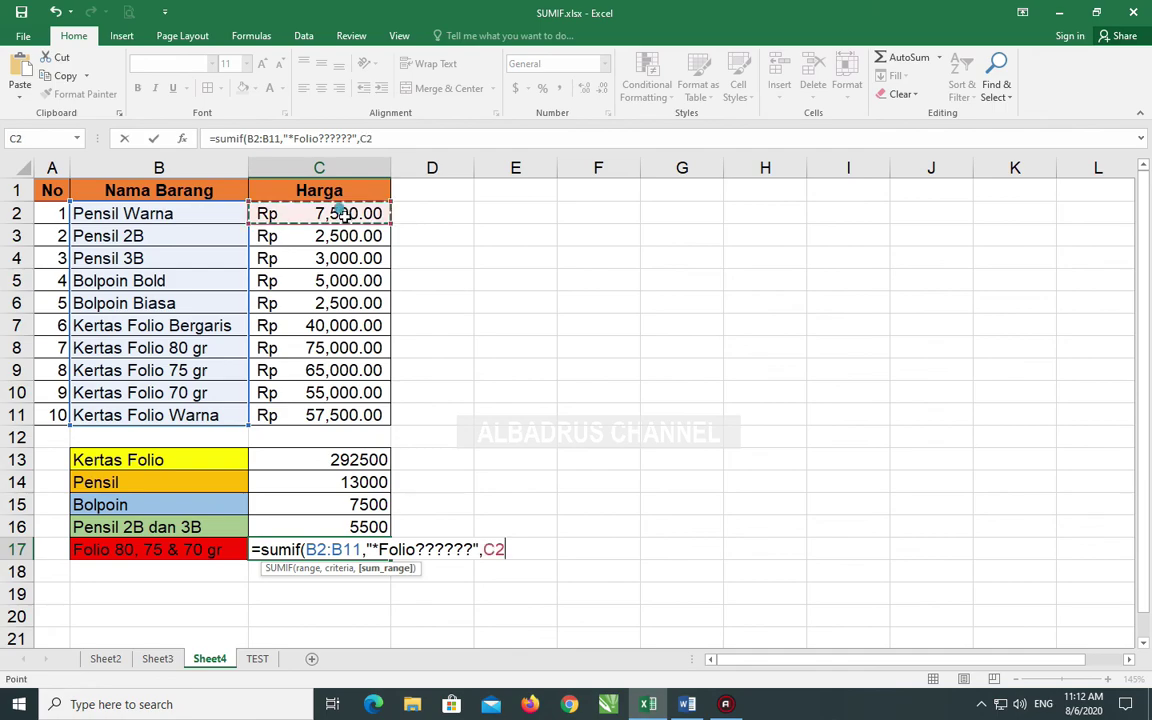
left_click_drag(343, 213, 347, 412)
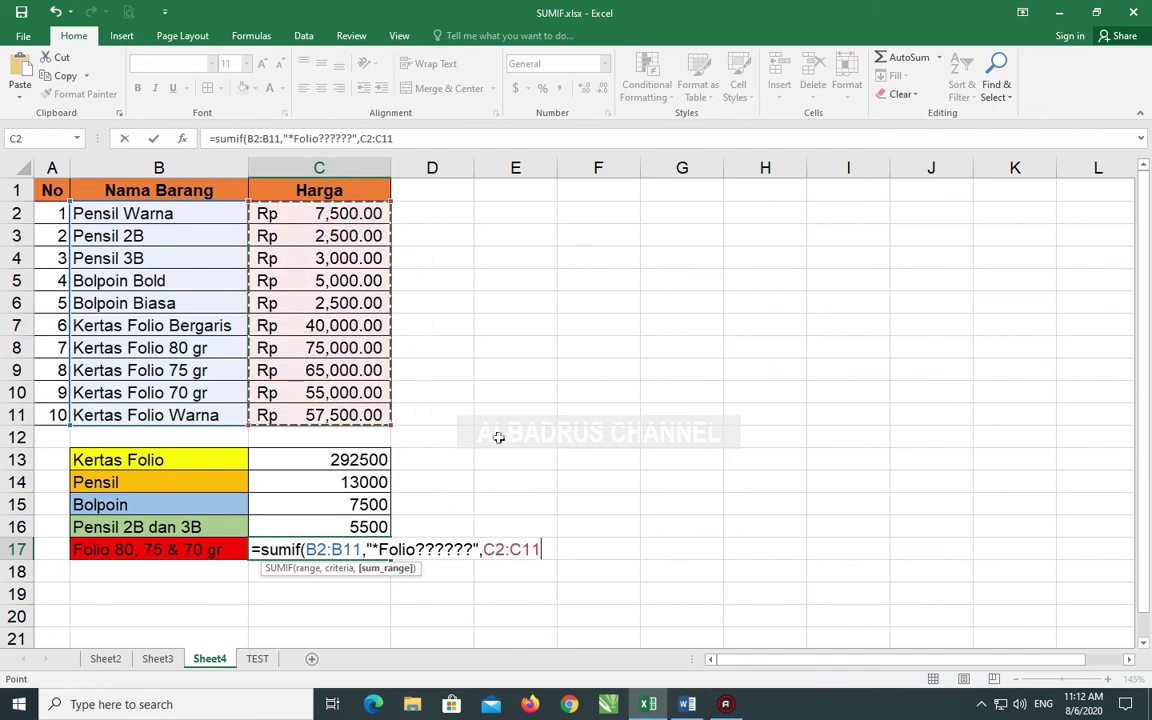
key("Return")
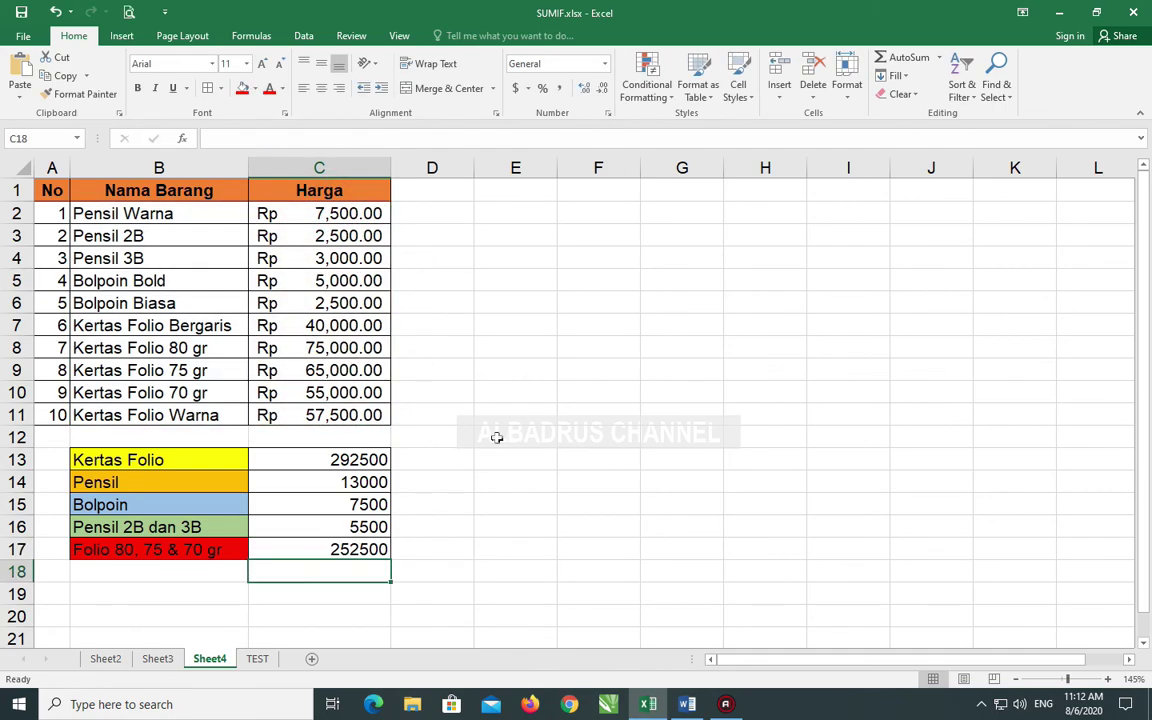
Step: Select the five totals C13:C17 and open the full number format settings
left_click_drag(317, 462, 320, 549)
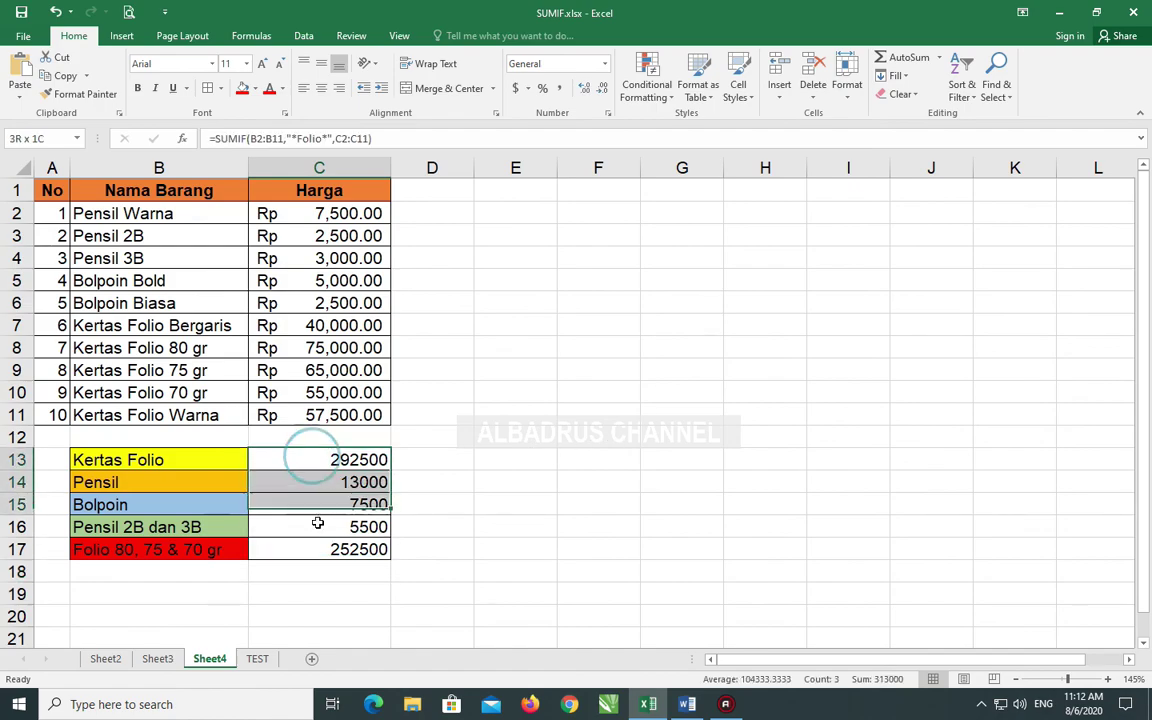
left_click(605, 64)
left_click(725, 247)
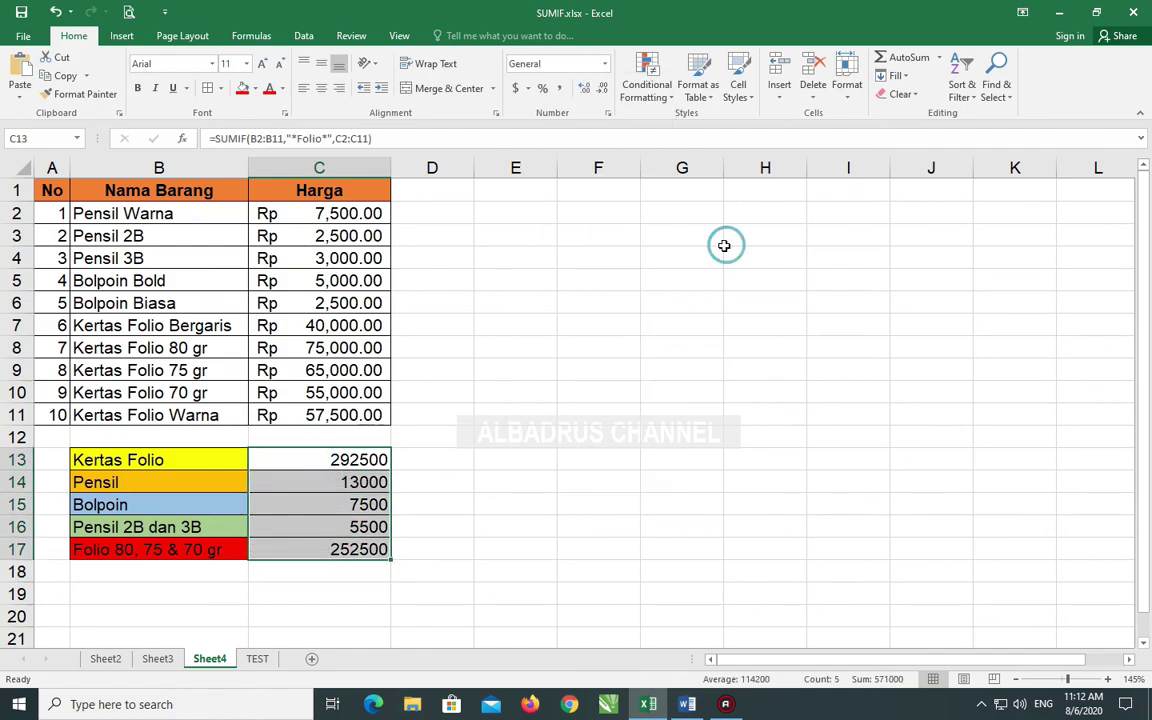
left_click(605, 64)
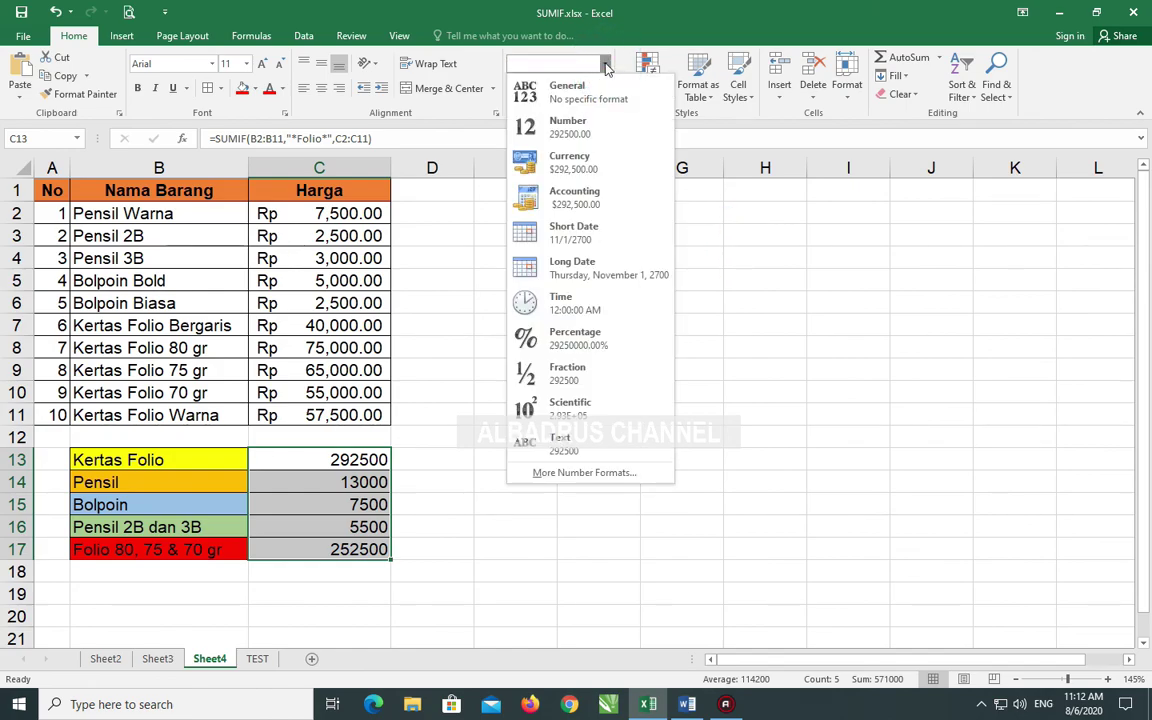
left_click(608, 113)
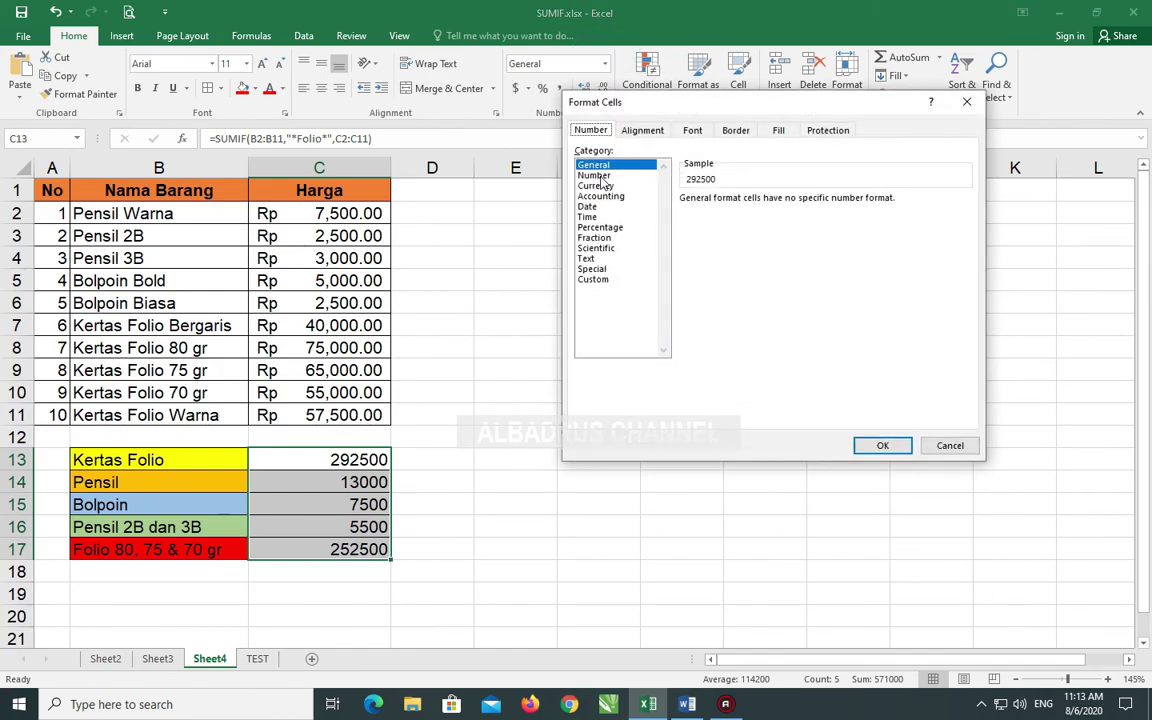
Step: Apply Accounting format with the Rp Indonesian symbol to the totals
left_click(600, 196)
left_click(818, 219)
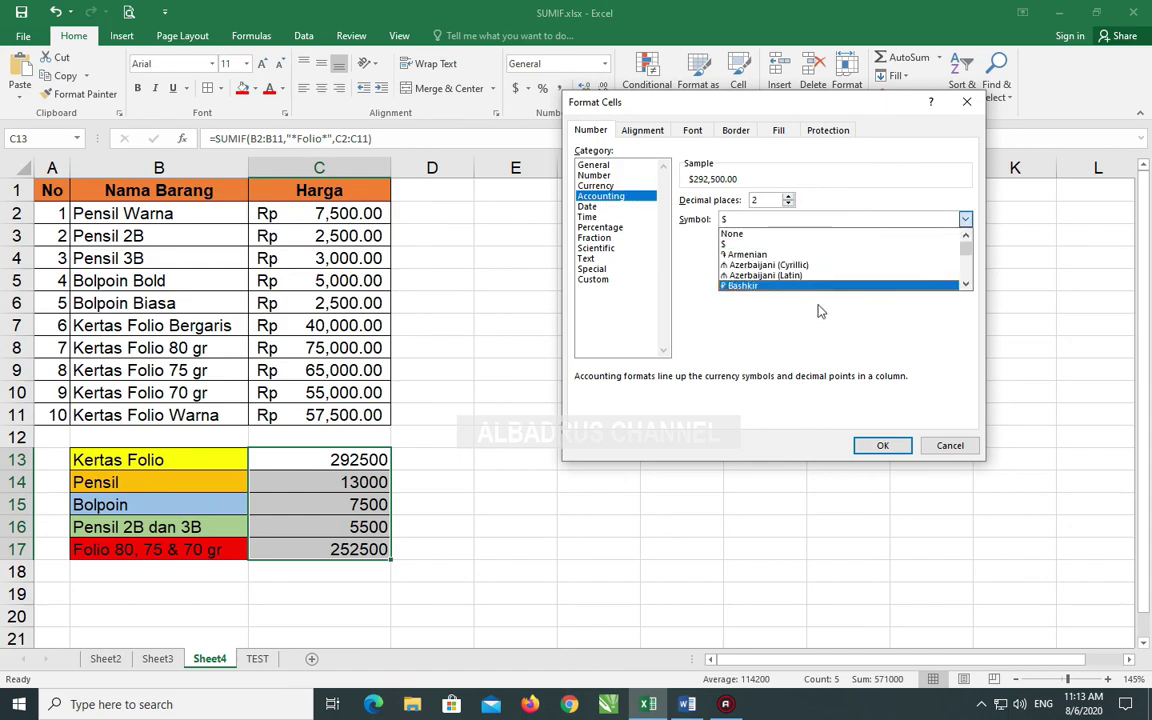
scroll(818, 270, "down", 5)
scroll(818, 270, "down", 10)
scroll(823, 270, "down", 10)
scroll(823, 270, "down", 10)
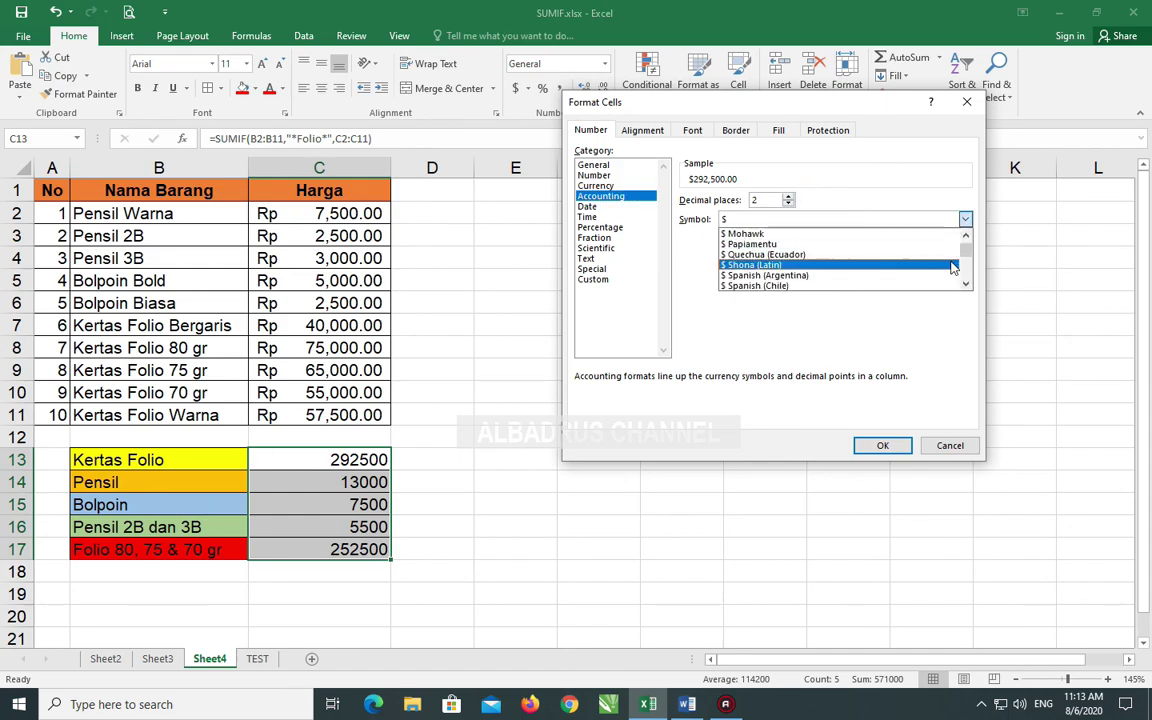
left_click_drag(965, 250, 966, 264)
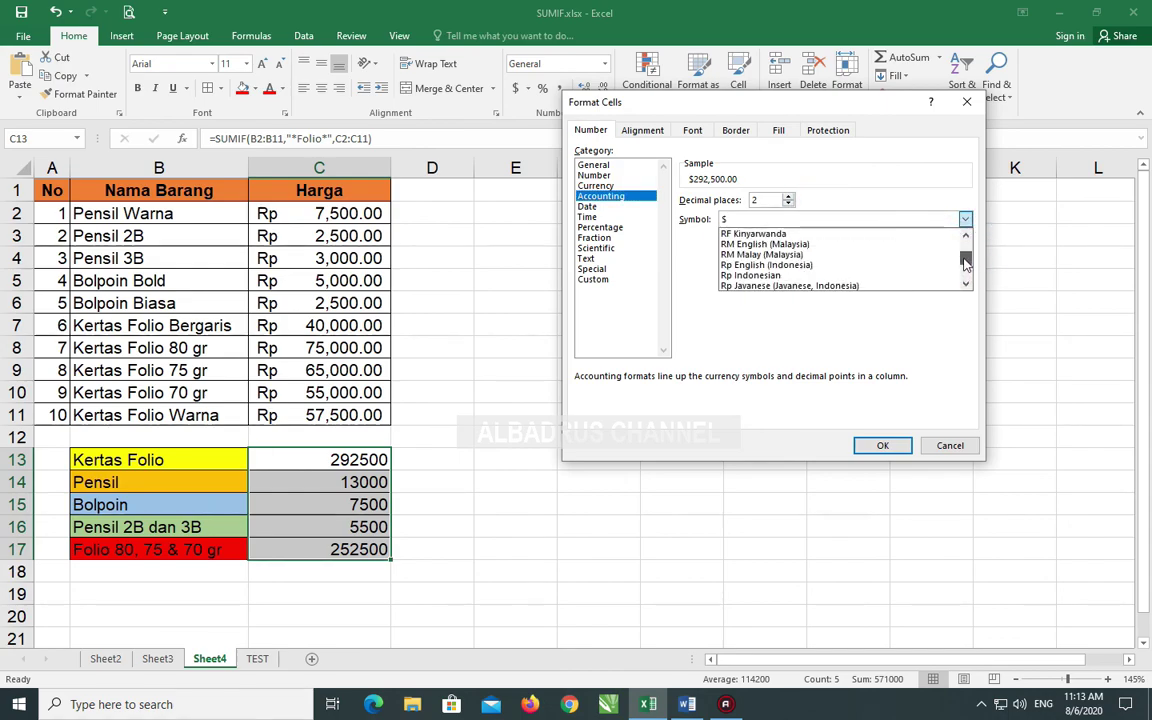
left_click(790, 275)
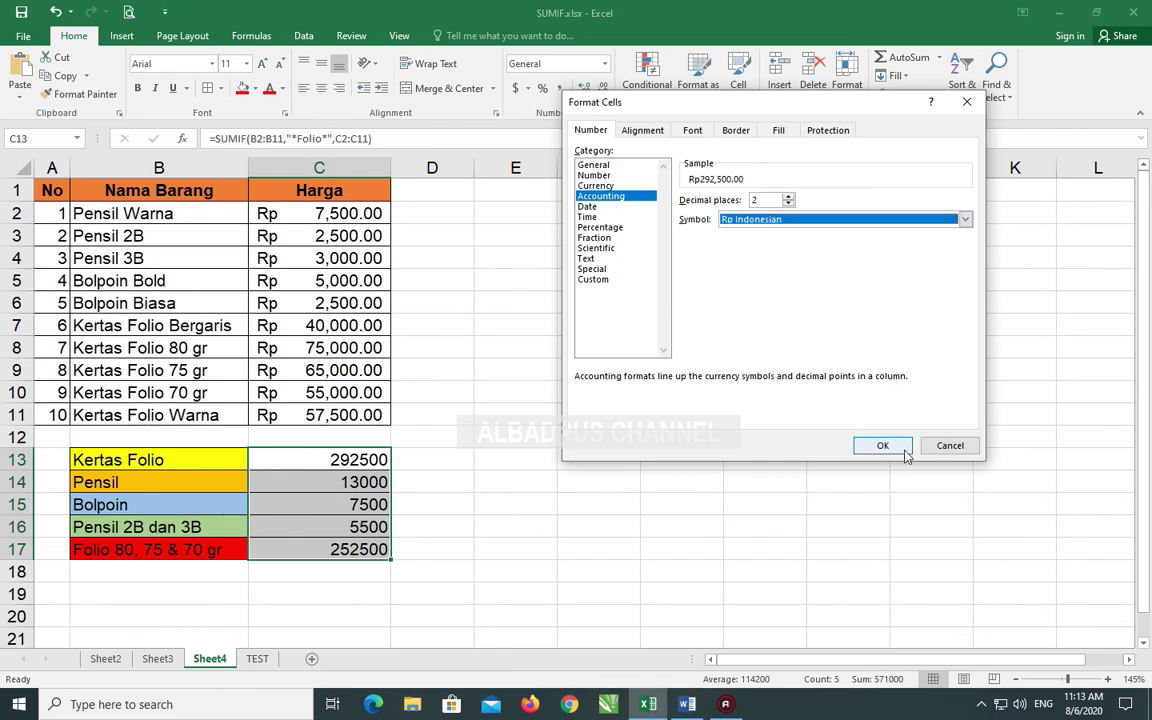
left_click(884, 446)
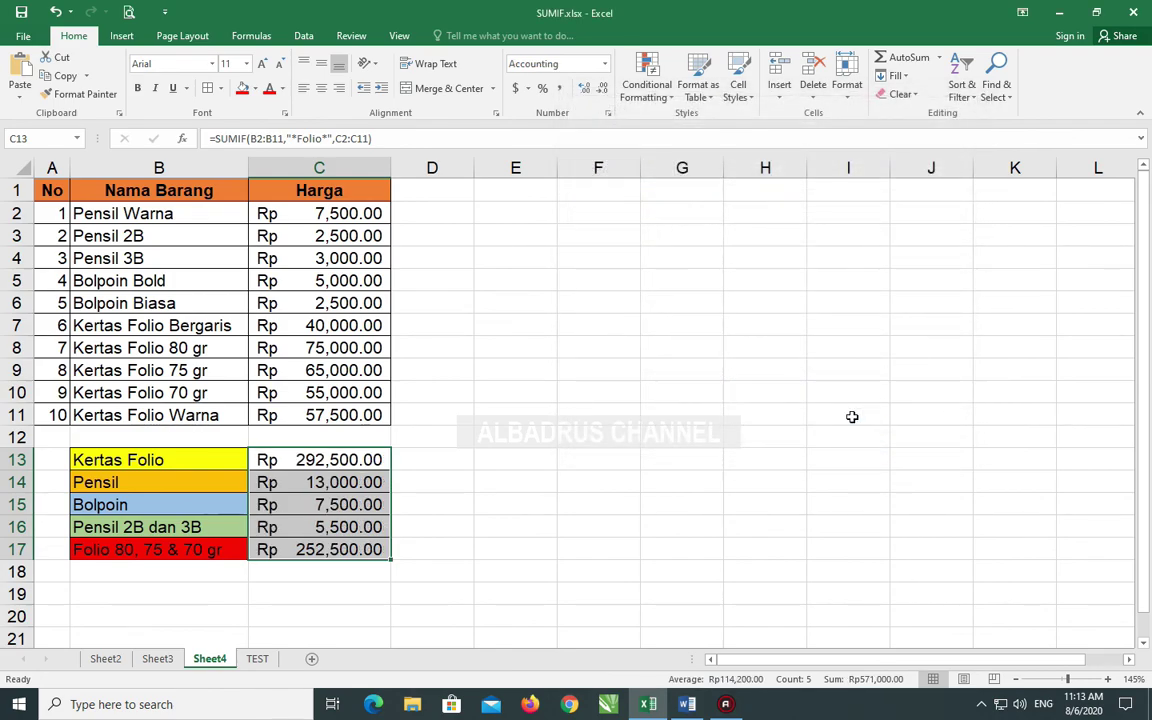
left_click(550, 590)
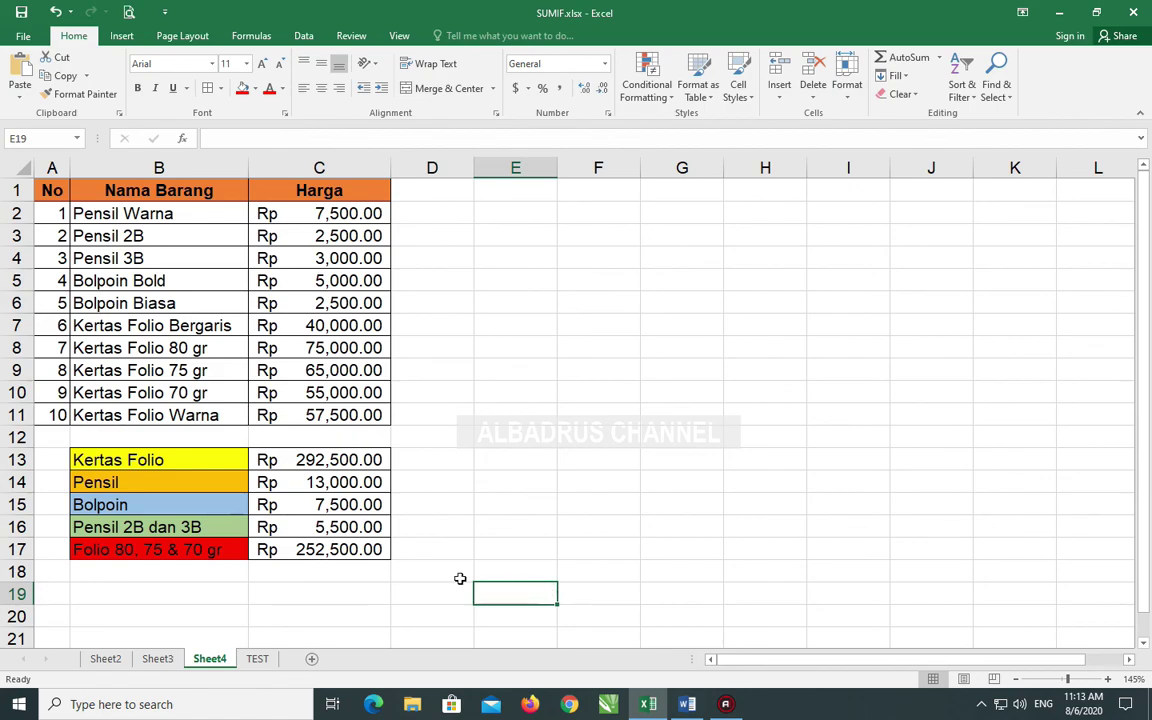
Step: Show the TEST sheet's sales report and select C4, the Nama Barang cell beside code K-35
left_click(257, 660)
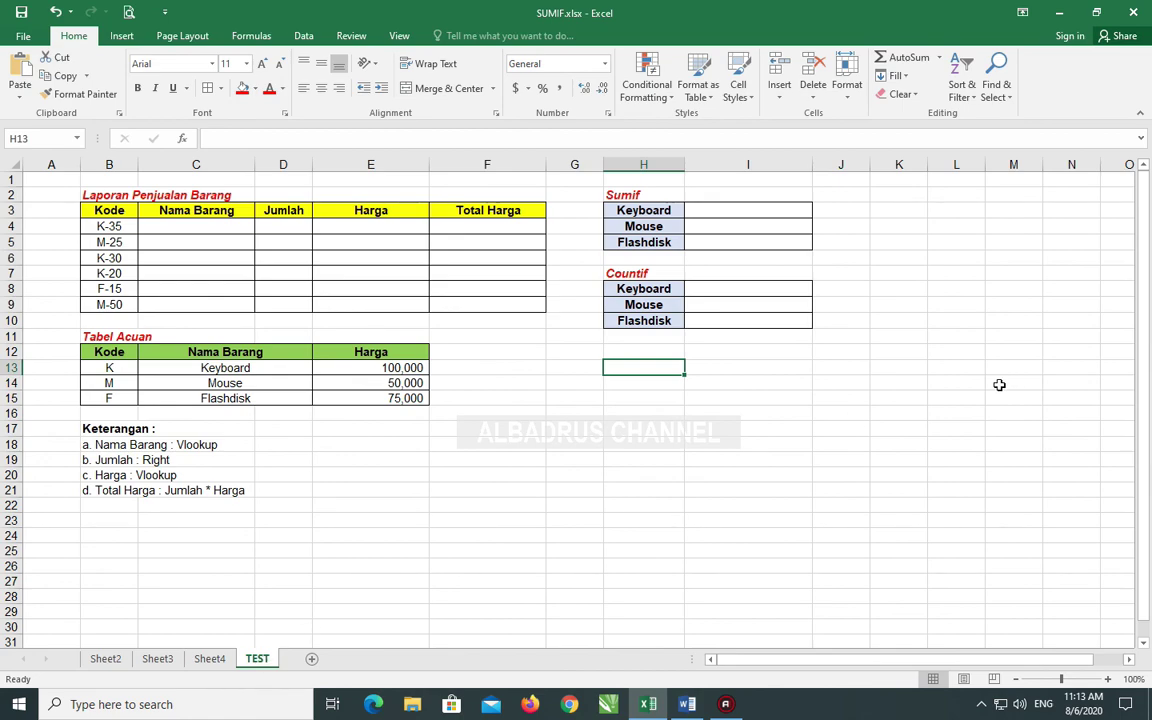
left_click(715, 212)
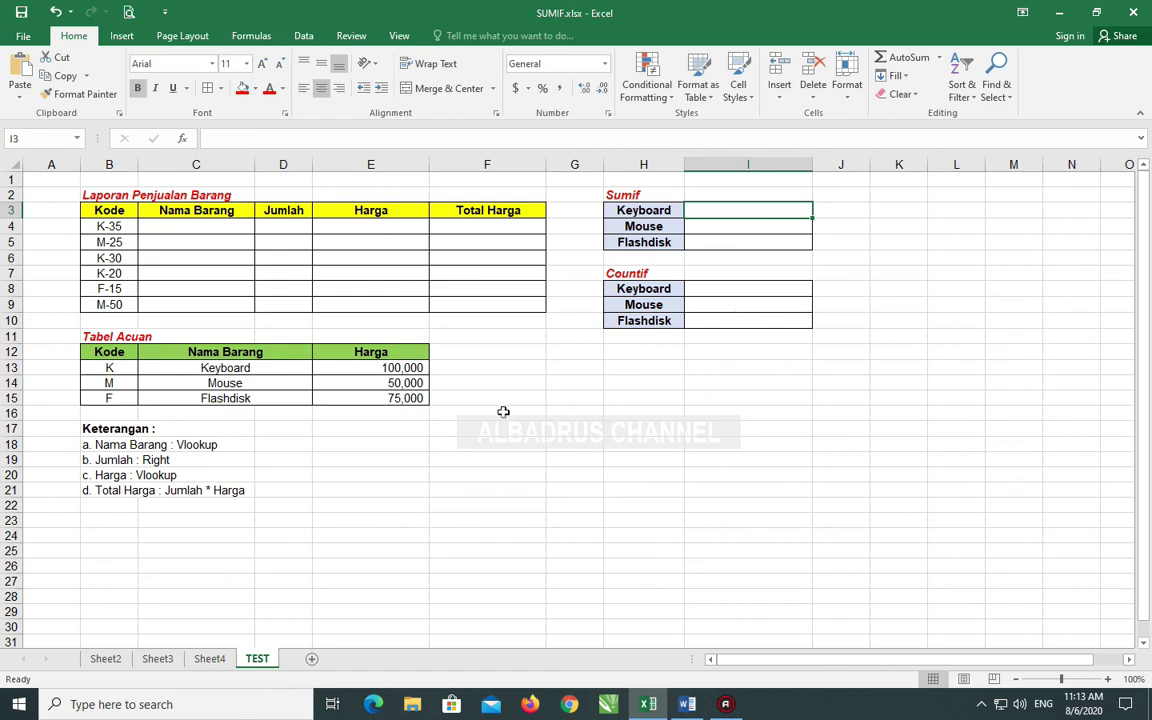
left_click(106, 226)
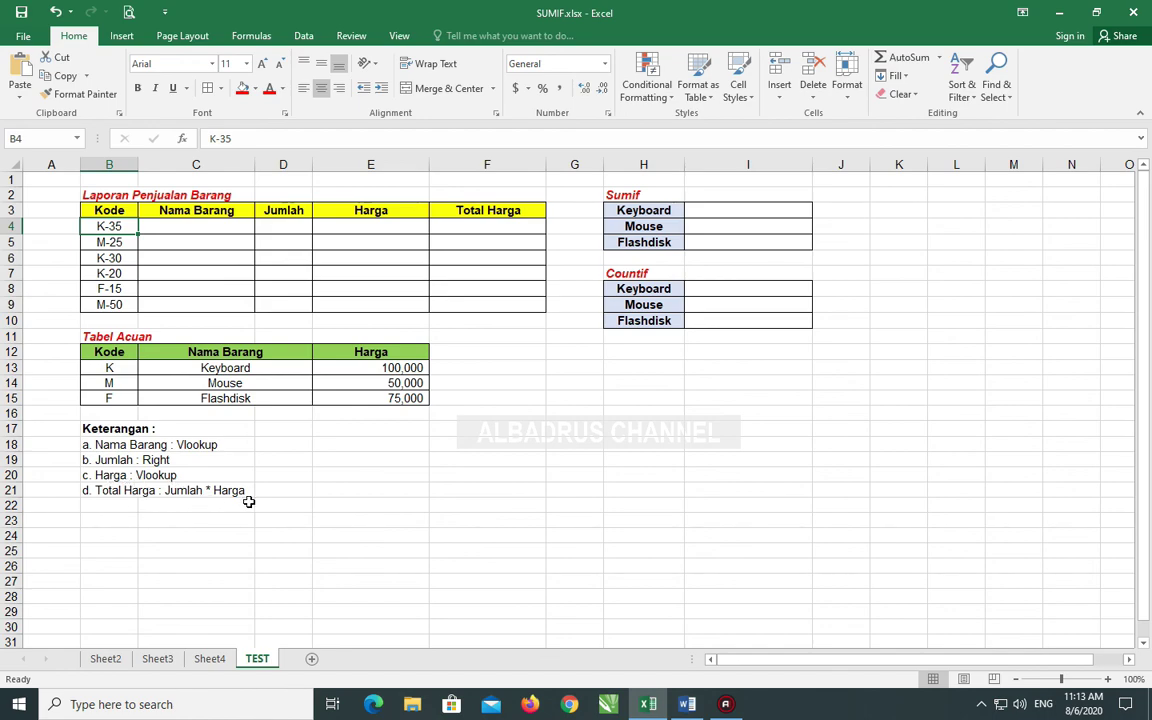
left_click(205, 226)
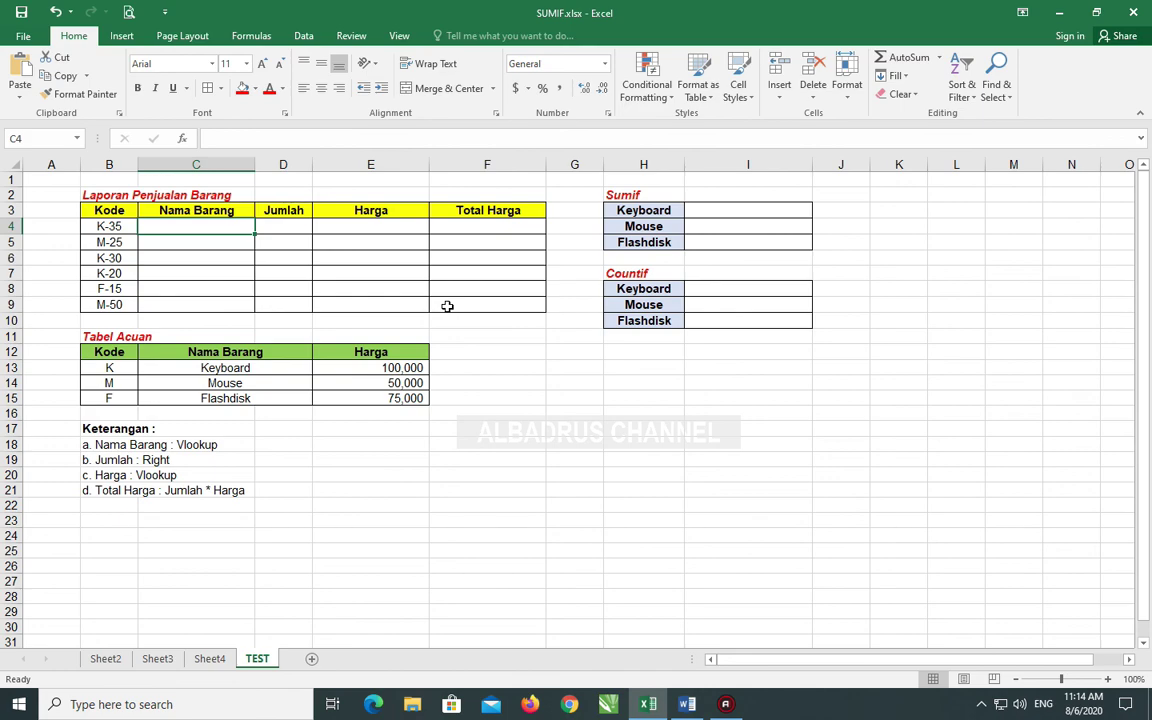
Step: Enter =VLOOKUP(LEFT(B4,1),$B$13:$E$15,2,FALSE) in C4 to look up the item name
type("=v")
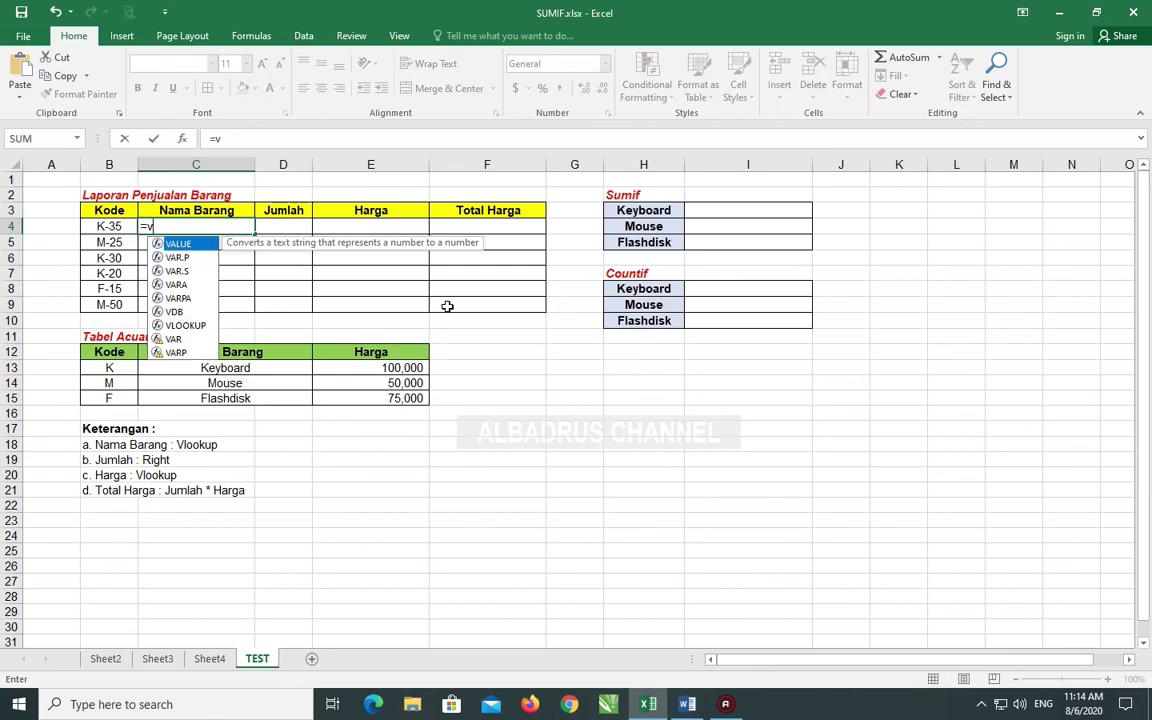
type("lookup")
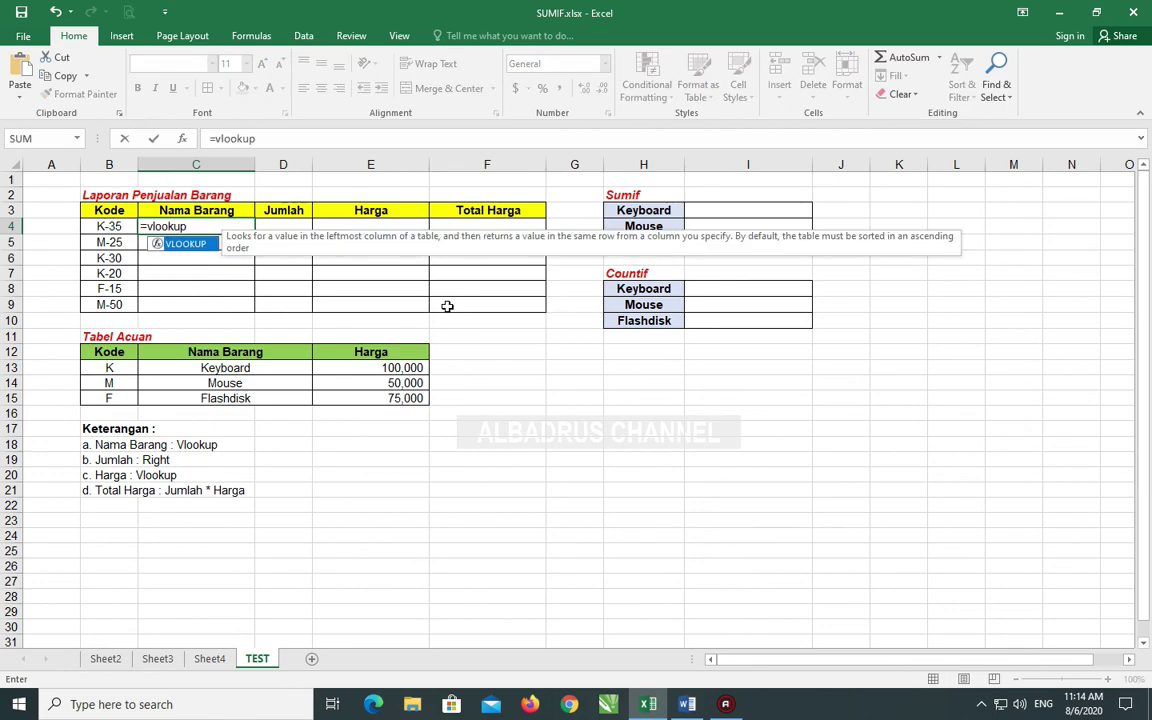
type("(")
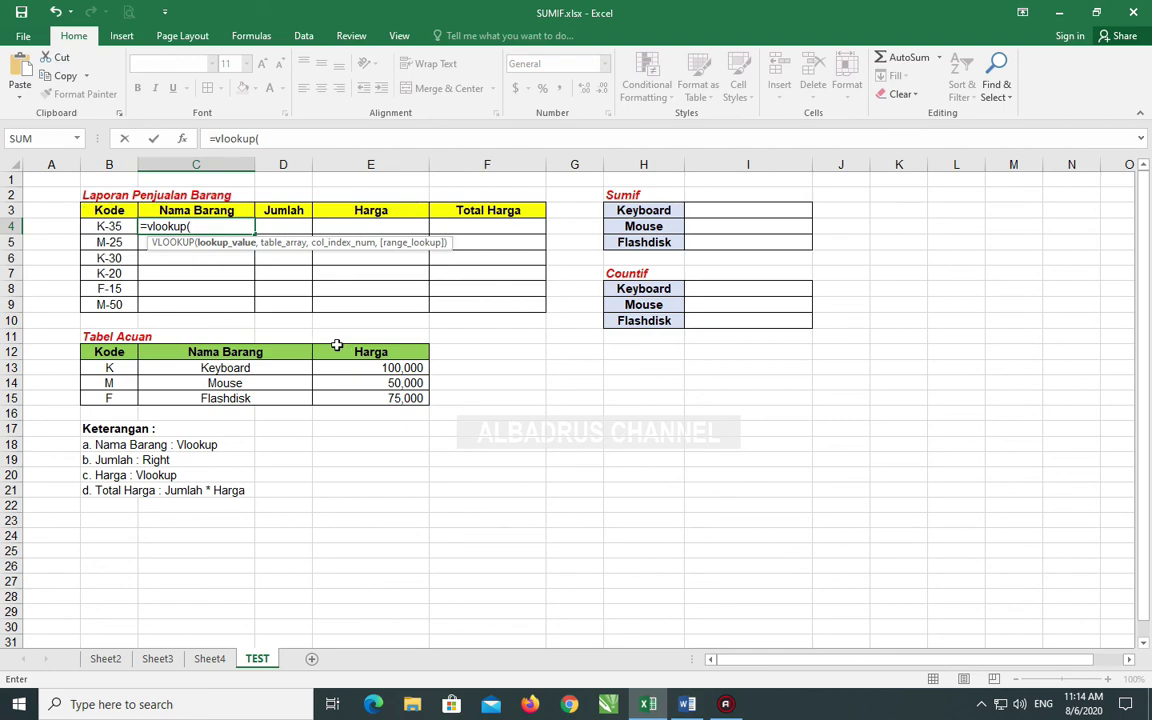
type("r")
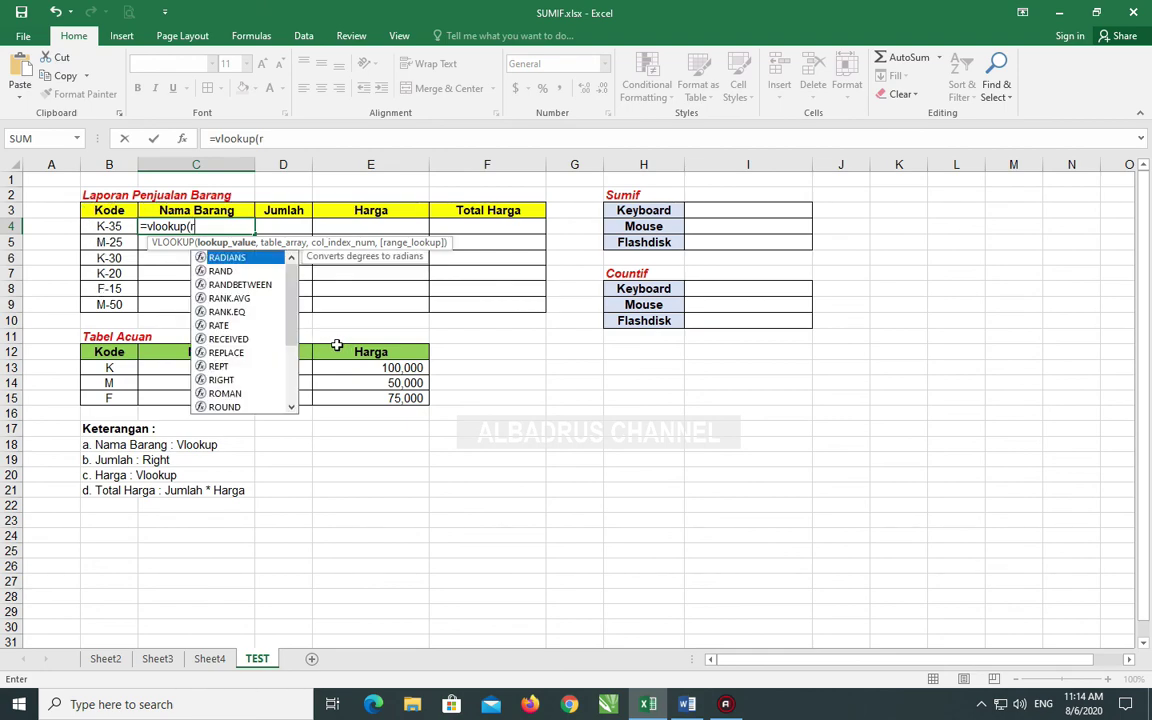
type("i")
key("BackSpace")
key("BackSpace")
type("\\")
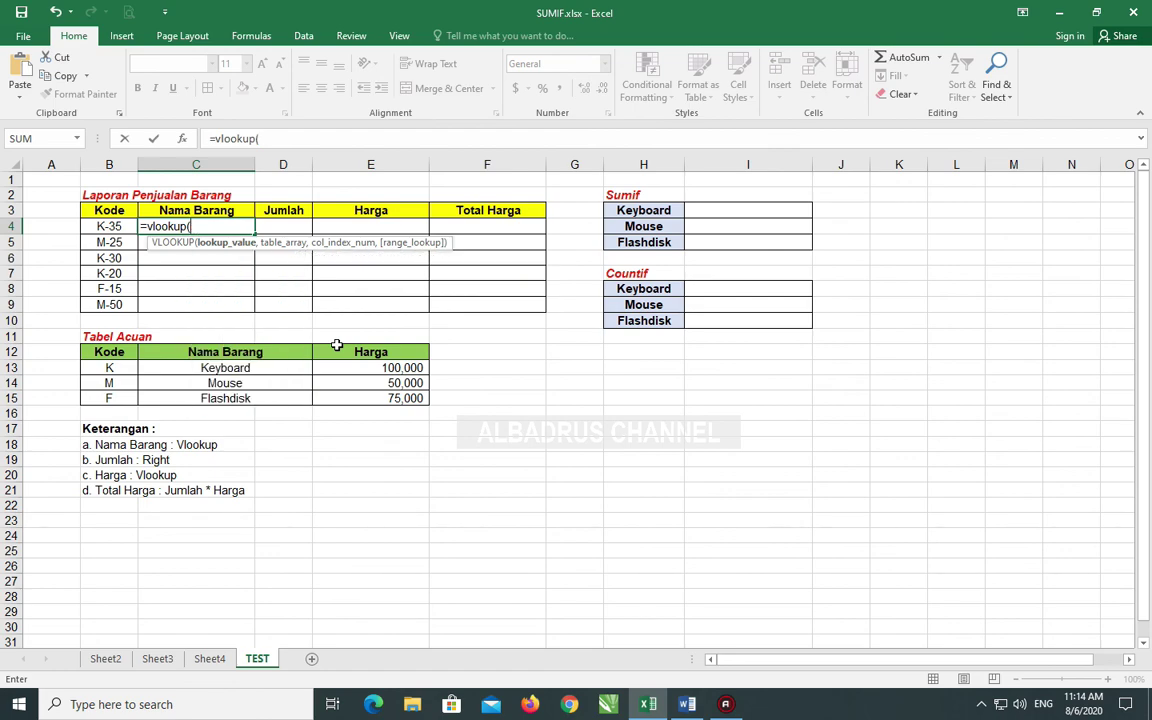
type("left(")
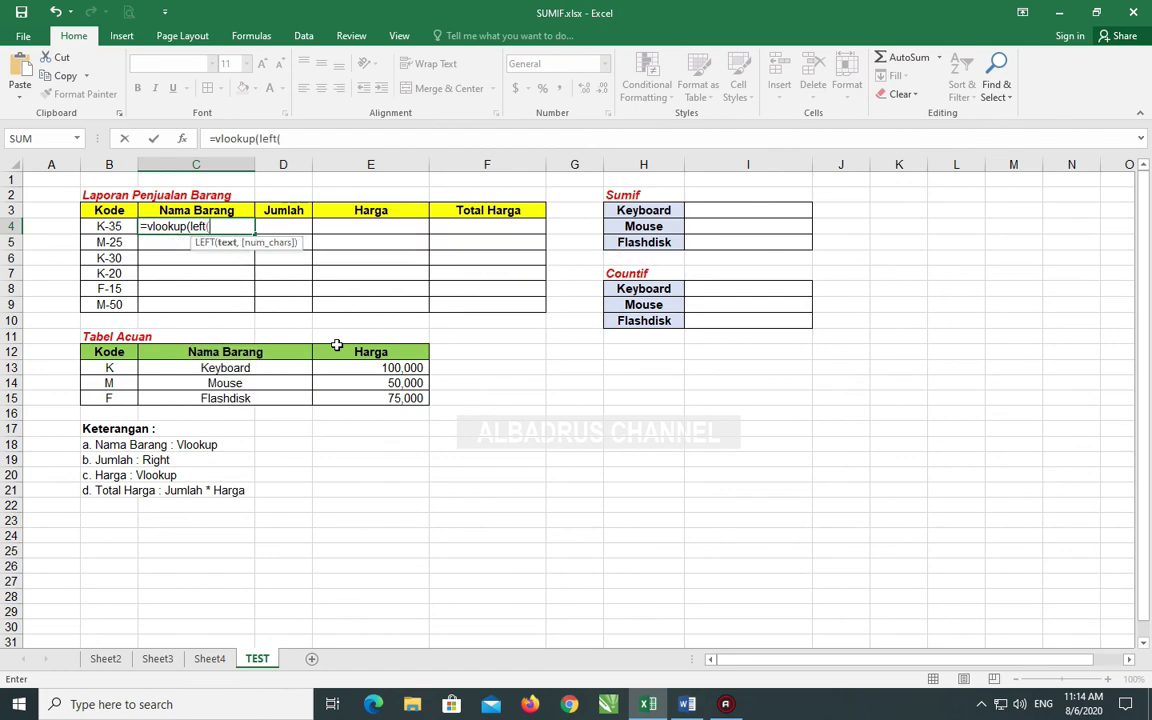
left_click(113, 226)
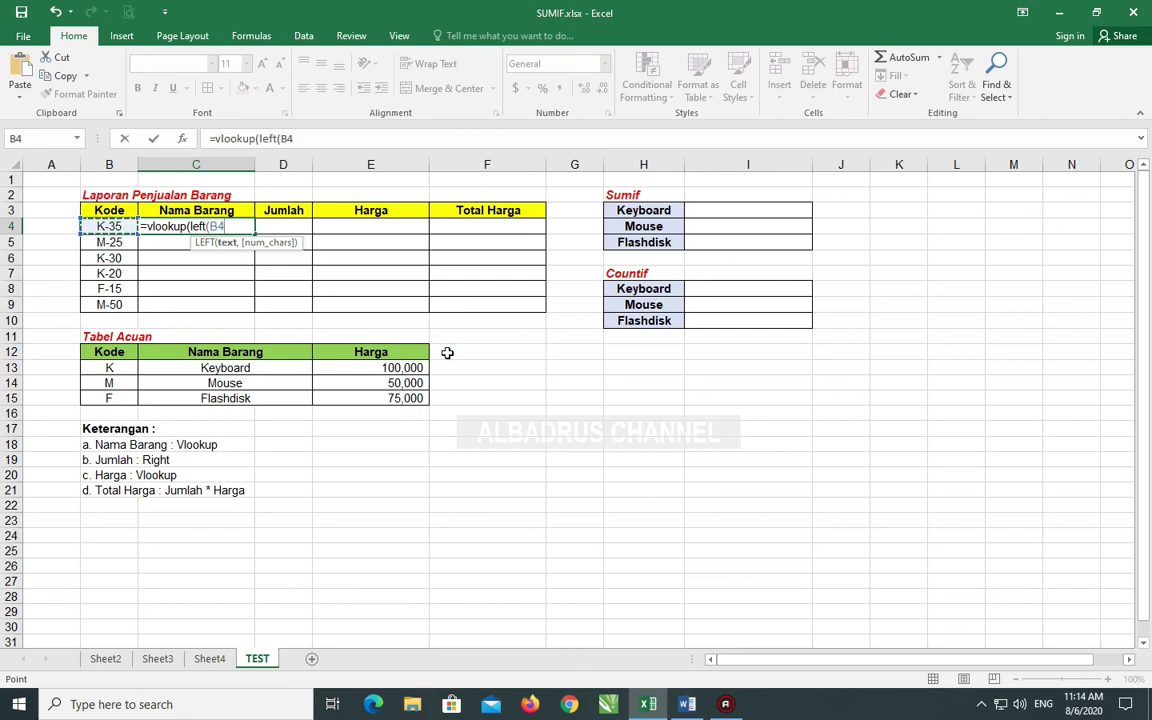
type(",1")
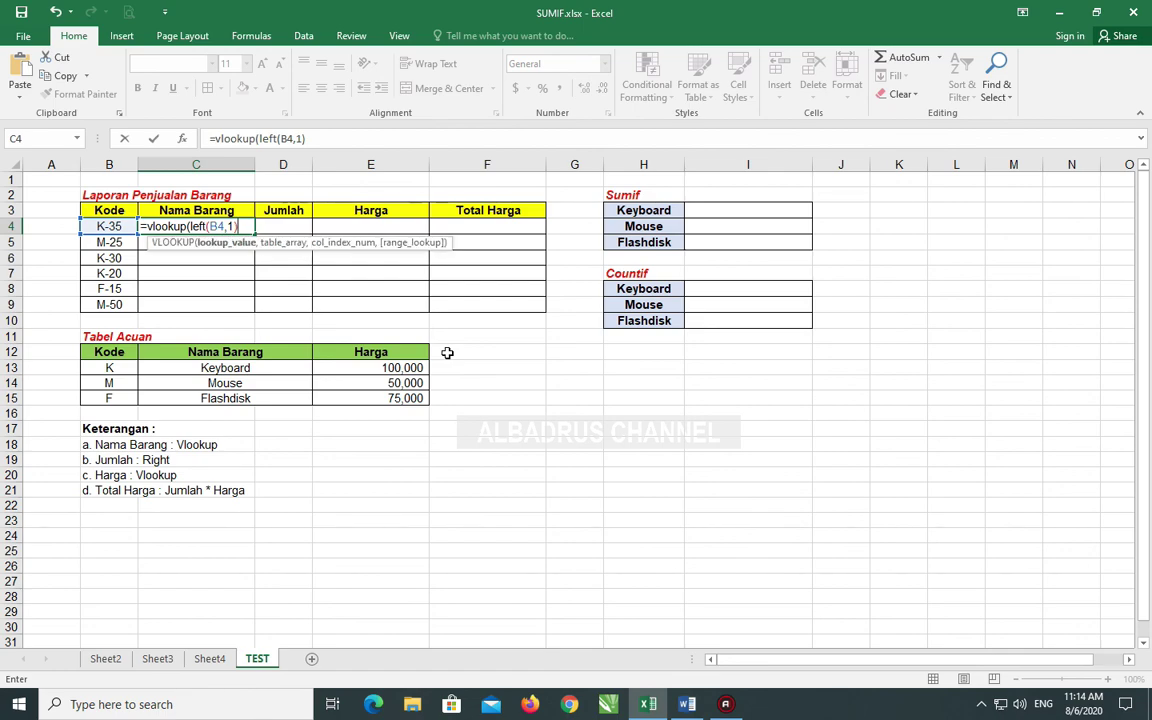
type(",")
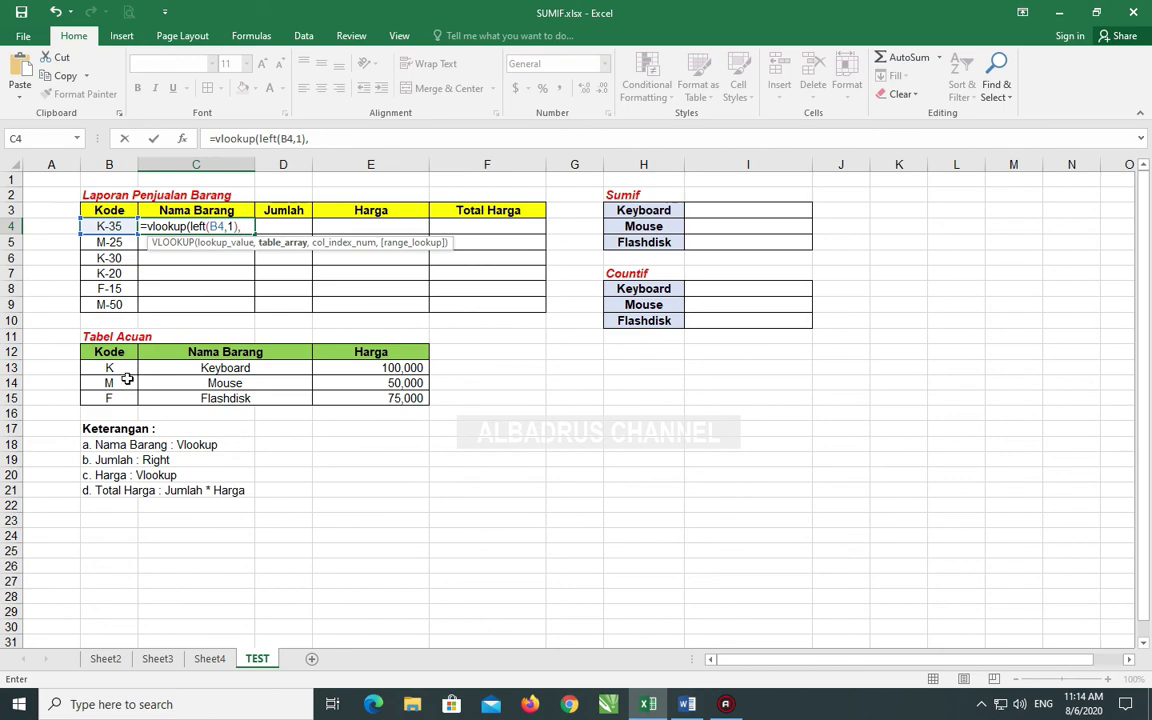
mouse_move(109, 368)
left_mouse_down()
mouse_move(180, 398)
mouse_move(369, 398)
left_mouse_up()
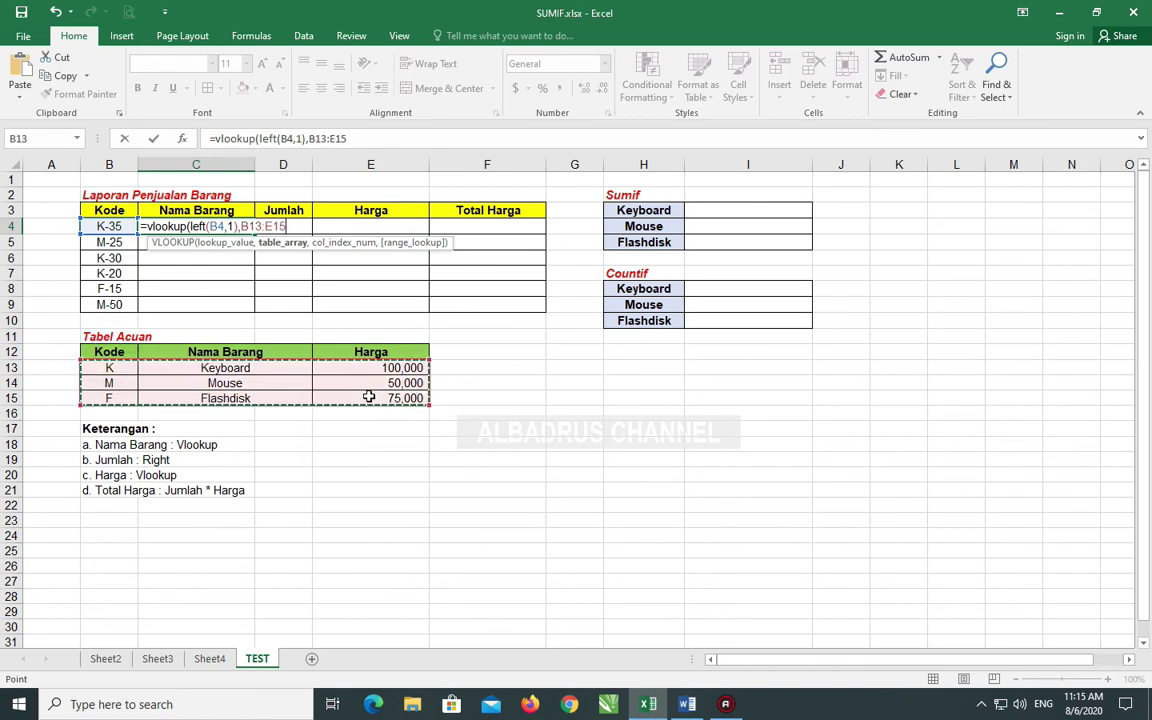
key("F4")
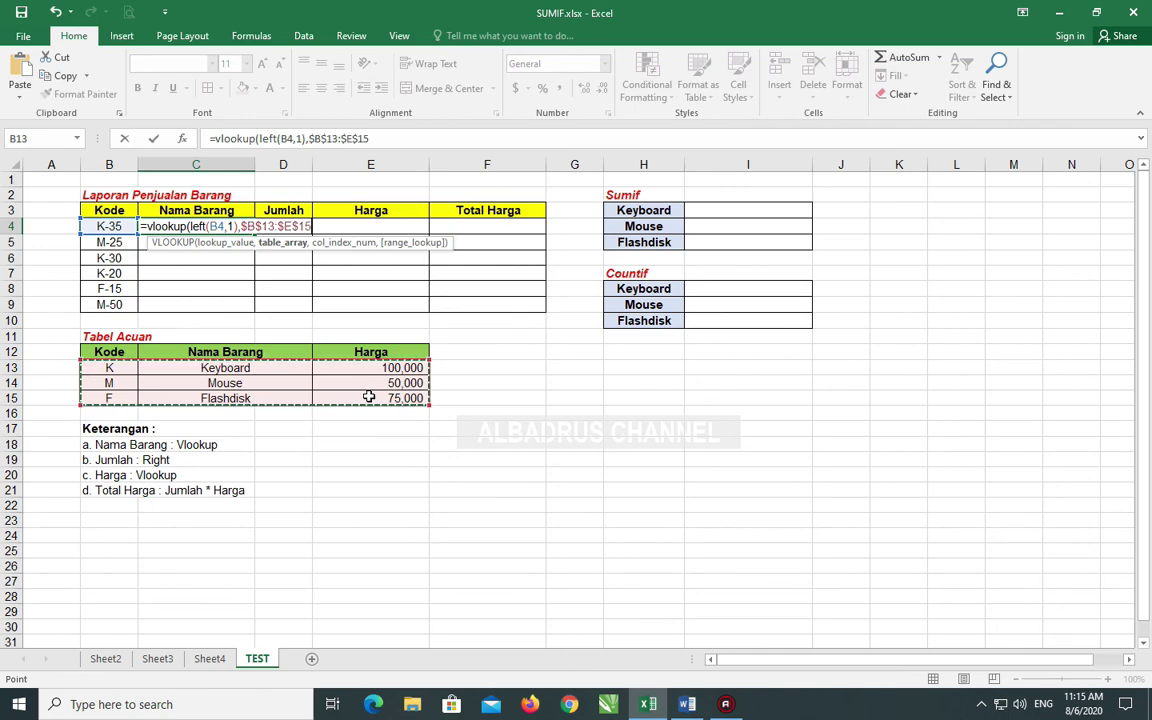
type(",")
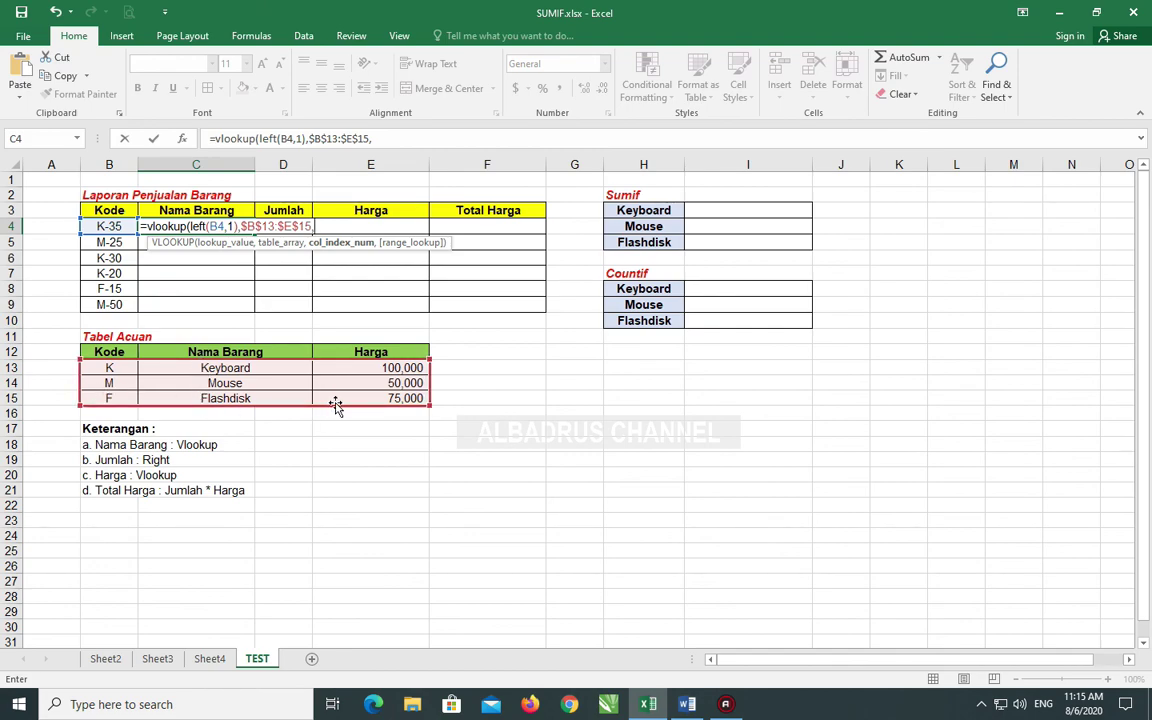
type("2,")
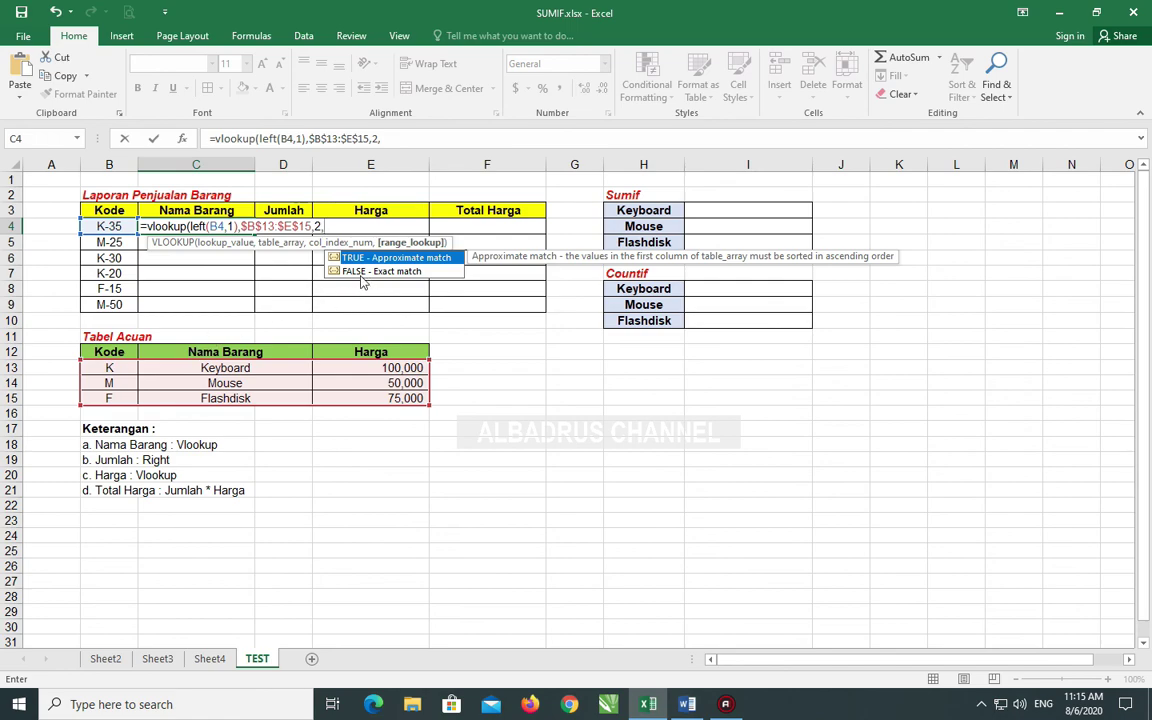
double_click(360, 272)
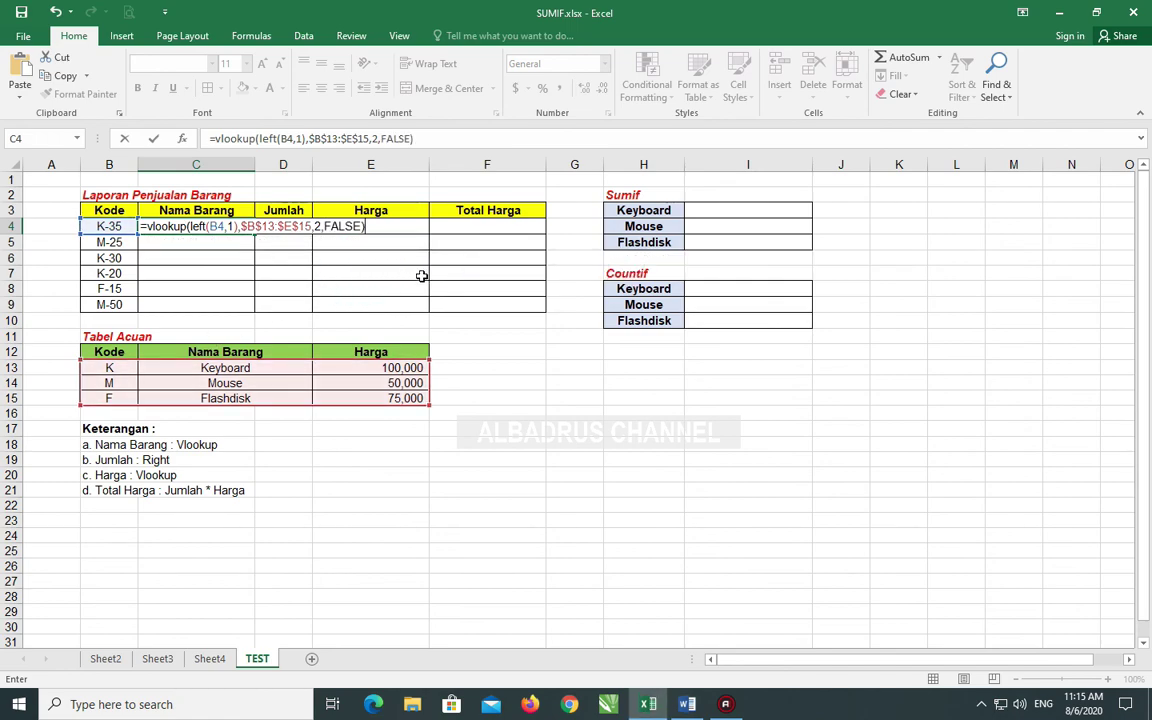
key("Return")
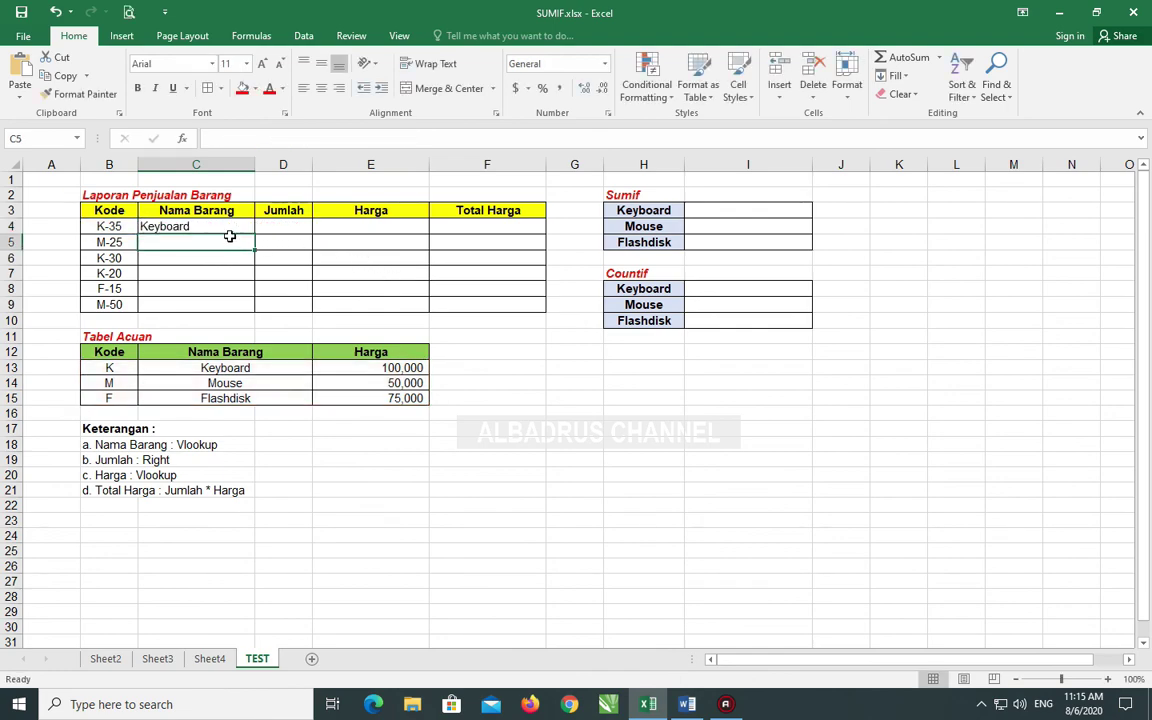
Step: Fill the C4 lookup formula down to C9 so each code gets its item name
left_click(226, 228)
double_click(256, 234)
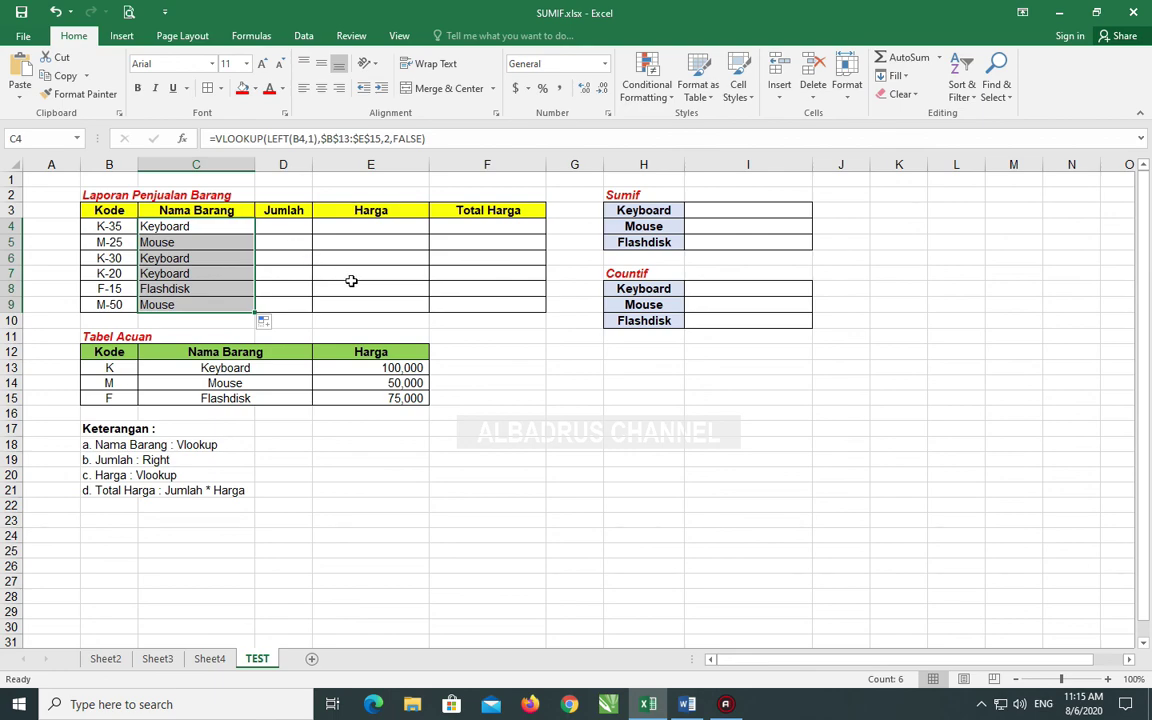
left_click(286, 229)
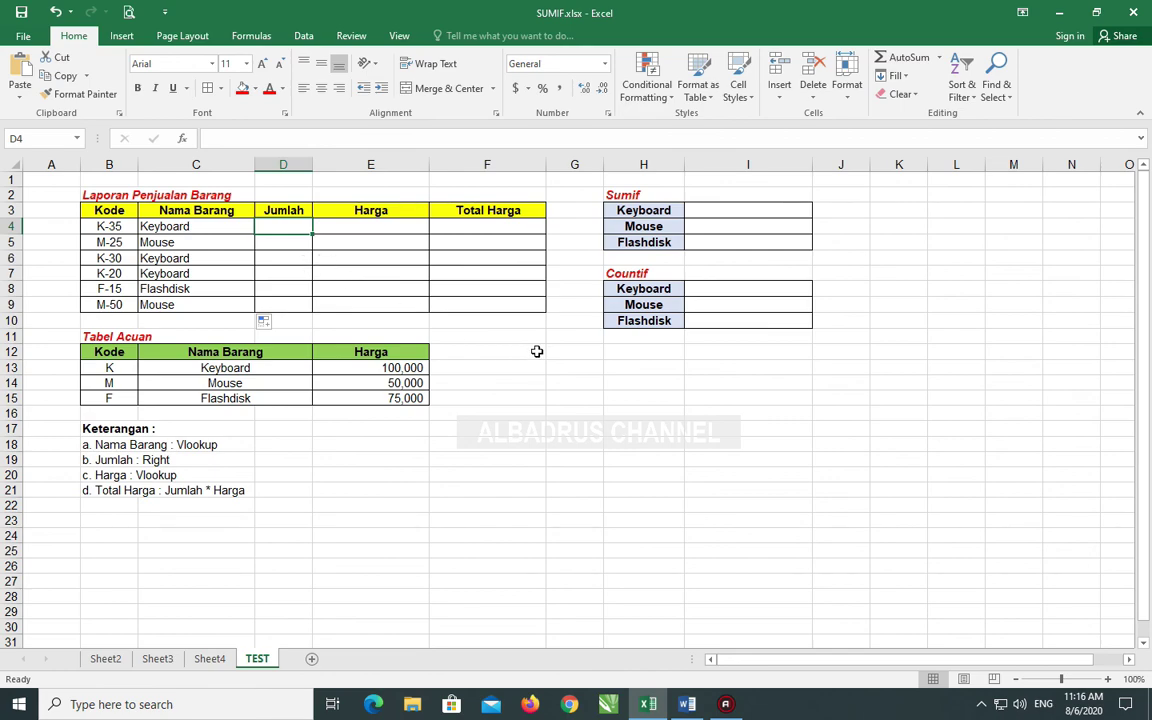
Step: Enter =VALUE(RIGHT(B4,2)) in D4 and fill it down to D9, giving 35, 25, 30, 20, 15, 50
type("=")
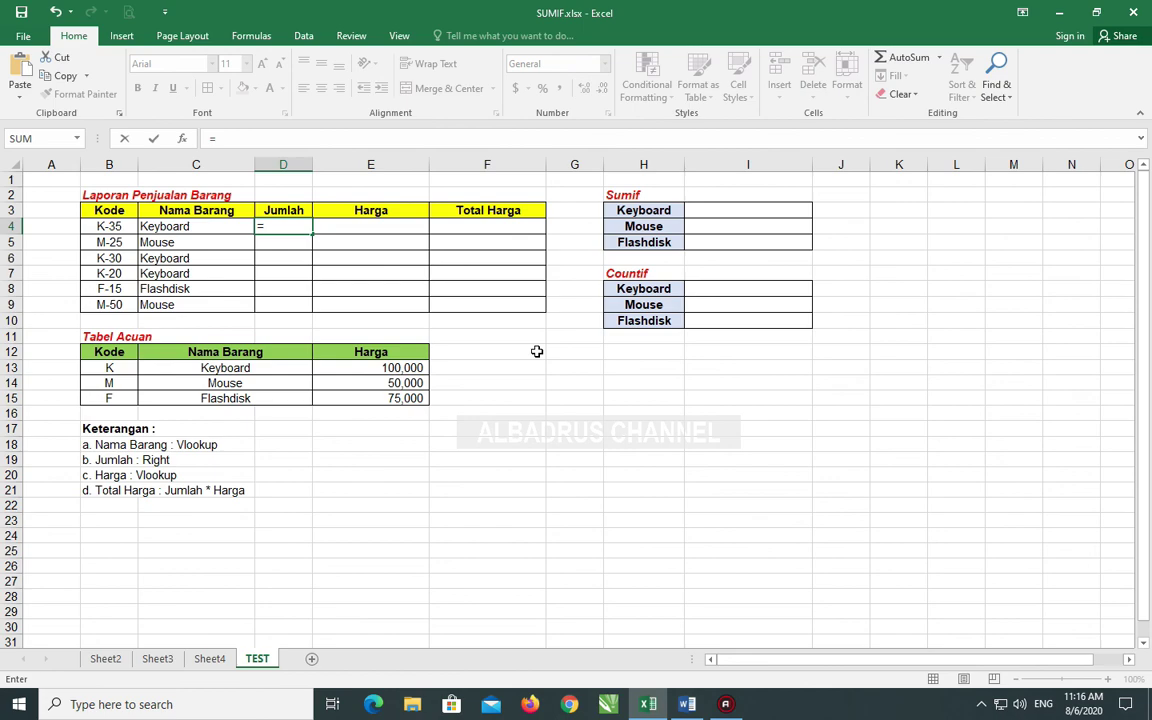
type("va")
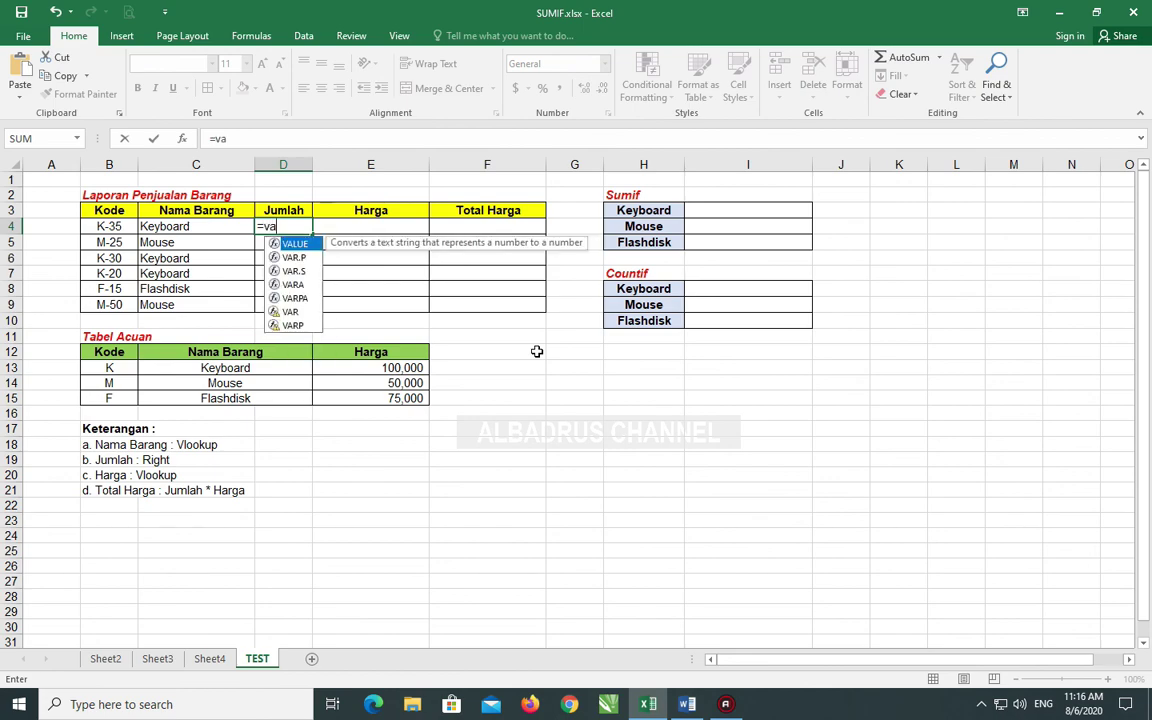
type("lue(ri")
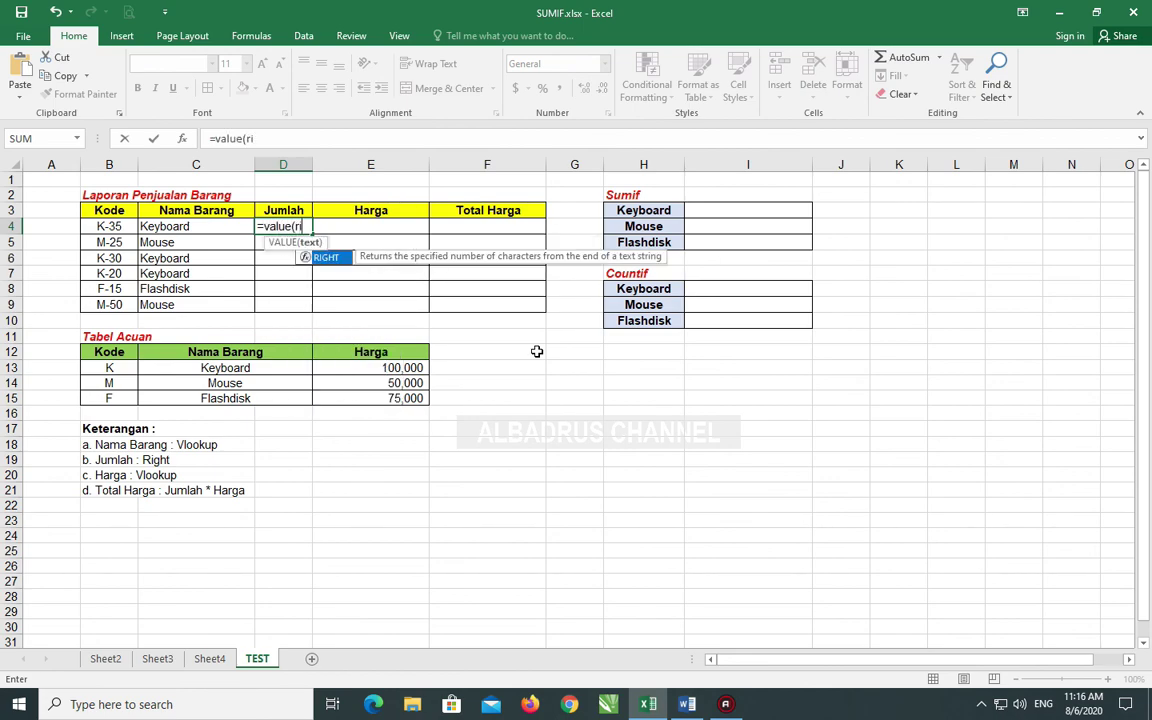
type("ght")
type("(")
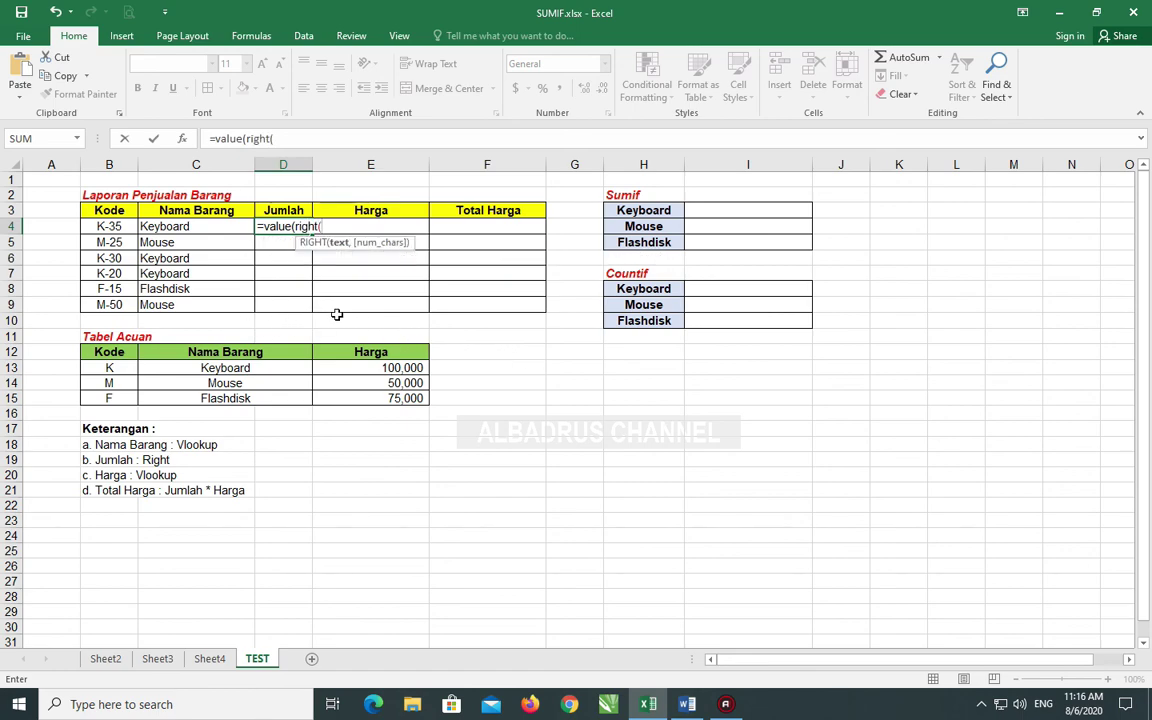
left_click(100, 225)
type(",2")
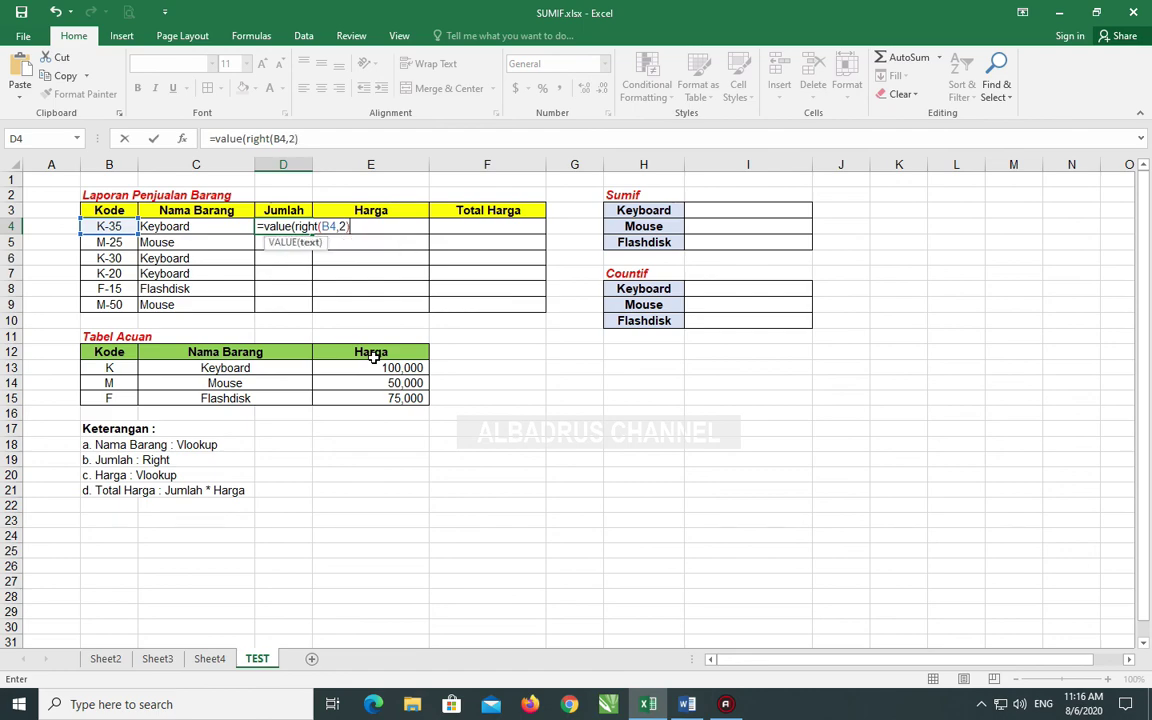
key("Return")
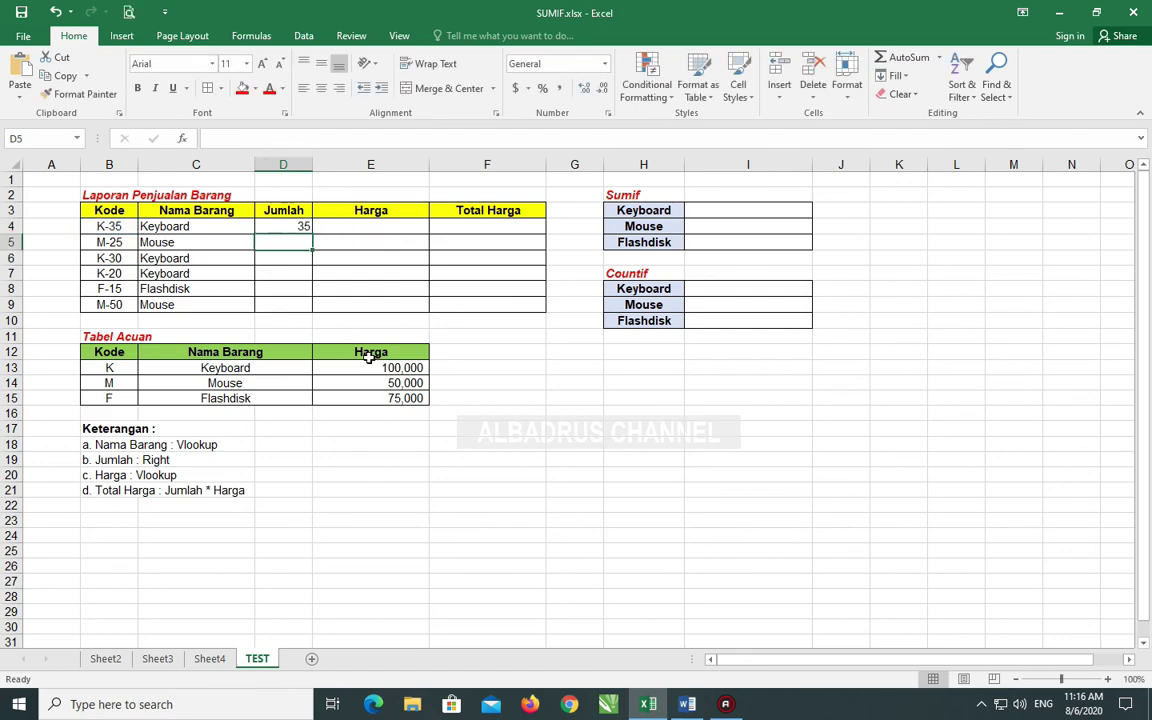
left_click(288, 229)
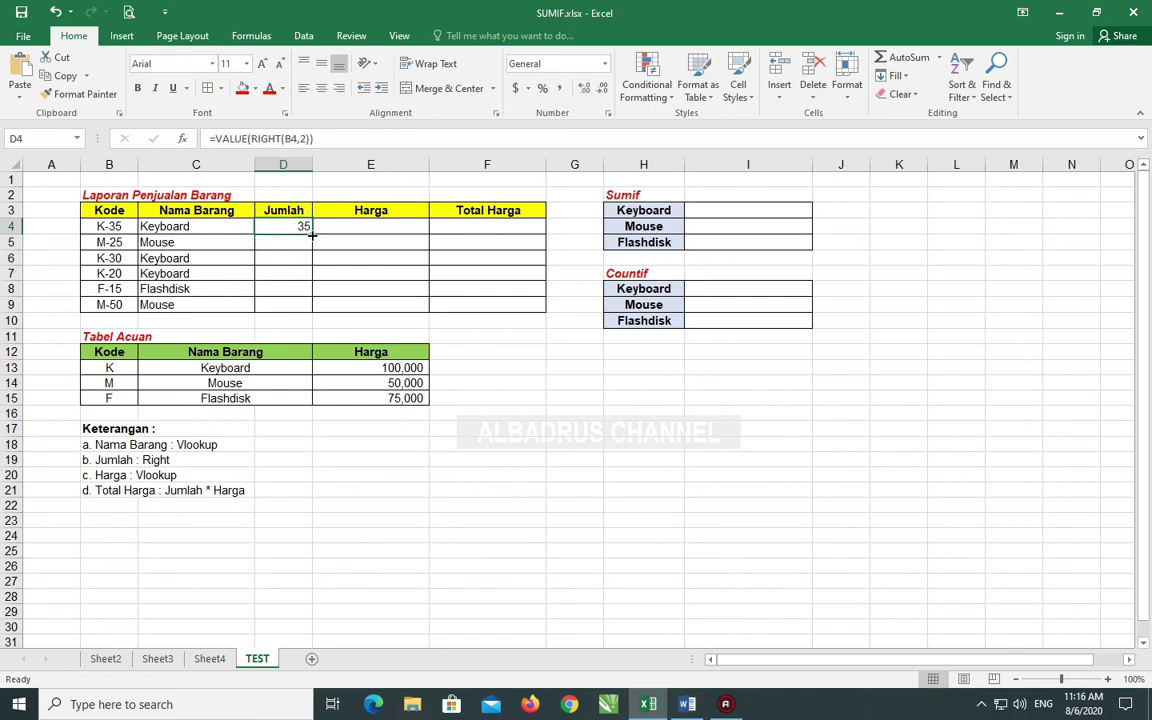
double_click(311, 234)
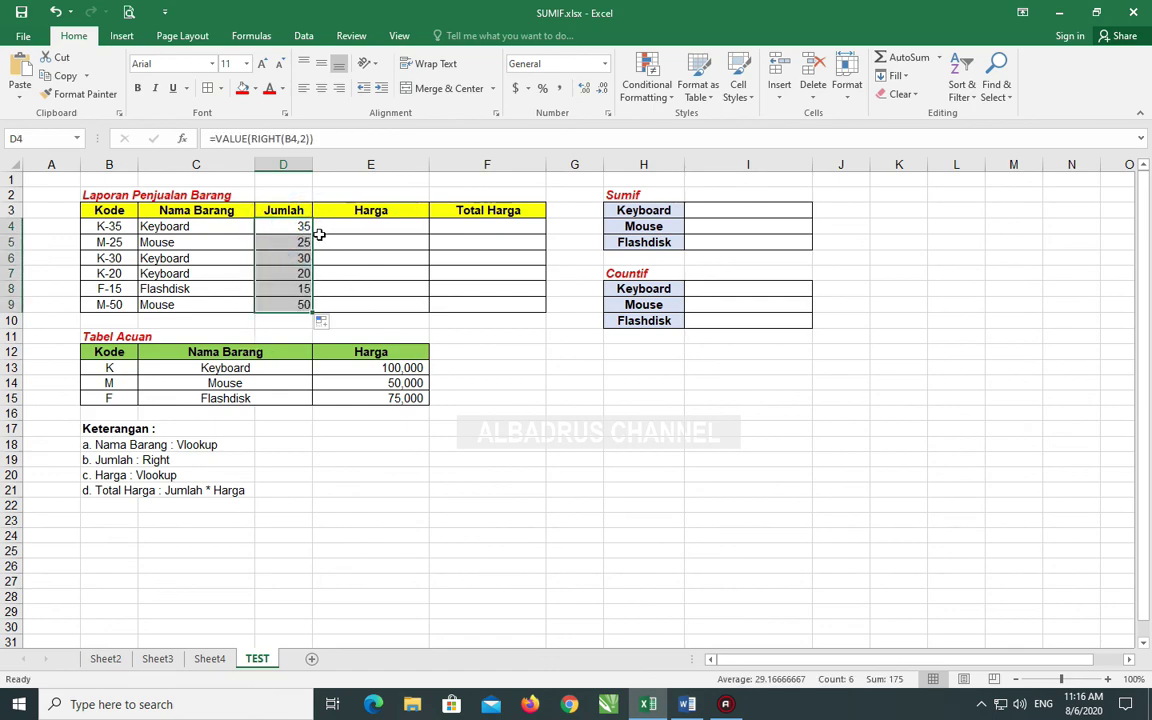
Step: Edit D4's formula down to =RIGHT(B4,2) by removing the VALUE wrapper and its brackets
left_click(286, 224)
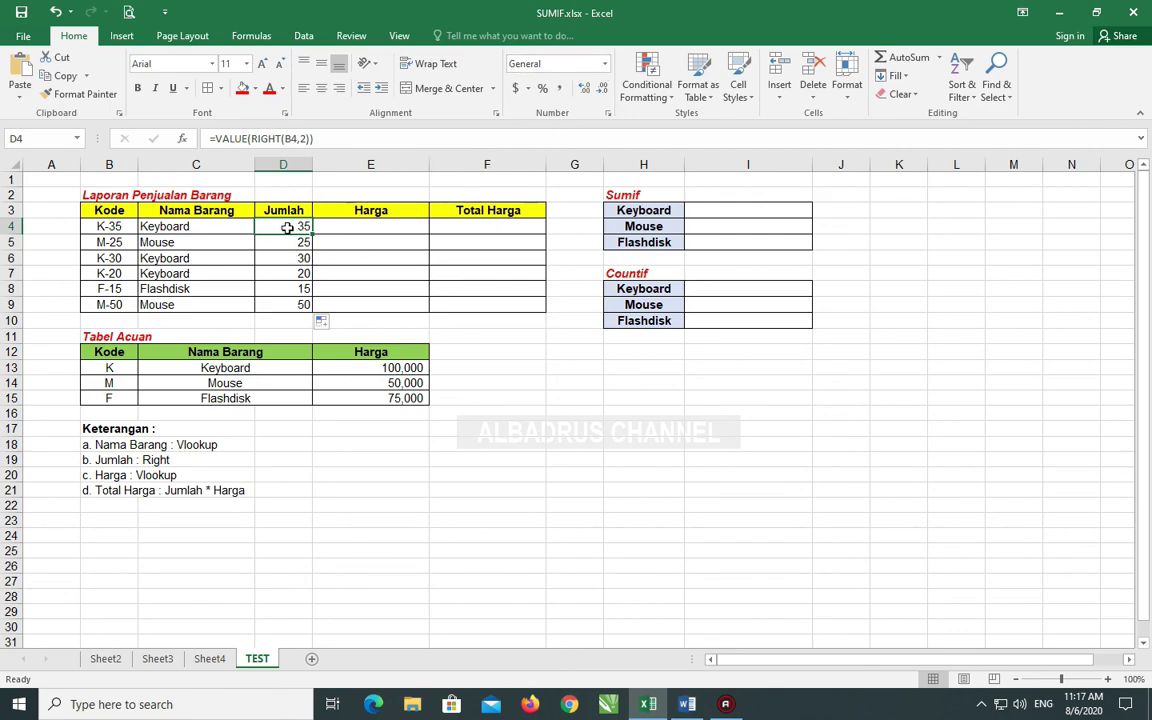
left_click_drag(248, 138, 209, 138)
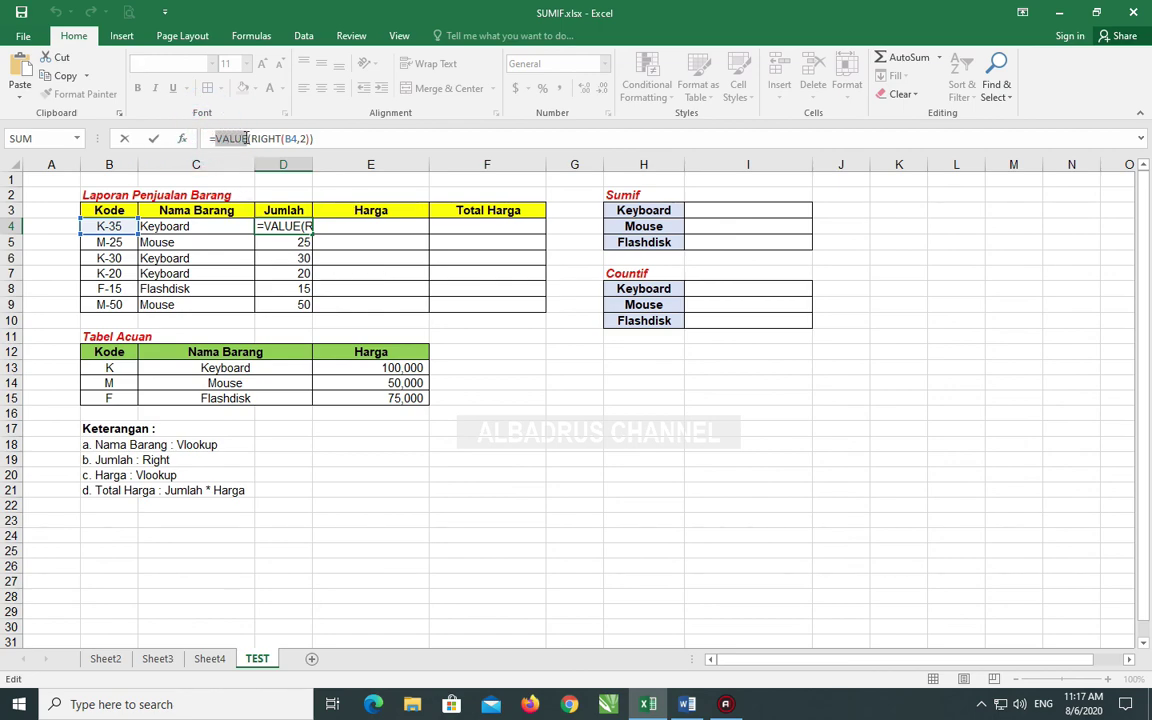
double_click(228, 138)
key("Delete")
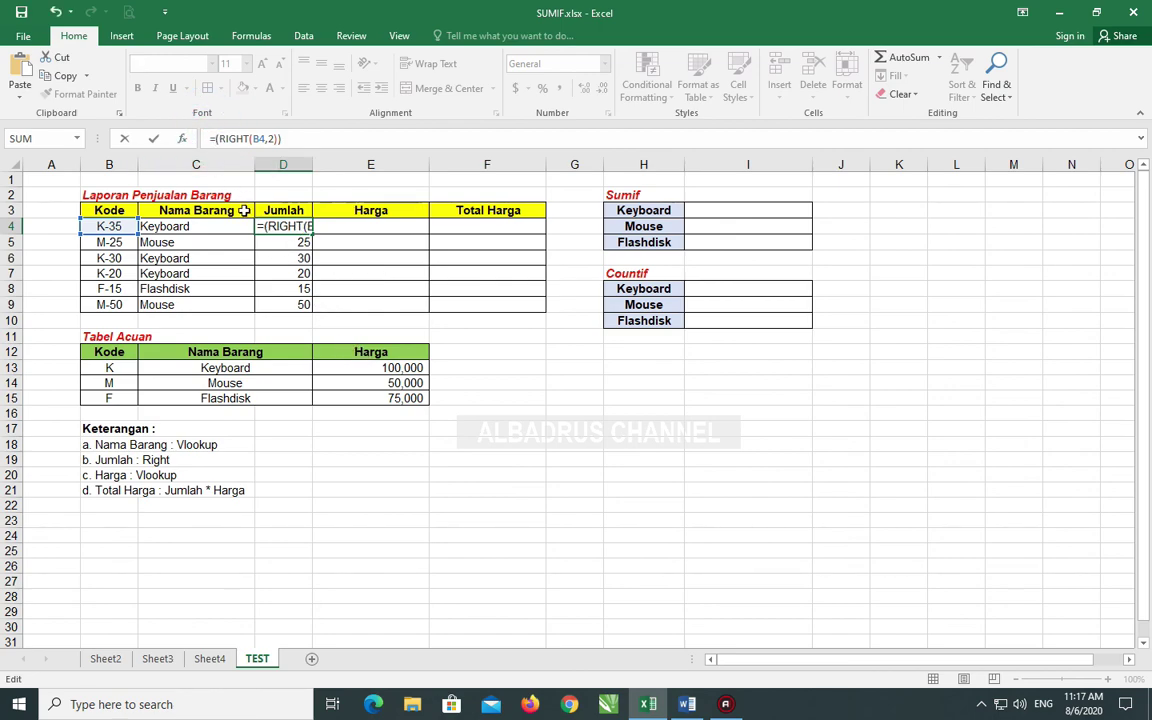
key("Delete")
left_click(300, 134)
key("BackSpace")
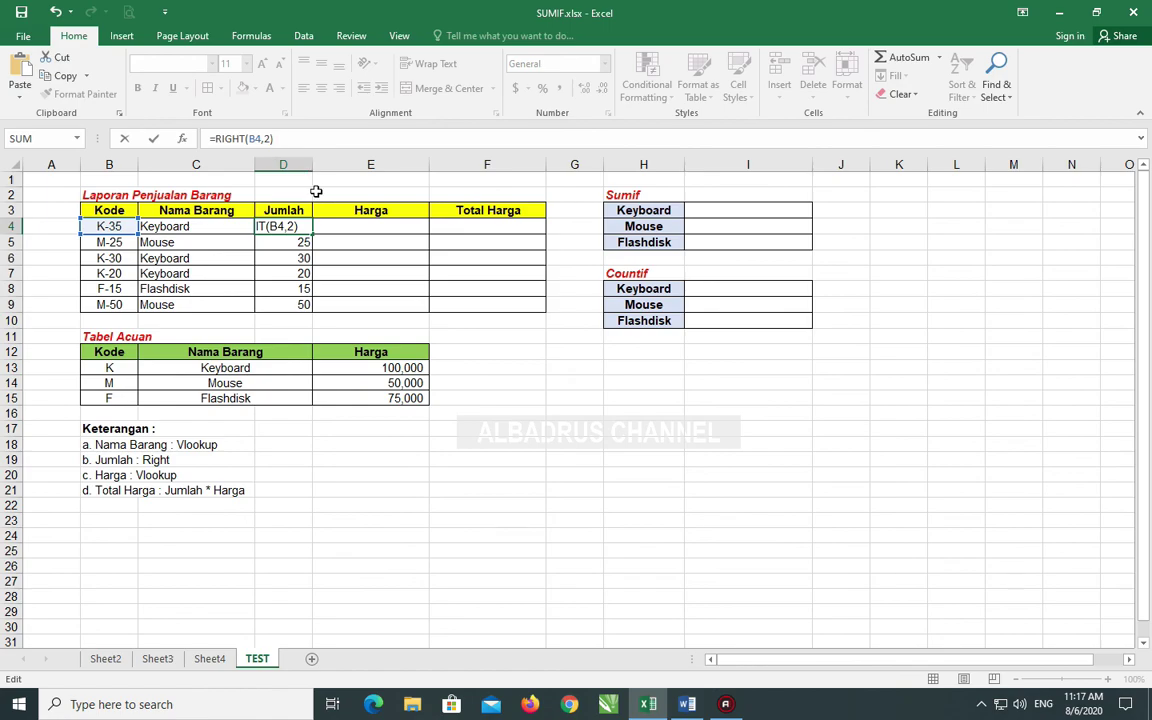
key("Return")
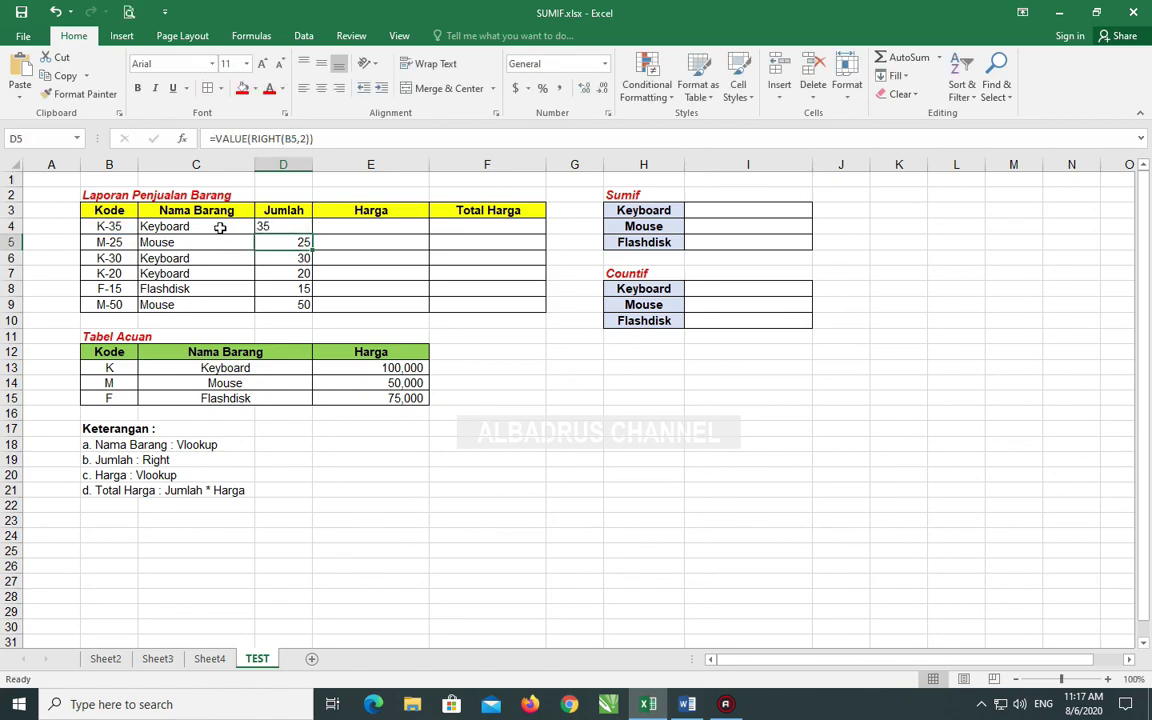
Step: Compare the formulas in D4 and D5 to see why they differ
scroll(219, 227, "up", 3, "ctrl")
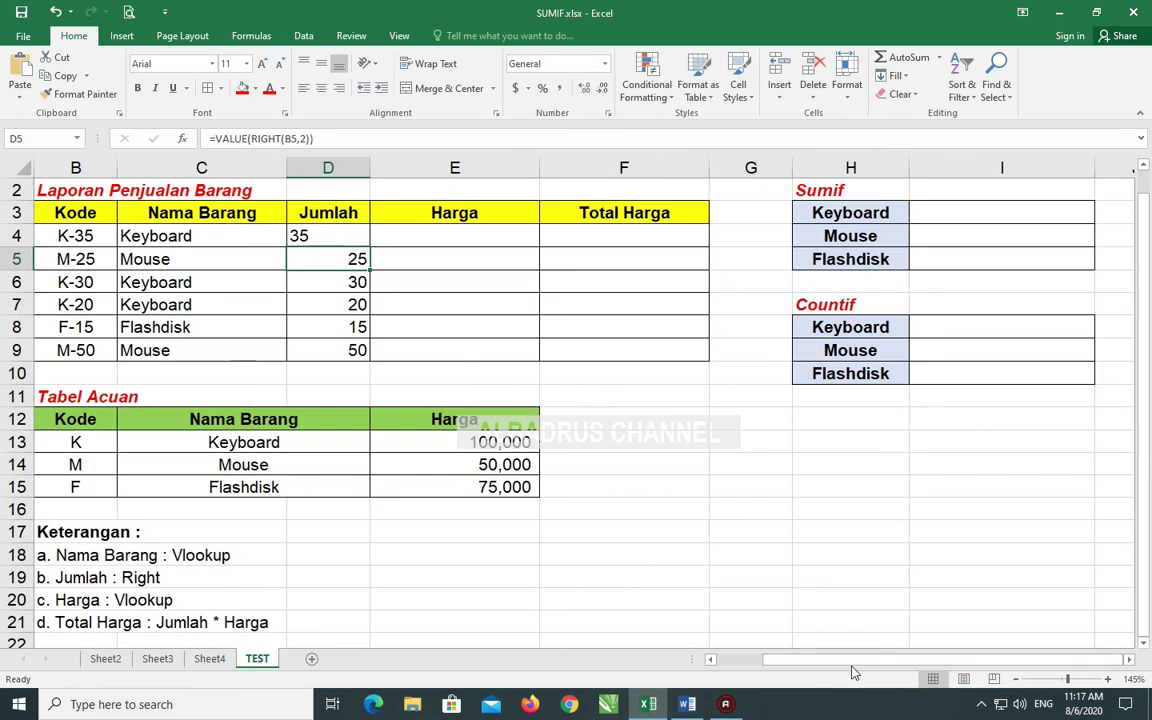
scroll(836, 658, "left", 3)
scroll(585, 464, "down", 1, "ctrl")
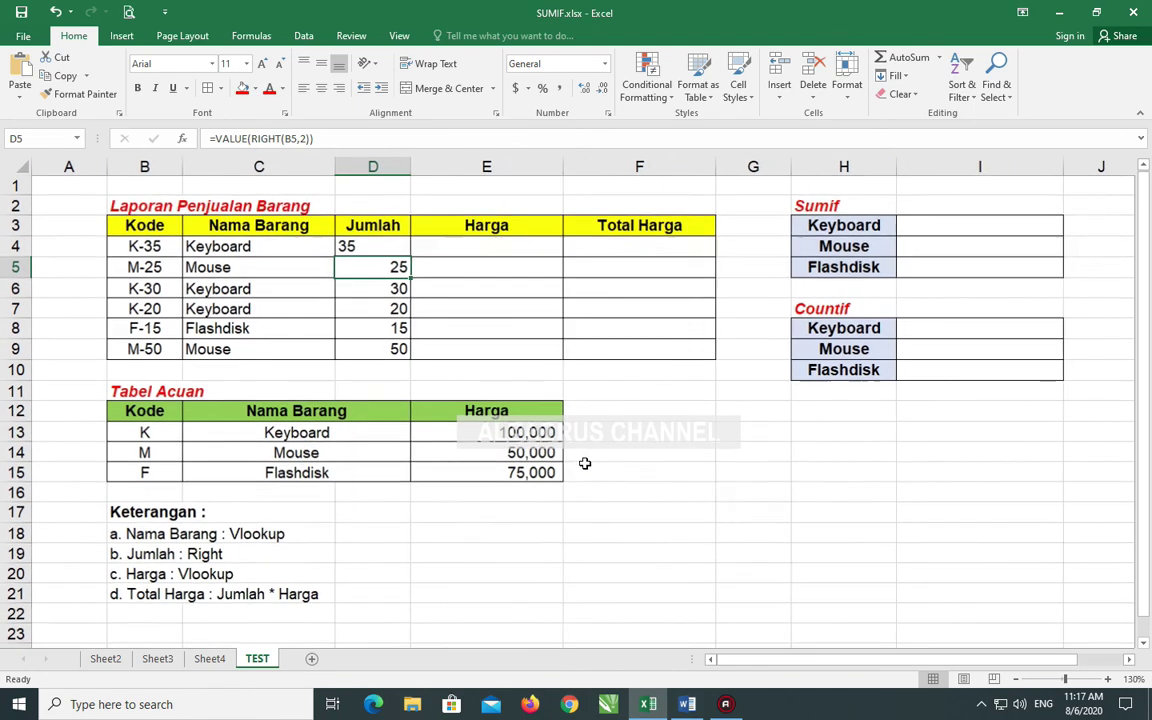
left_click(366, 247)
left_click(376, 264)
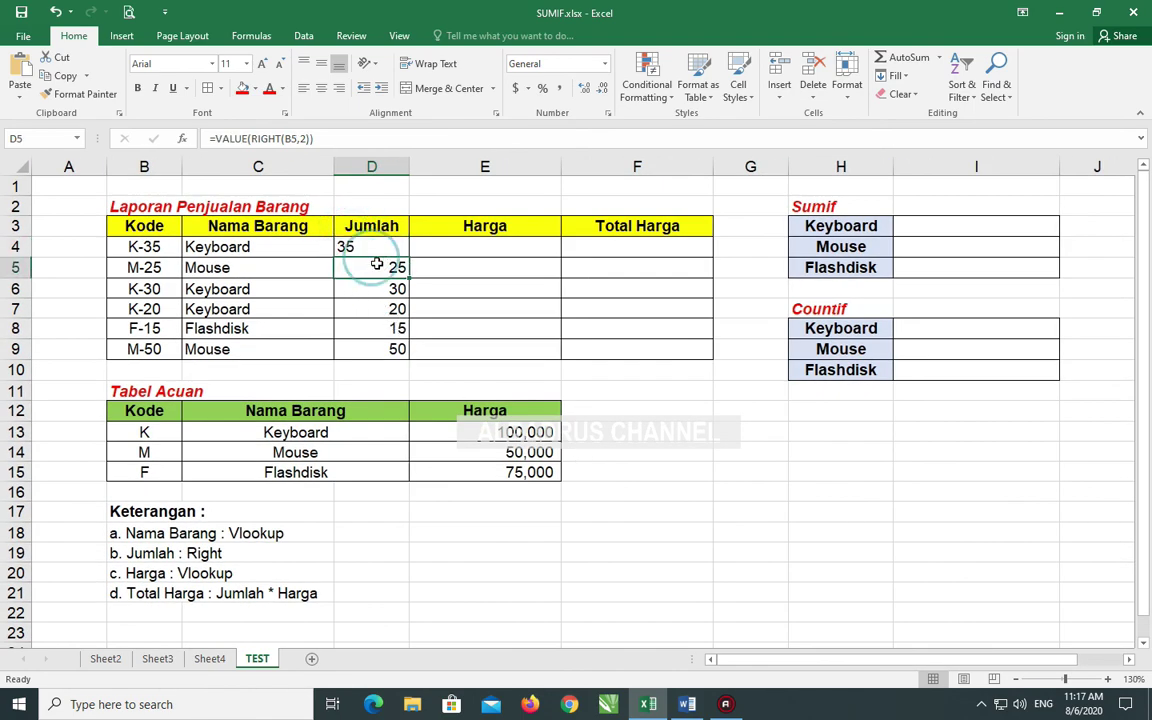
left_click(368, 247)
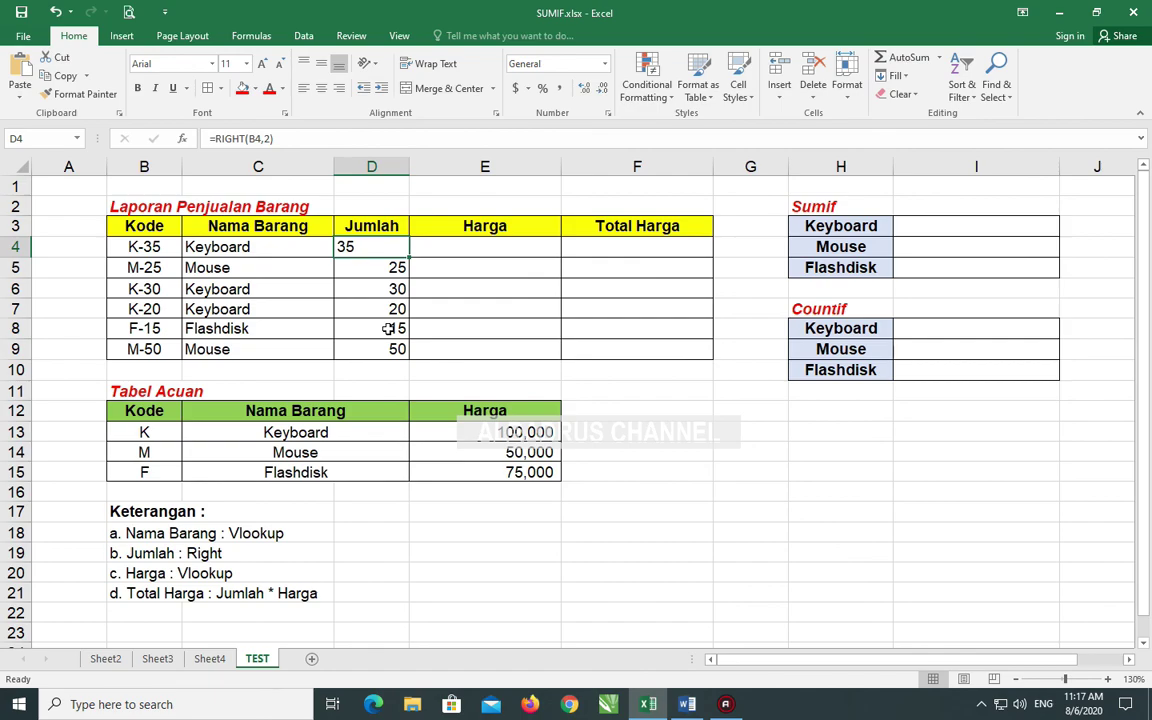
left_click(385, 268)
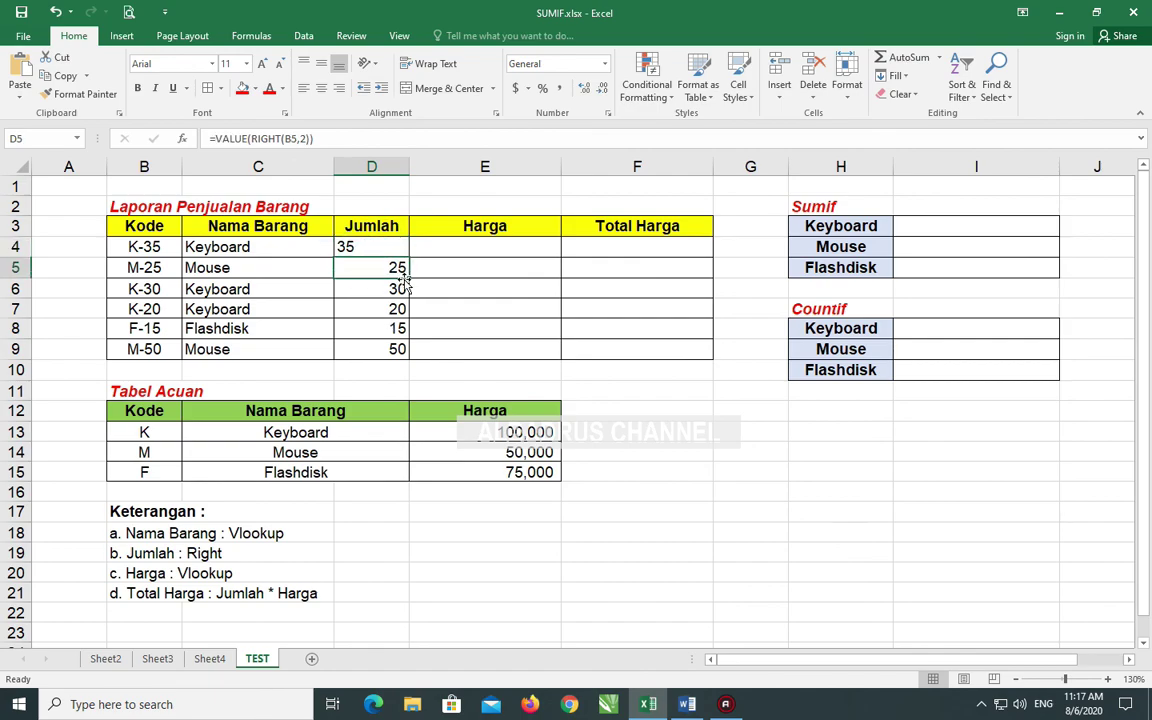
left_click(364, 246)
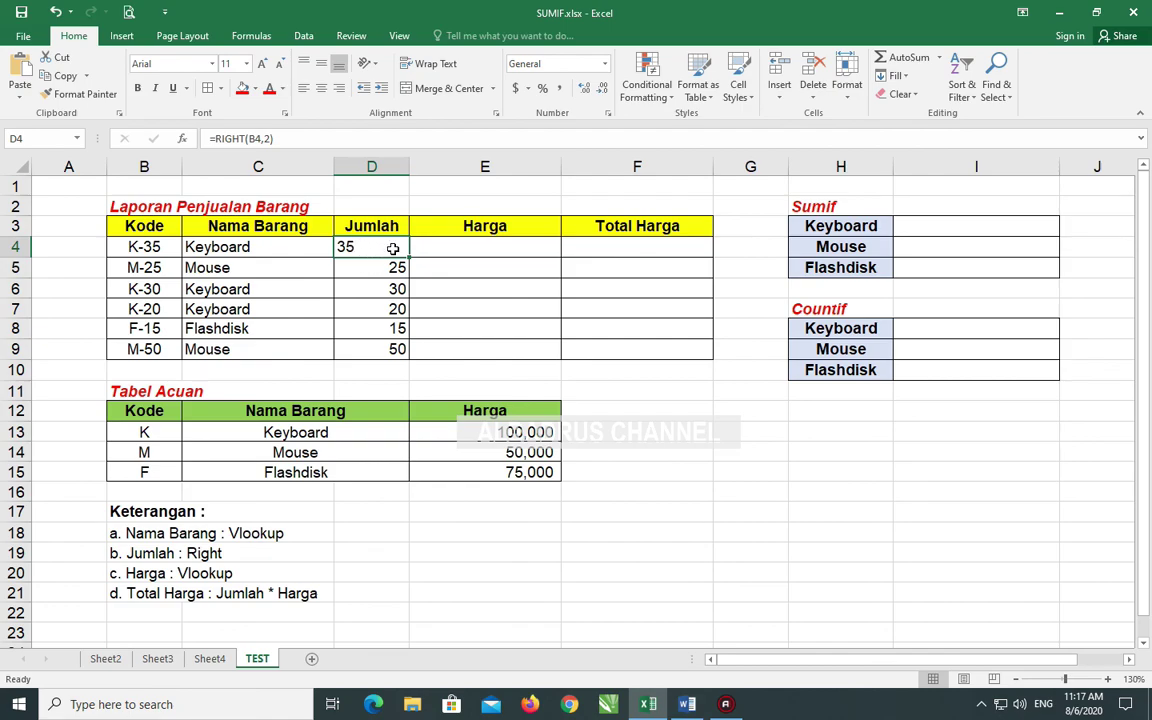
left_click(397, 266)
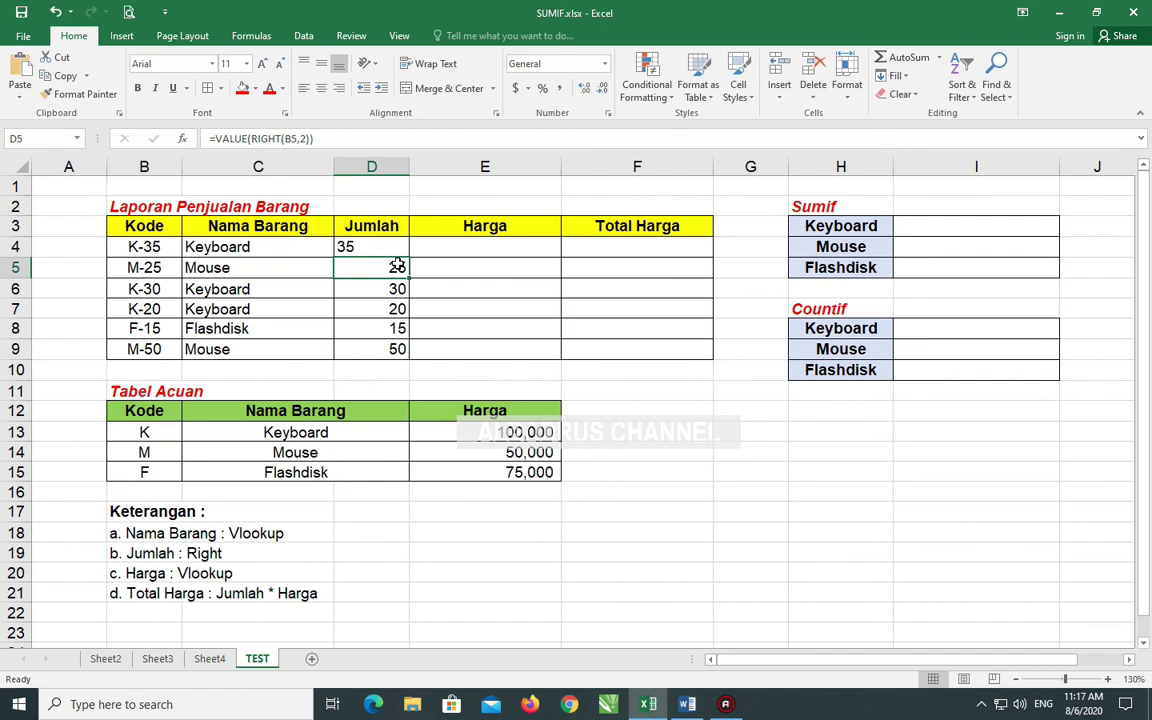
Step: Copy D5's =VALUE(RIGHT(B5,2)) formula up into D4 so 35 becomes a number
left_click(386, 243)
left_click(396, 267)
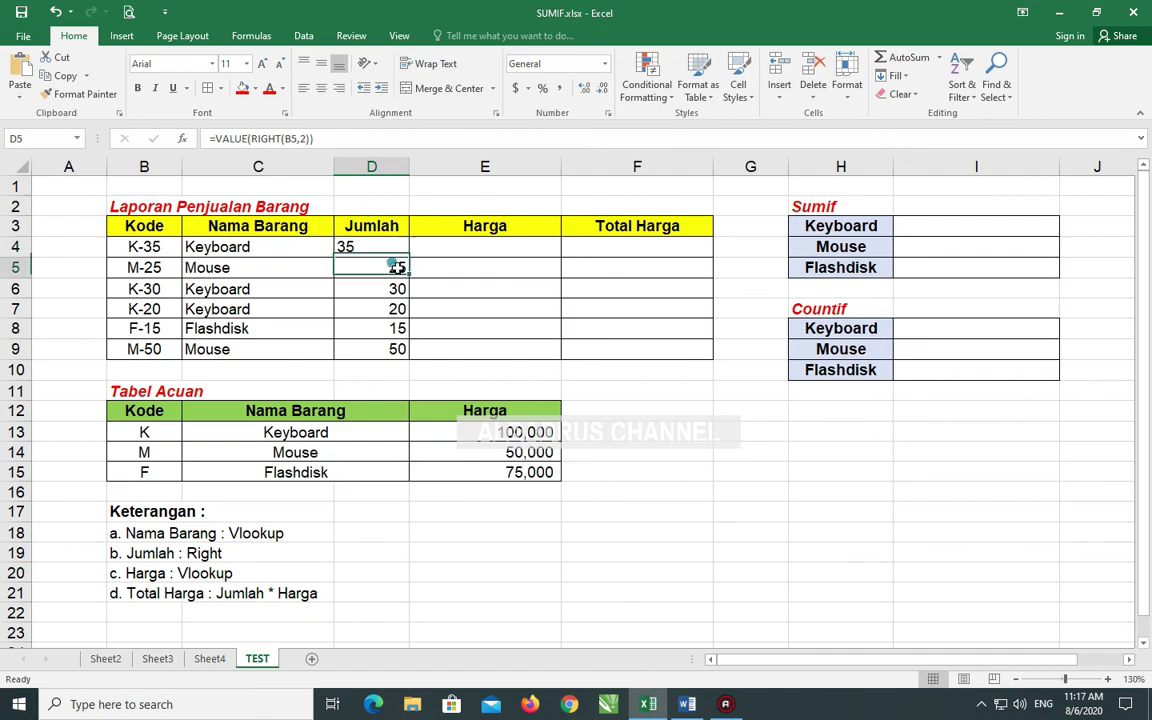
left_click_drag(410, 273, 388, 246)
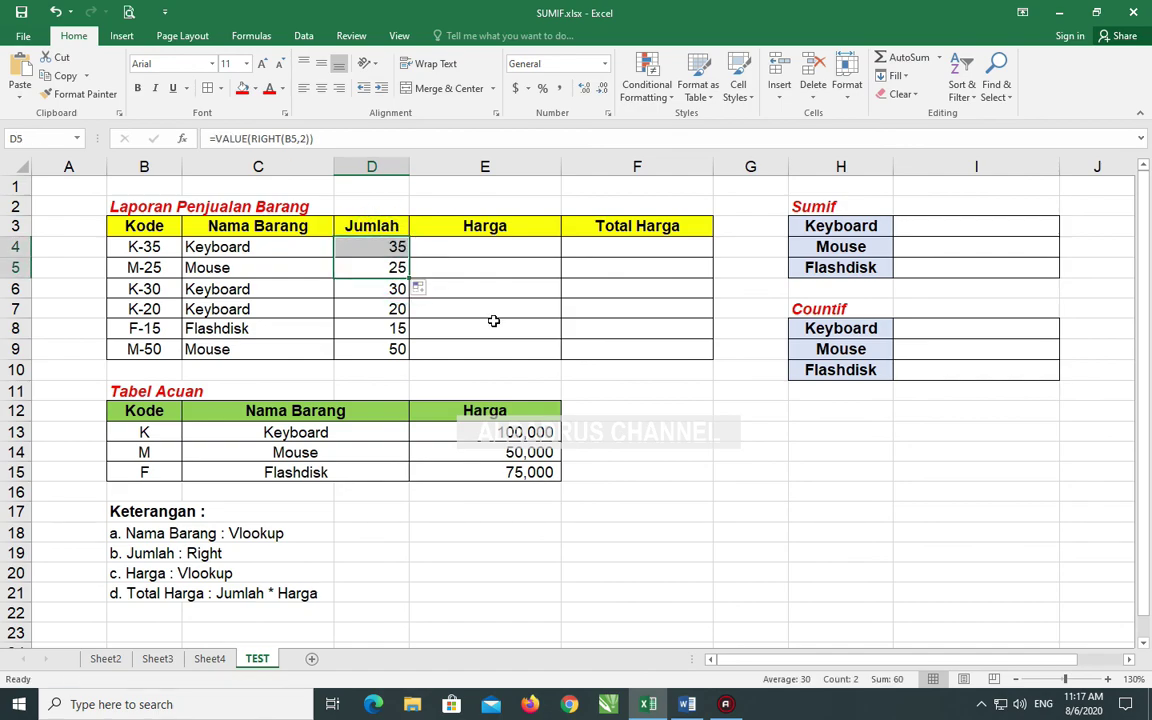
left_click(381, 259)
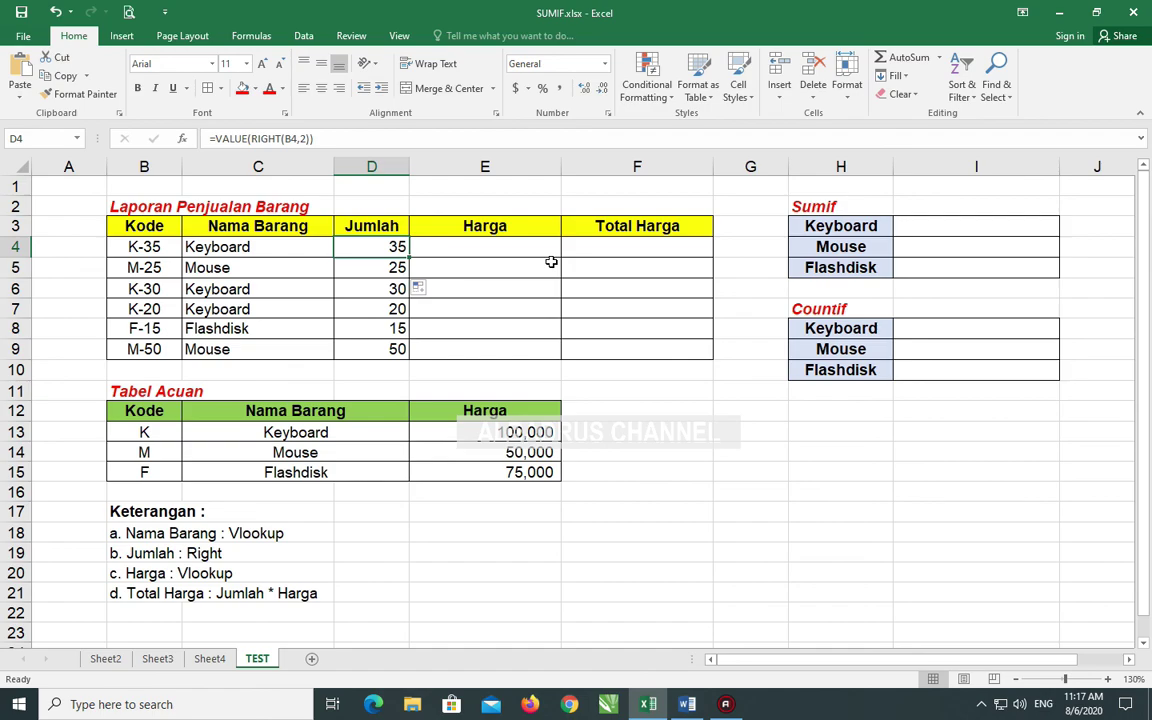
left_click(372, 263)
left_click(371, 247)
left_click(380, 266)
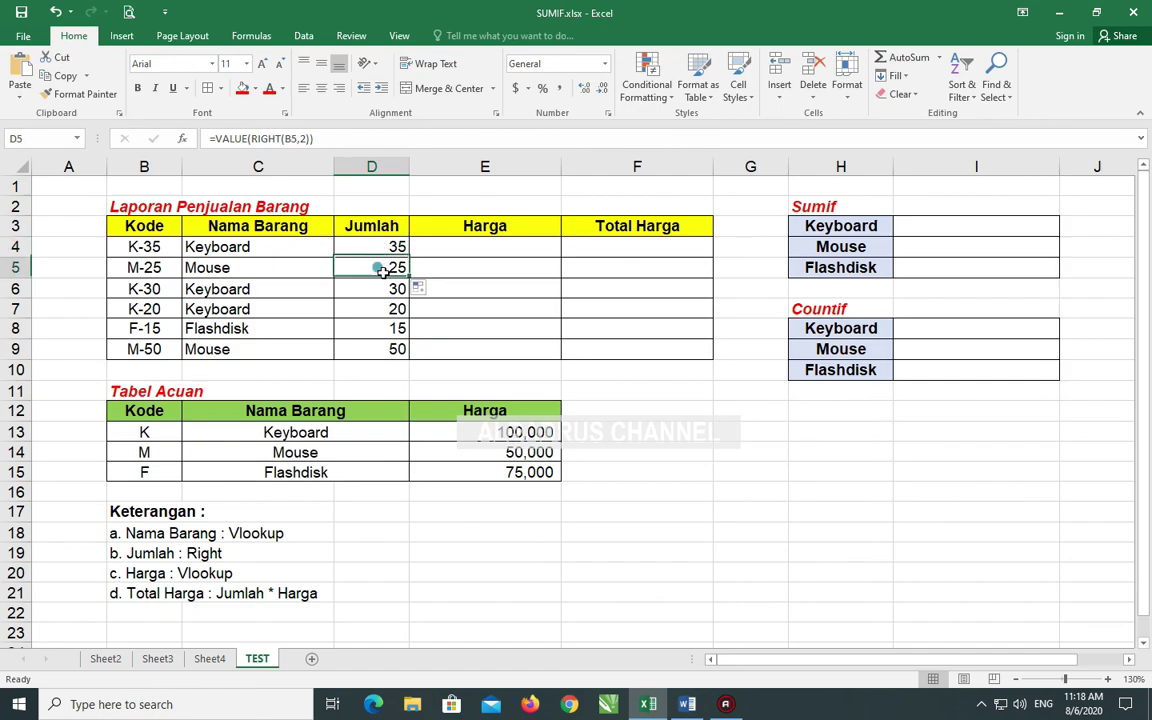
left_click(376, 250)
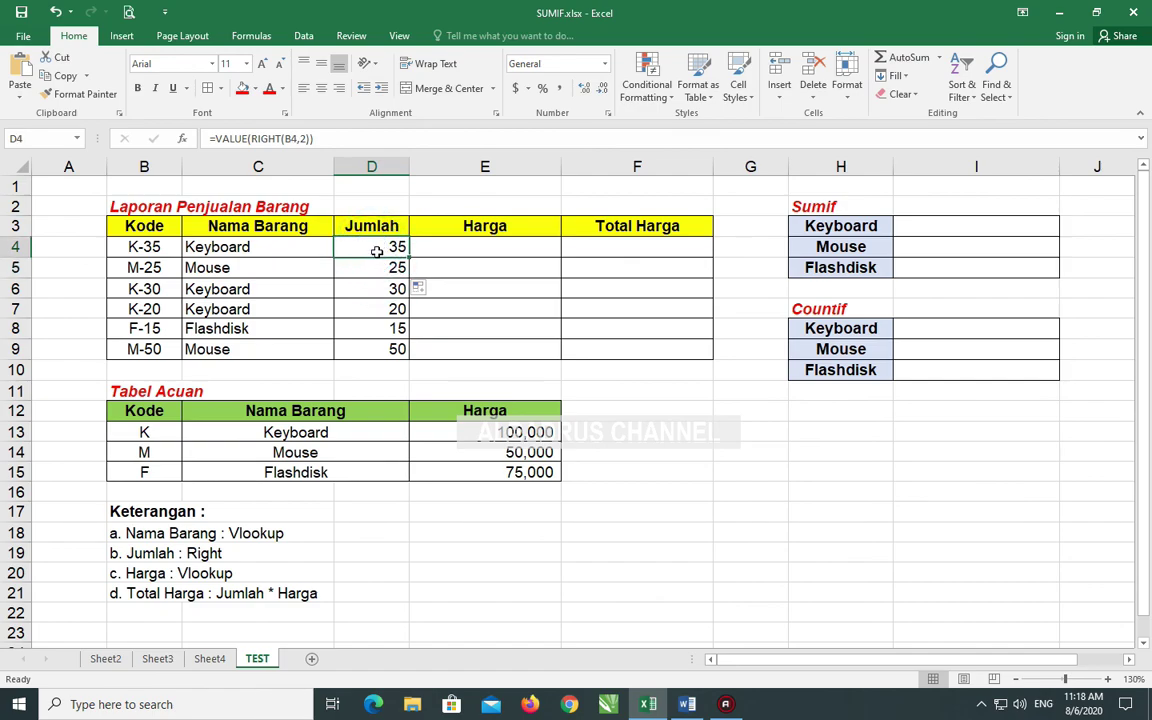
left_click(384, 266)
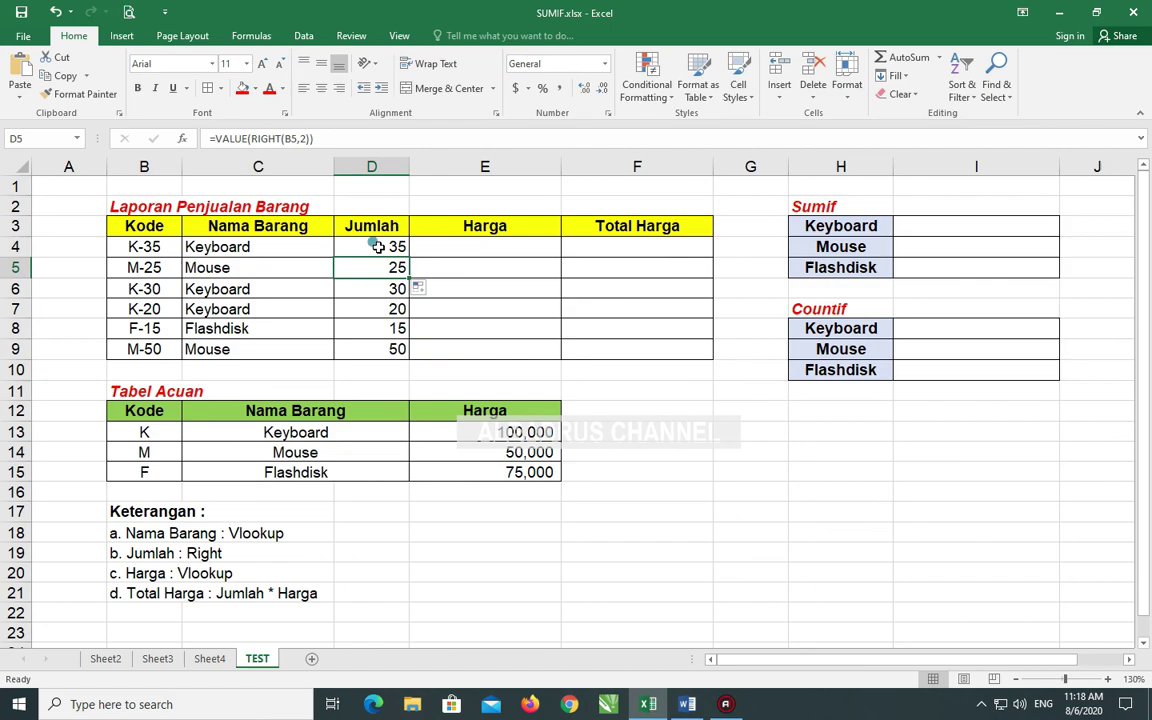
left_click(378, 247)
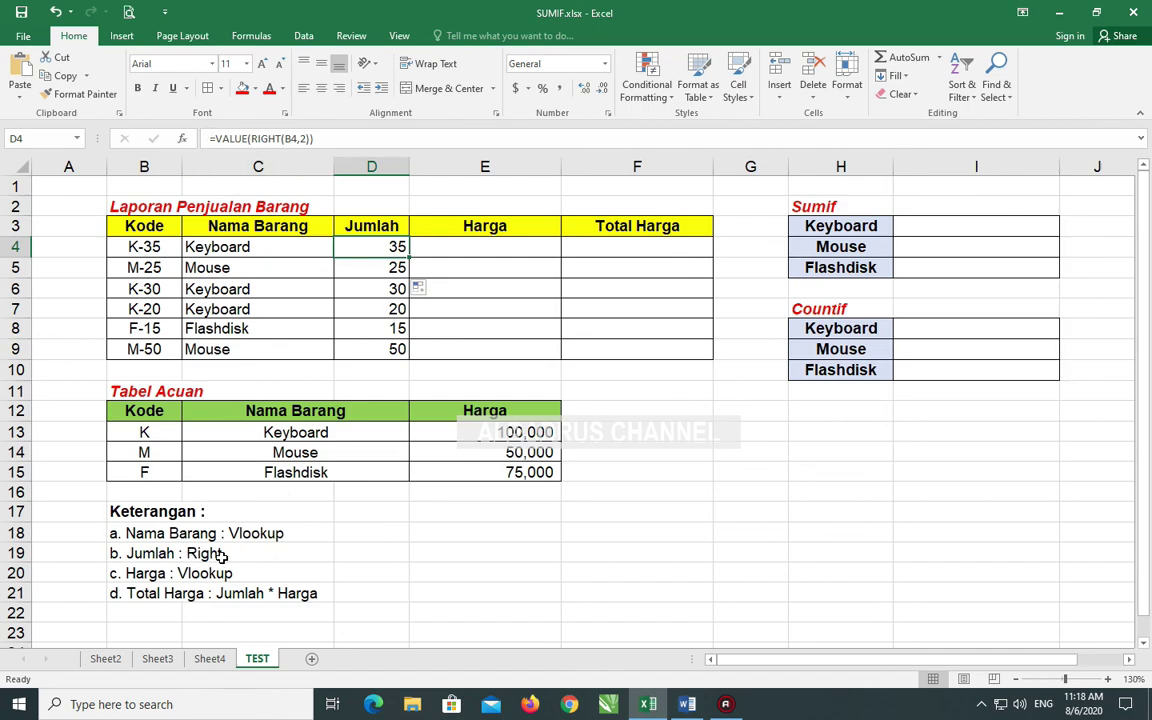
left_click(650, 500)
left_click(471, 250)
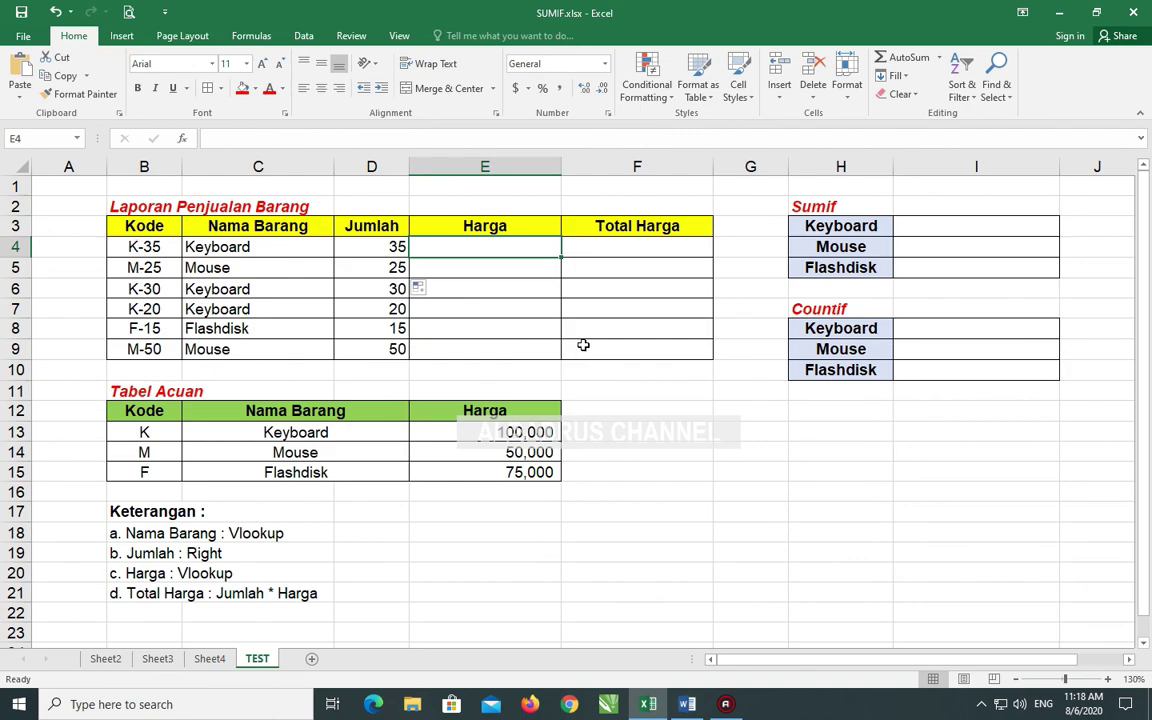
Step: Enter =VLOOKUP(C4,$C$13:$E$15,2,FALSE) in E4 to look up the item in Tabel Acuan
type("=VLO")
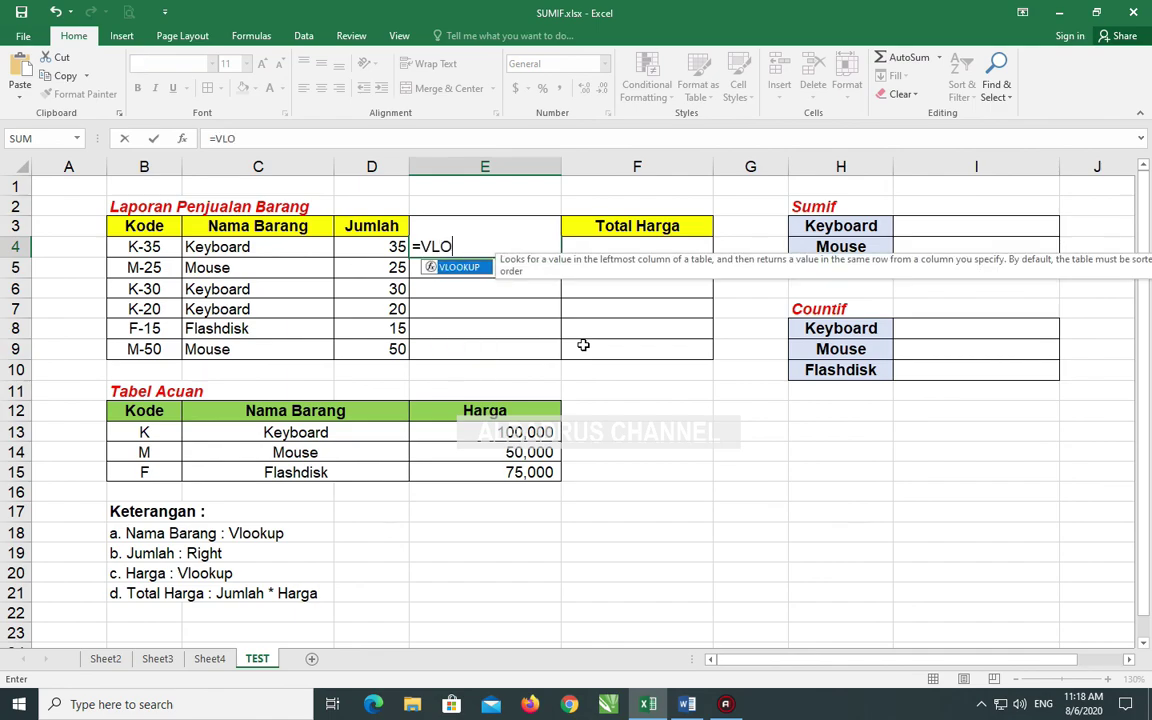
type("OKUP(")
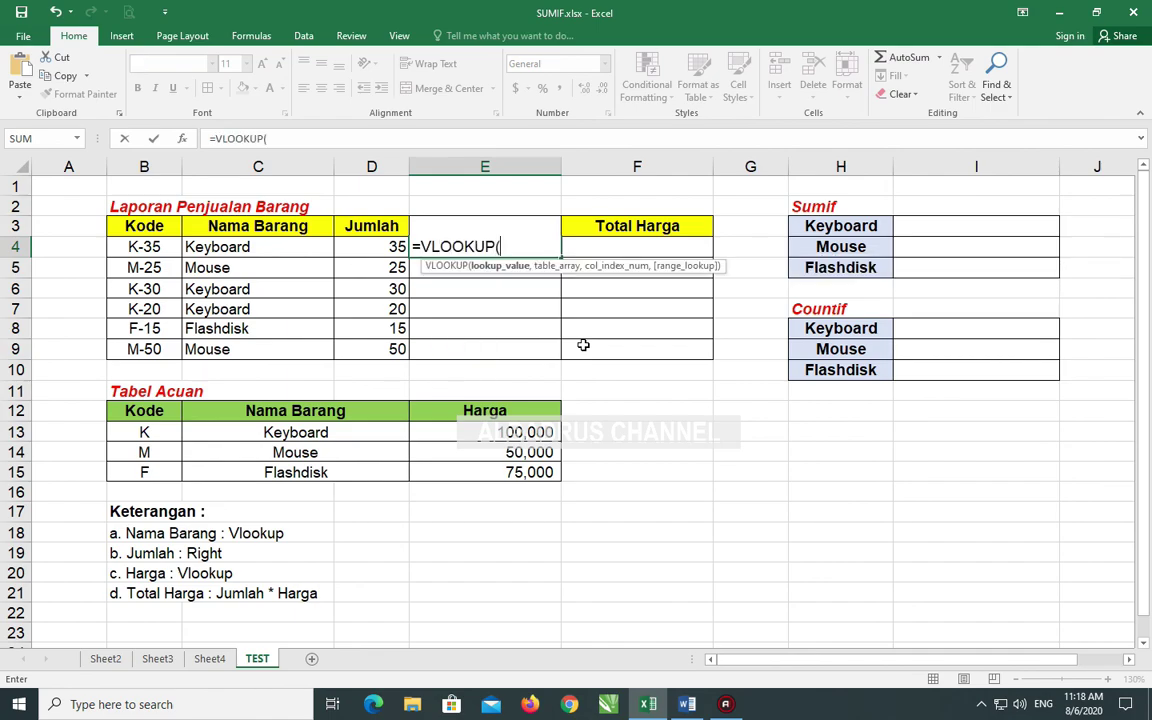
left_click(220, 246)
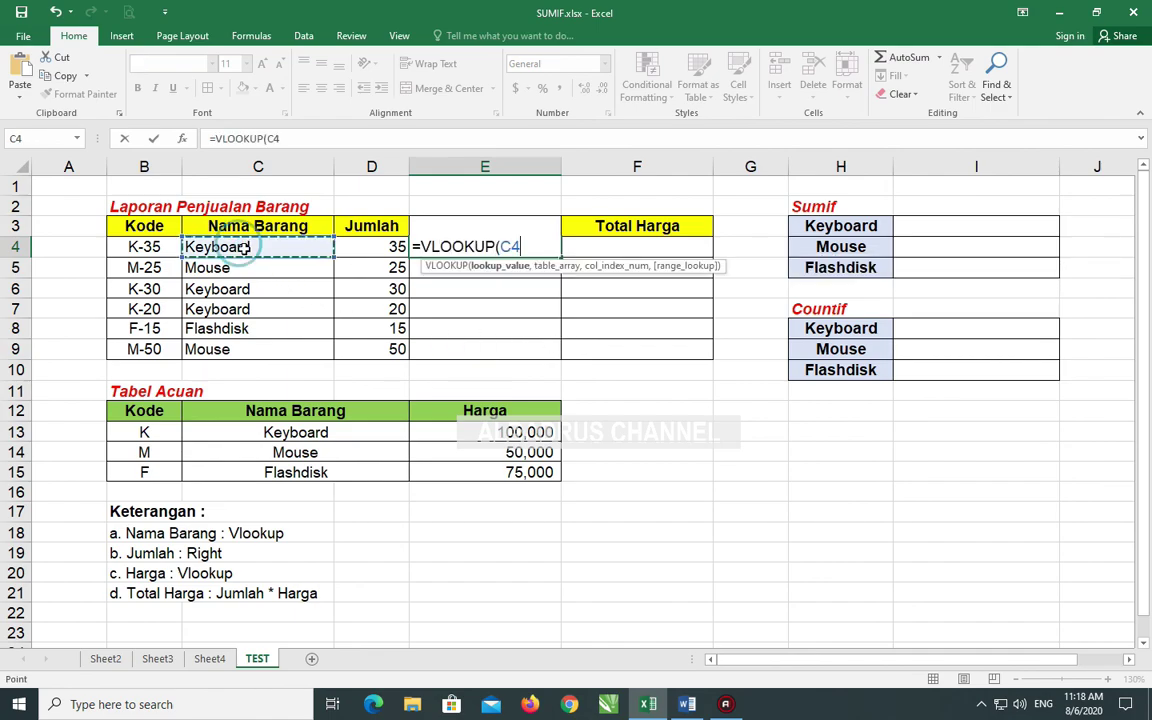
type(",")
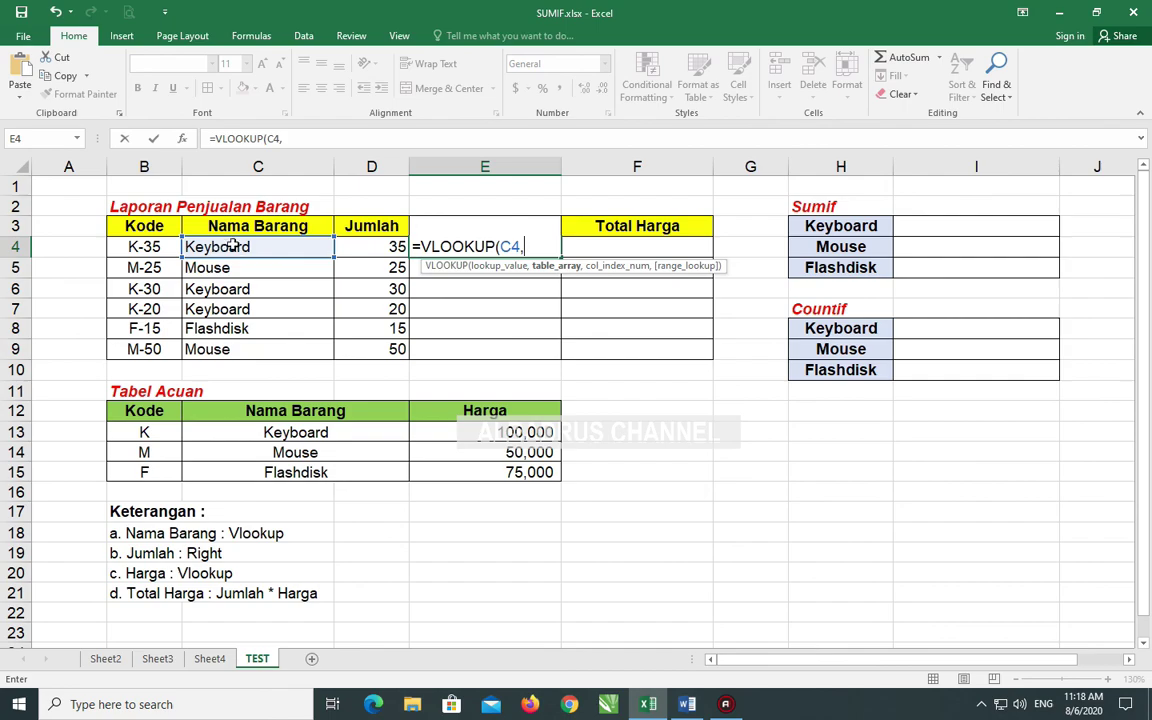
left_click(282, 432)
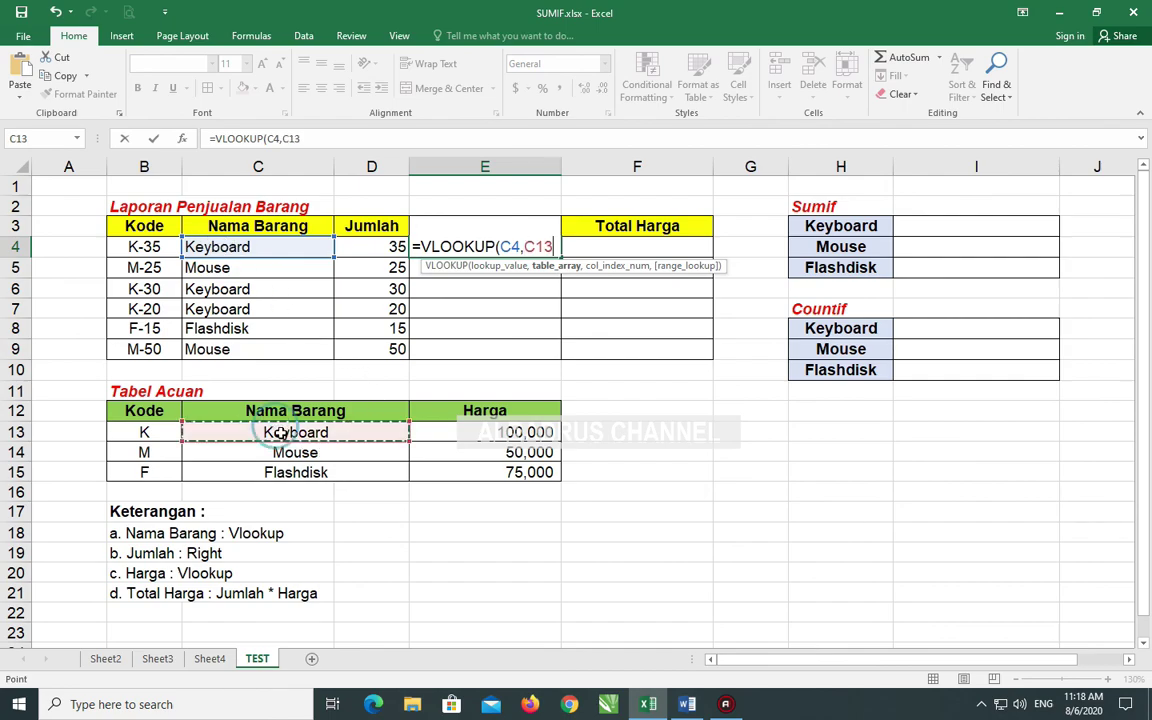
left_click_drag(282, 432, 429, 468)
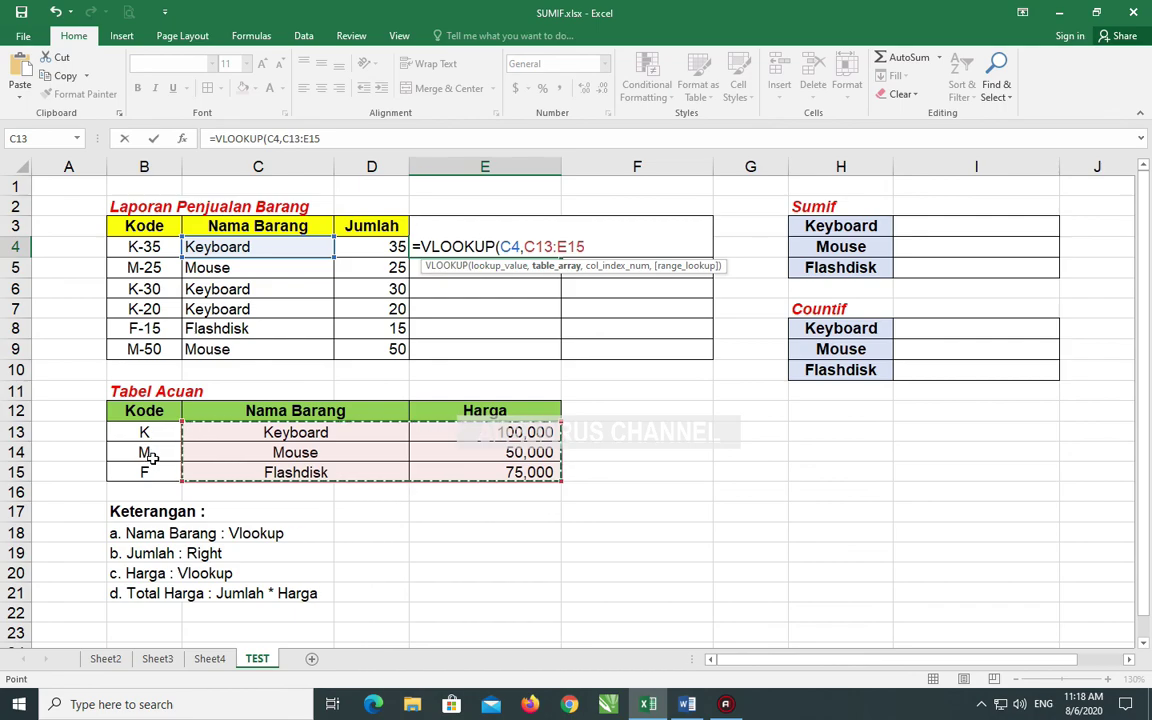
key("F4")
type("$E$15,")
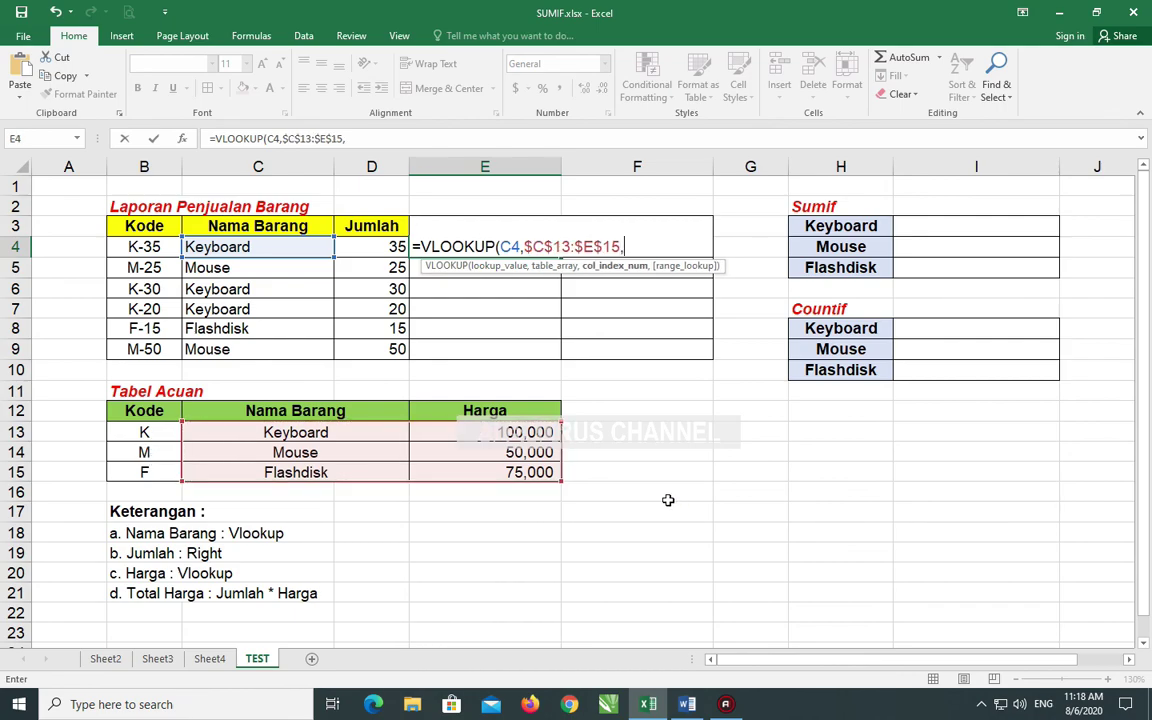
type("2,F")
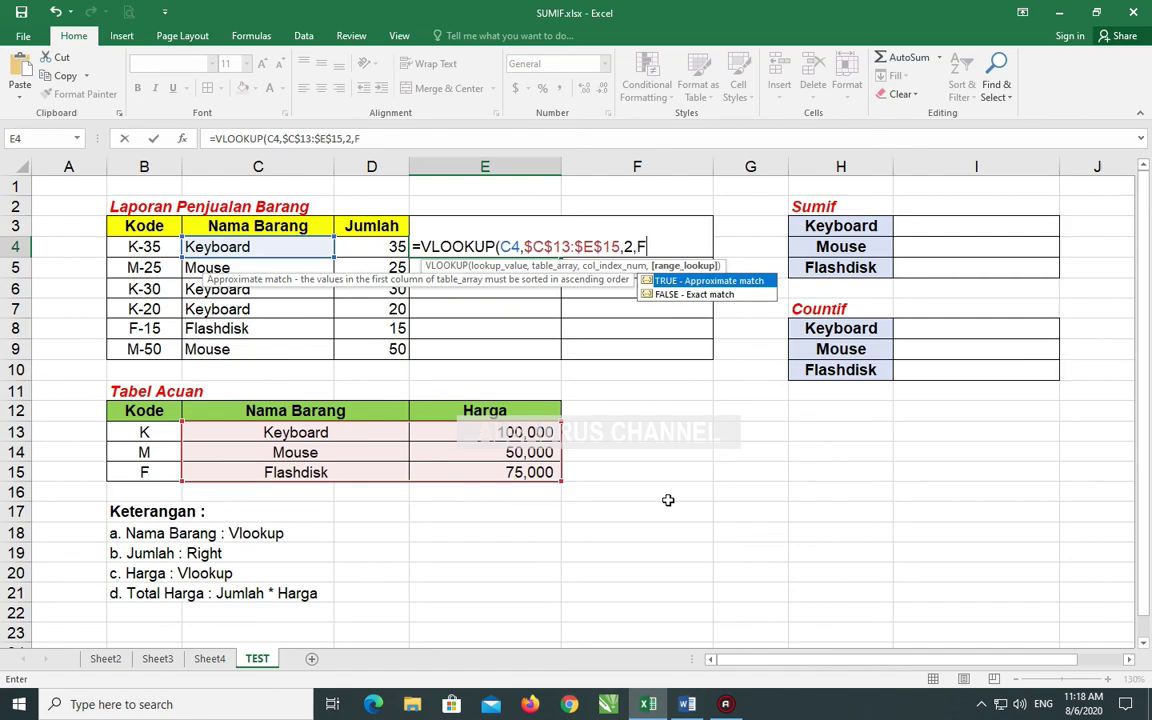
type("ALSE)")
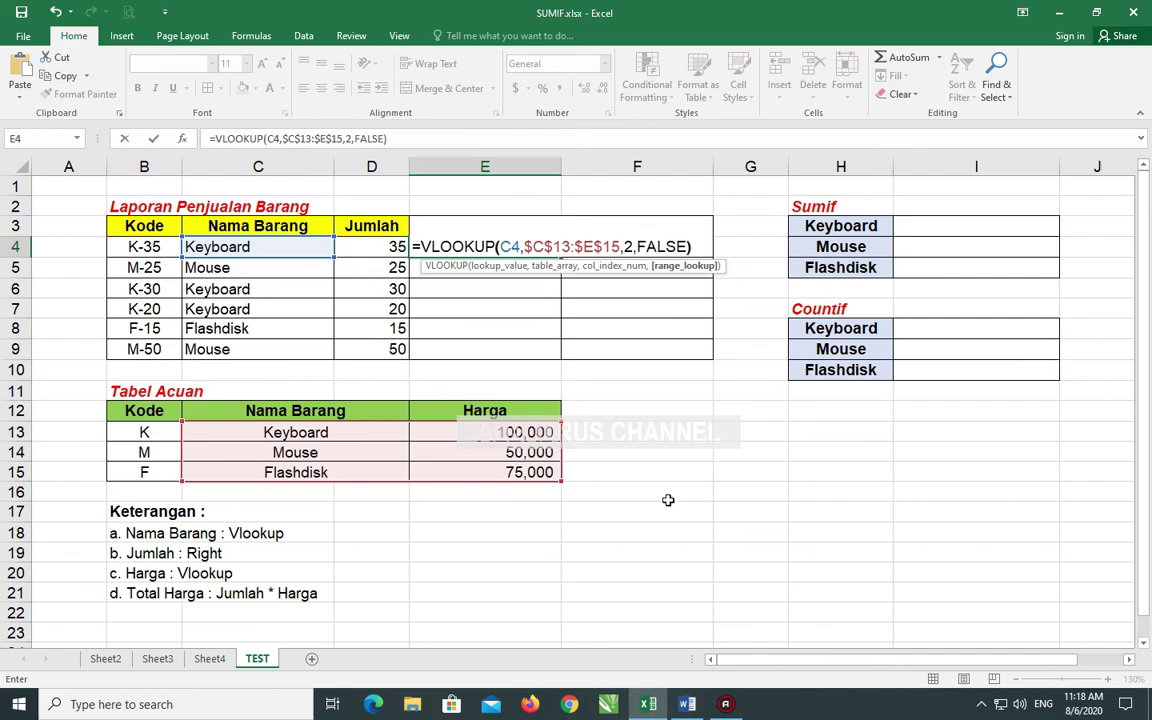
key("Return")
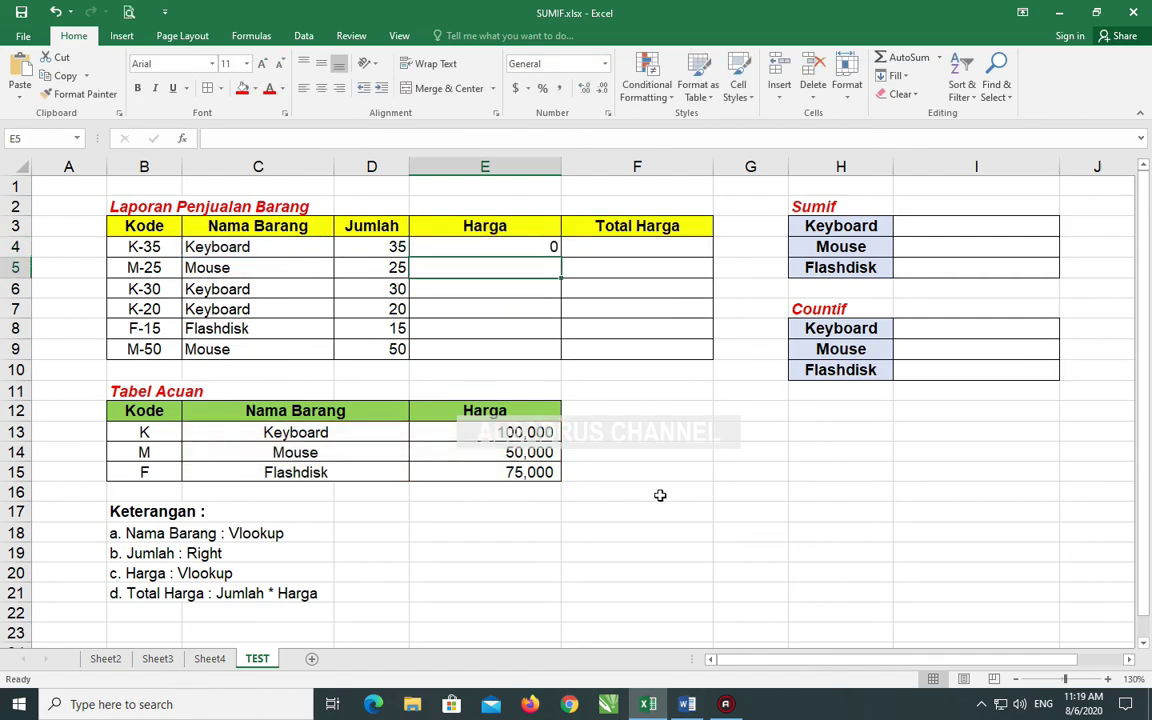
Step: Inspect E4's VLOOKUP formula without changing it
left_click(521, 246)
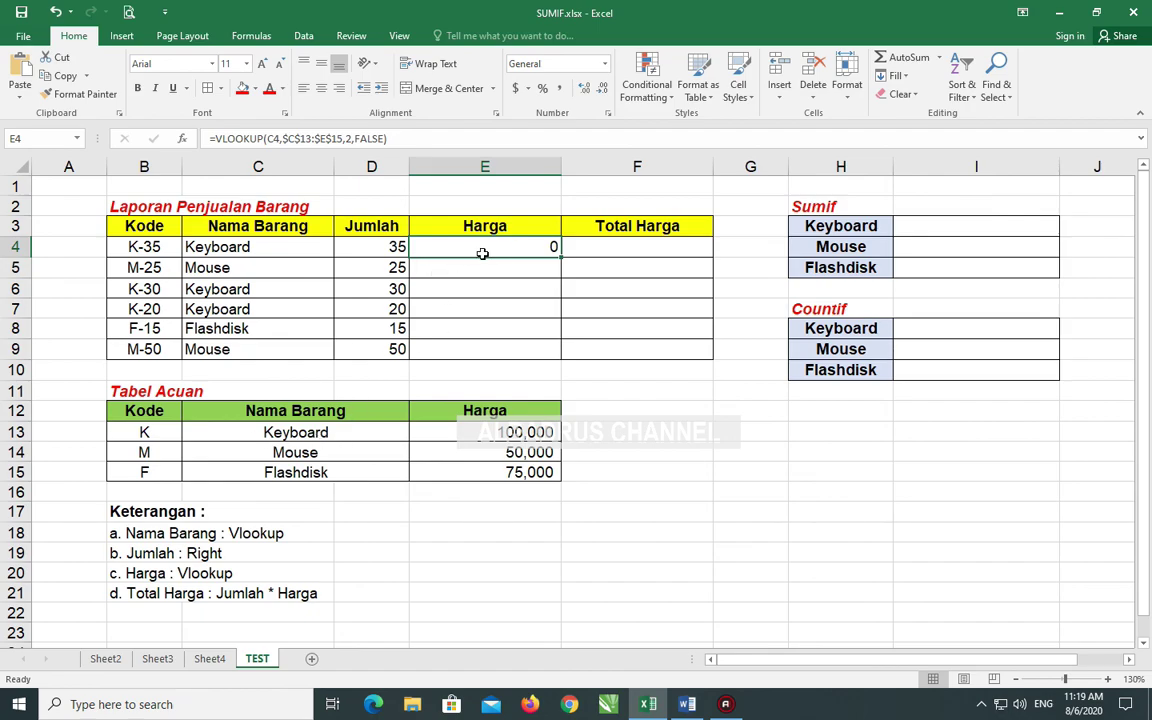
left_click(352, 138)
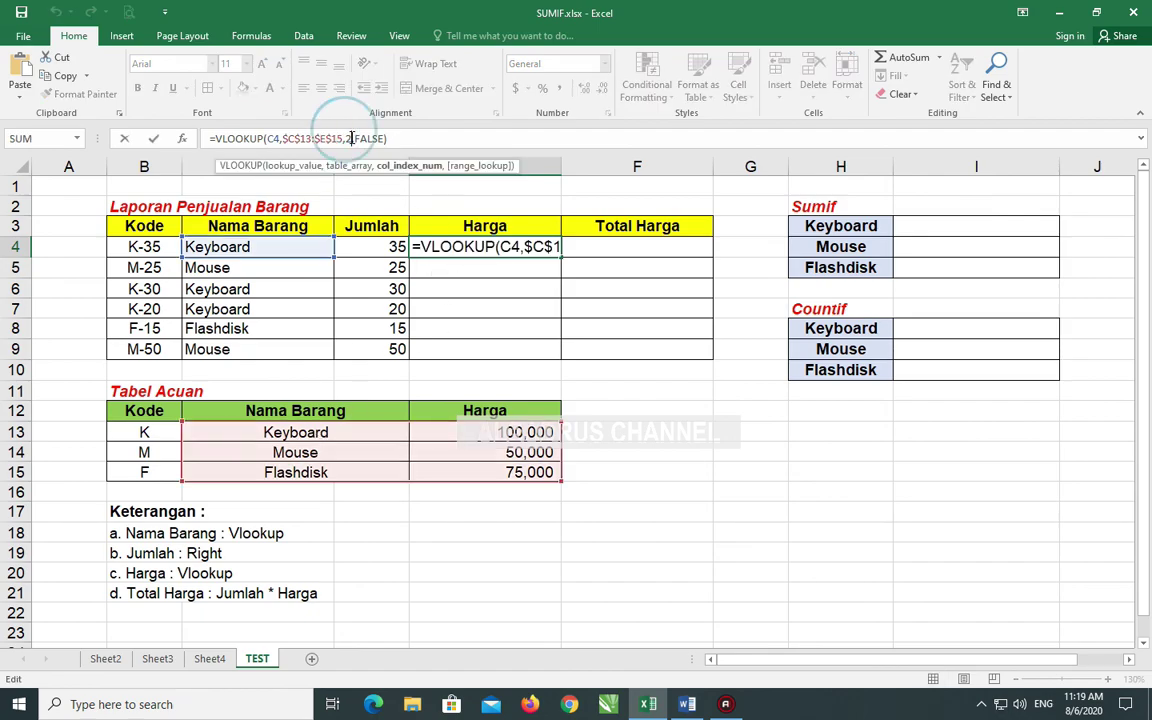
left_click(535, 245)
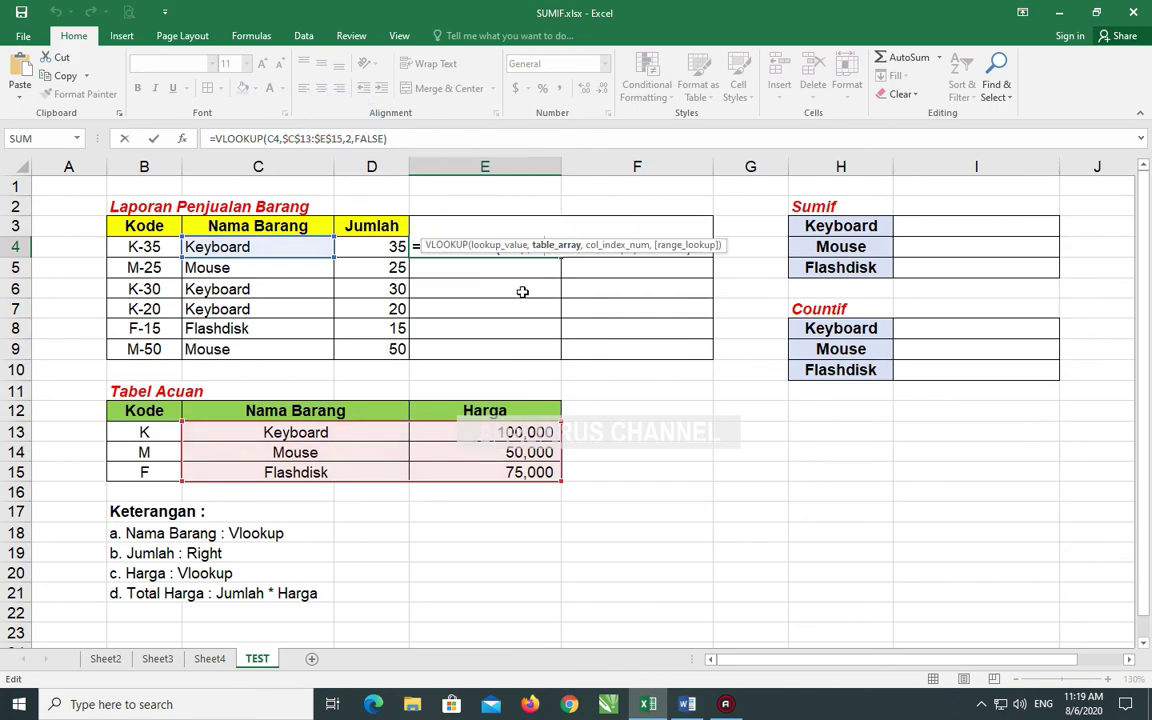
key("Return")
left_click(500, 248)
Step: Change E4's column index from 2 to 3 and fill it down to E9
double_click(500, 248)
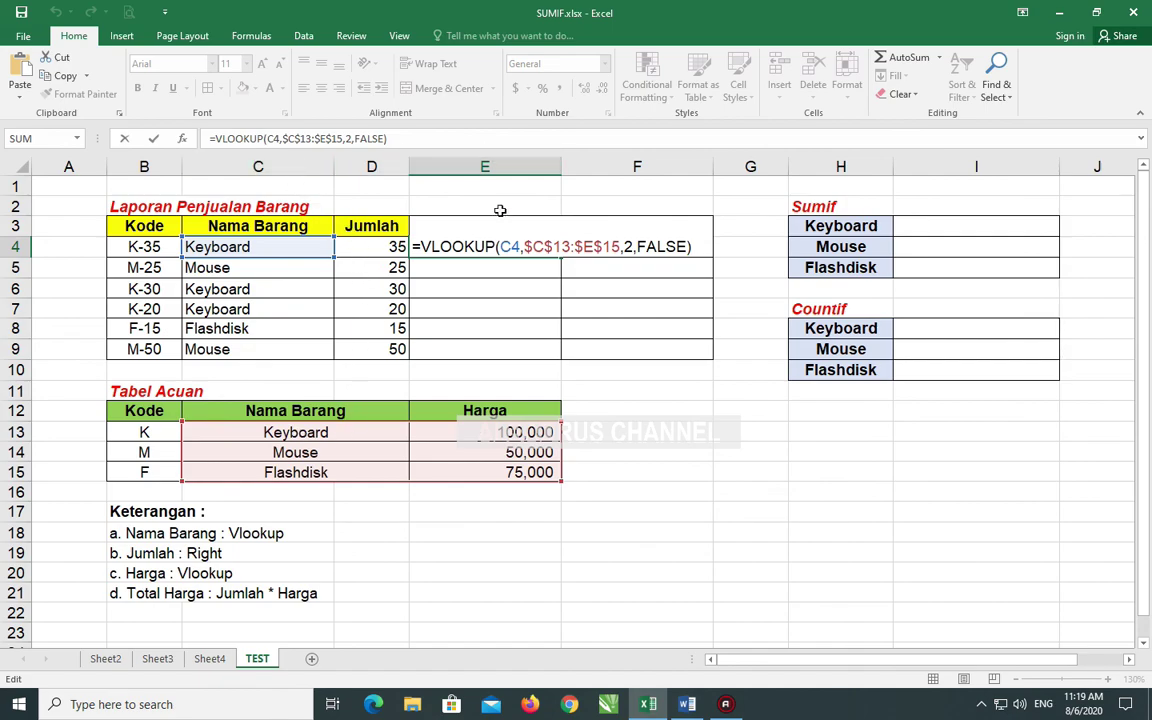
left_click(632, 247)
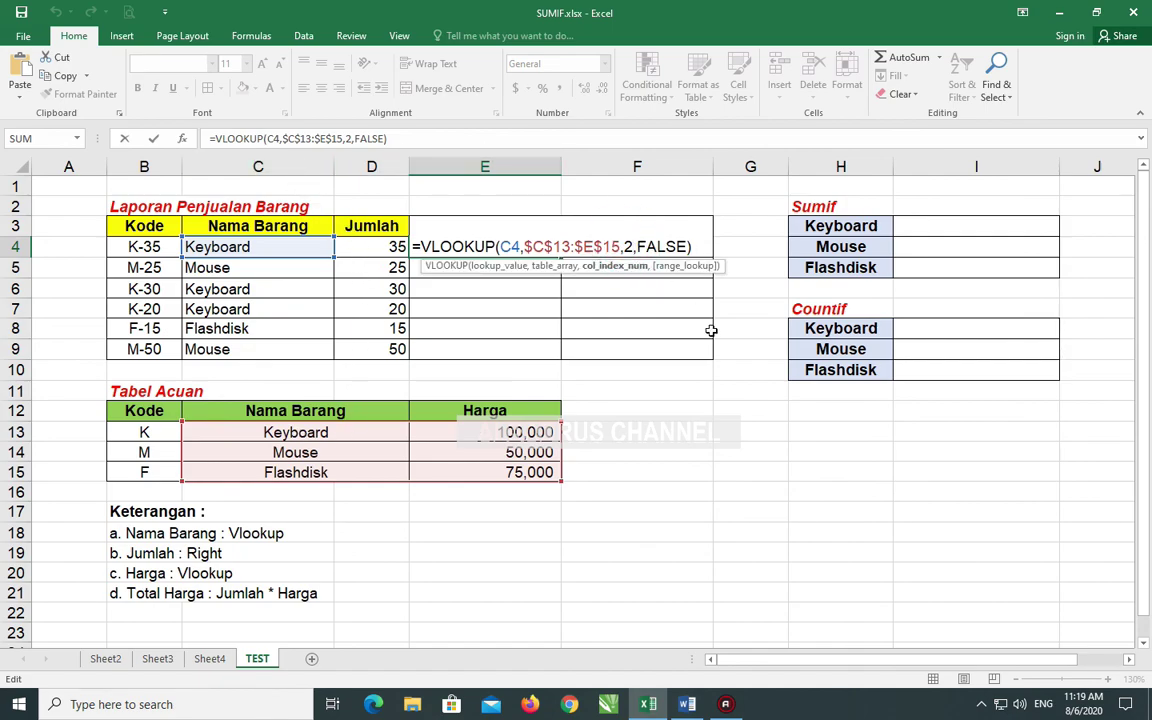
key("BackSpace")
type("3")
key("Return")
left_click(488, 239)
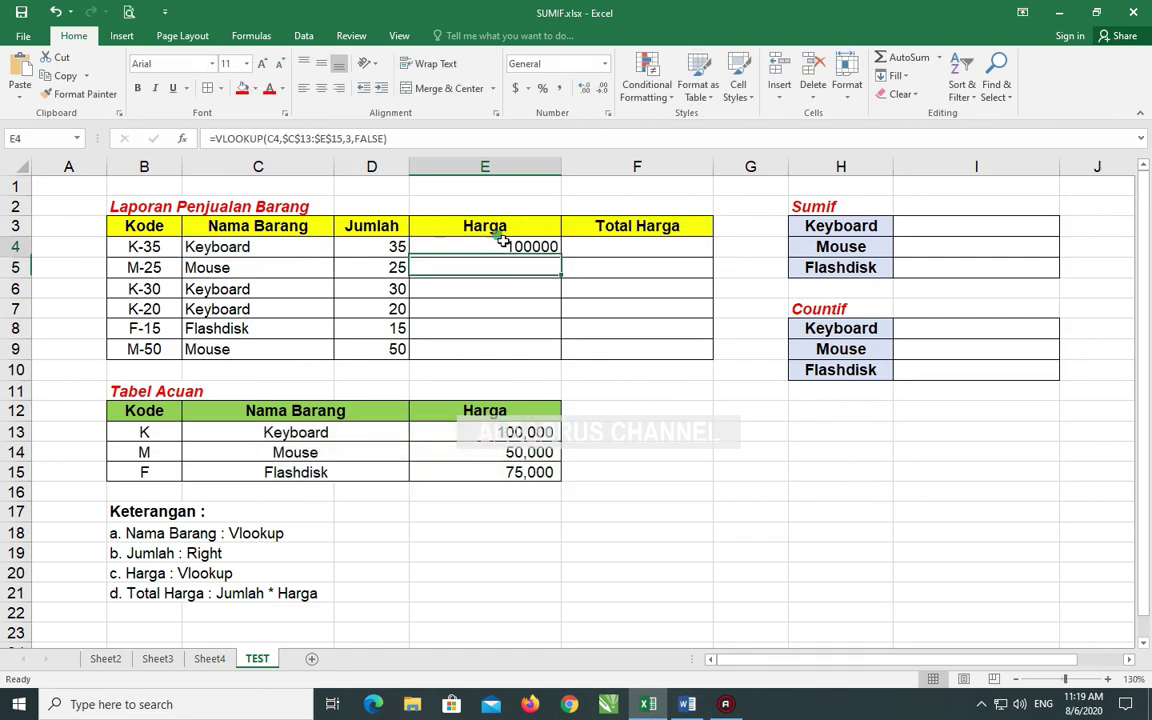
double_click(562, 258)
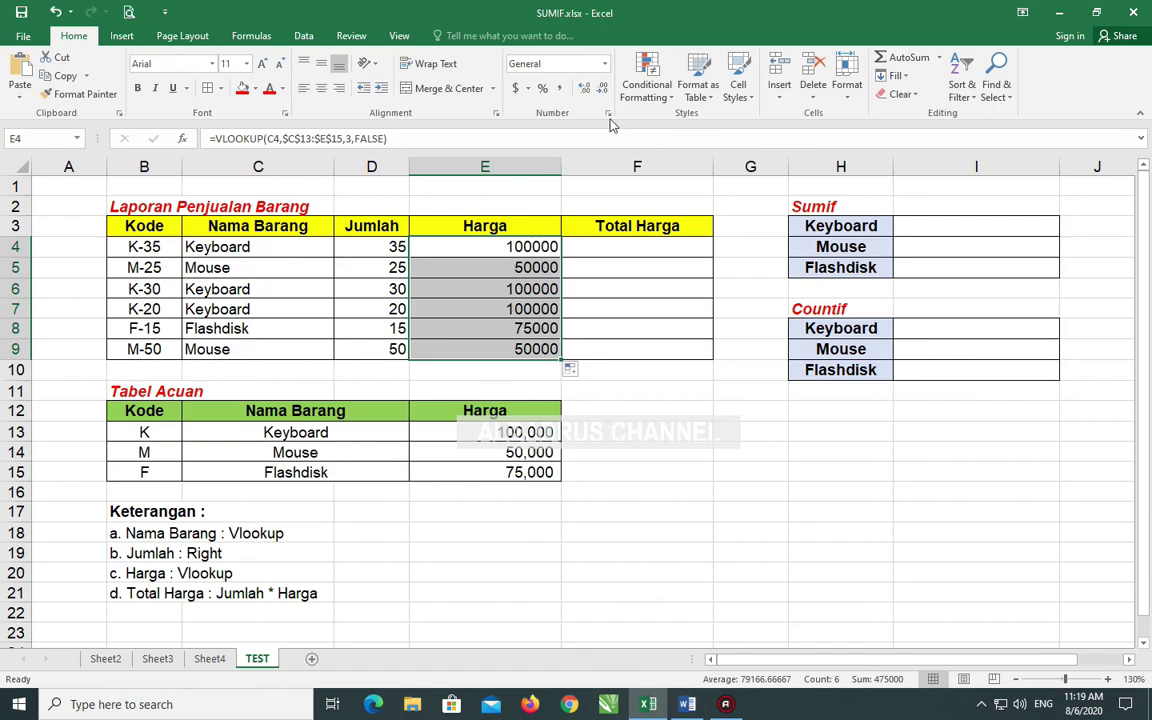
Step: Format the prices as Number with thousands separators and 0 decimals
left_click(608, 114)
left_click(596, 176)
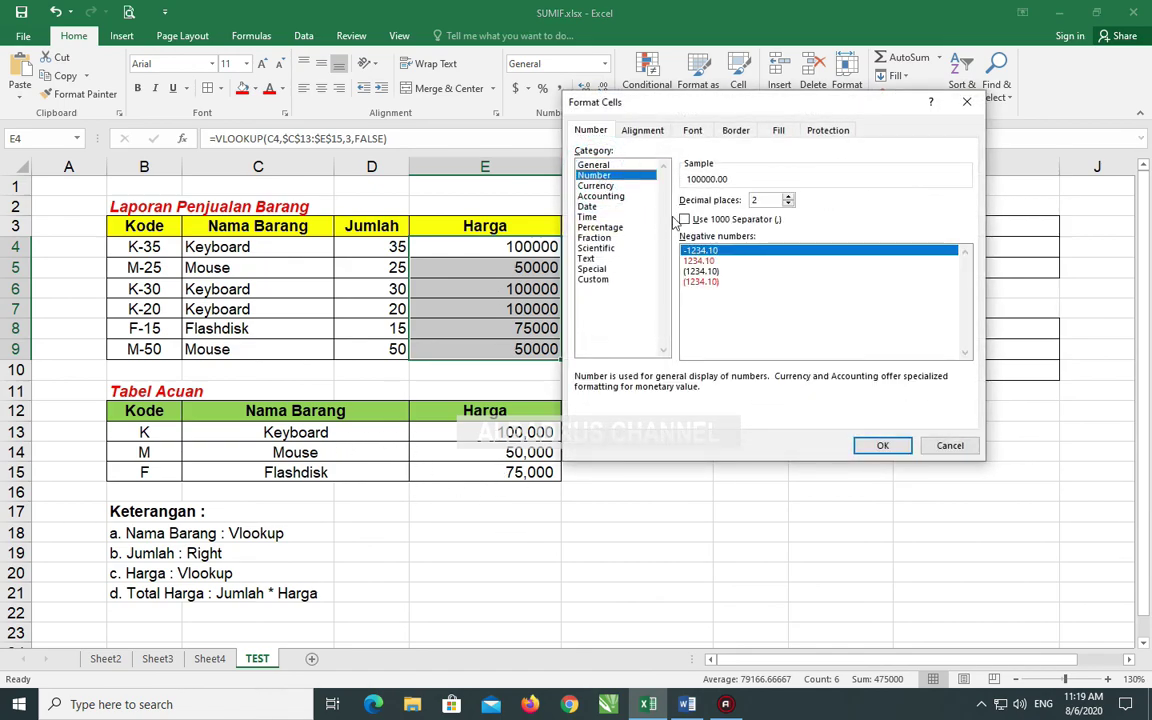
left_click(685, 219)
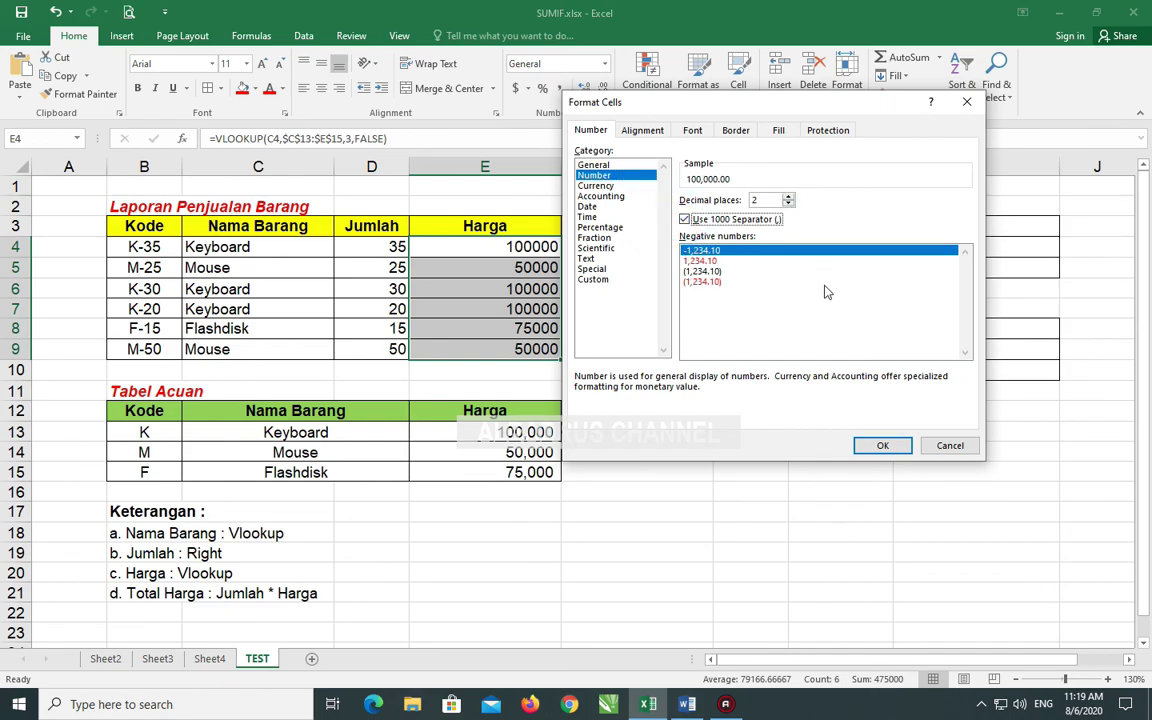
left_click(788, 204)
left_click(788, 204)
left_click(886, 445)
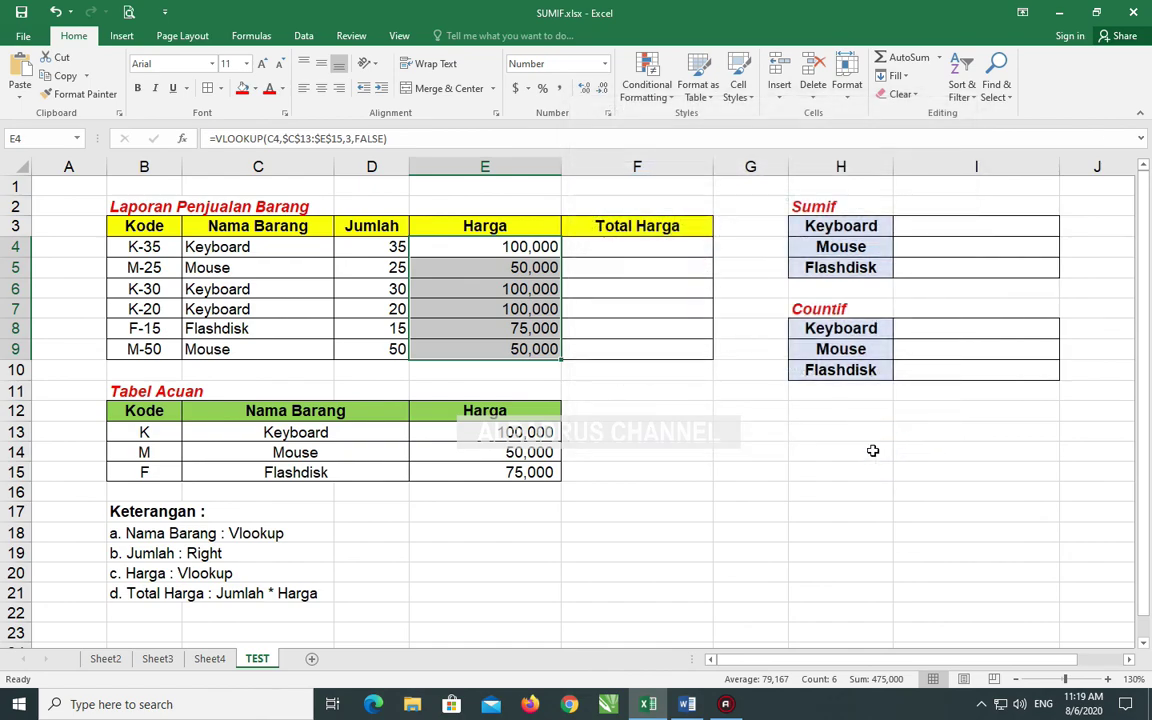
left_click(664, 487)
Step: Reformat E4:E9 as Accounting with the Rp Indonesian symbol
left_click_drag(539, 253, 527, 345)
left_click(608, 116)
left_click(600, 196)
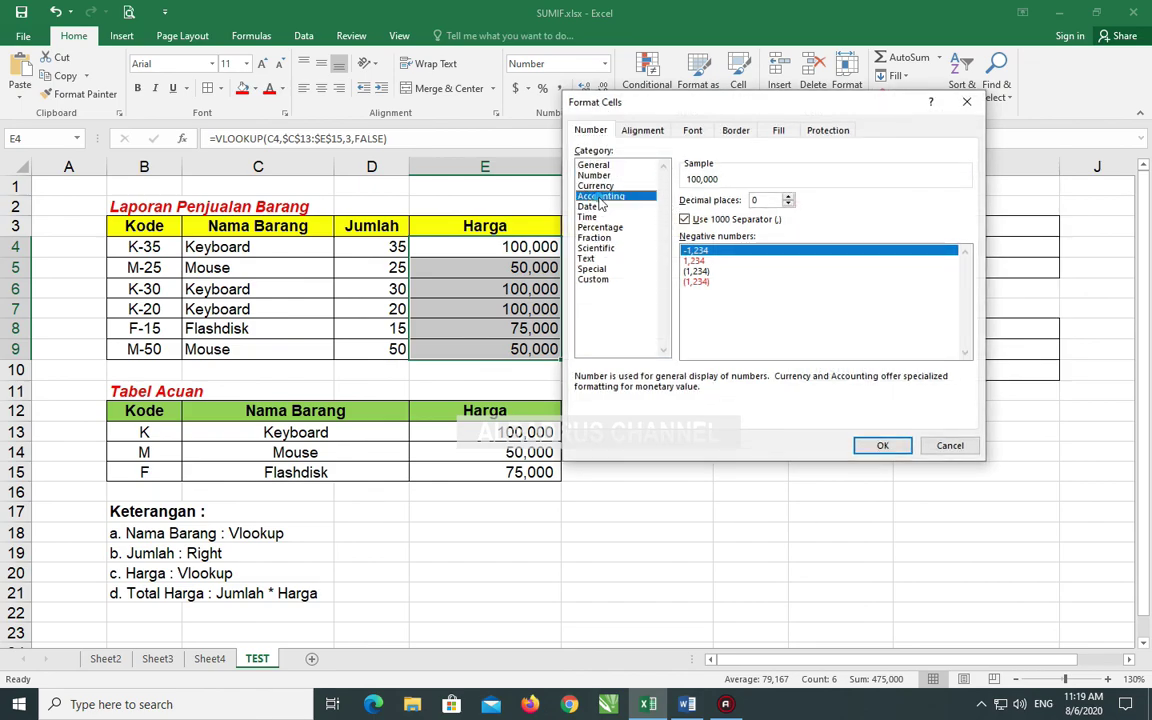
left_click(760, 219)
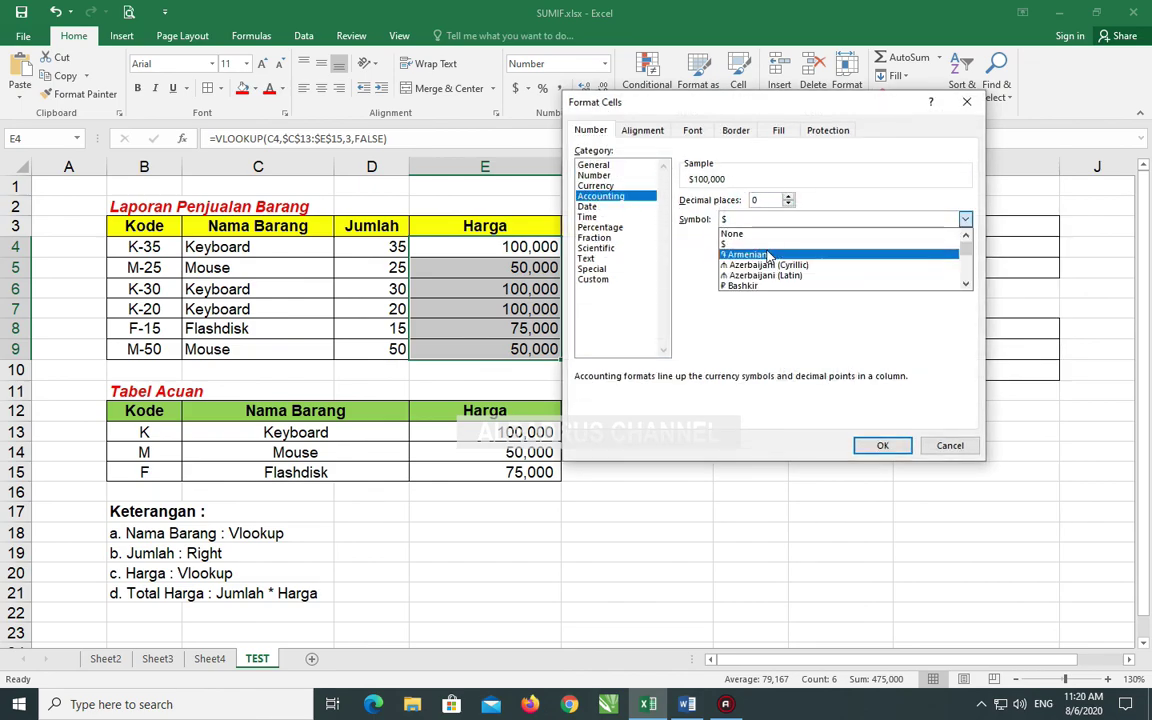
scroll(775, 268, "down", 5)
scroll(785, 270, "down", 5)
scroll(799, 272, "down", 5)
scroll(800, 270, "down", 5)
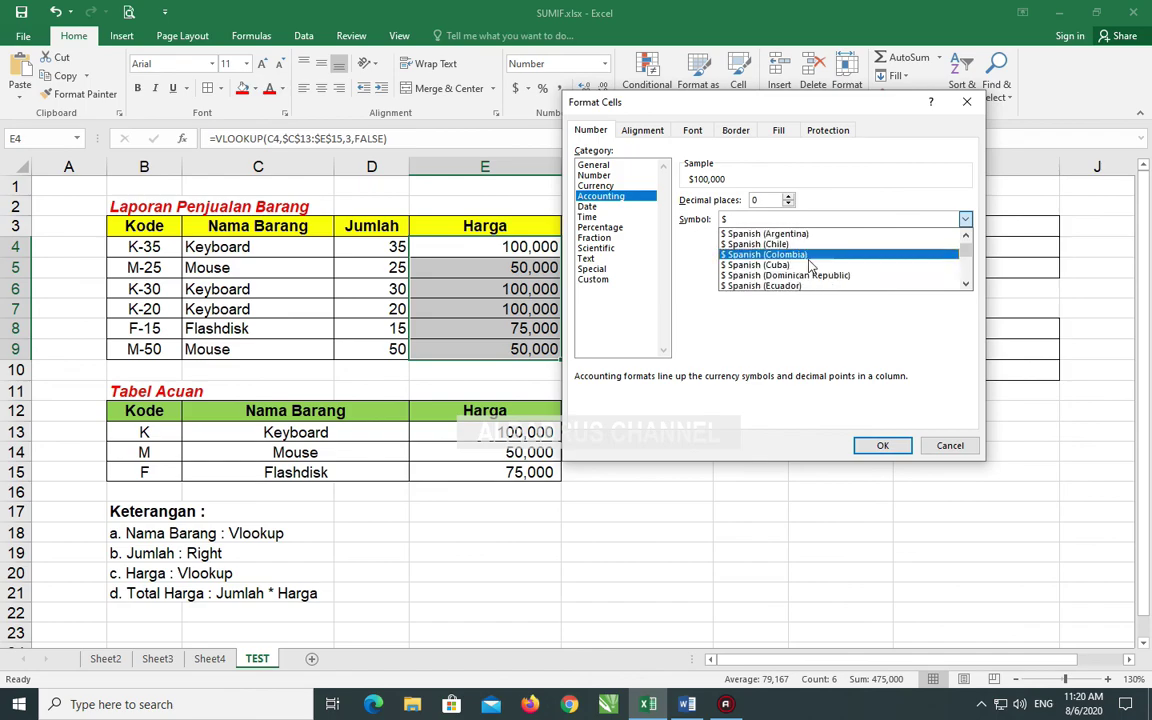
scroll(815, 268, "down", 5)
scroll(828, 265, "down", 5)
scroll(898, 243, "down", 5)
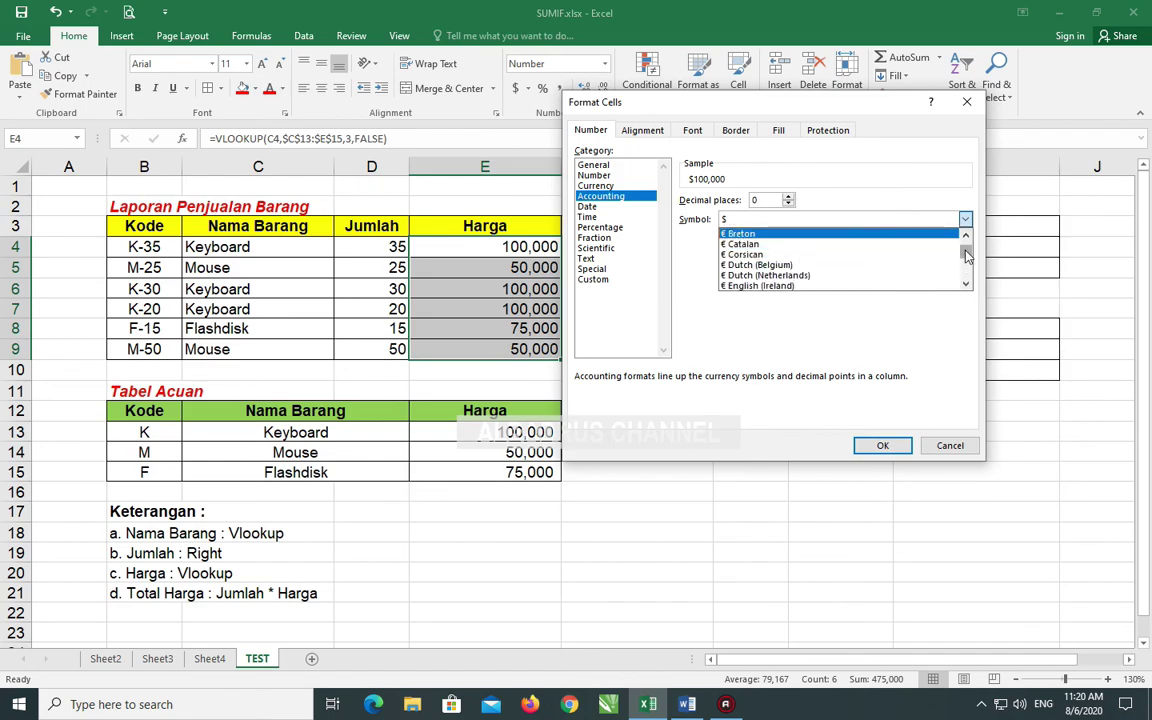
mouse_move(966, 255)
left_mouse_down()
mouse_move(968, 272)
mouse_move(966, 257)
left_mouse_up()
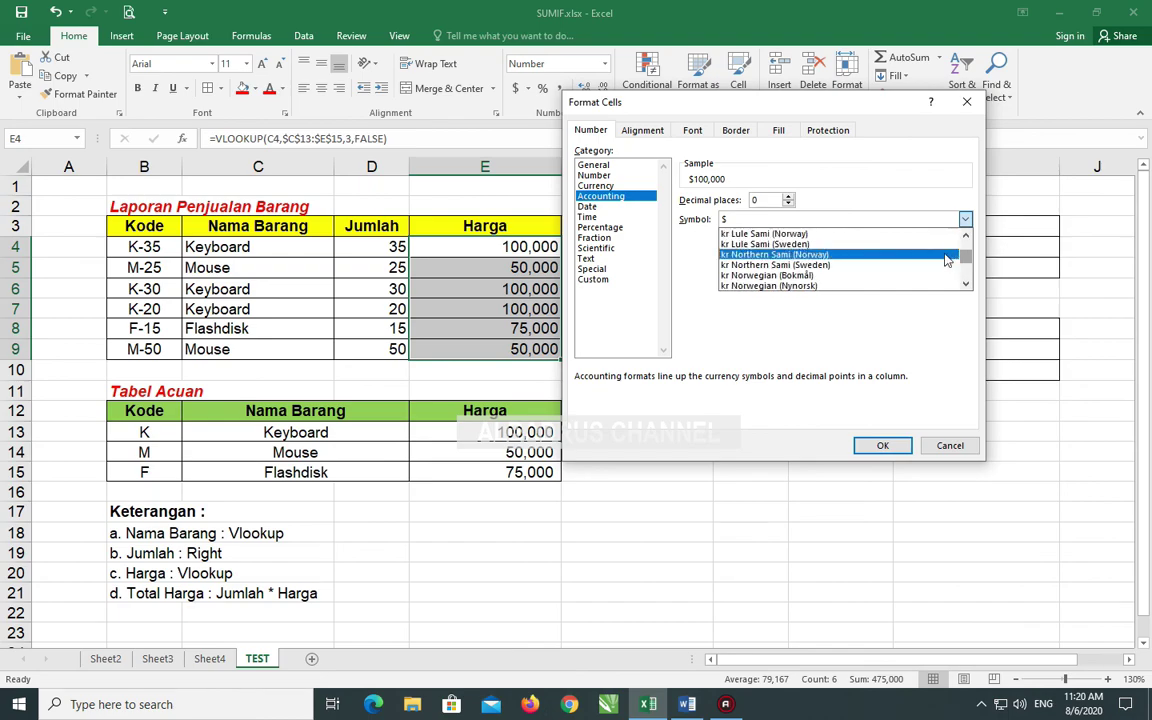
scroll(930, 263, "down", 3)
scroll(910, 267, "down", 3)
scroll(890, 272, "down", 3)
scroll(875, 276, "down", 2)
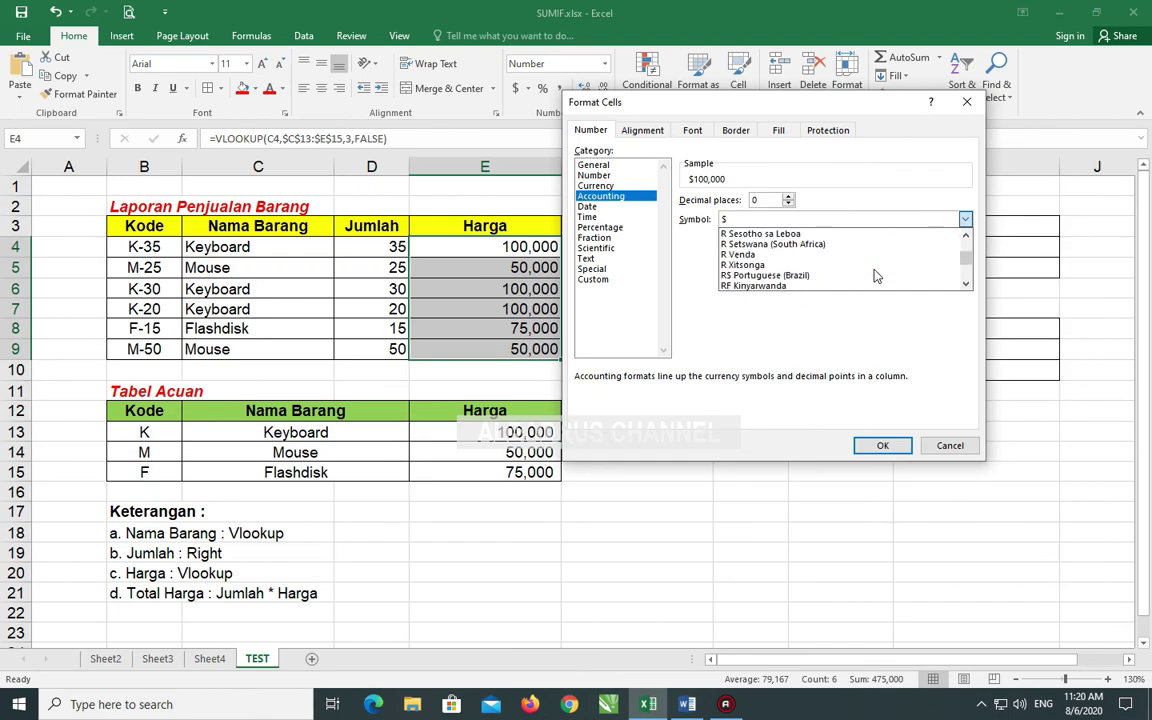
scroll(830, 275, "down", 1)
scroll(823, 275, "down", 1)
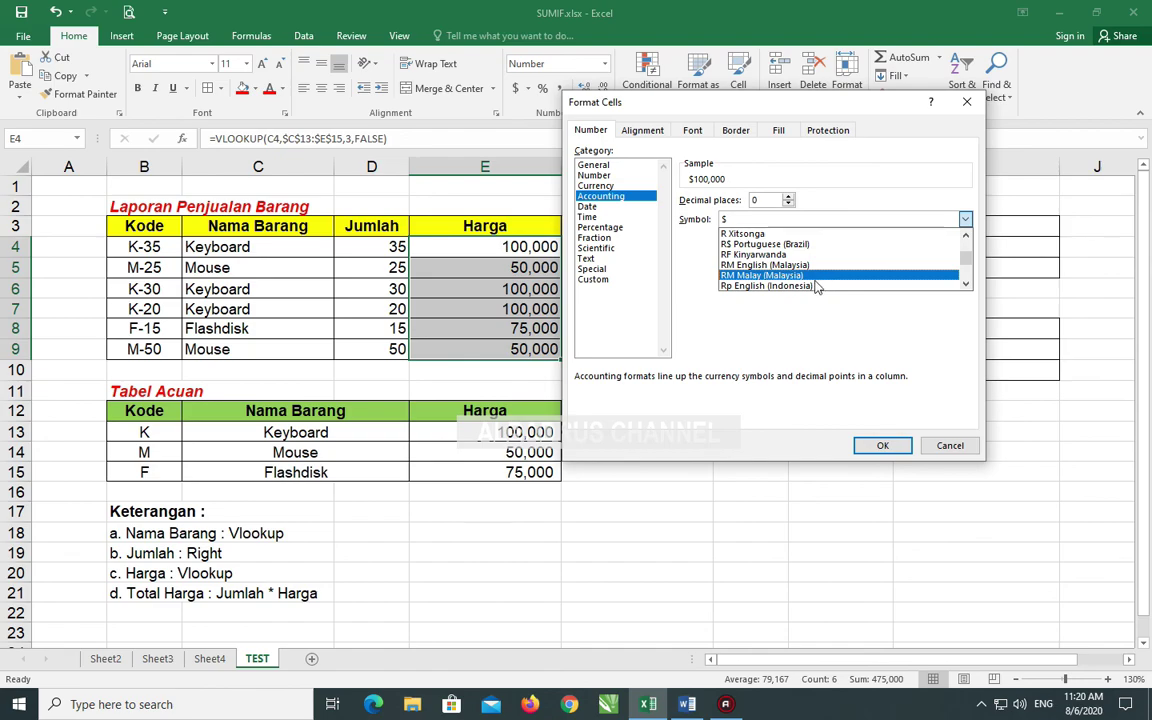
scroll(815, 285, "down", 1)
left_click(810, 285)
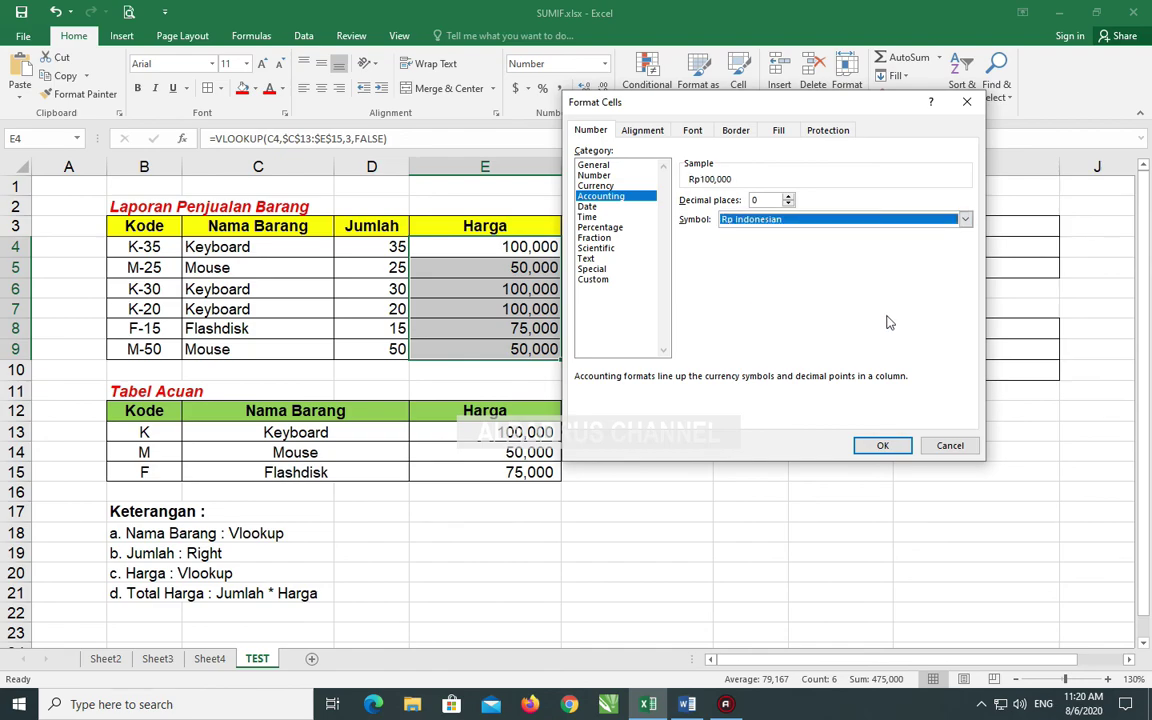
left_click(882, 445)
Step: Copy E9's Rp accounting format onto the Tabel Acuan prices with Format Painter
left_click(718, 477)
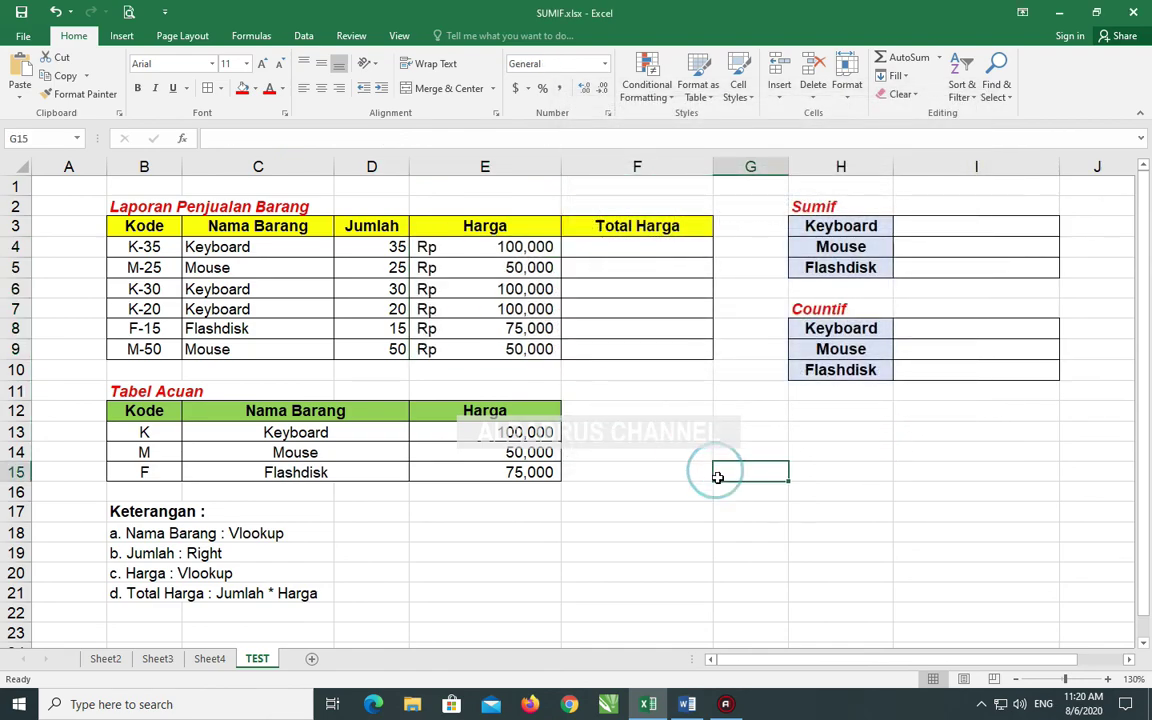
left_click(458, 349)
left_click(75, 95)
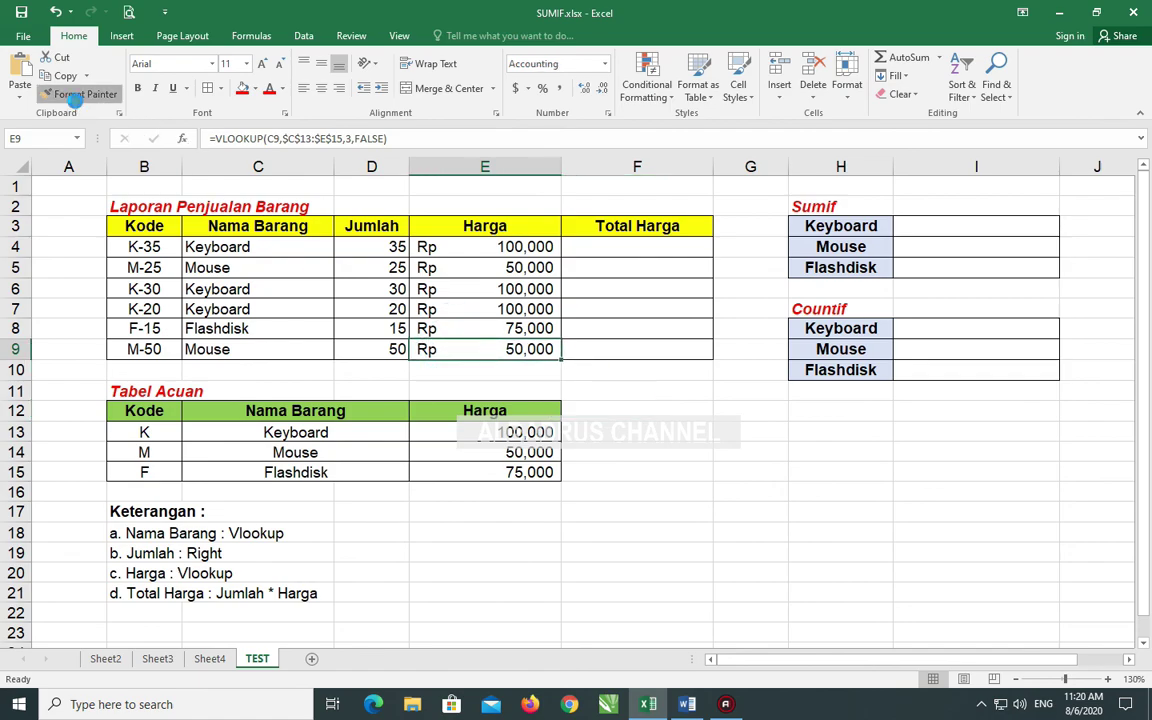
left_click_drag(470, 432, 468, 471)
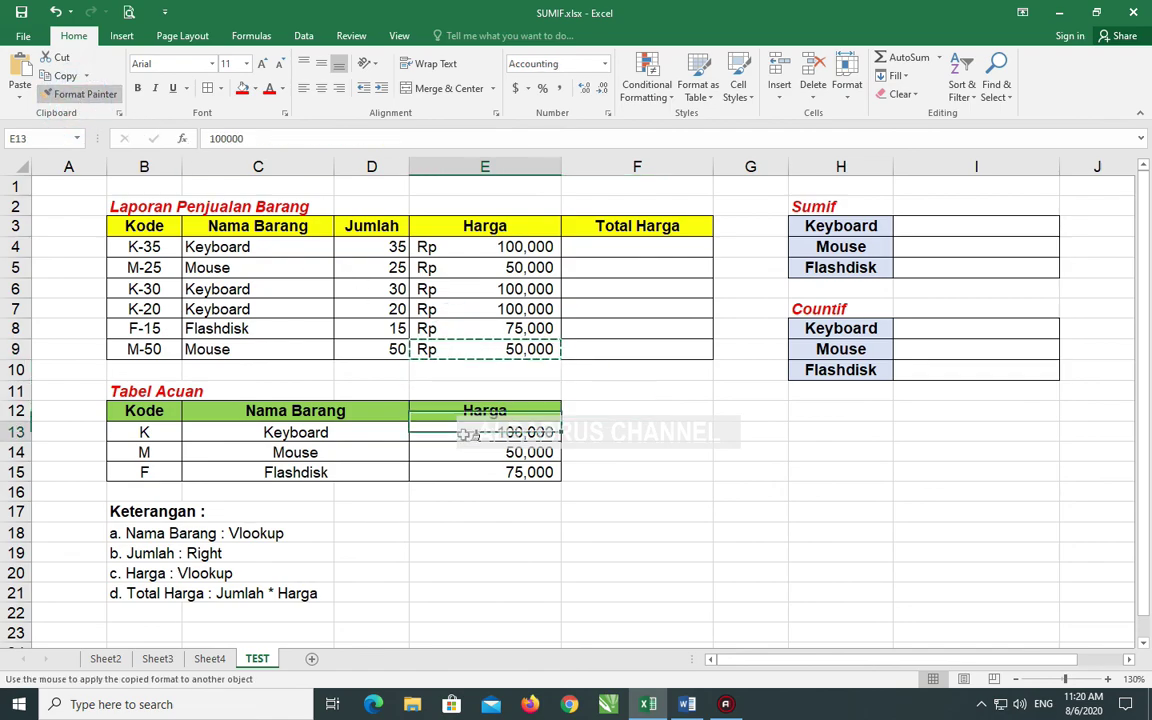
left_click(646, 476)
Step: Enter =E4*D4 in F4 and fill it down to F9
left_click(640, 249)
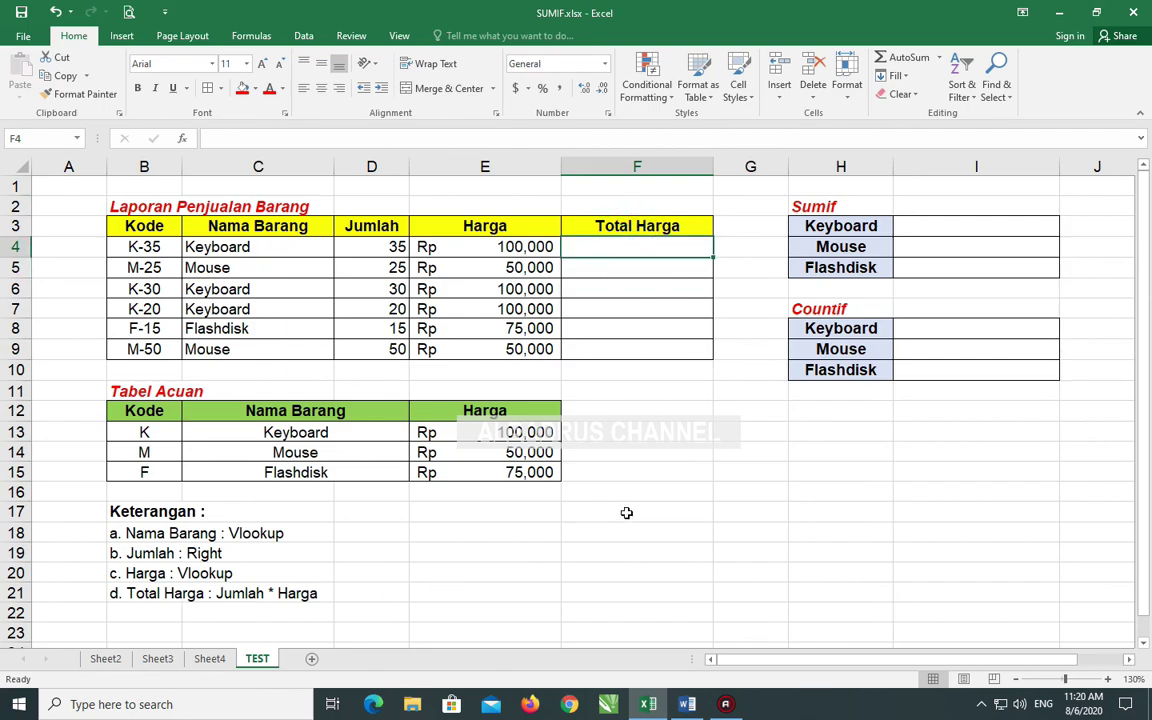
type("=")
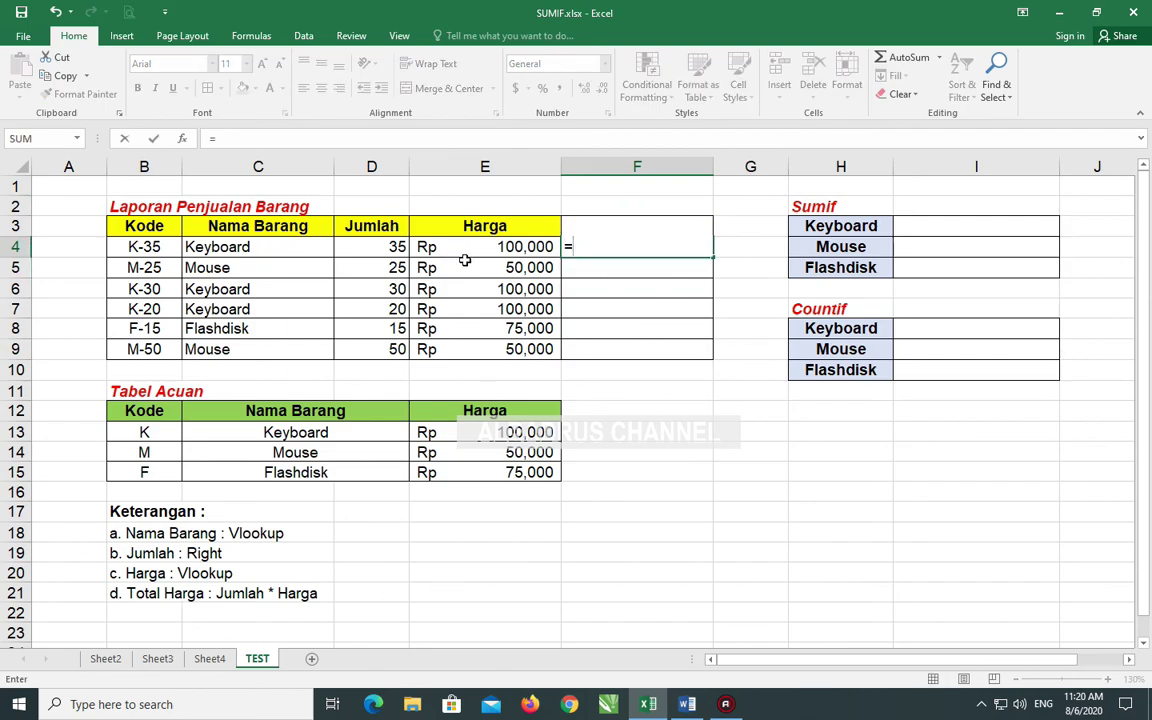
left_click(472, 250)
type("*")
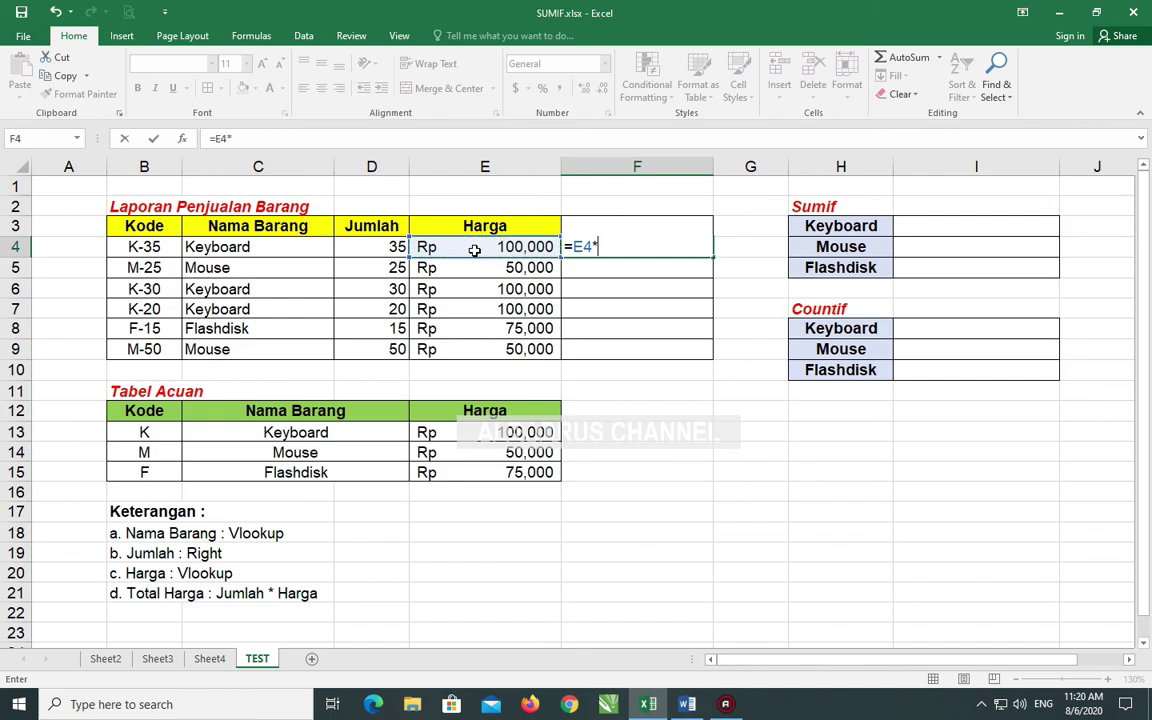
left_click(388, 245)
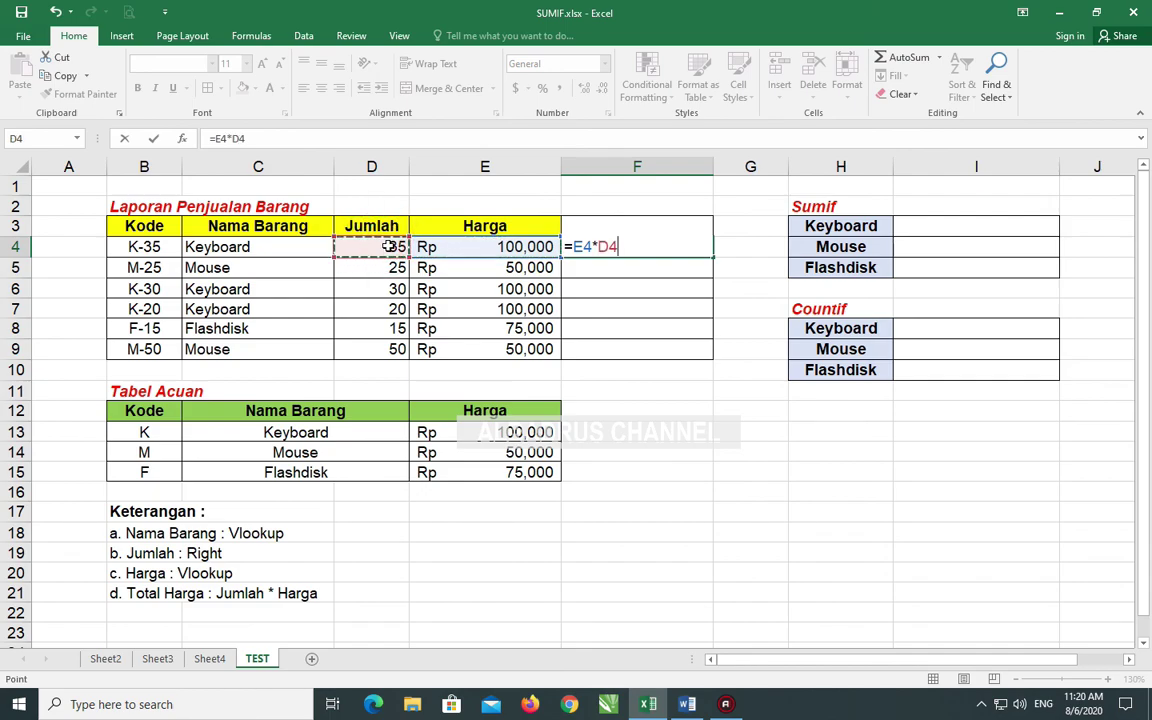
key("Return")
left_click(690, 250)
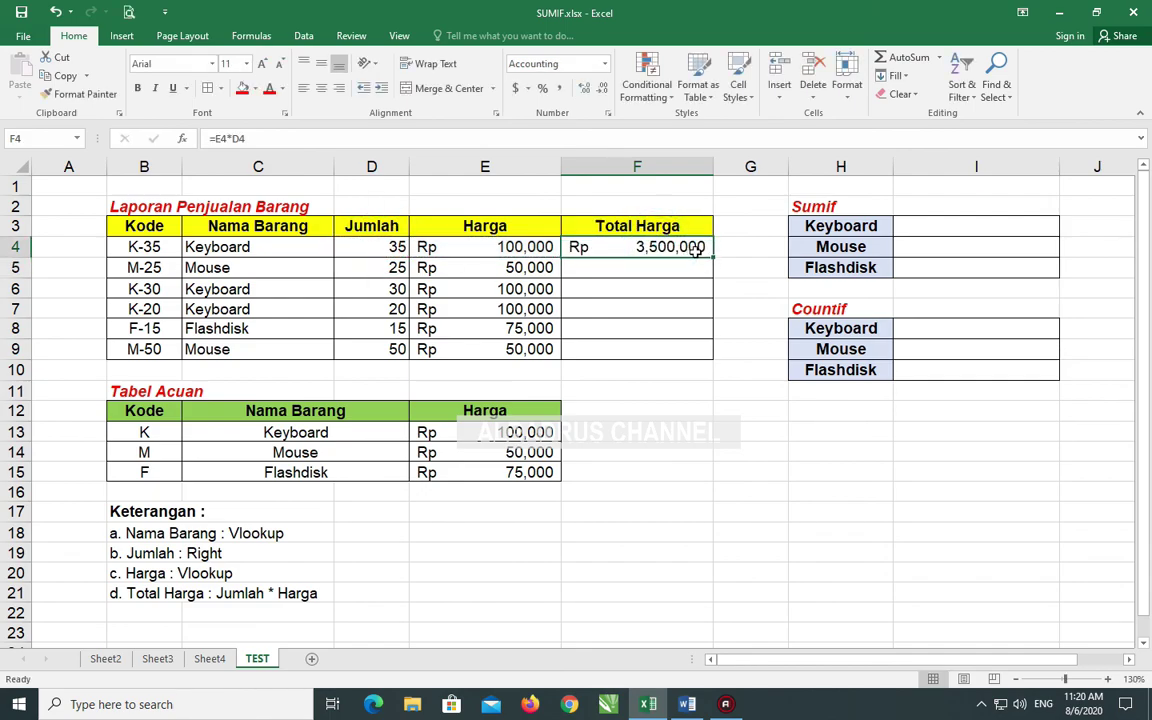
double_click(713, 257)
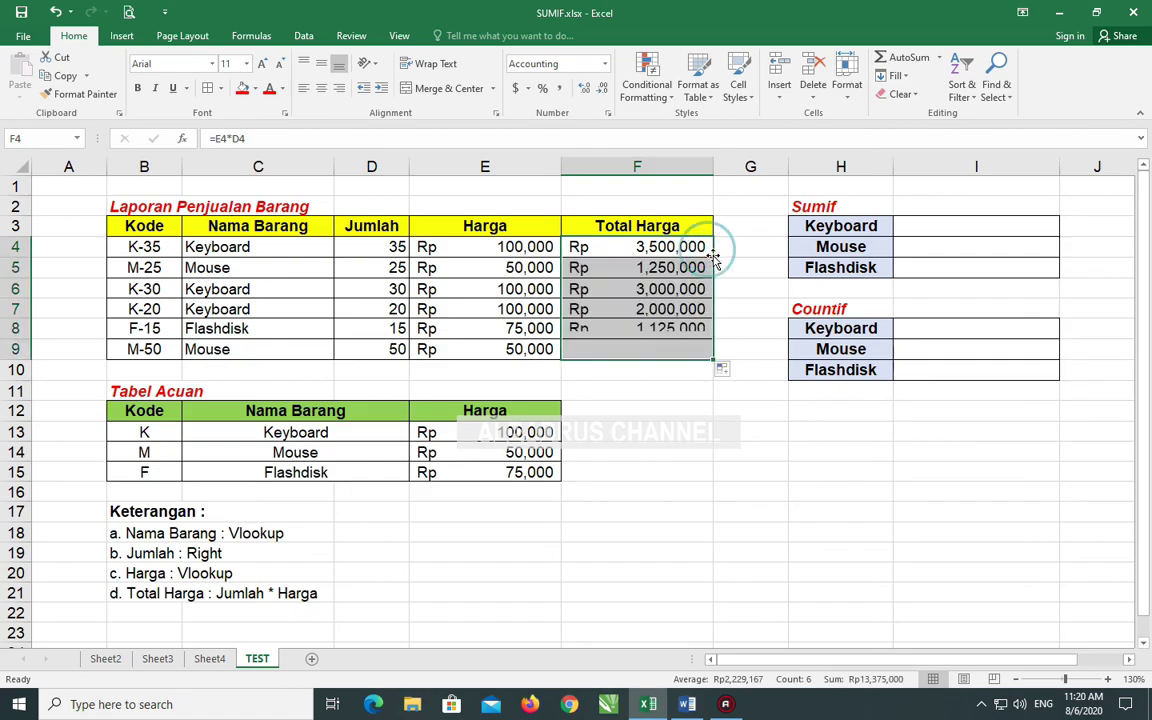
left_click(716, 453)
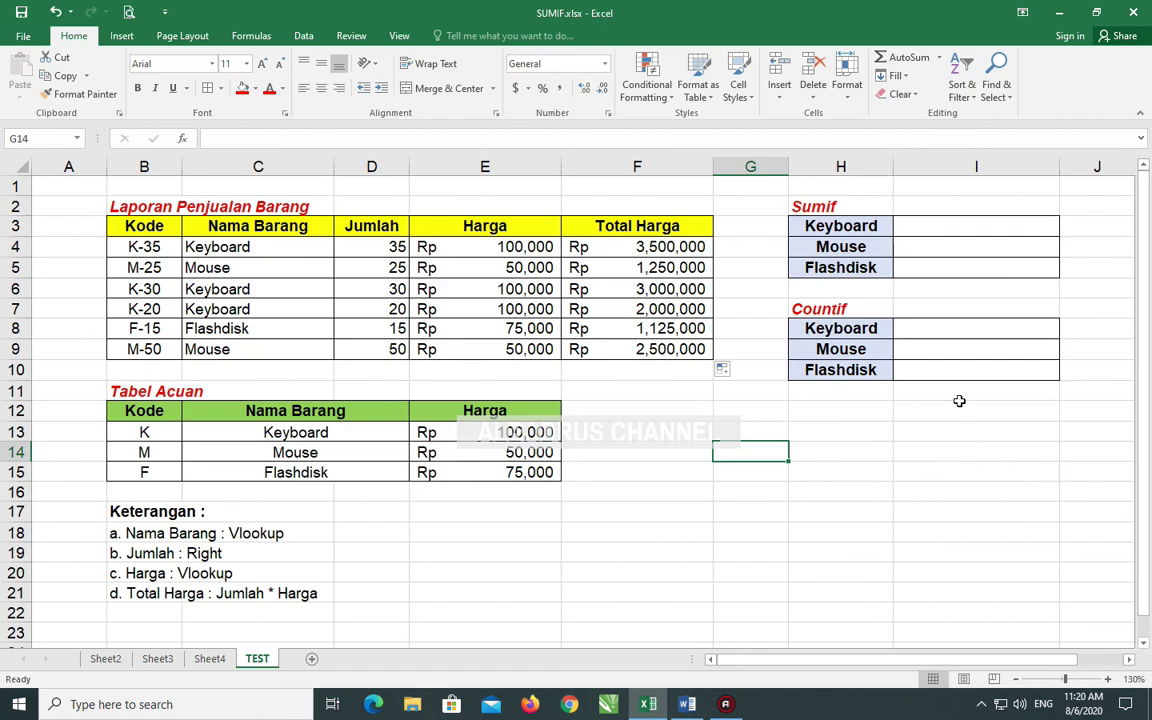
left_click(968, 223)
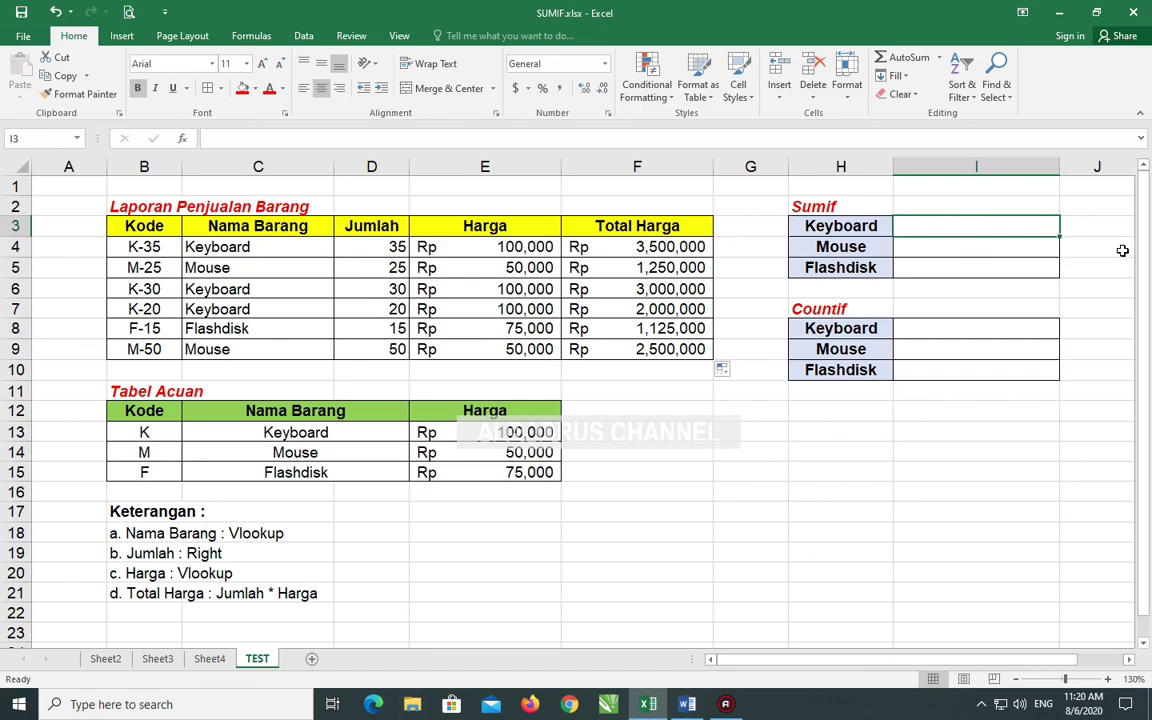
type("=")
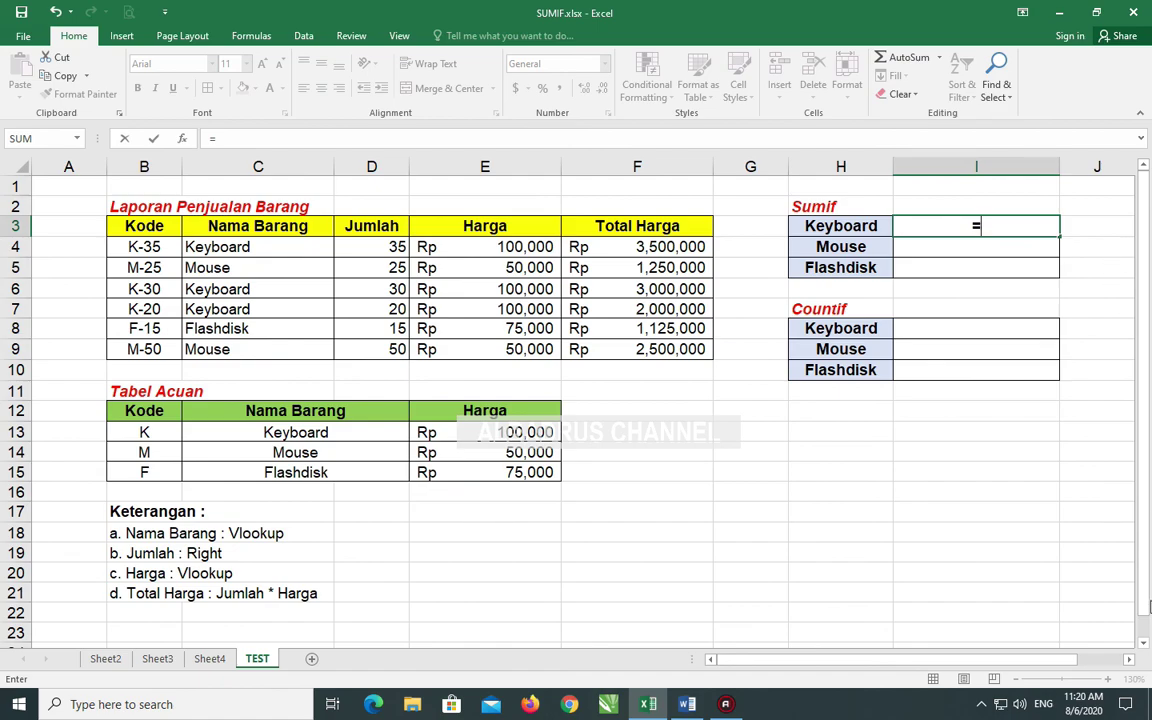
left_click(1129, 660)
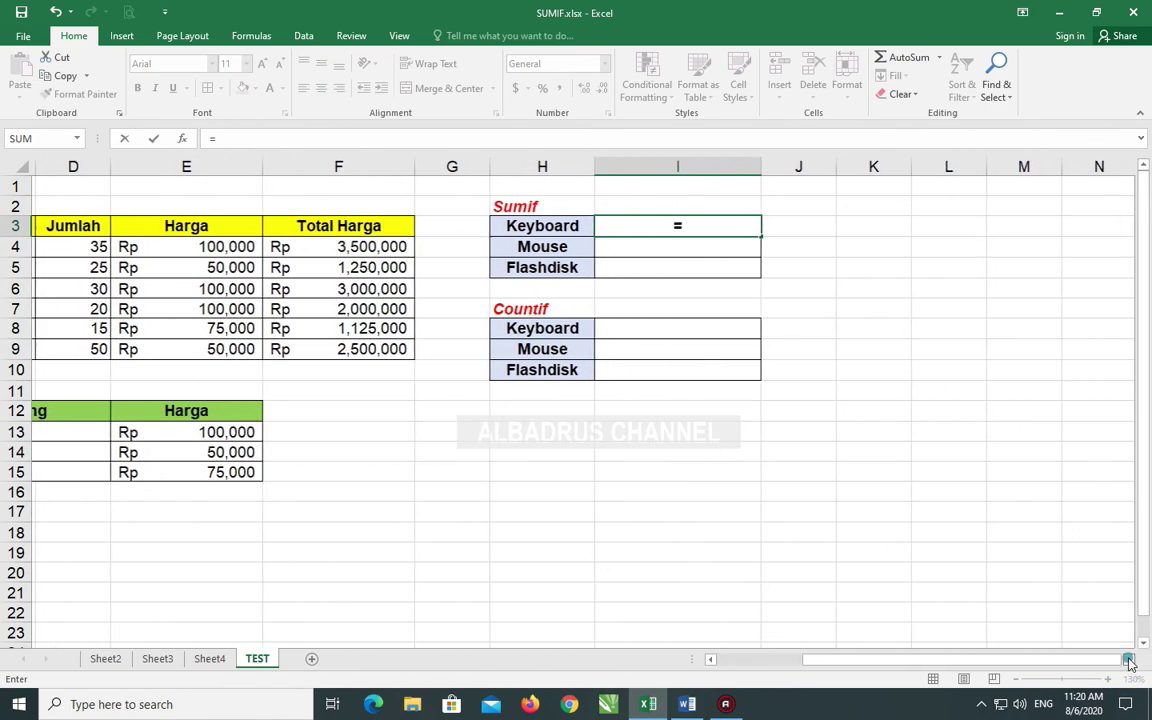
left_click(1129, 660)
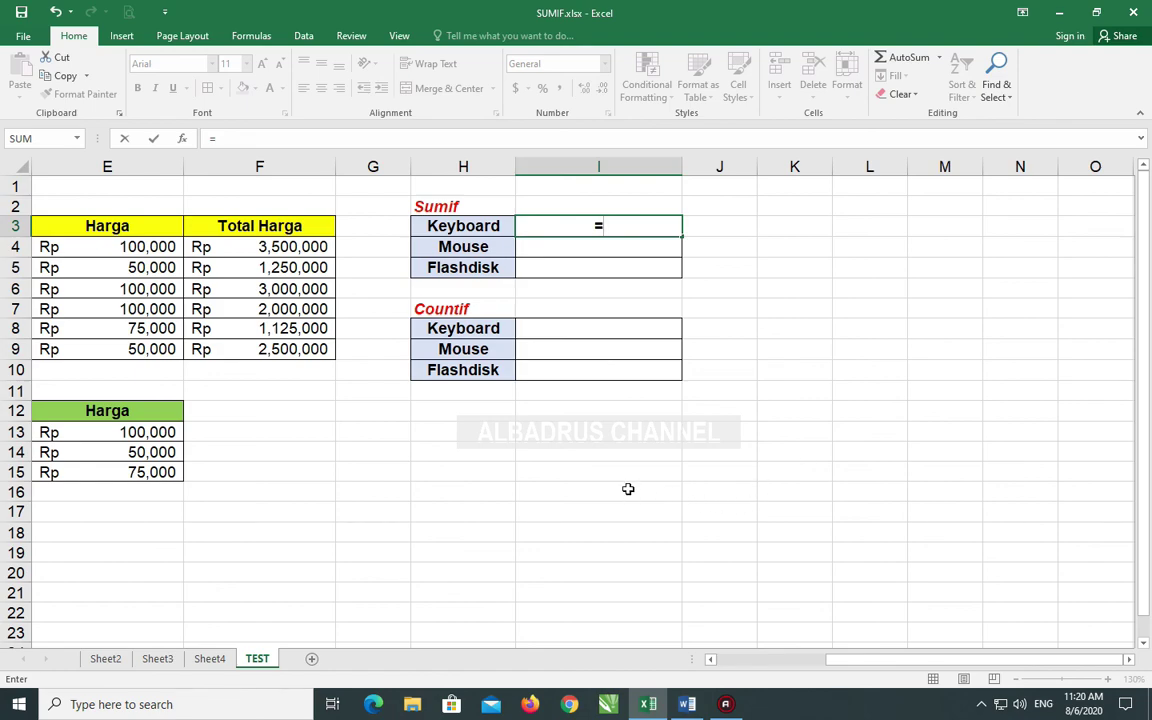
left_click_drag(897, 660, 830, 663)
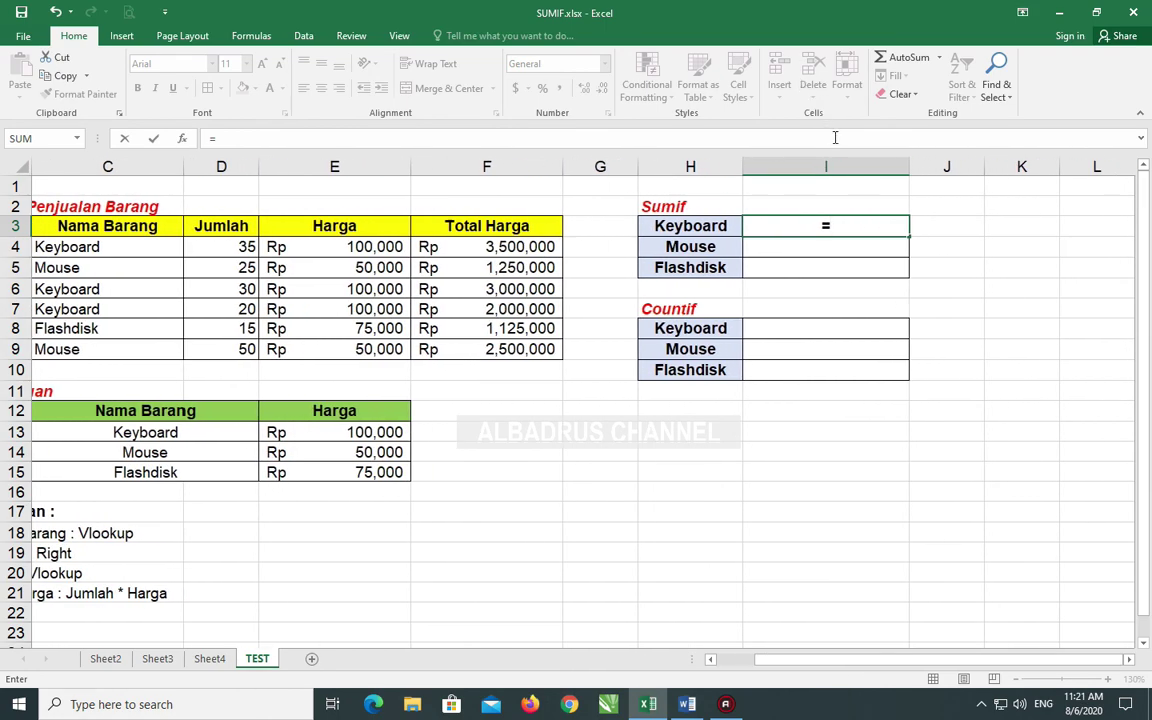
type("SUJM")
key("BackSpace")
key("BackSpace")
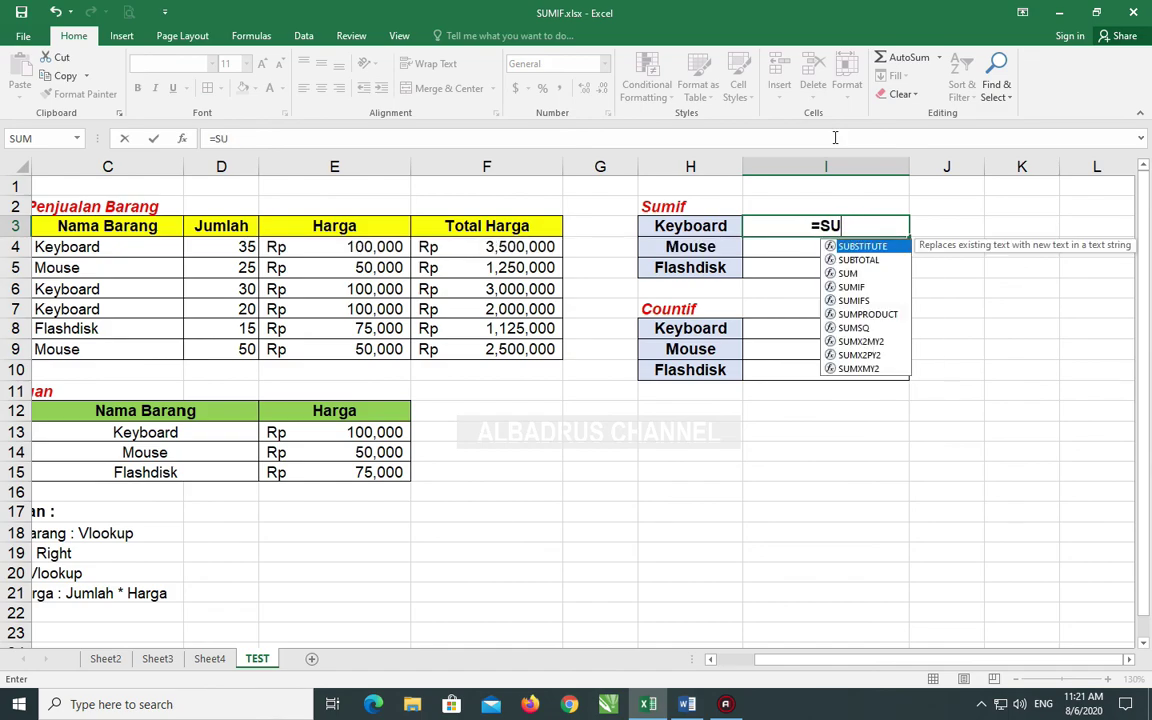
type("MIF(")
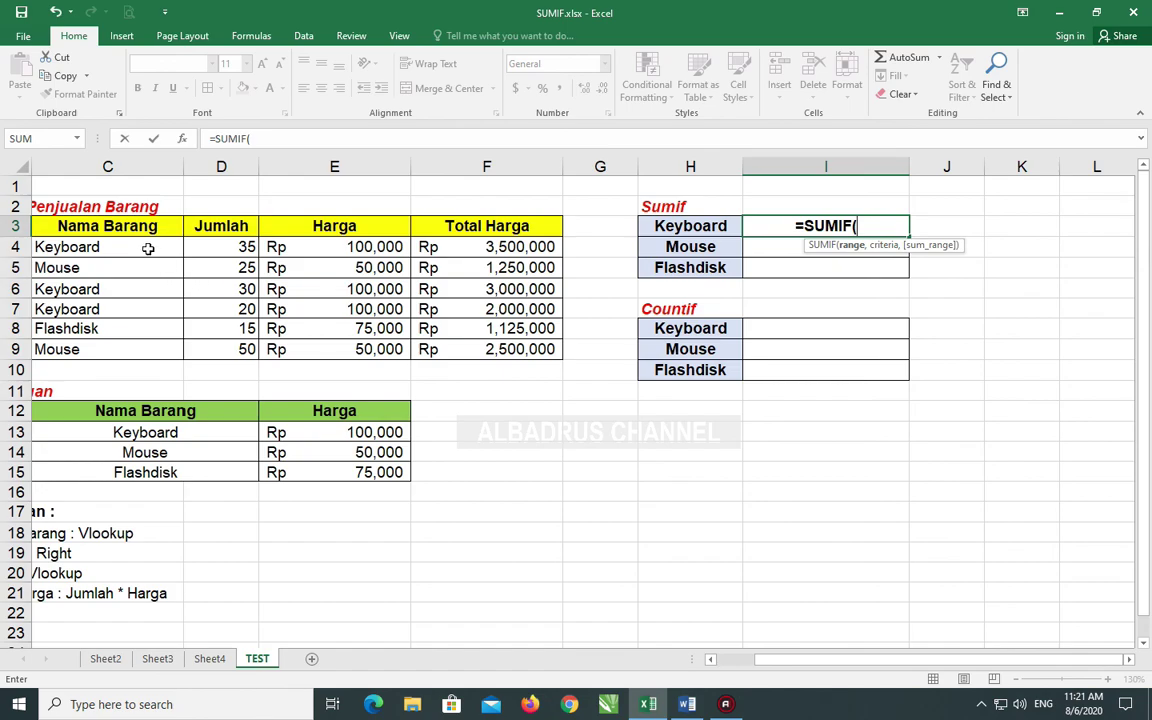
left_click_drag(145, 246, 145, 344)
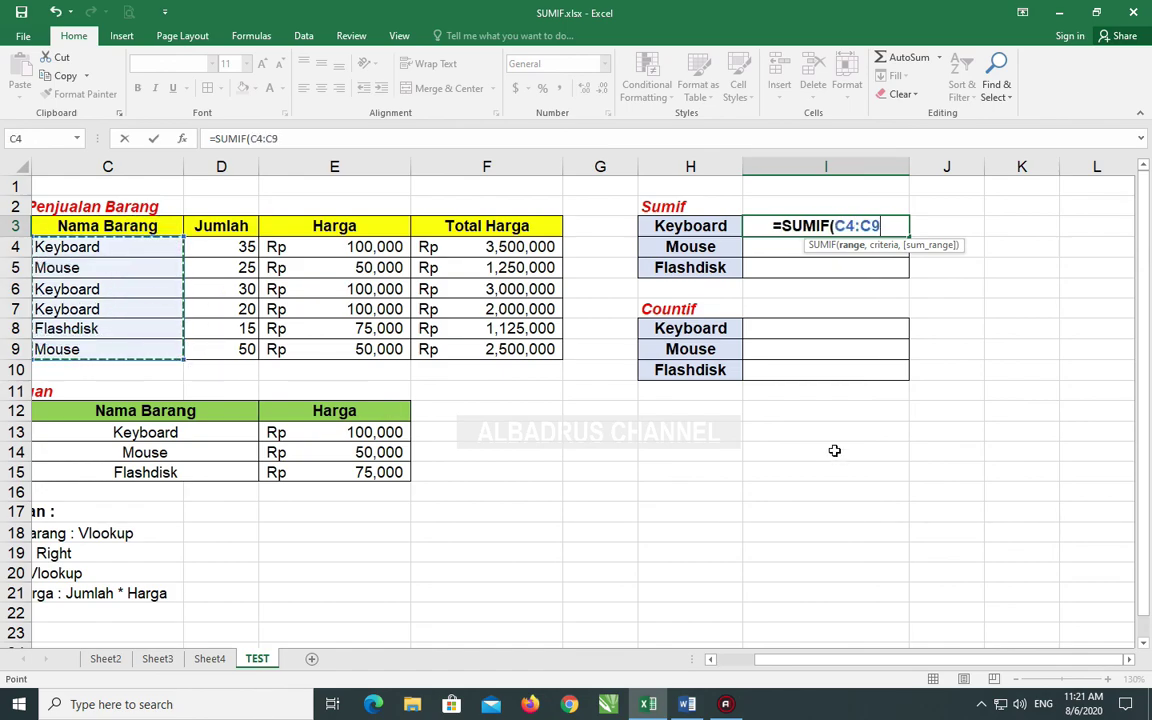
type(",")
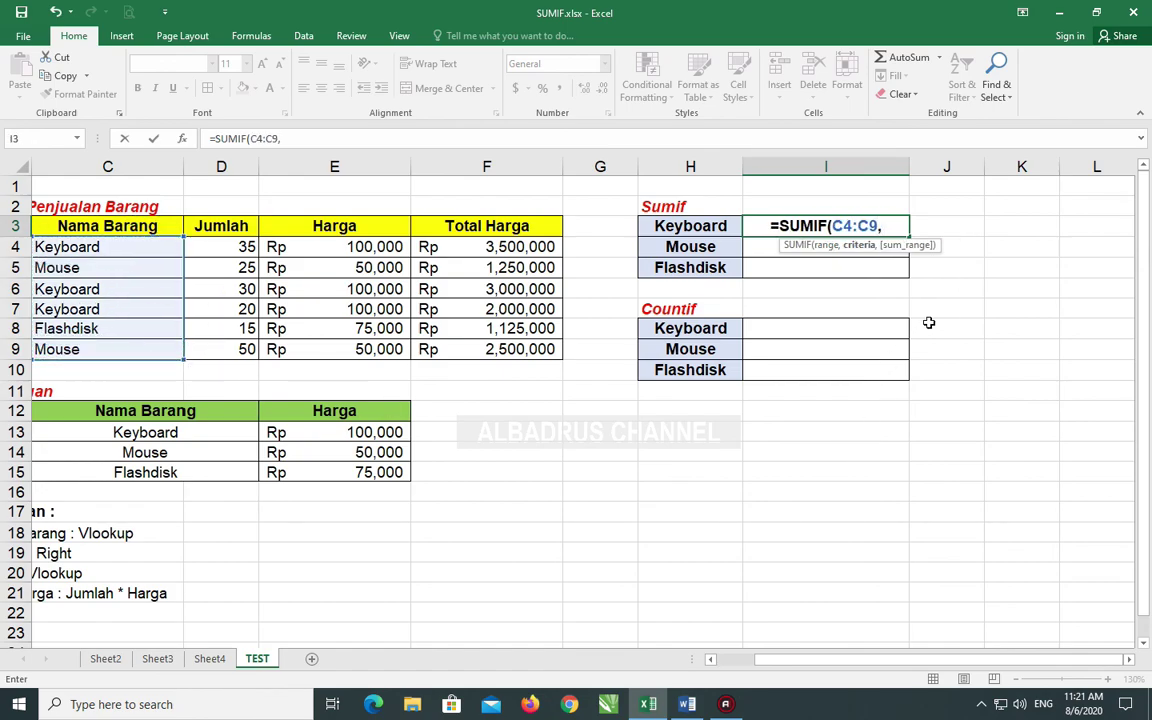
left_click(697, 228)
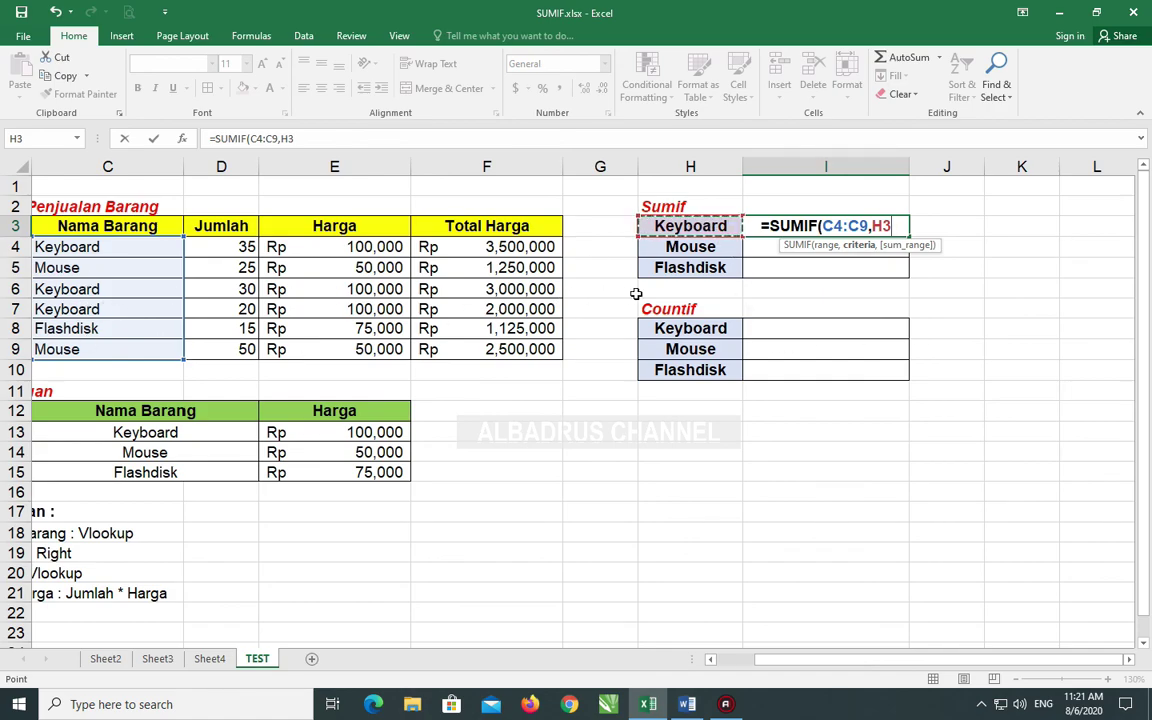
type(",")
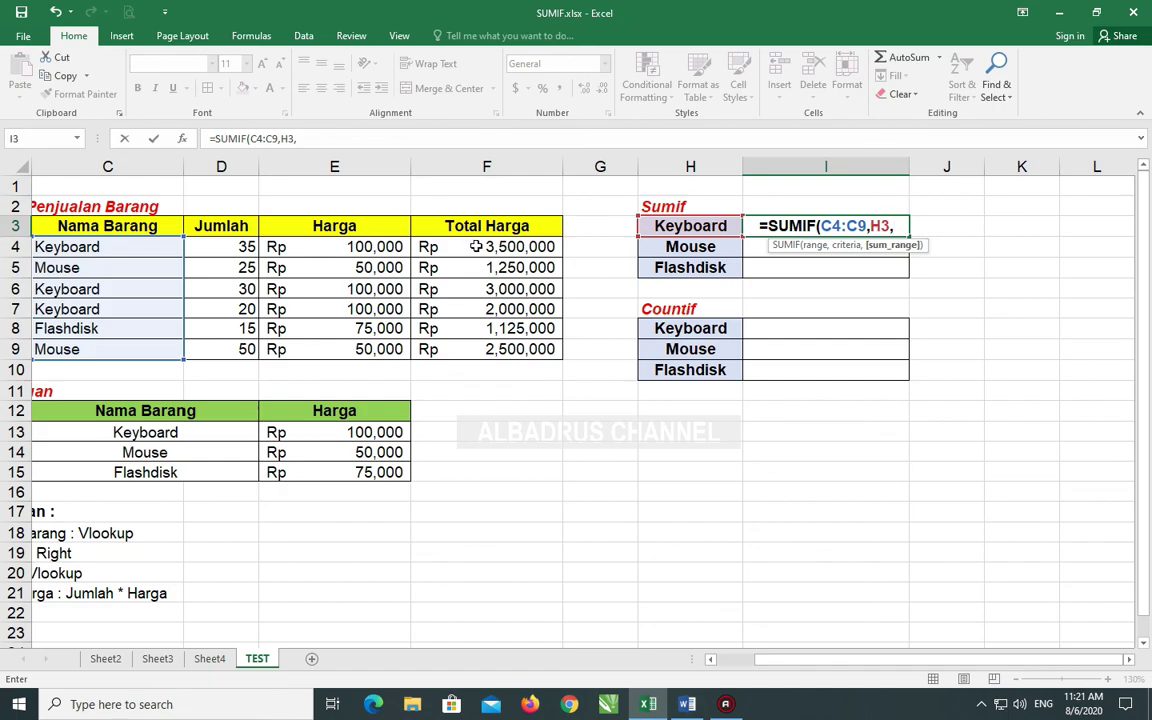
left_click_drag(476, 246, 520, 349)
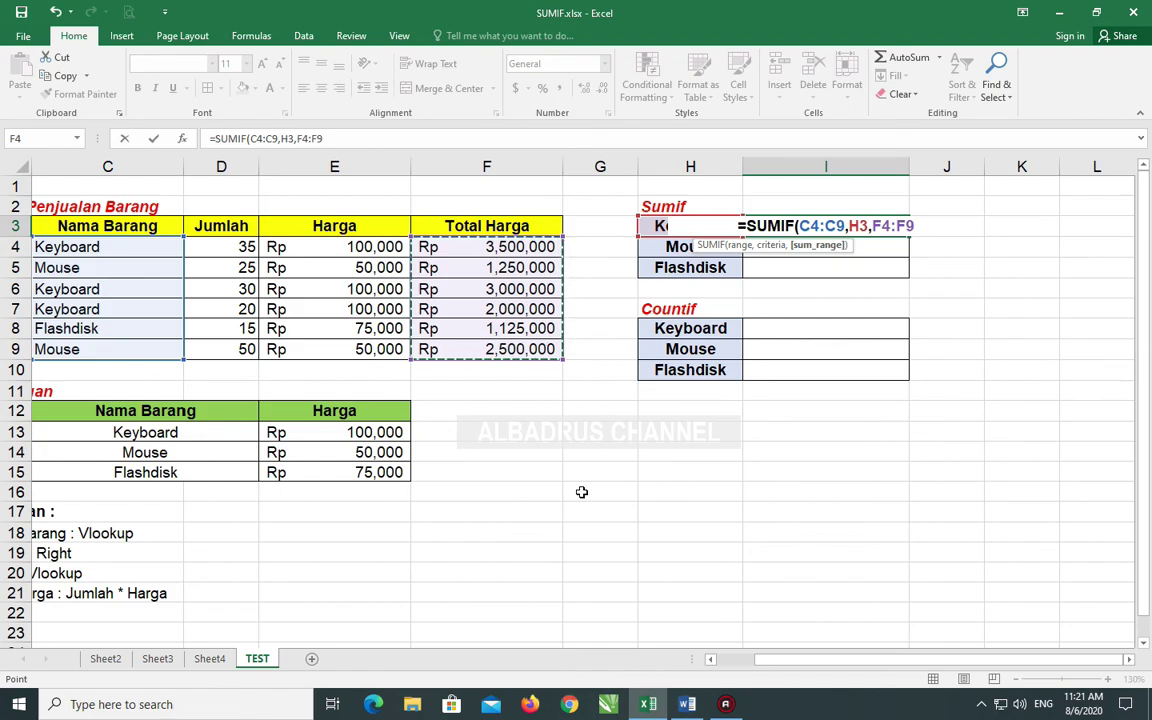
type(")")
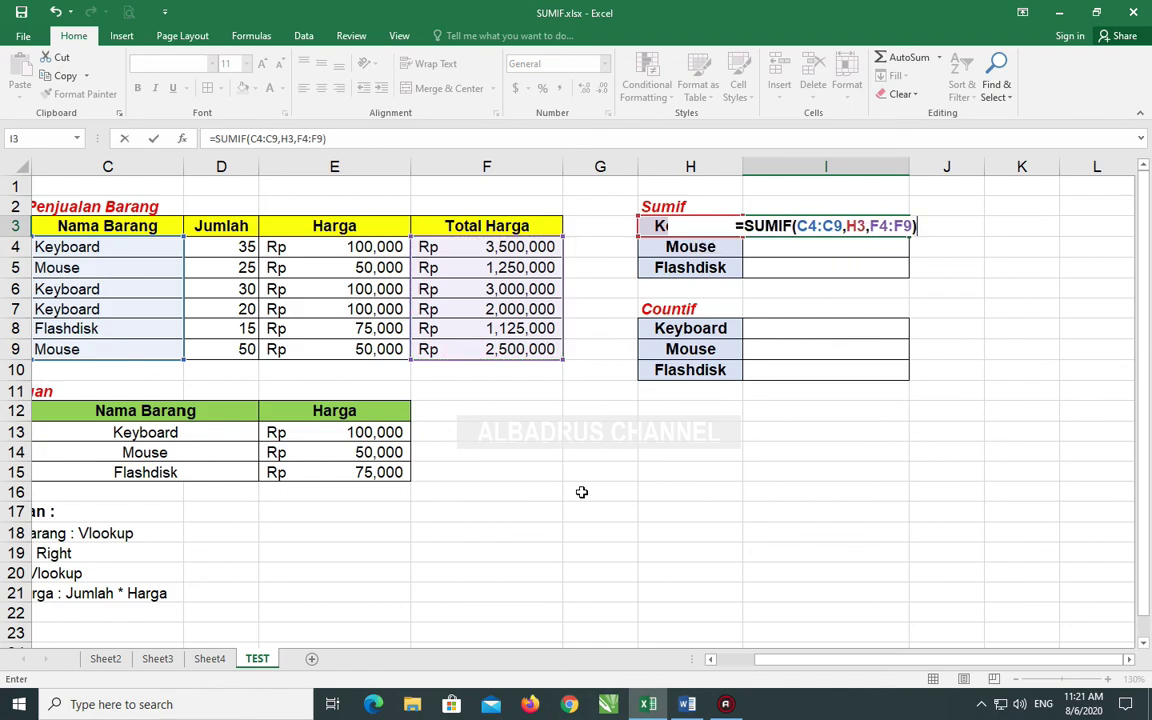
key("Return")
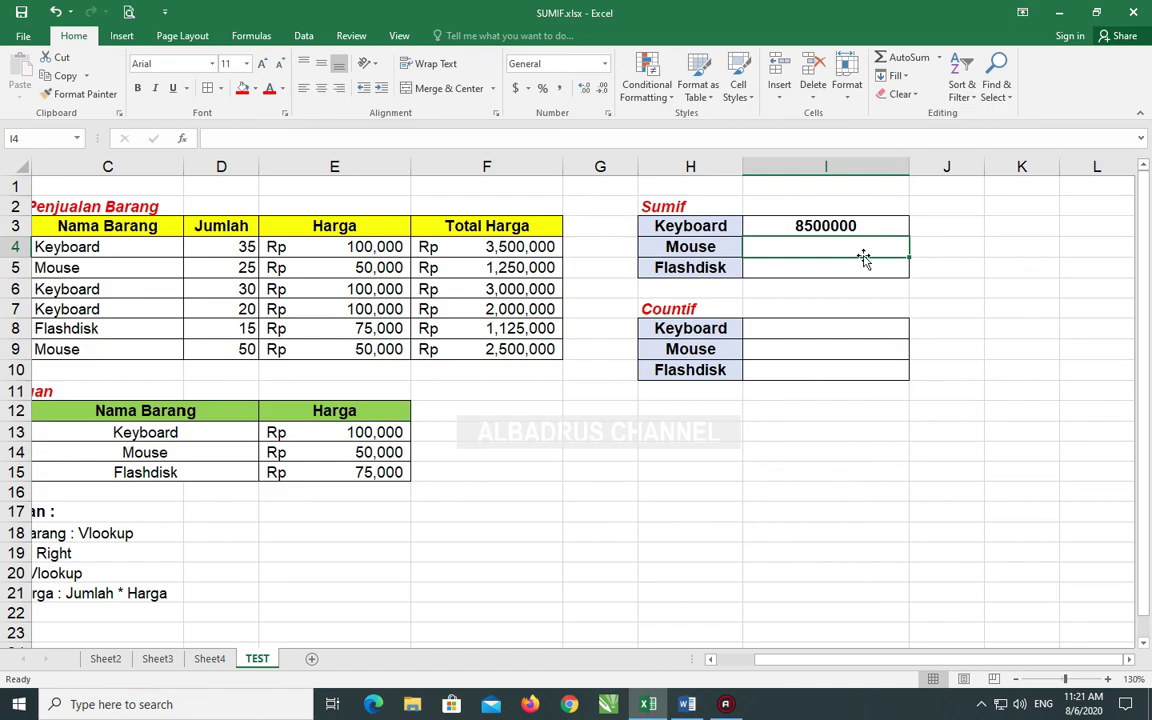
left_click(857, 226)
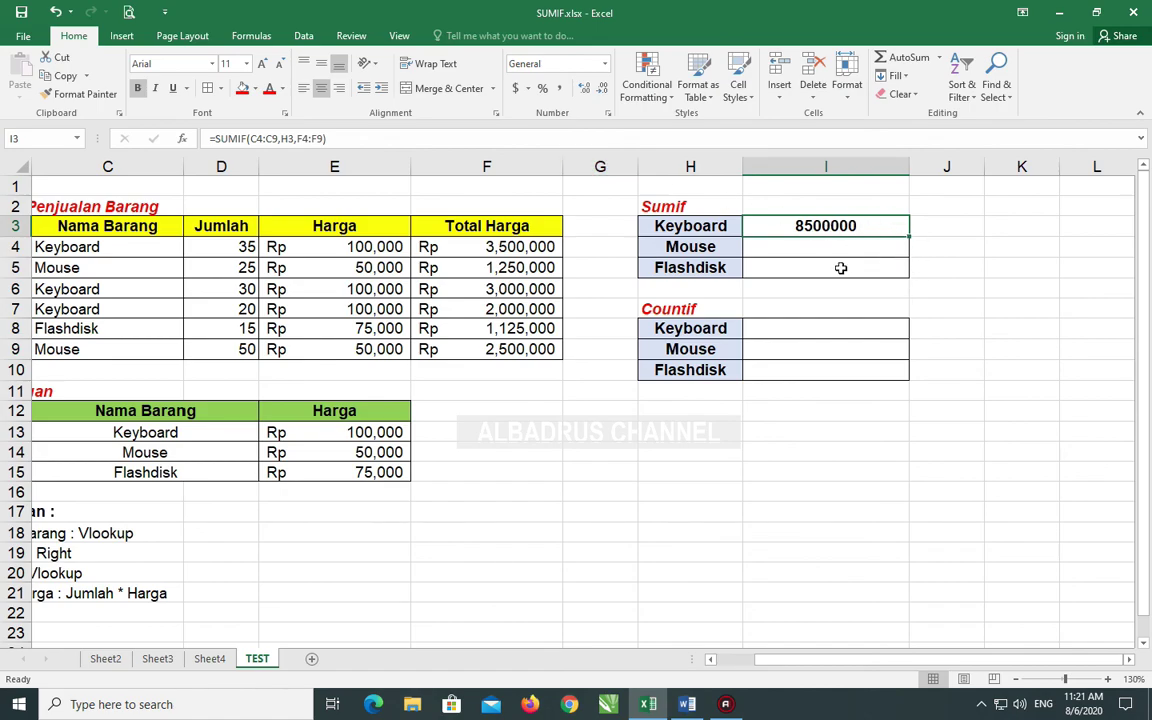
left_click_drag(908, 236, 910, 272)
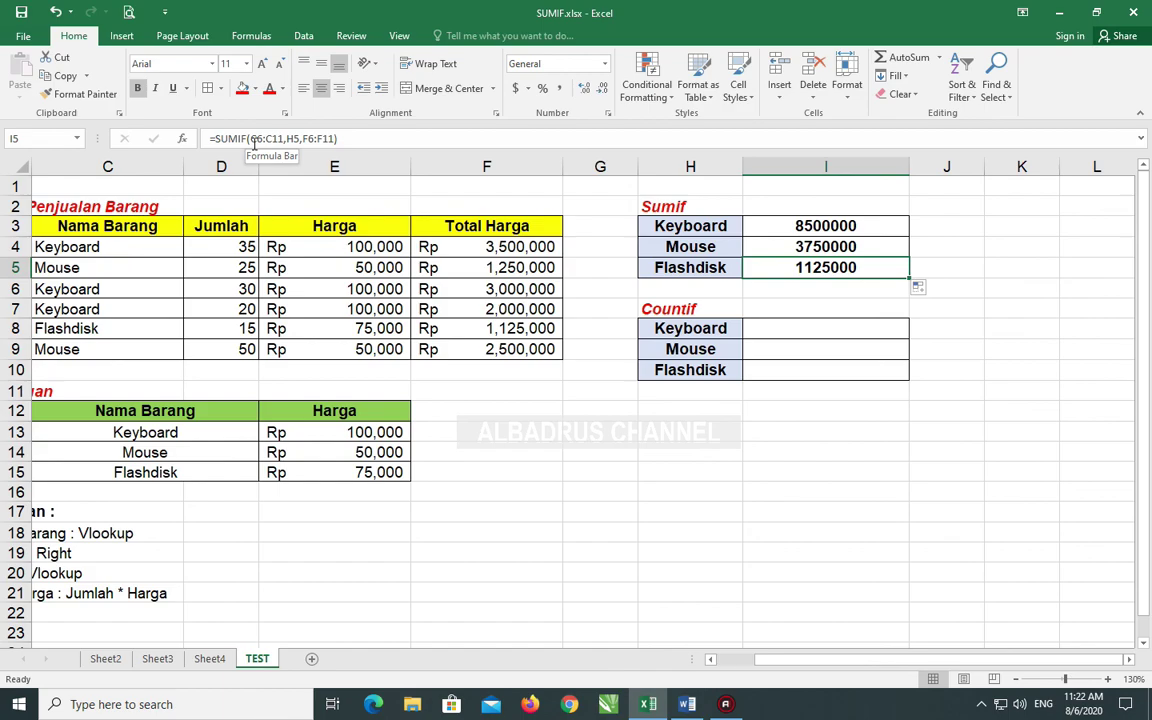
left_click(790, 226)
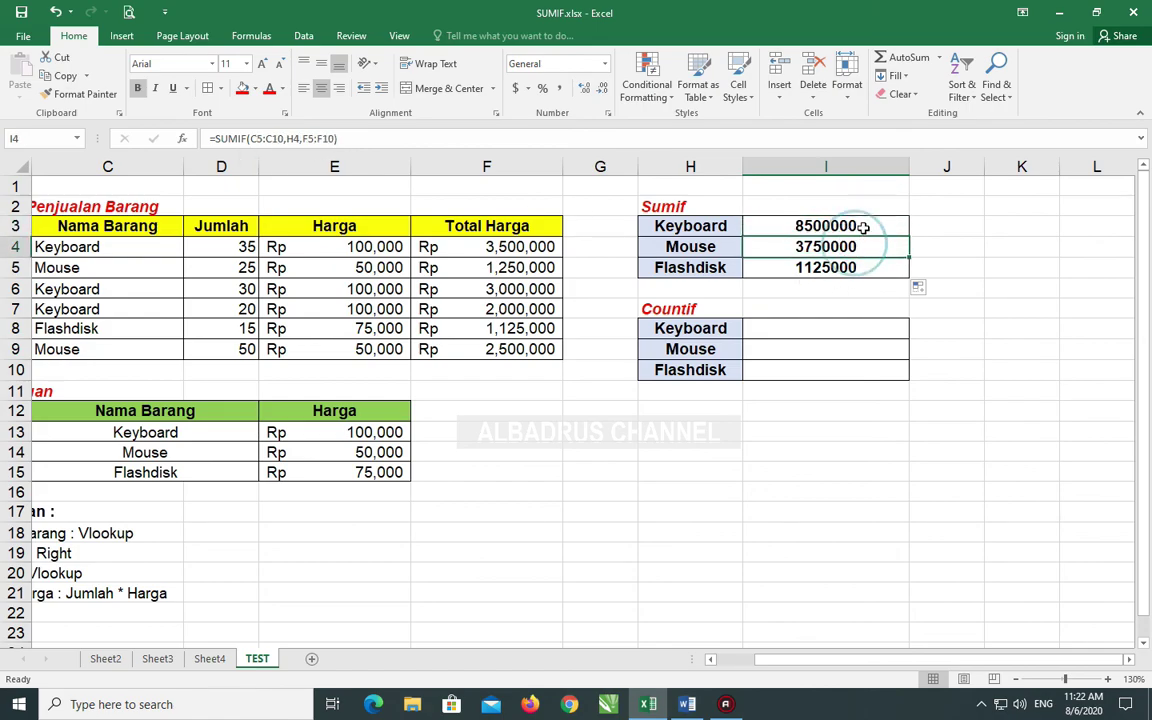
left_click_drag(870, 226, 866, 263)
key("Delete")
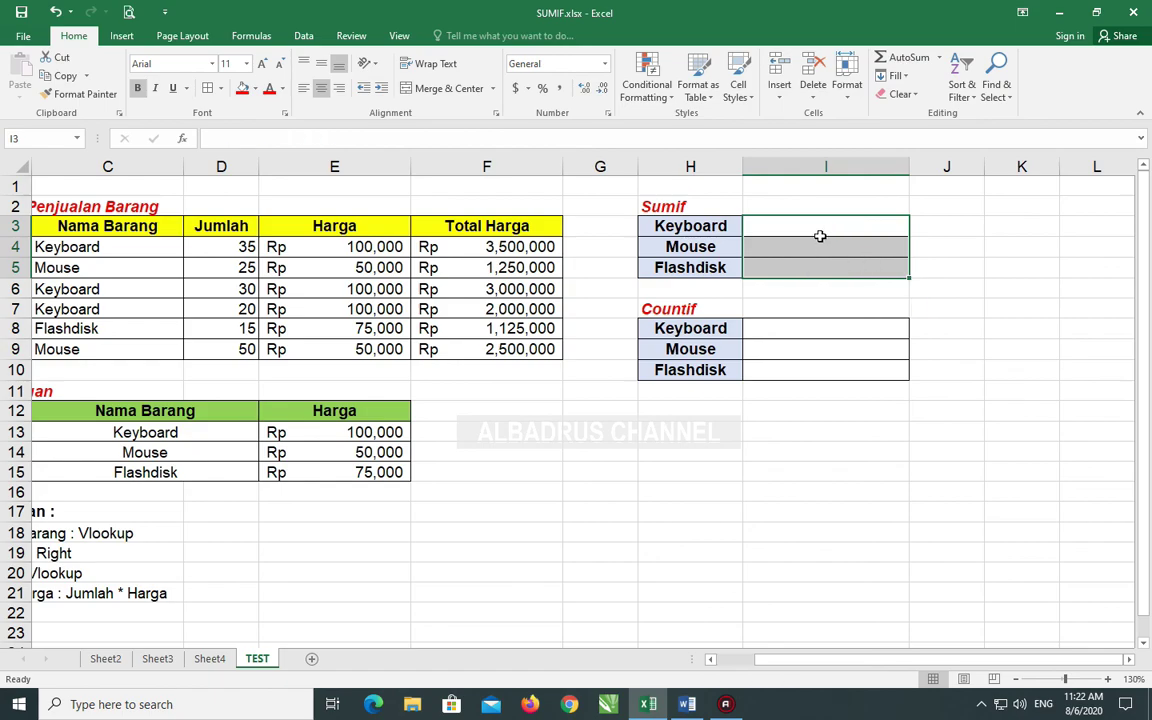
Step: Enter =SUMIF($C$4:$C$9,H3,$F$4:$F$9) in I3 for the Keyboard total
left_click(818, 230)
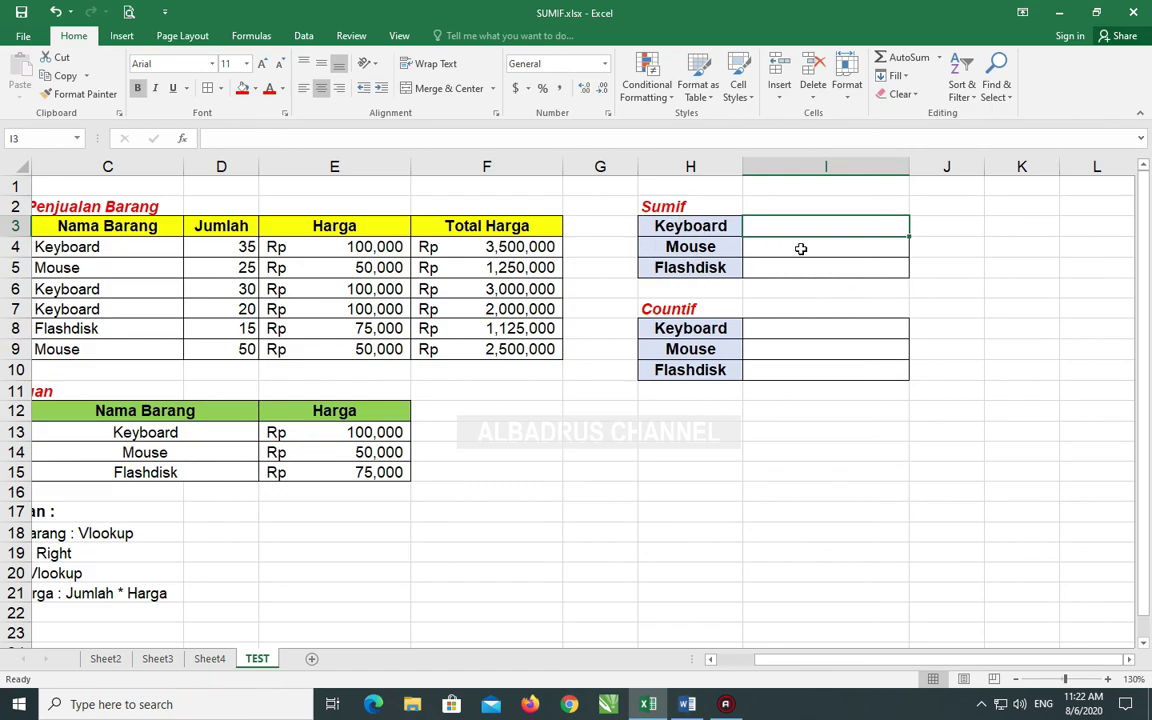
type("=SU")
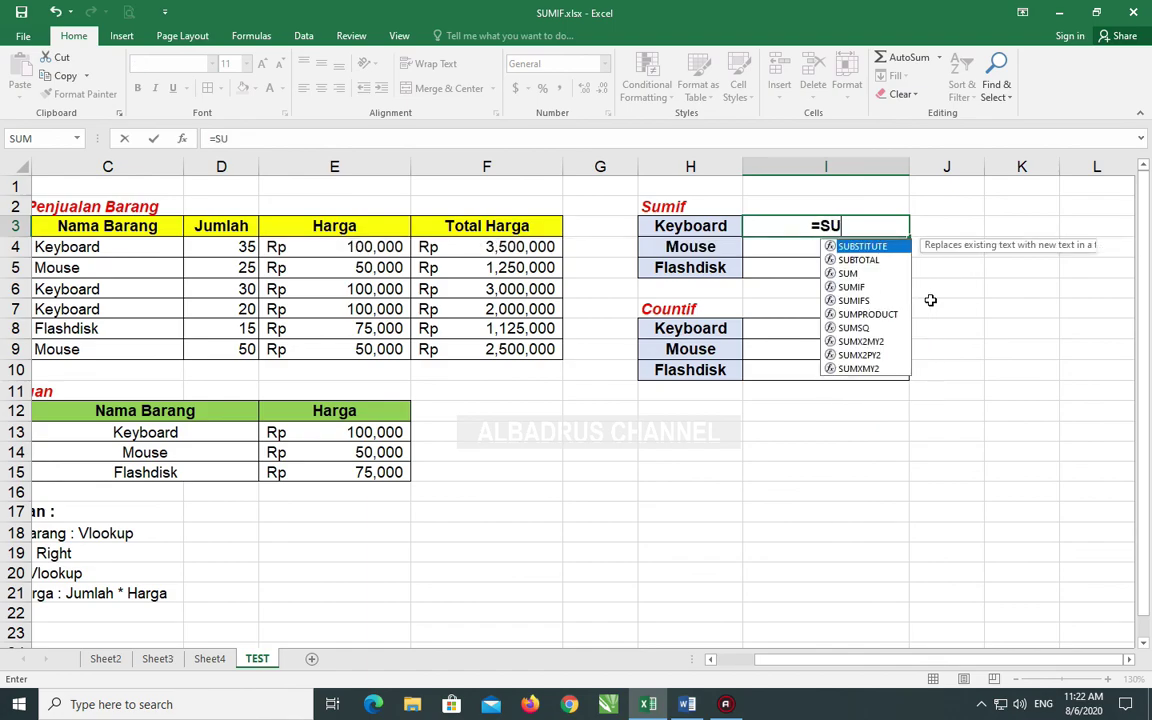
type("MIF(")
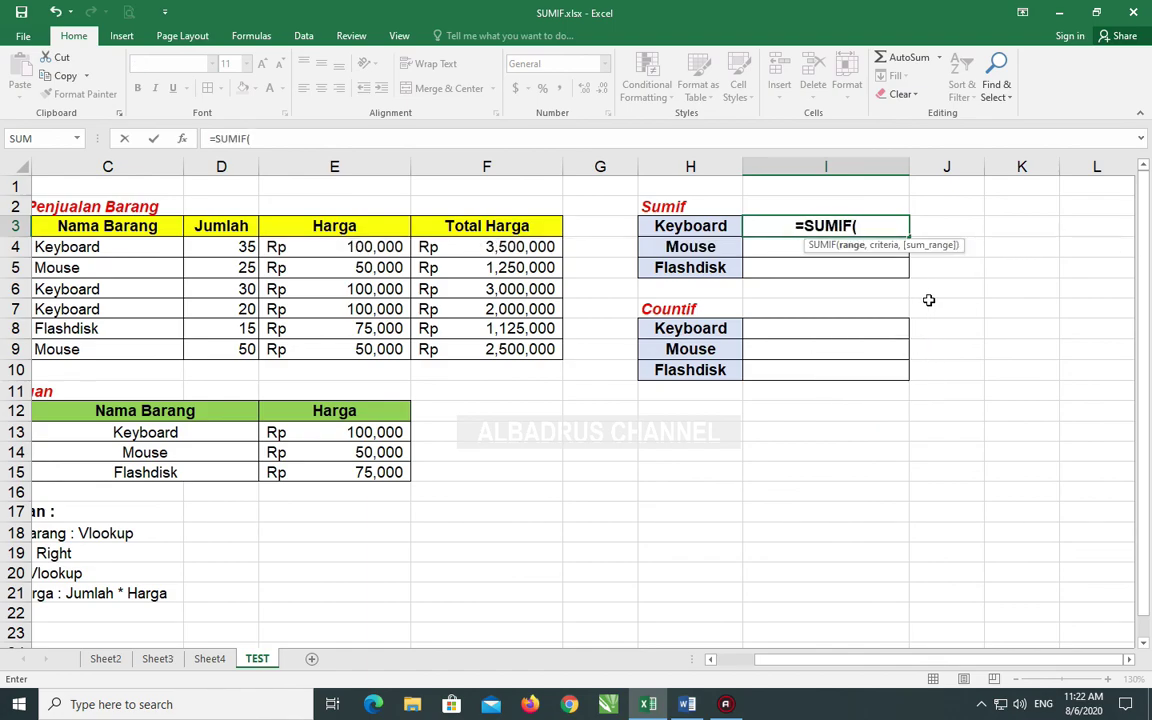
left_click_drag(117, 335, 117, 352)
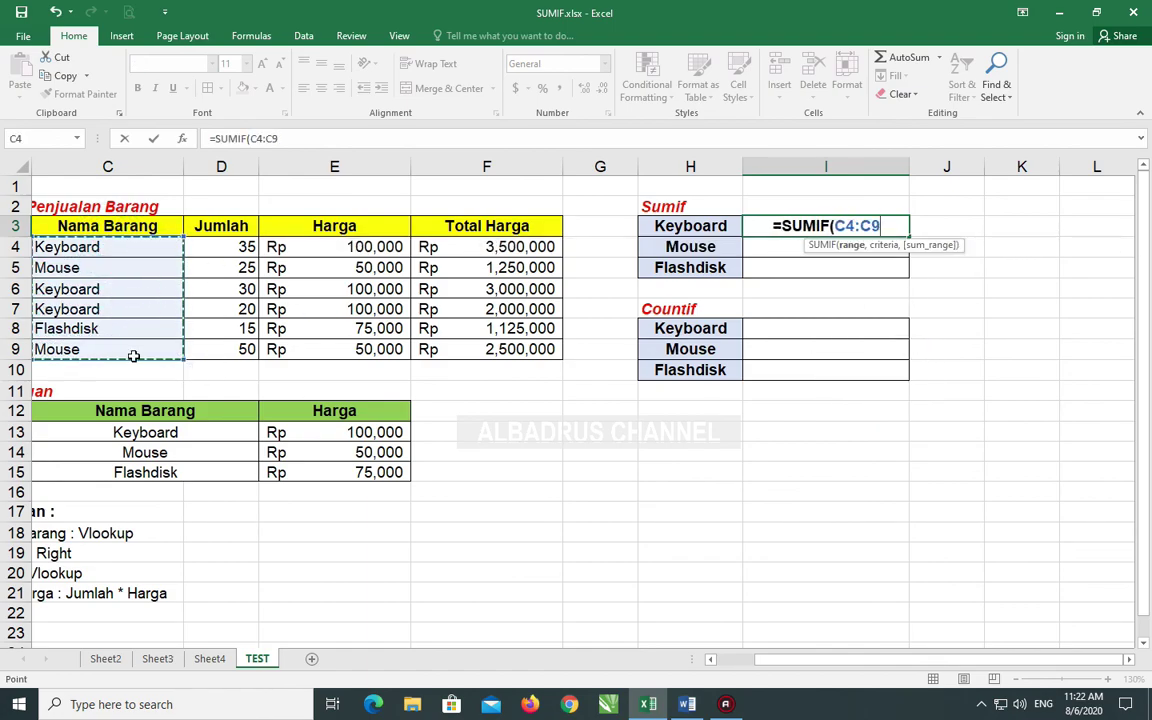
key("F4")
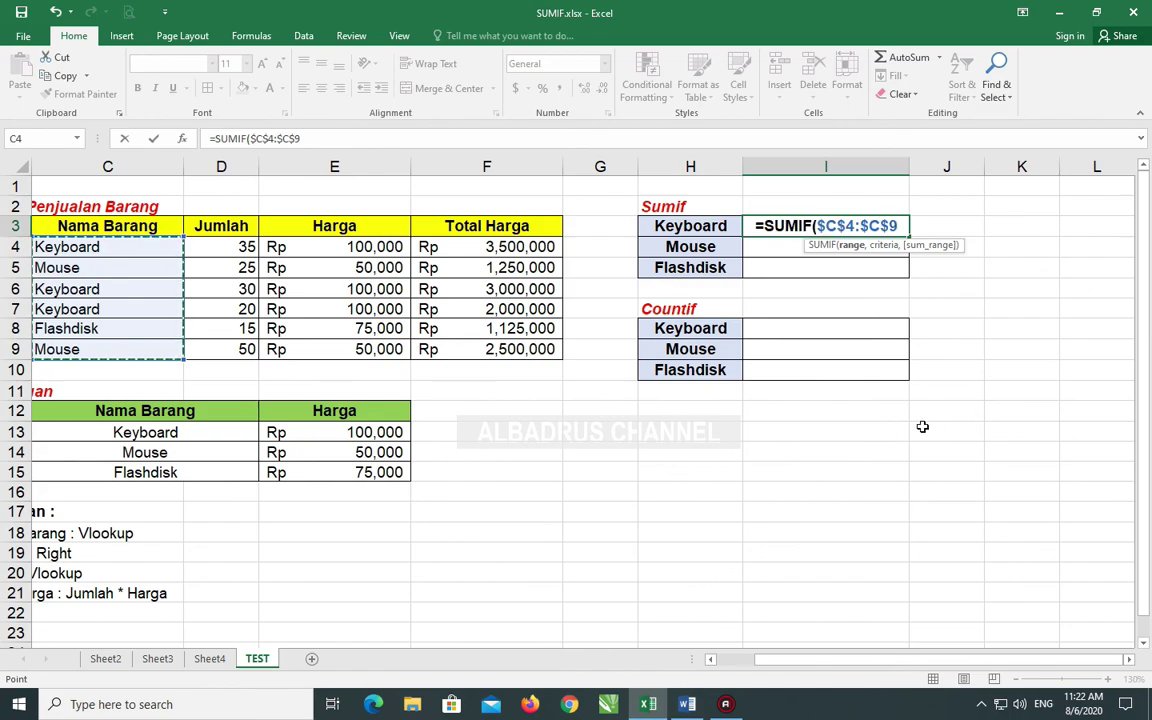
type(",")
left_click(688, 226)
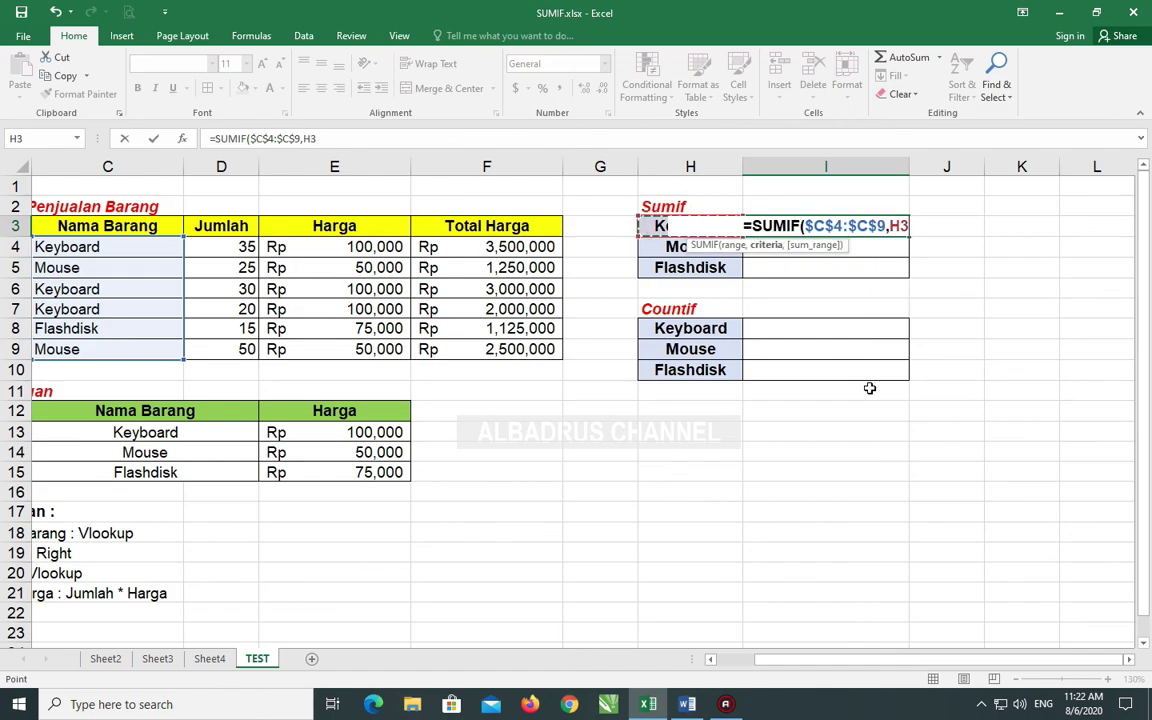
type(",")
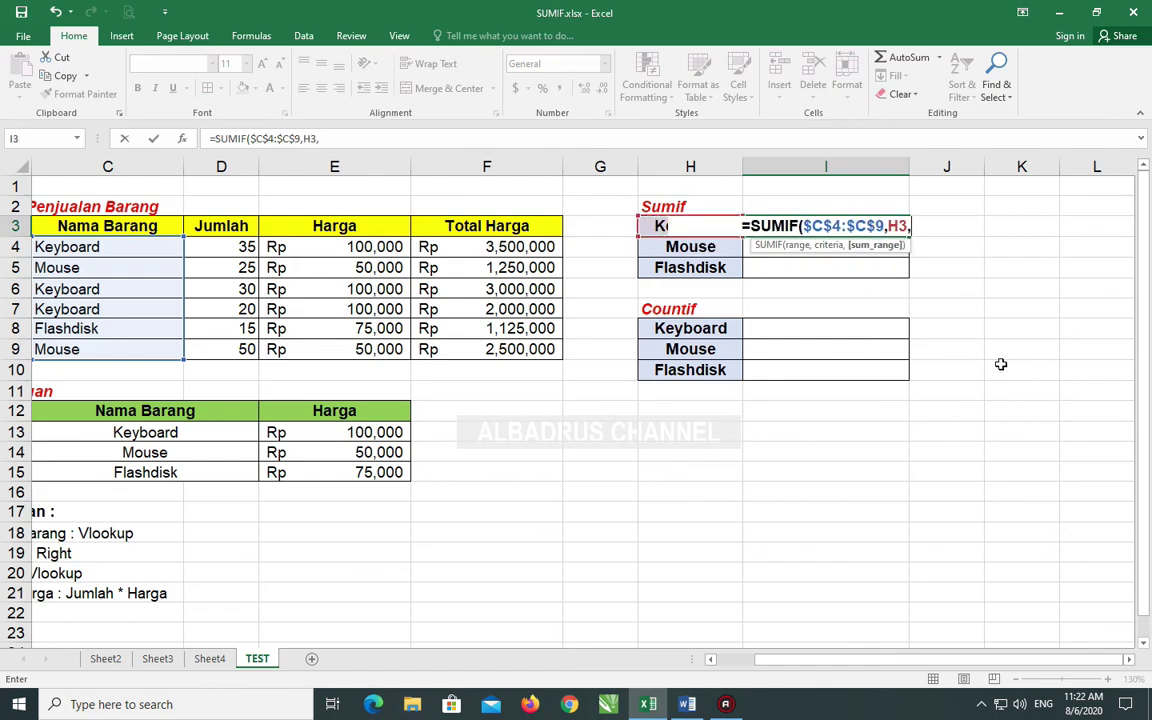
left_click_drag(500, 247, 502, 349)
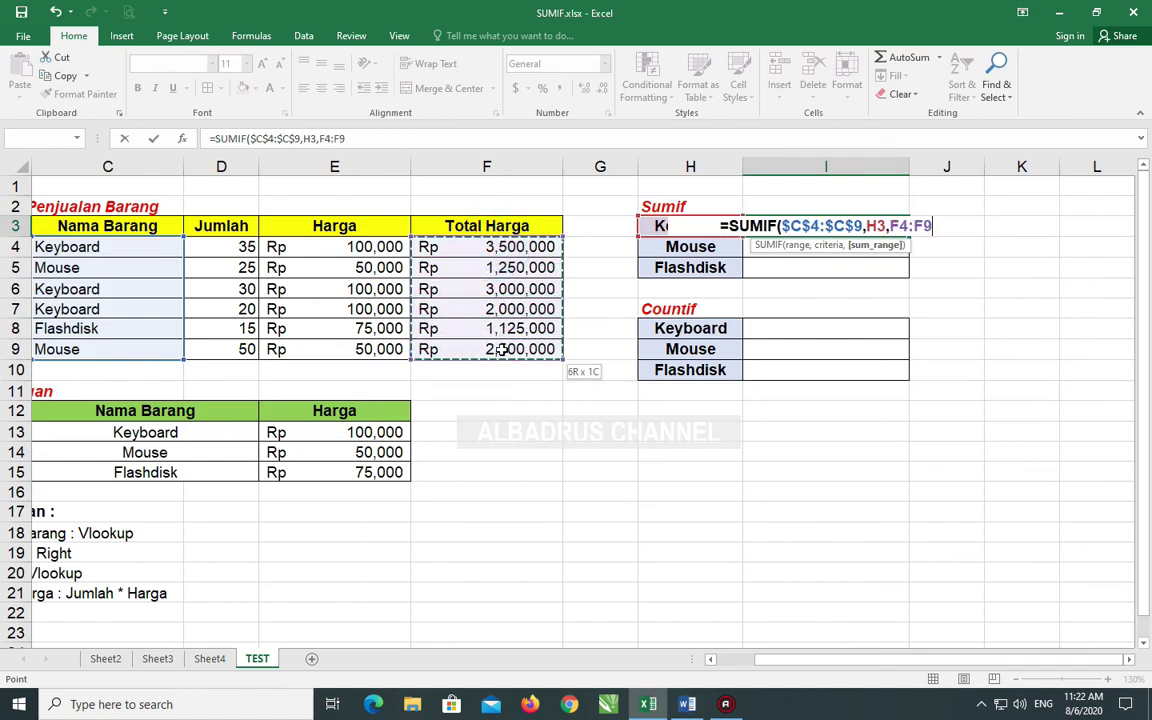
key("F4")
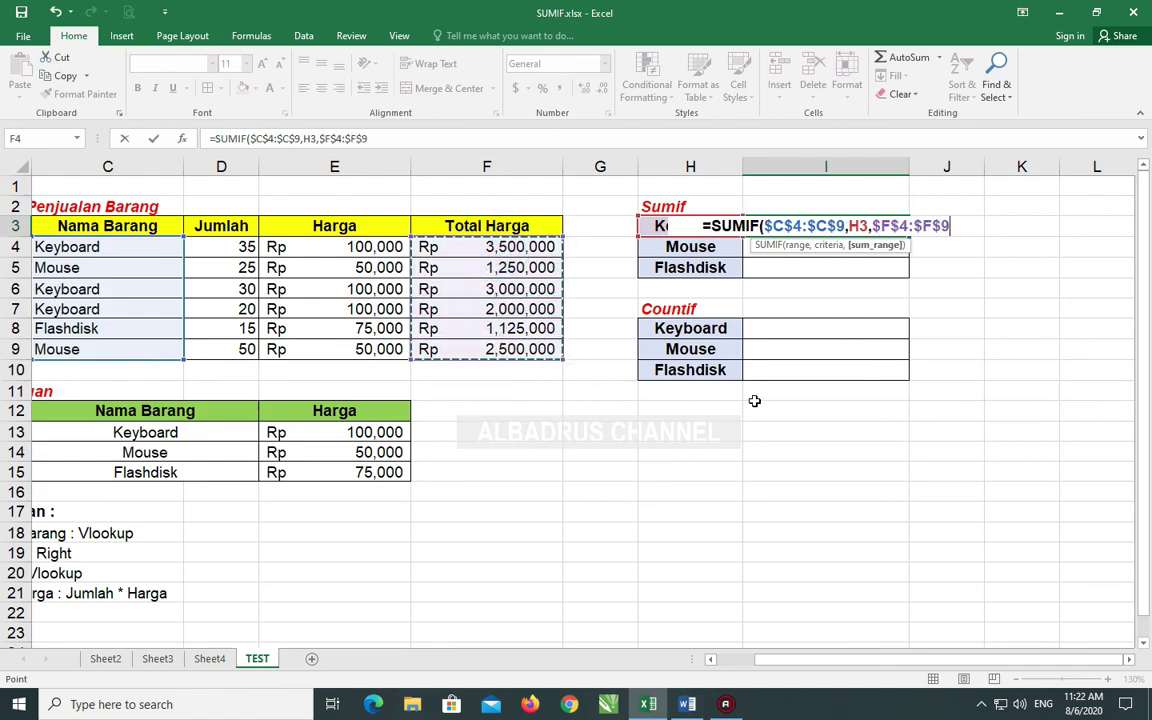
type(")")
key("Return")
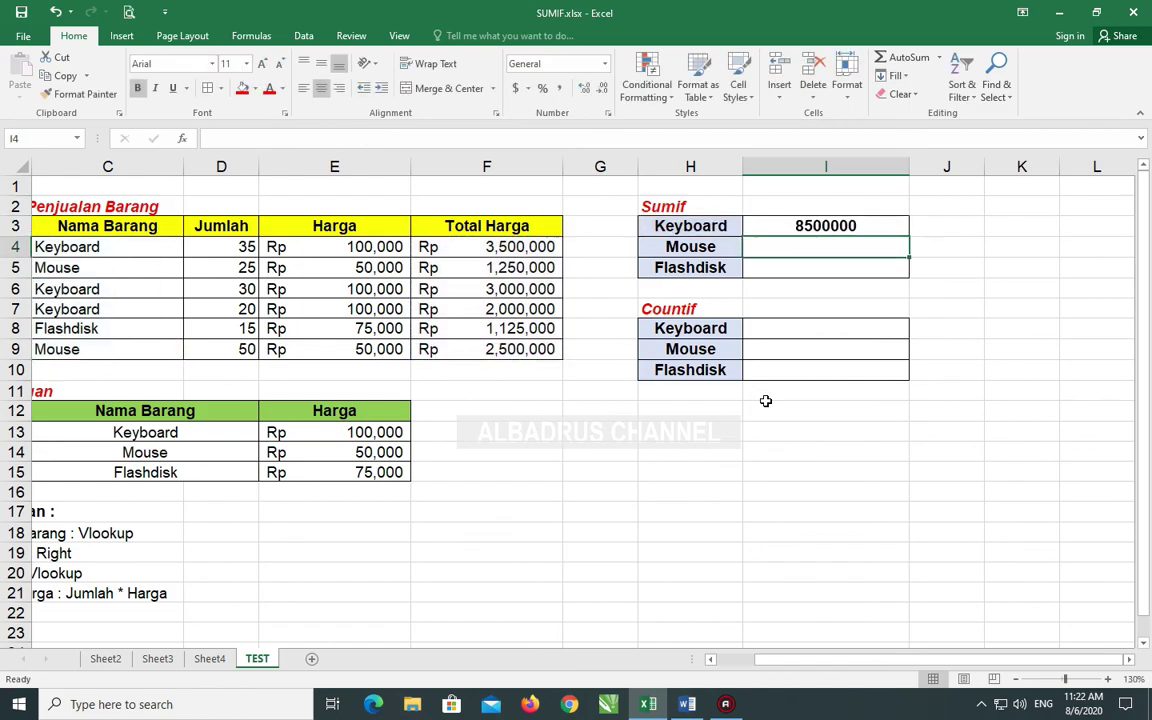
Step: Fill the SUMIF down to I5 for Mouse and Flashdisk (3750000, 1125000)
left_click(850, 226)
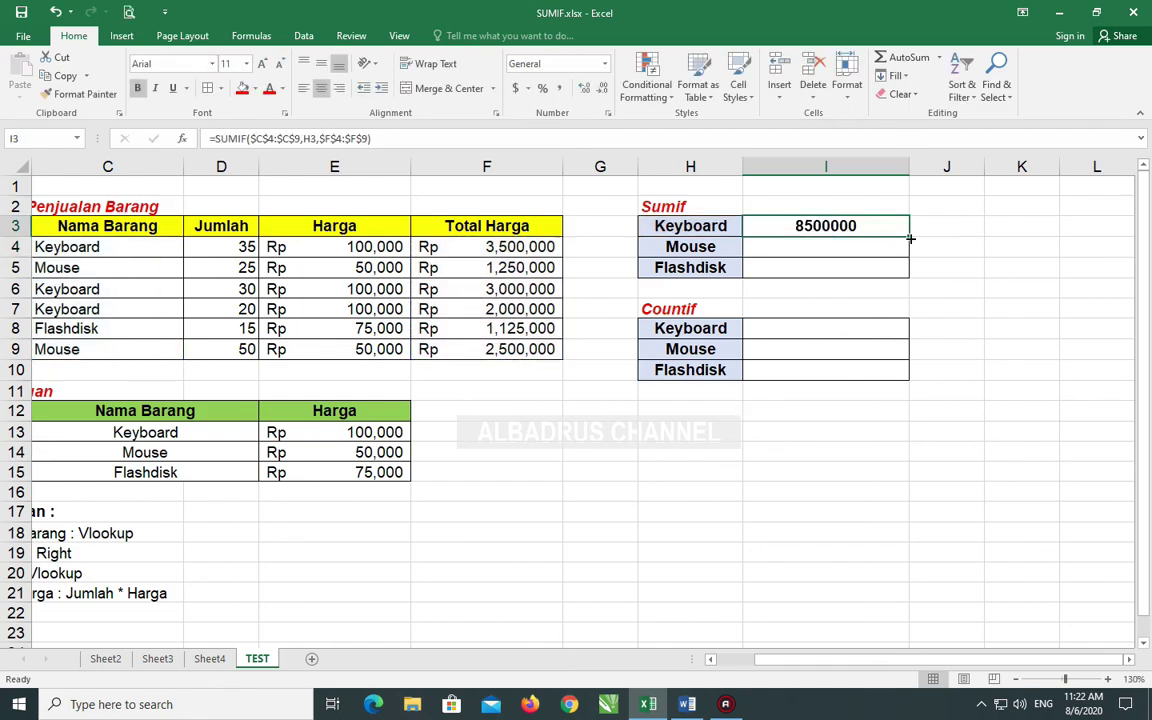
left_click_drag(910, 238, 912, 278)
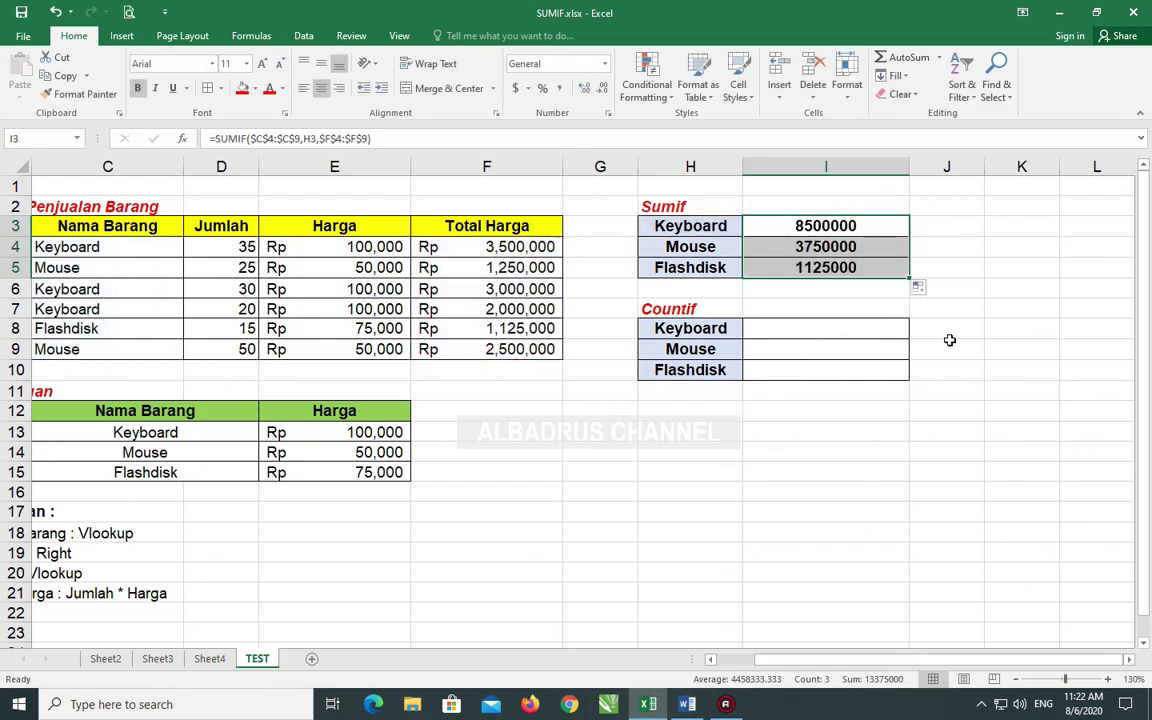
left_click(930, 366)
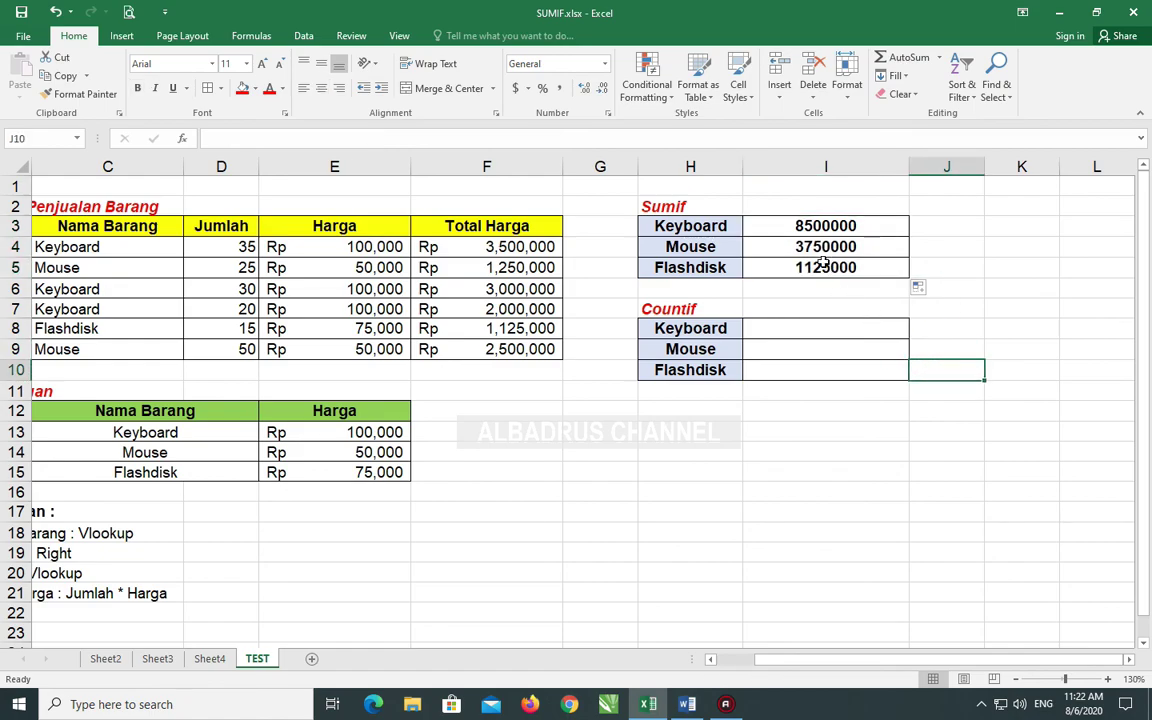
Step: Paint F4's Rp accounting format onto the SUMIF totals in I3:I5
left_click(824, 228)
left_click(826, 266)
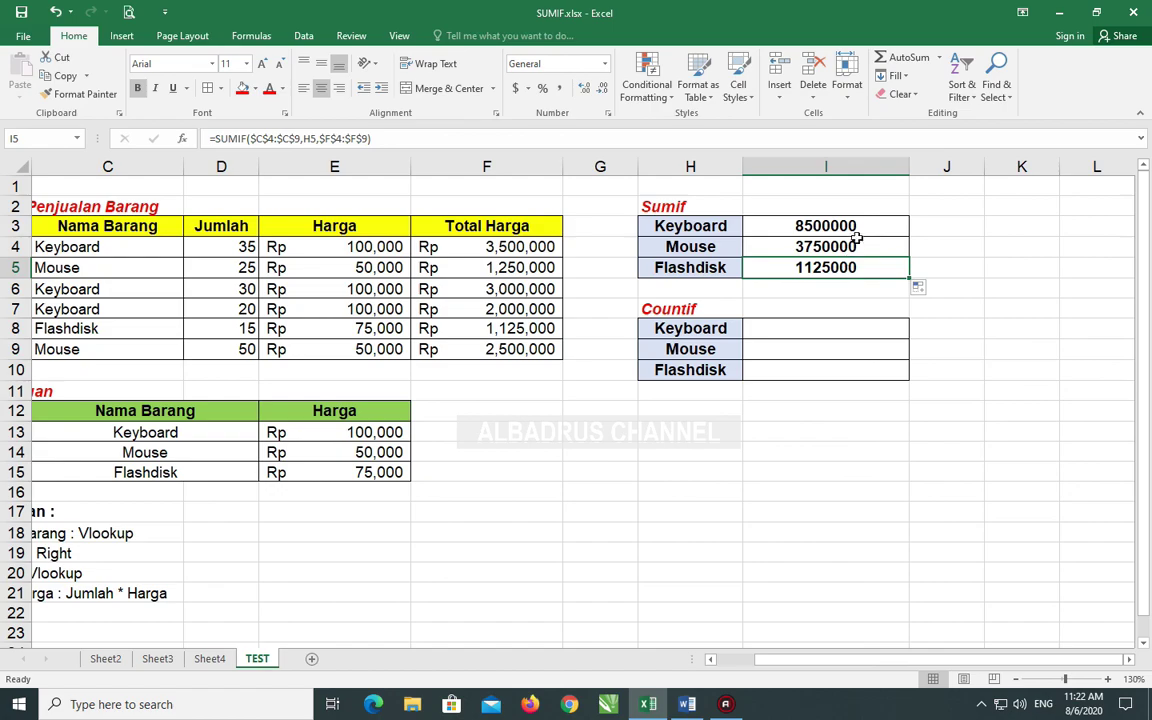
left_click_drag(861, 226, 864, 264)
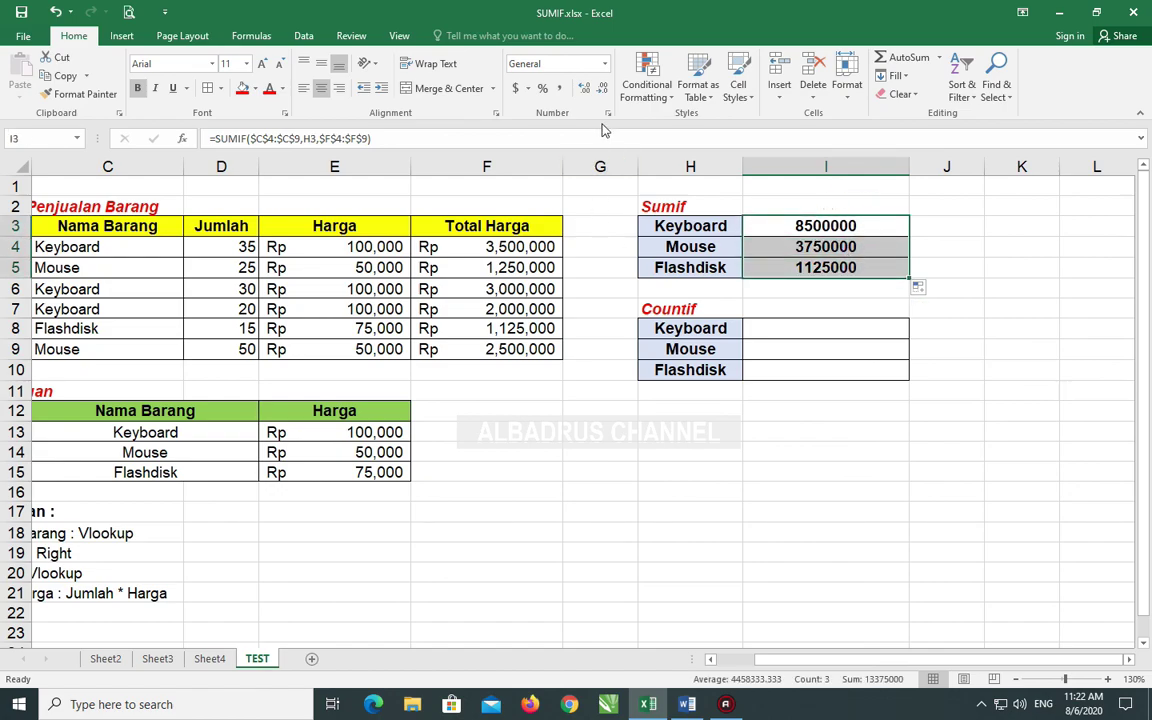
left_click(486, 244)
left_click(80, 93)
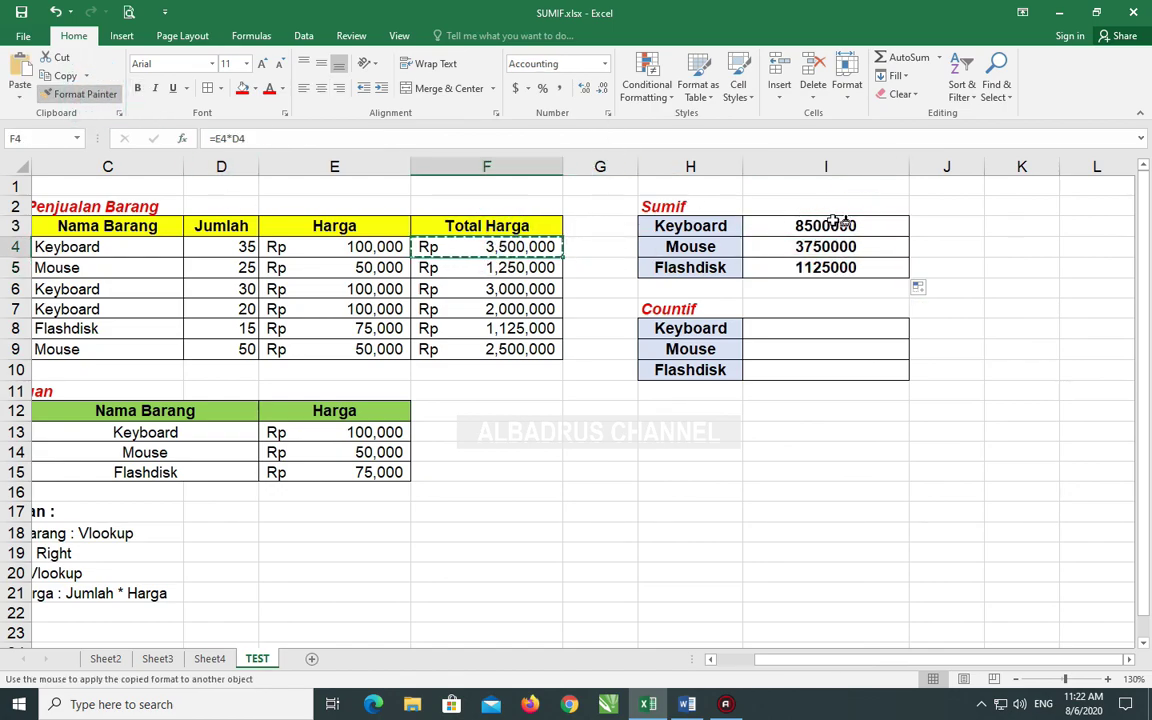
left_click_drag(838, 222, 861, 266)
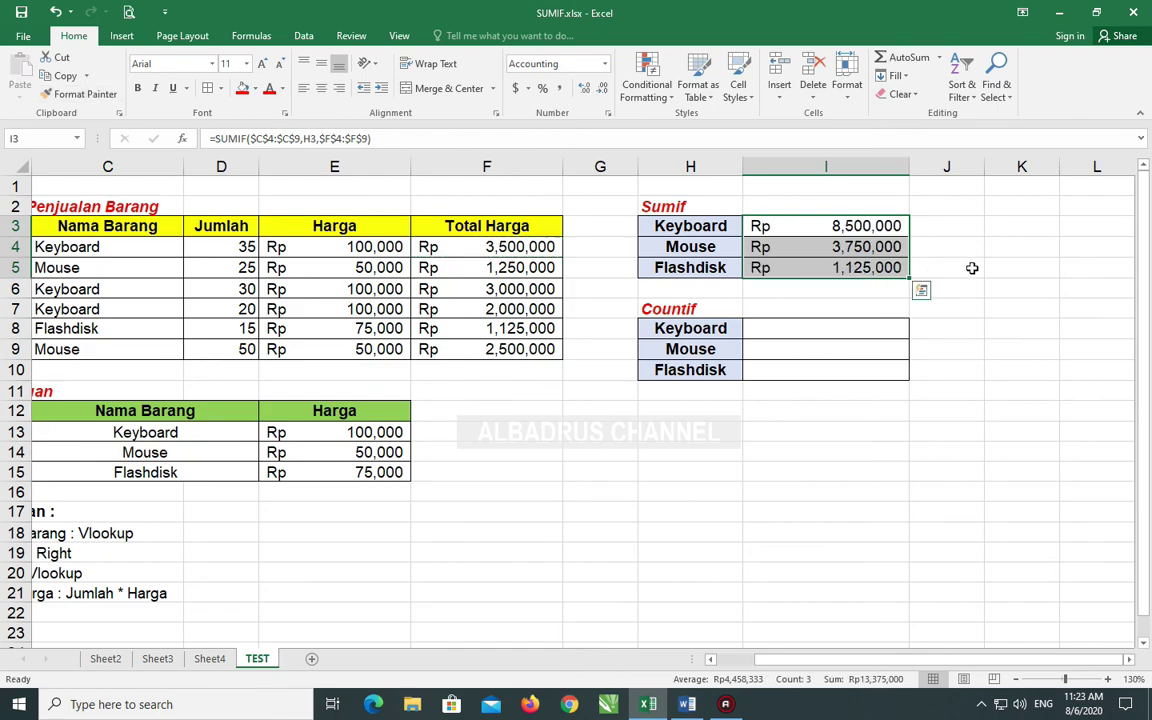
left_click(971, 268)
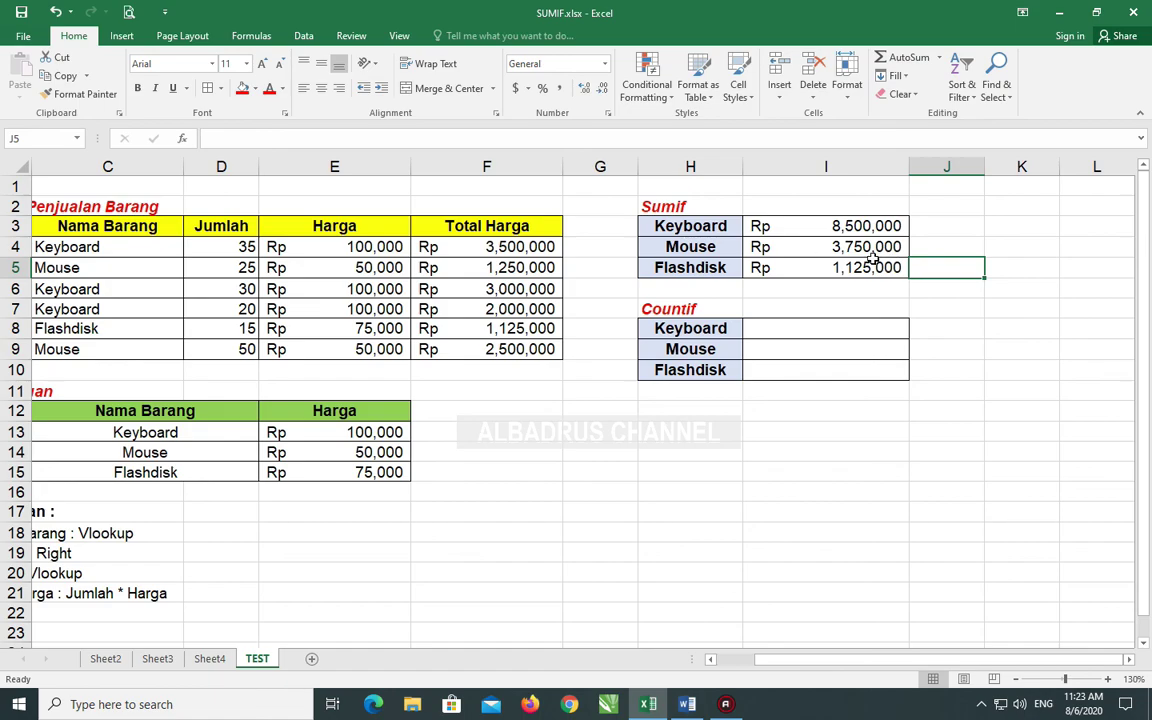
Step: Check the Total Harga formulas in F5, F8, F9 and the SUMIF in I5
left_click(521, 267)
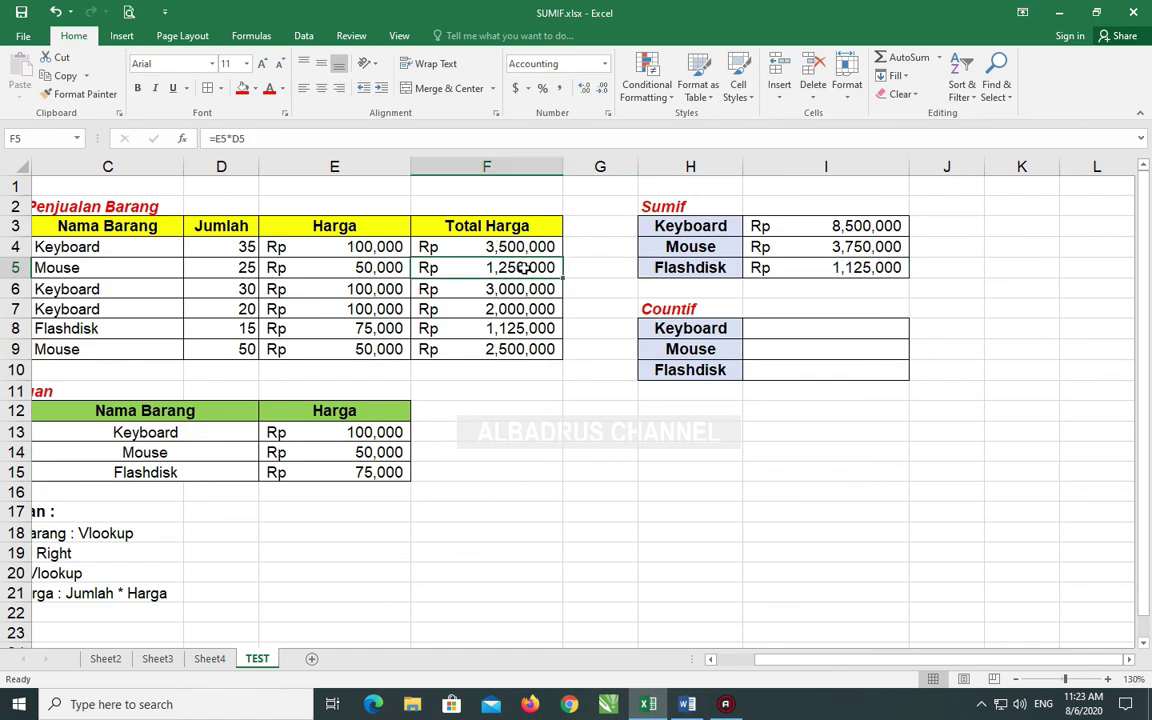
left_click(528, 349)
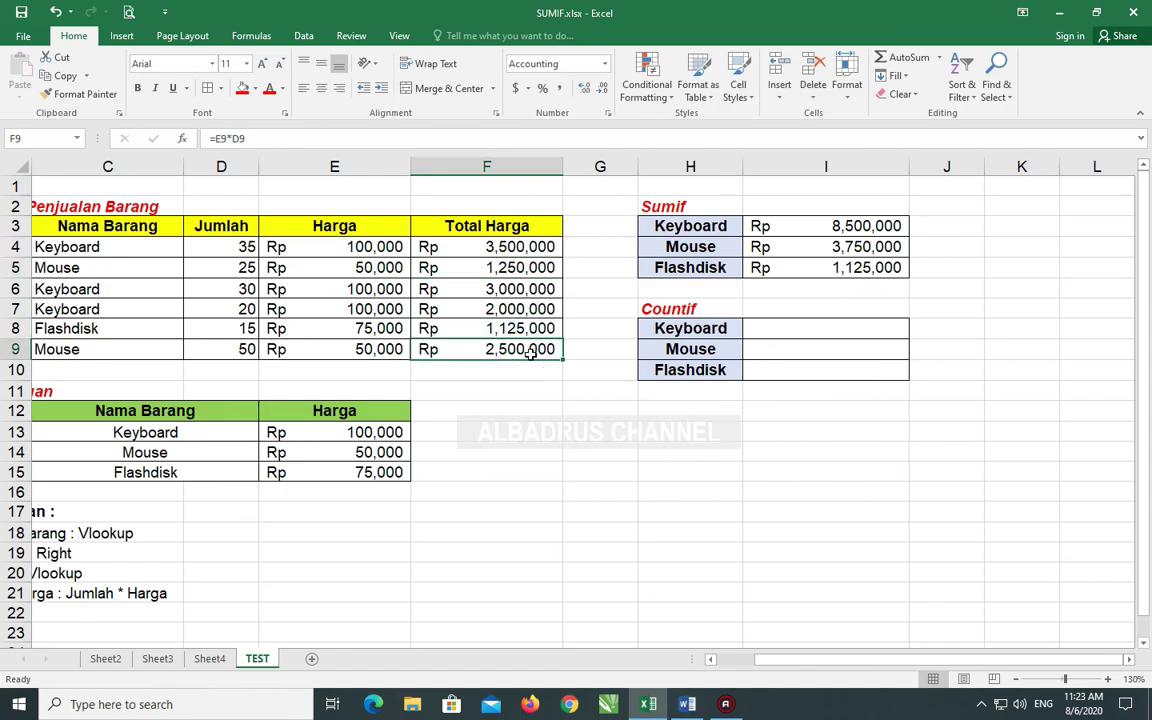
left_click(826, 266)
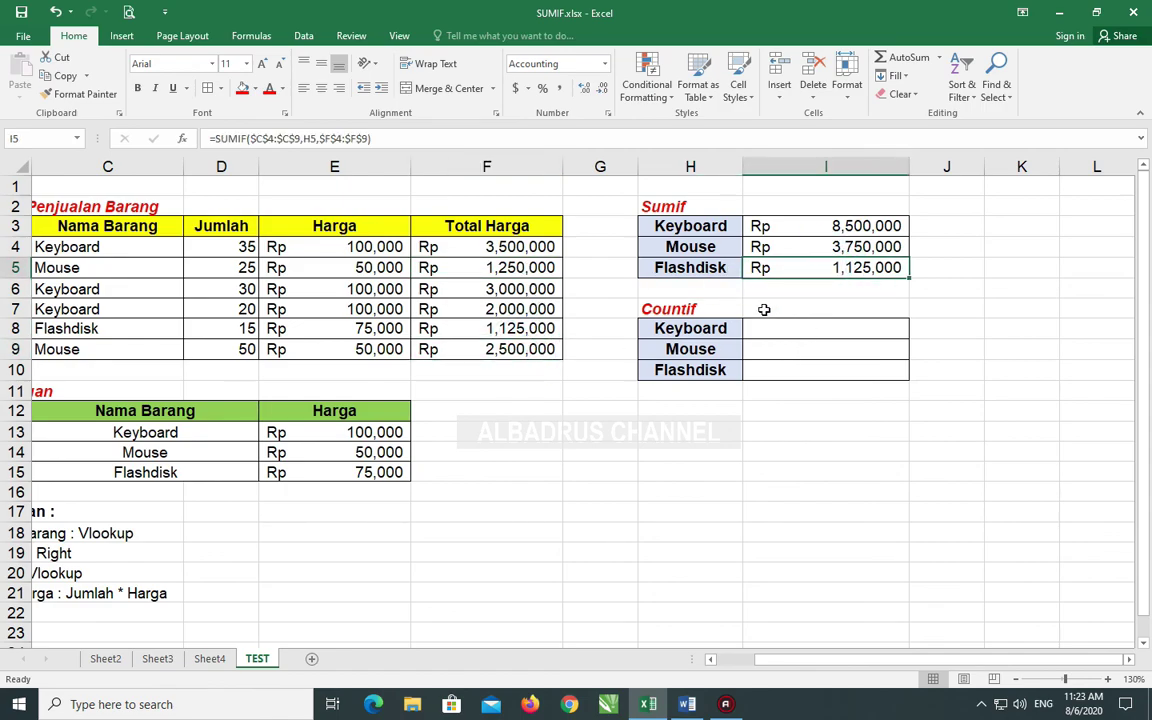
left_click(515, 330)
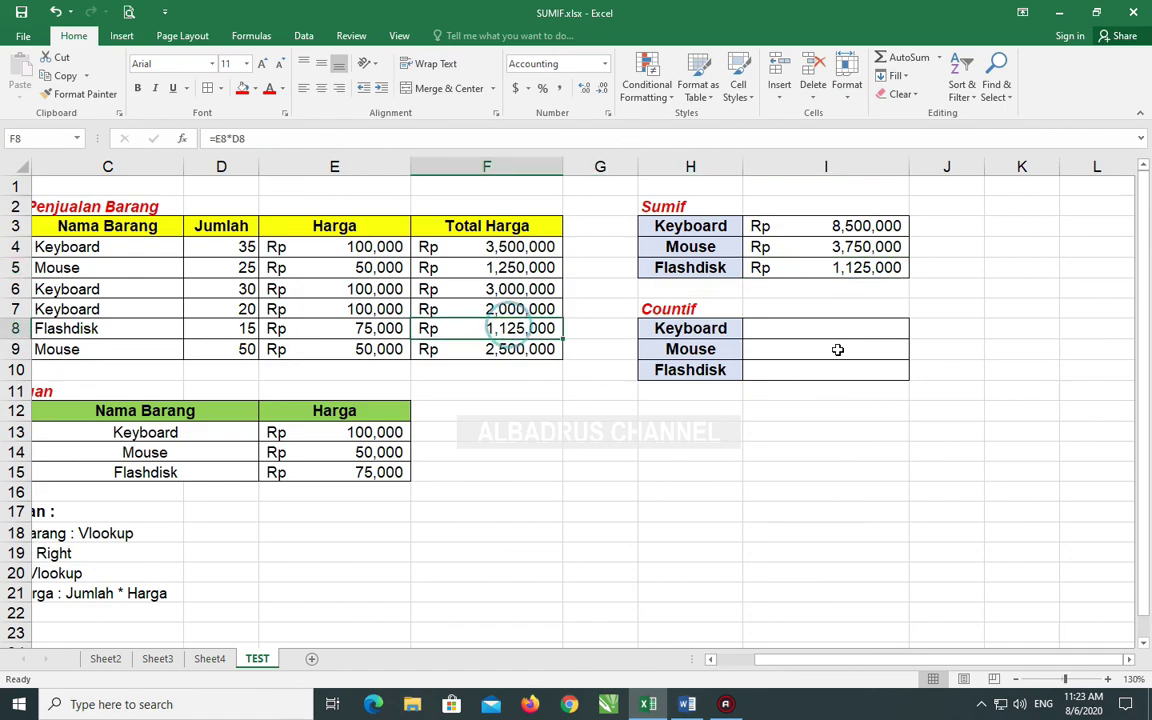
left_click(944, 319)
left_click(818, 331)
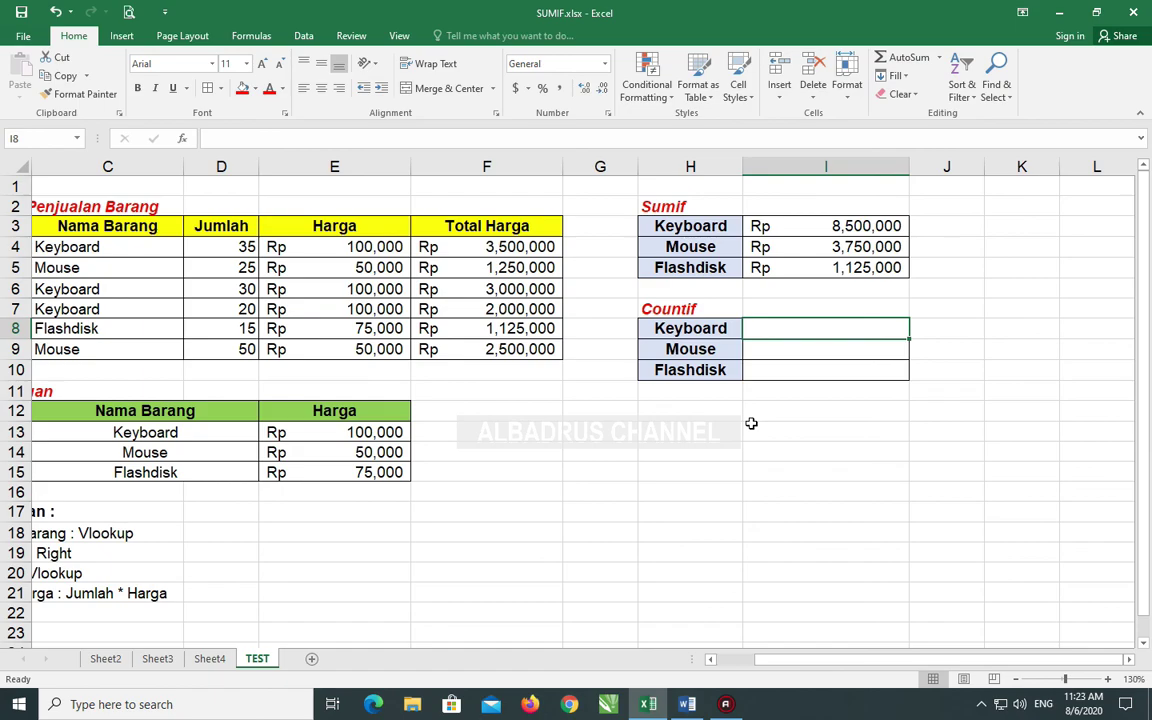
Step: Enter =COUNTIF($C$4:$C$9,H8) in I8 and fill down to I10, giving 3, 2, 1
type("=COUNI")
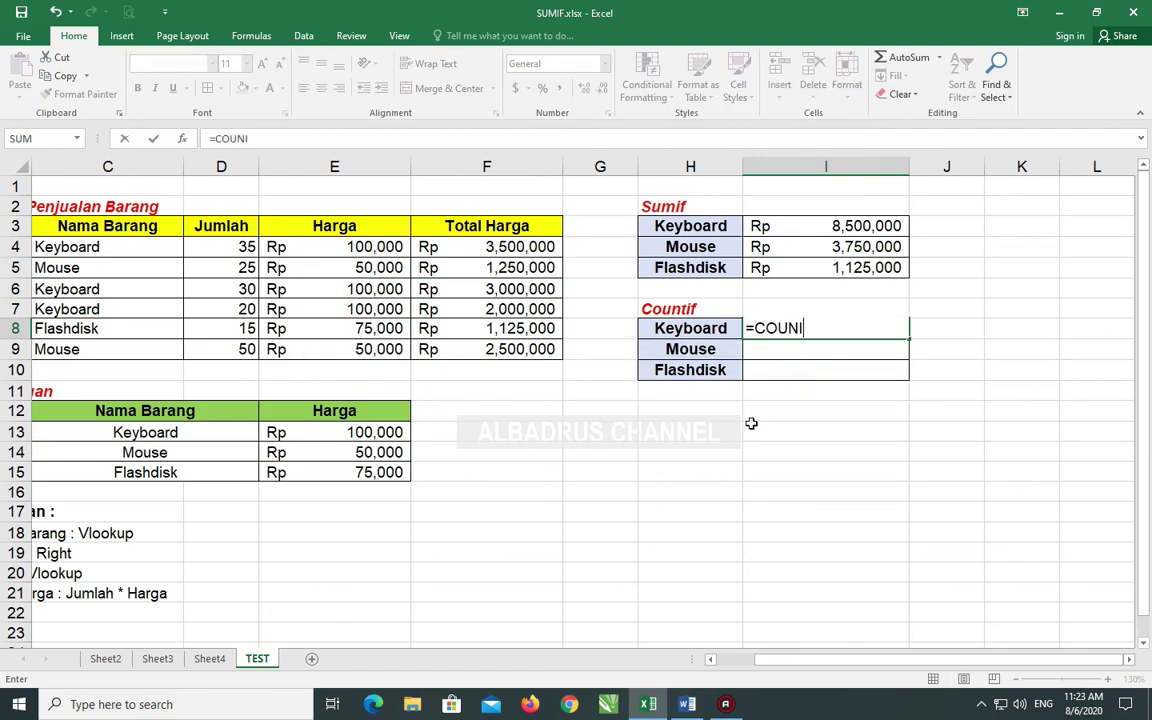
key("BackSpace")
type("TIF(")
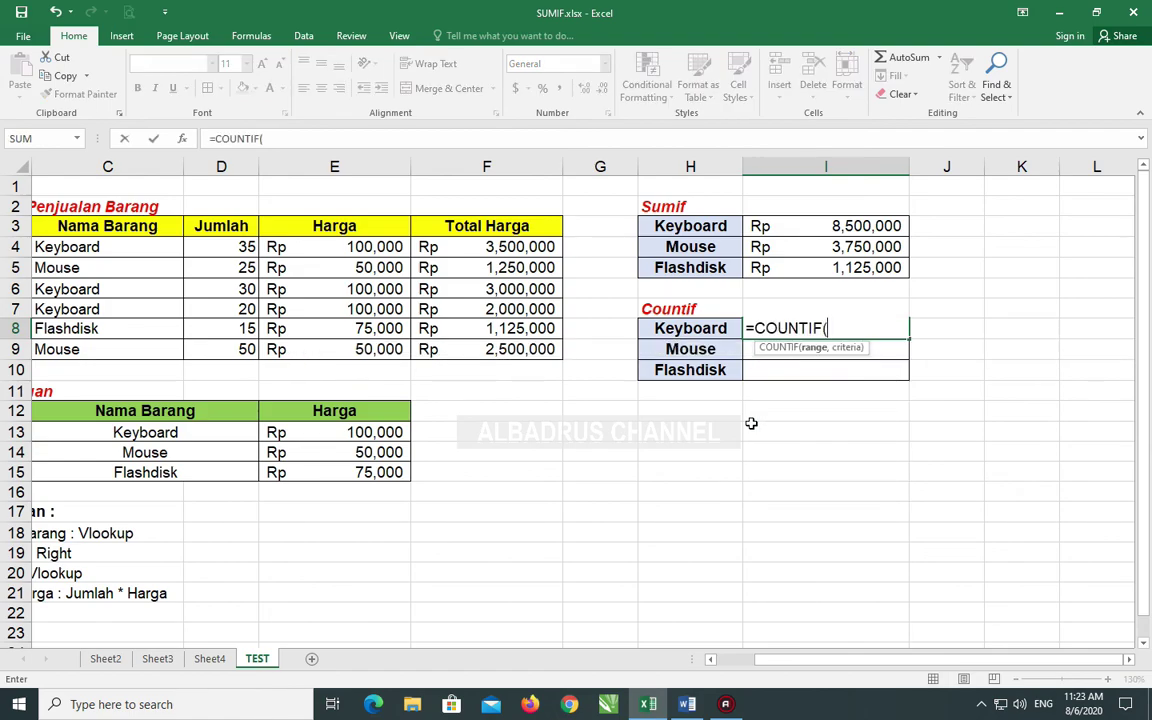
left_click_drag(75, 246, 80, 349)
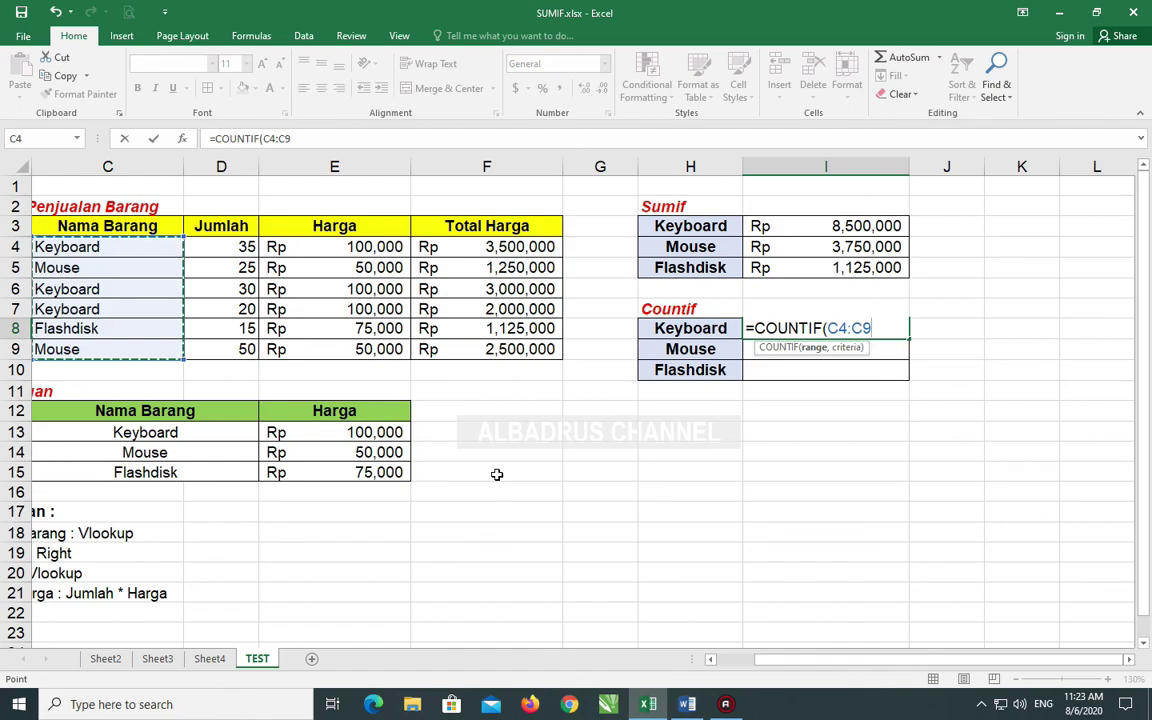
key("F4")
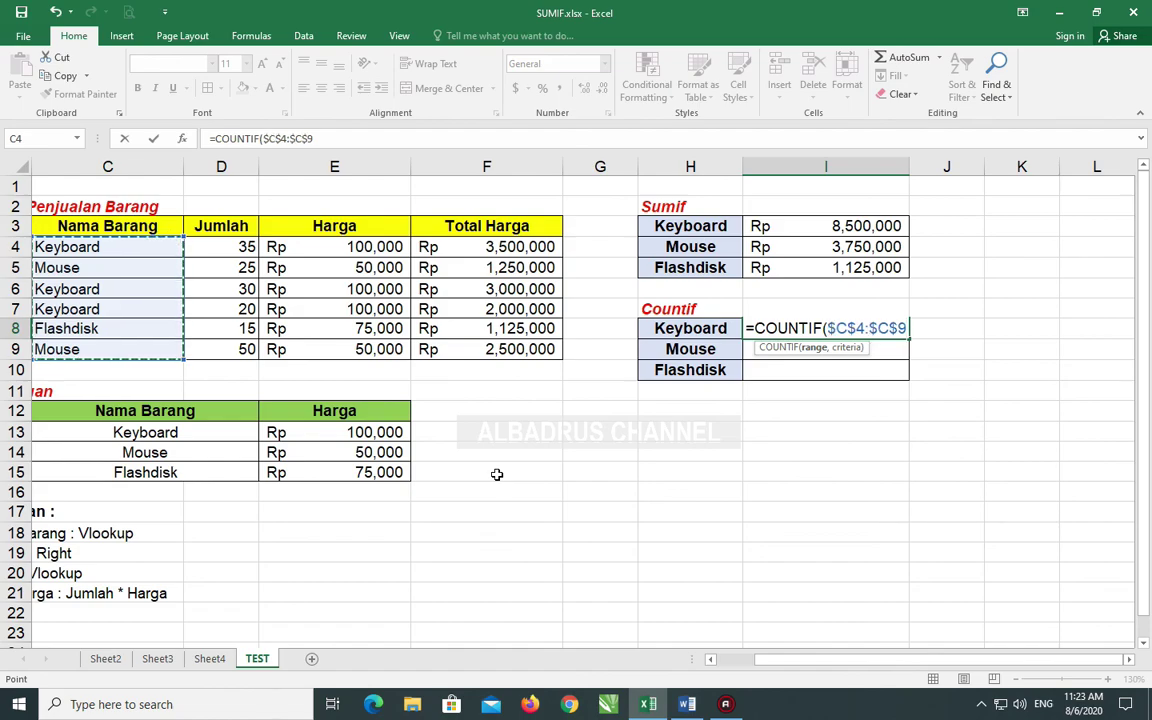
type(",")
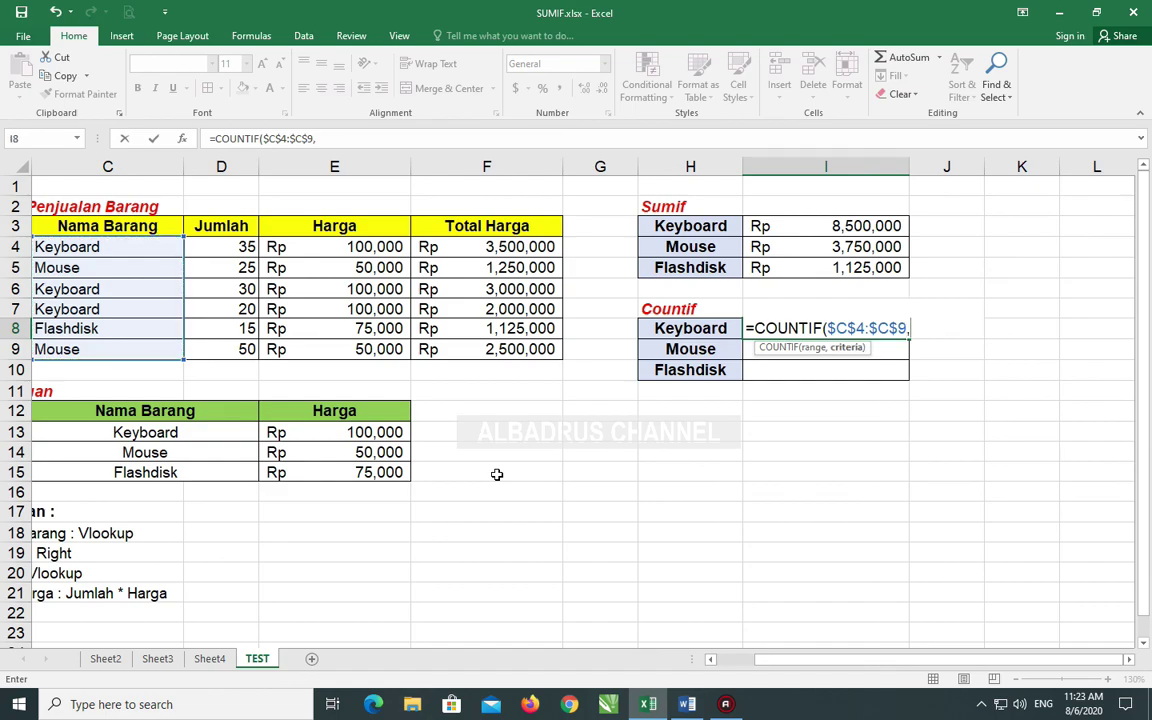
left_click(652, 328)
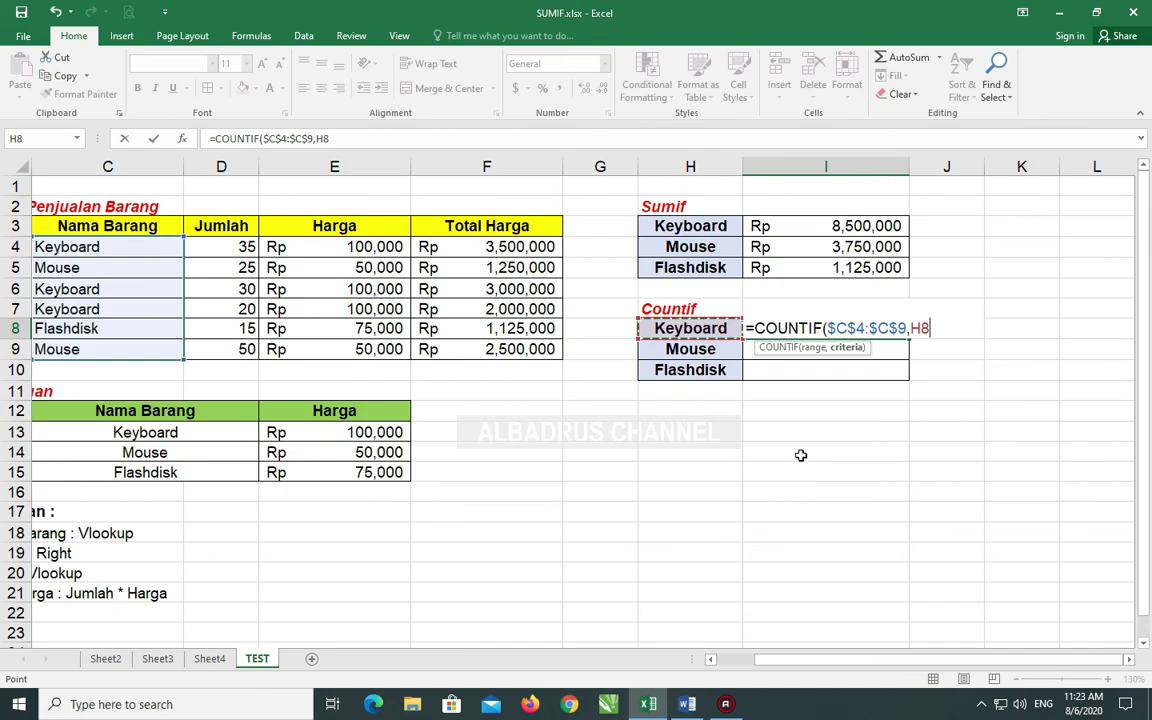
type(")")
key("Return")
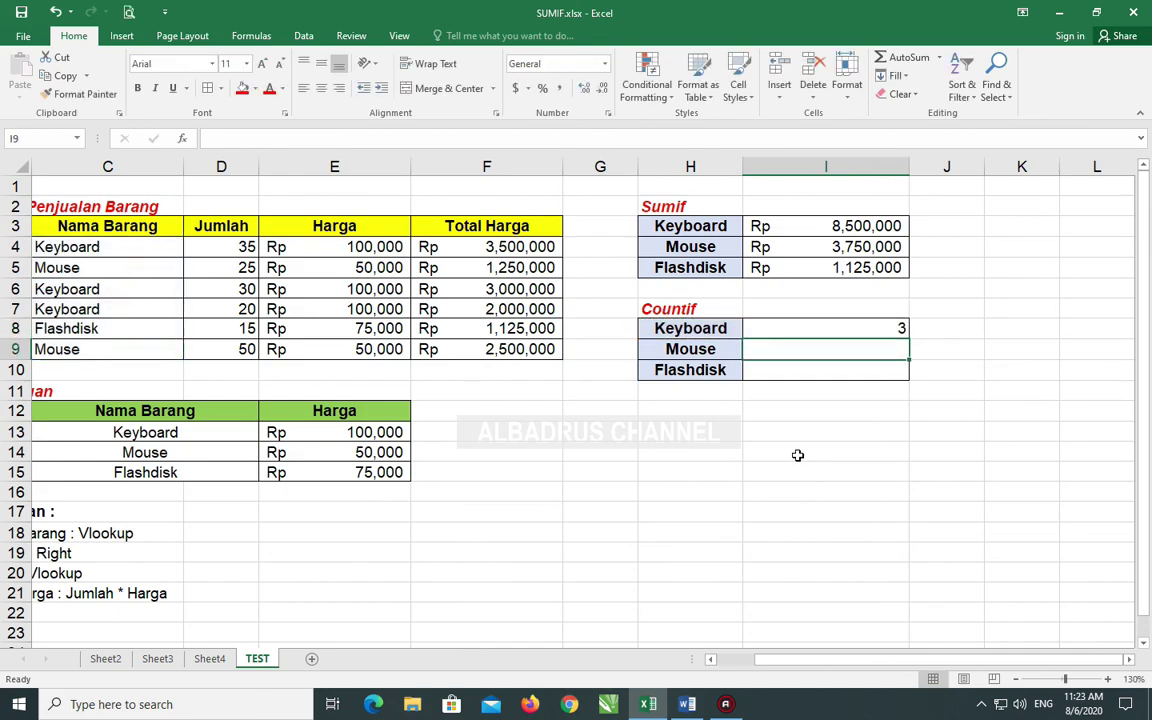
left_click(850, 328)
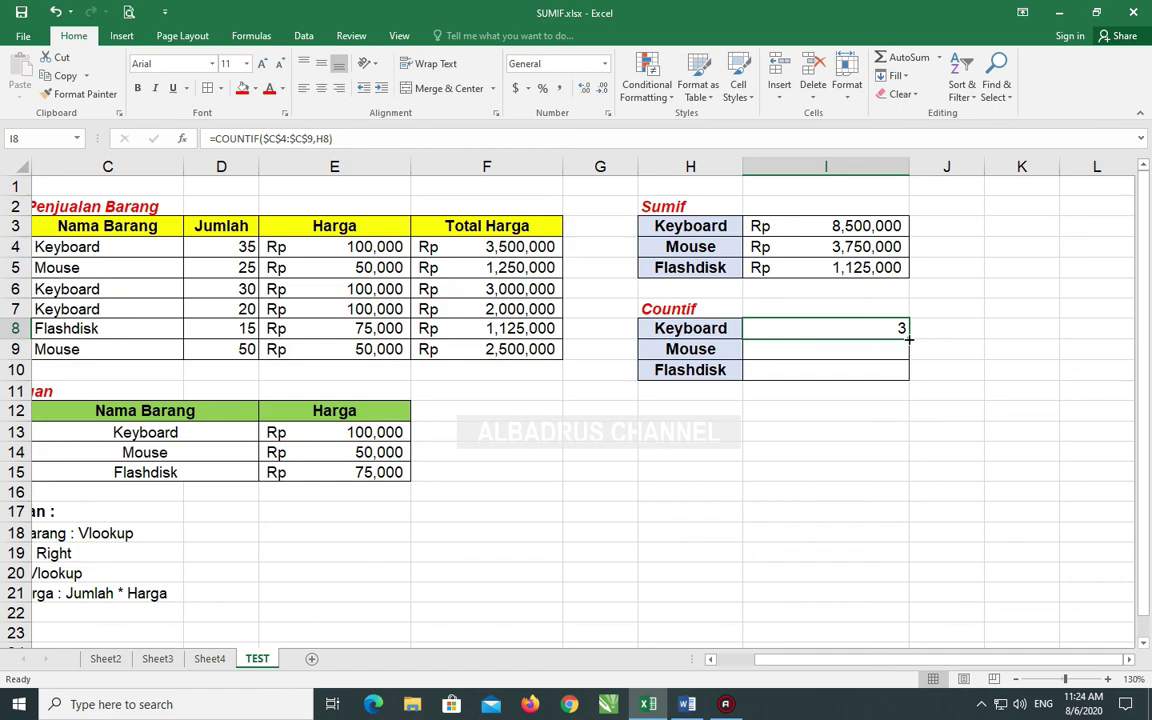
left_click_drag(908, 339, 915, 372)
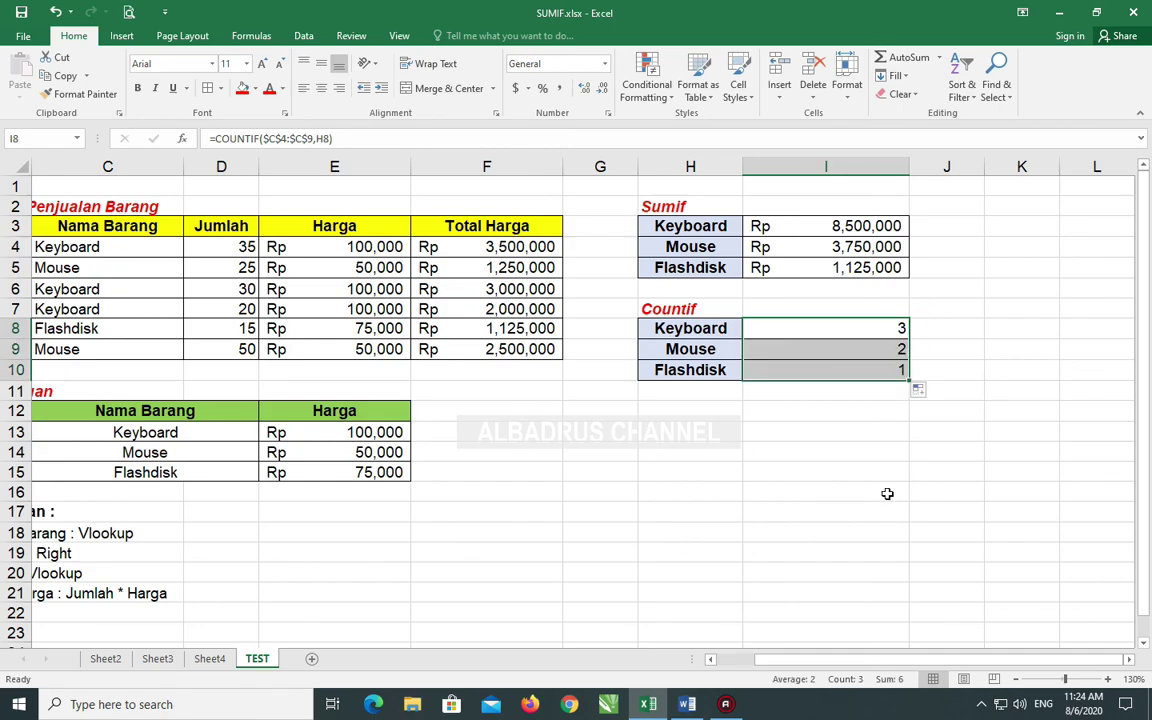
left_click(887, 494)
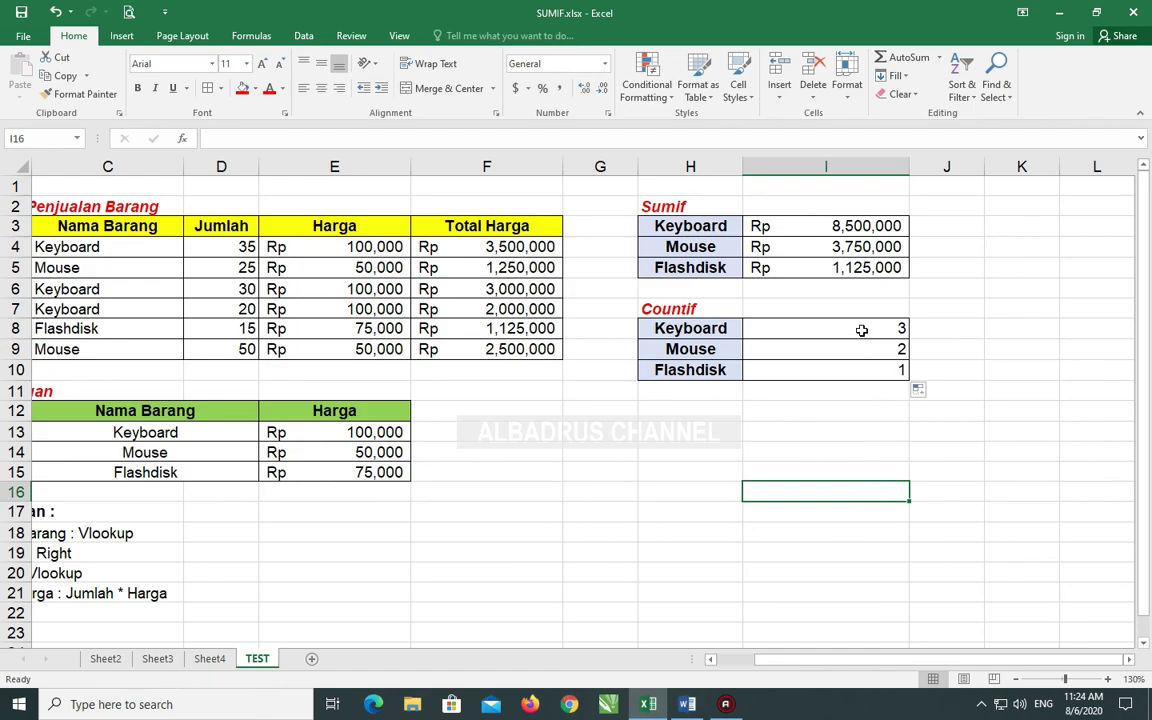
Step: Centre the three counts in I8:I10
left_click_drag(861, 329, 866, 368)
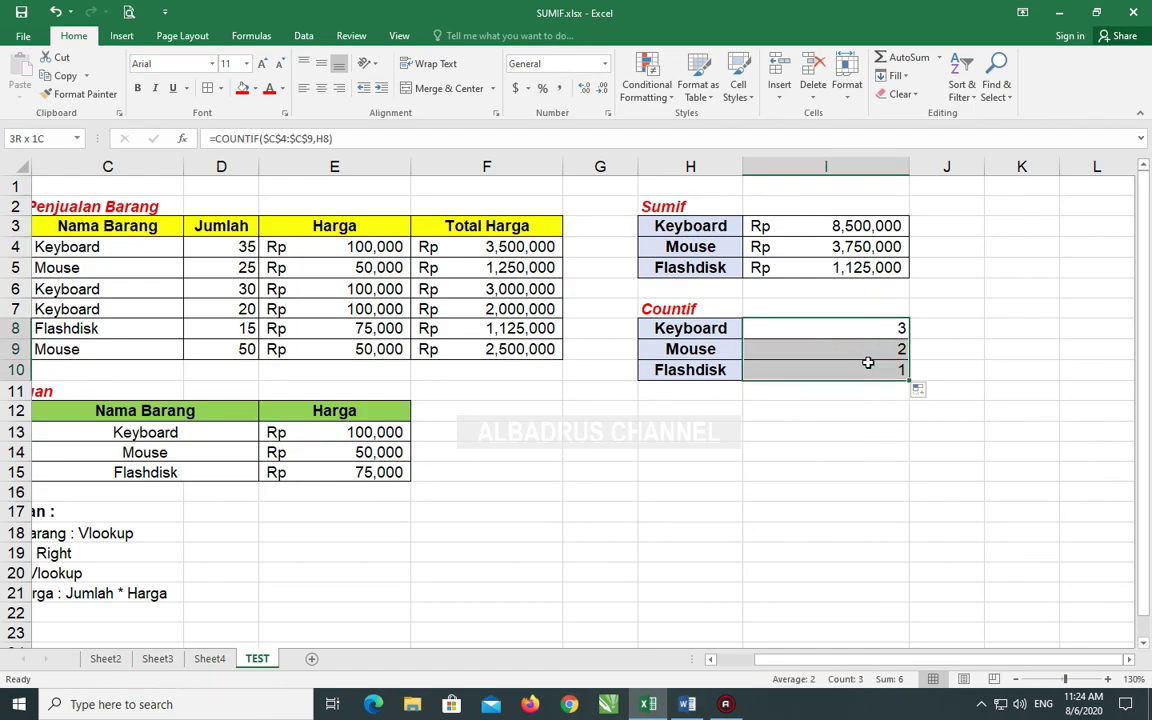
left_click(321, 88)
left_click(877, 427)
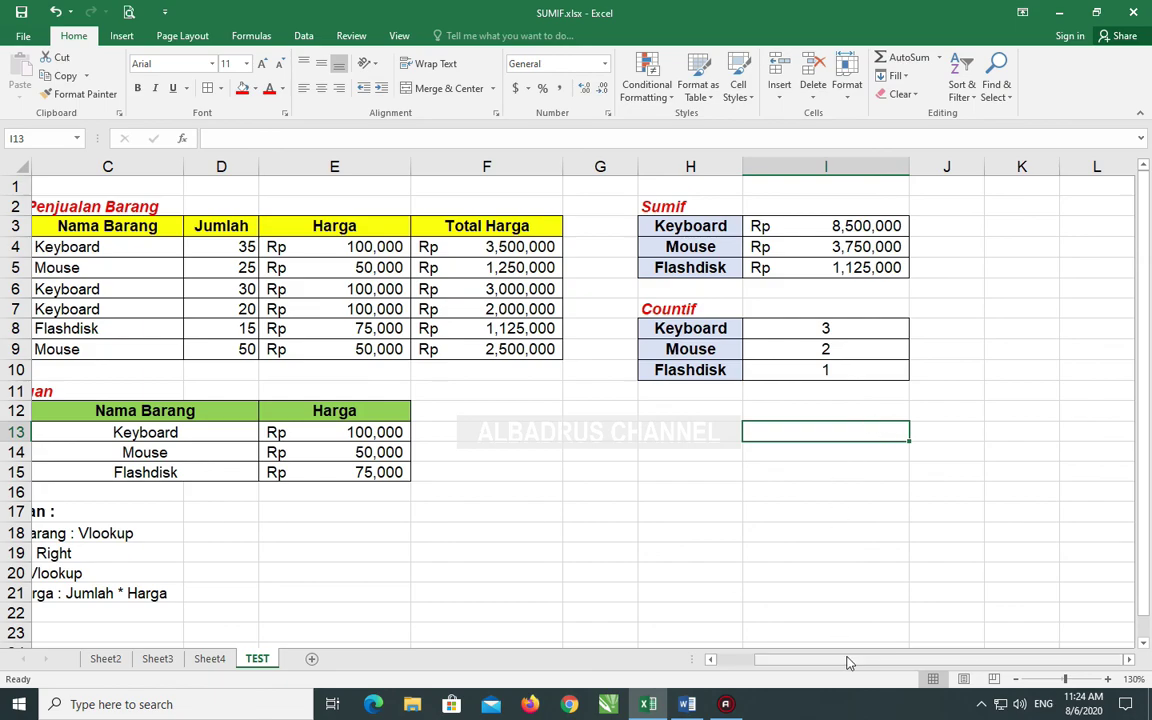
left_click_drag(848, 660, 802, 661)
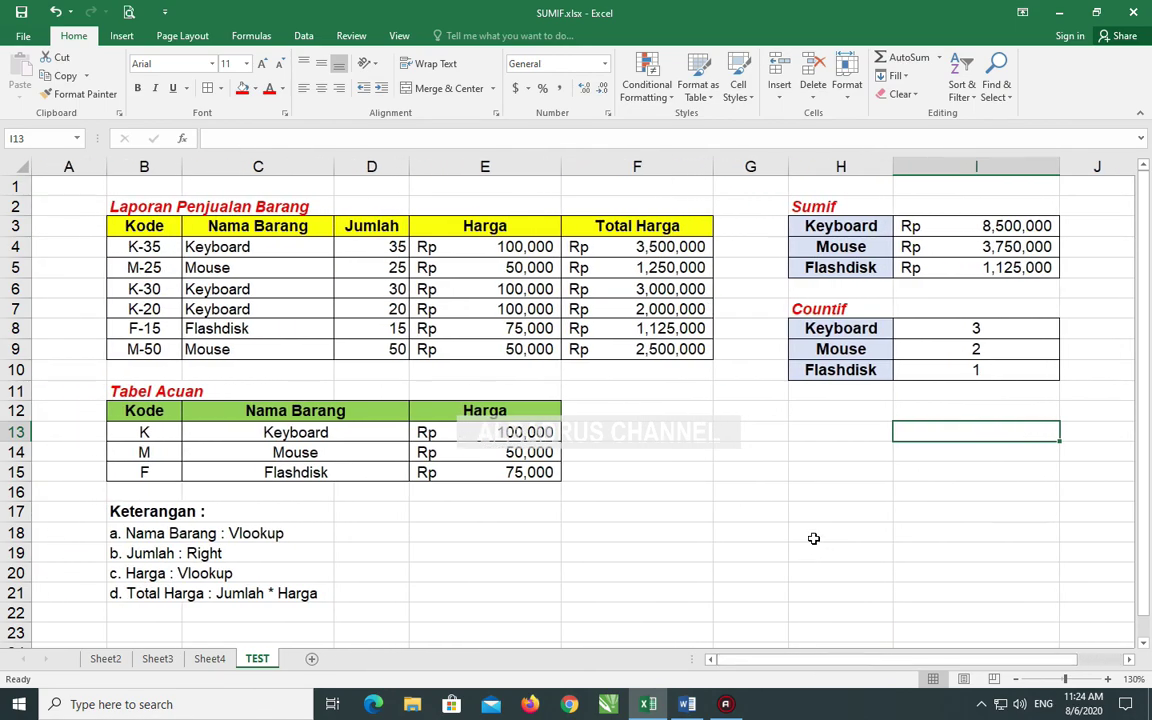